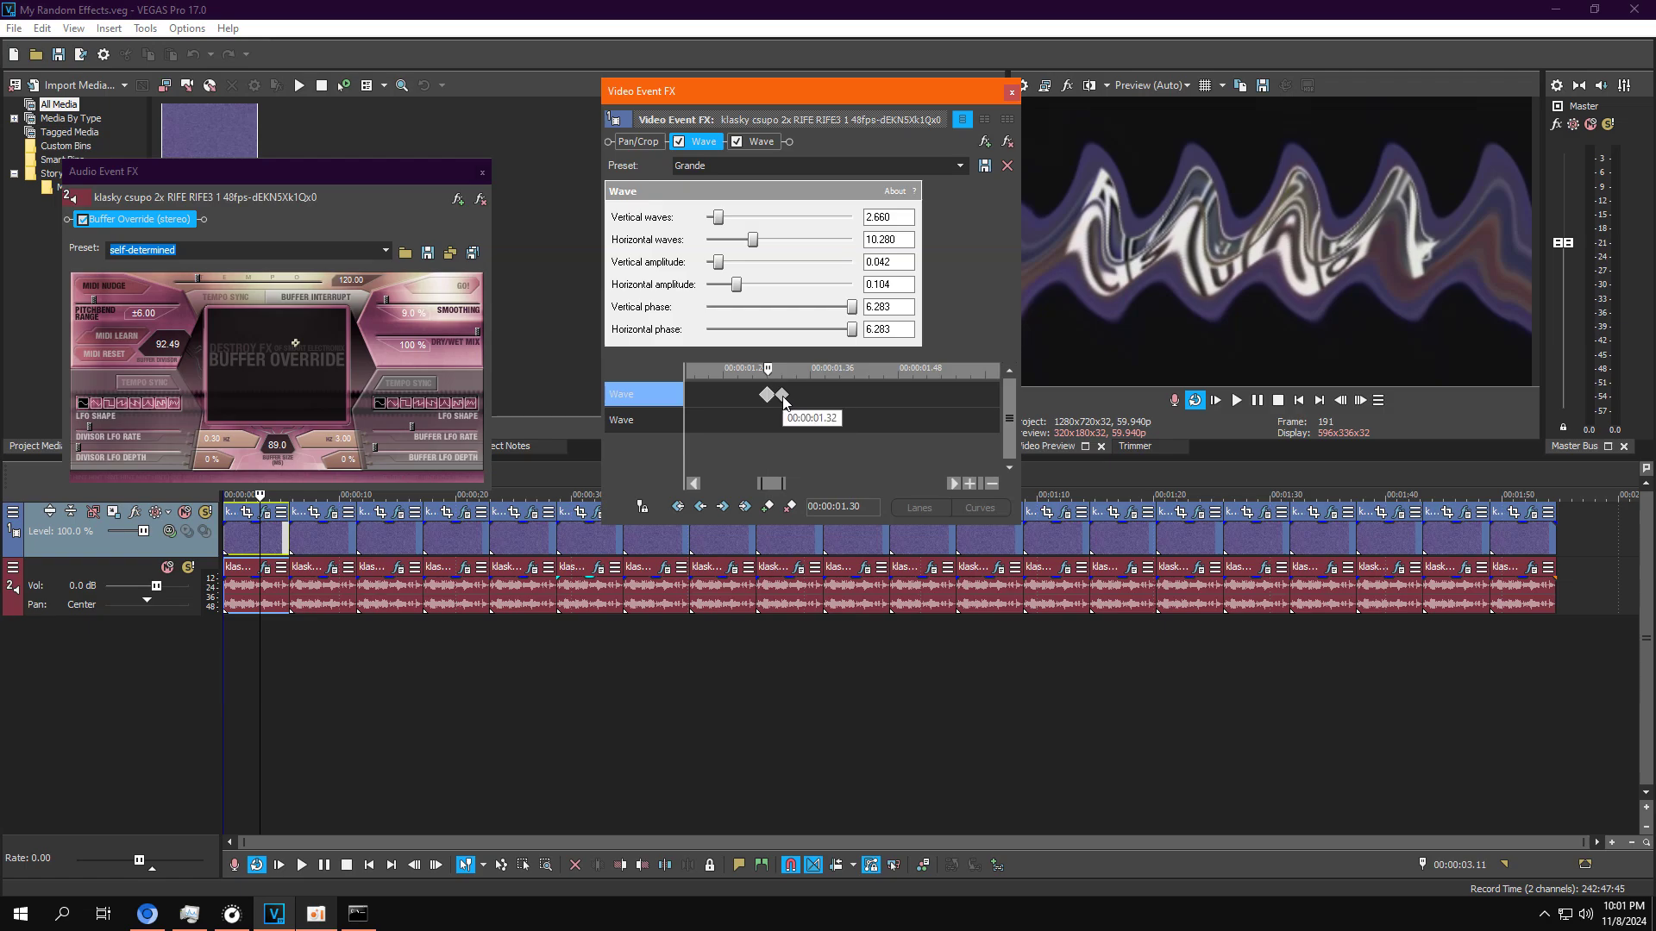
Step: Examine the keyframe settings of both Wave effects on the first video clip
left_click(781, 395)
left_click_drag(768, 485, 499, 472)
left_click(878, 395)
left_click(689, 395)
left_click(768, 143)
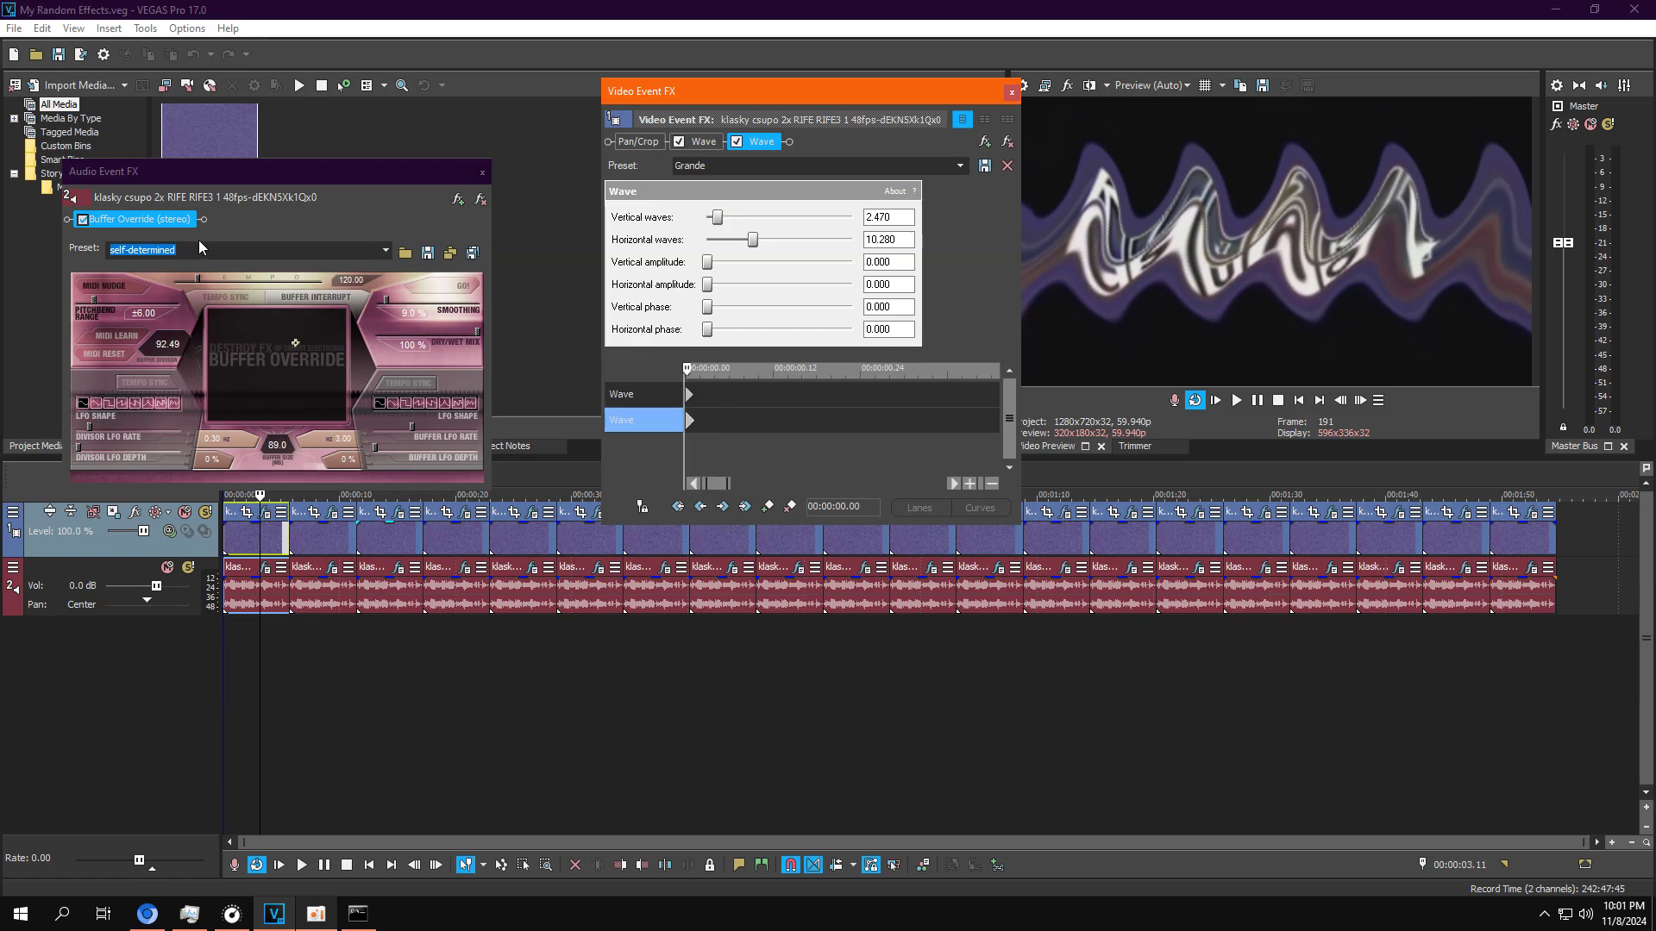
left_click_drag(715, 489, 864, 485)
left_click(914, 420)
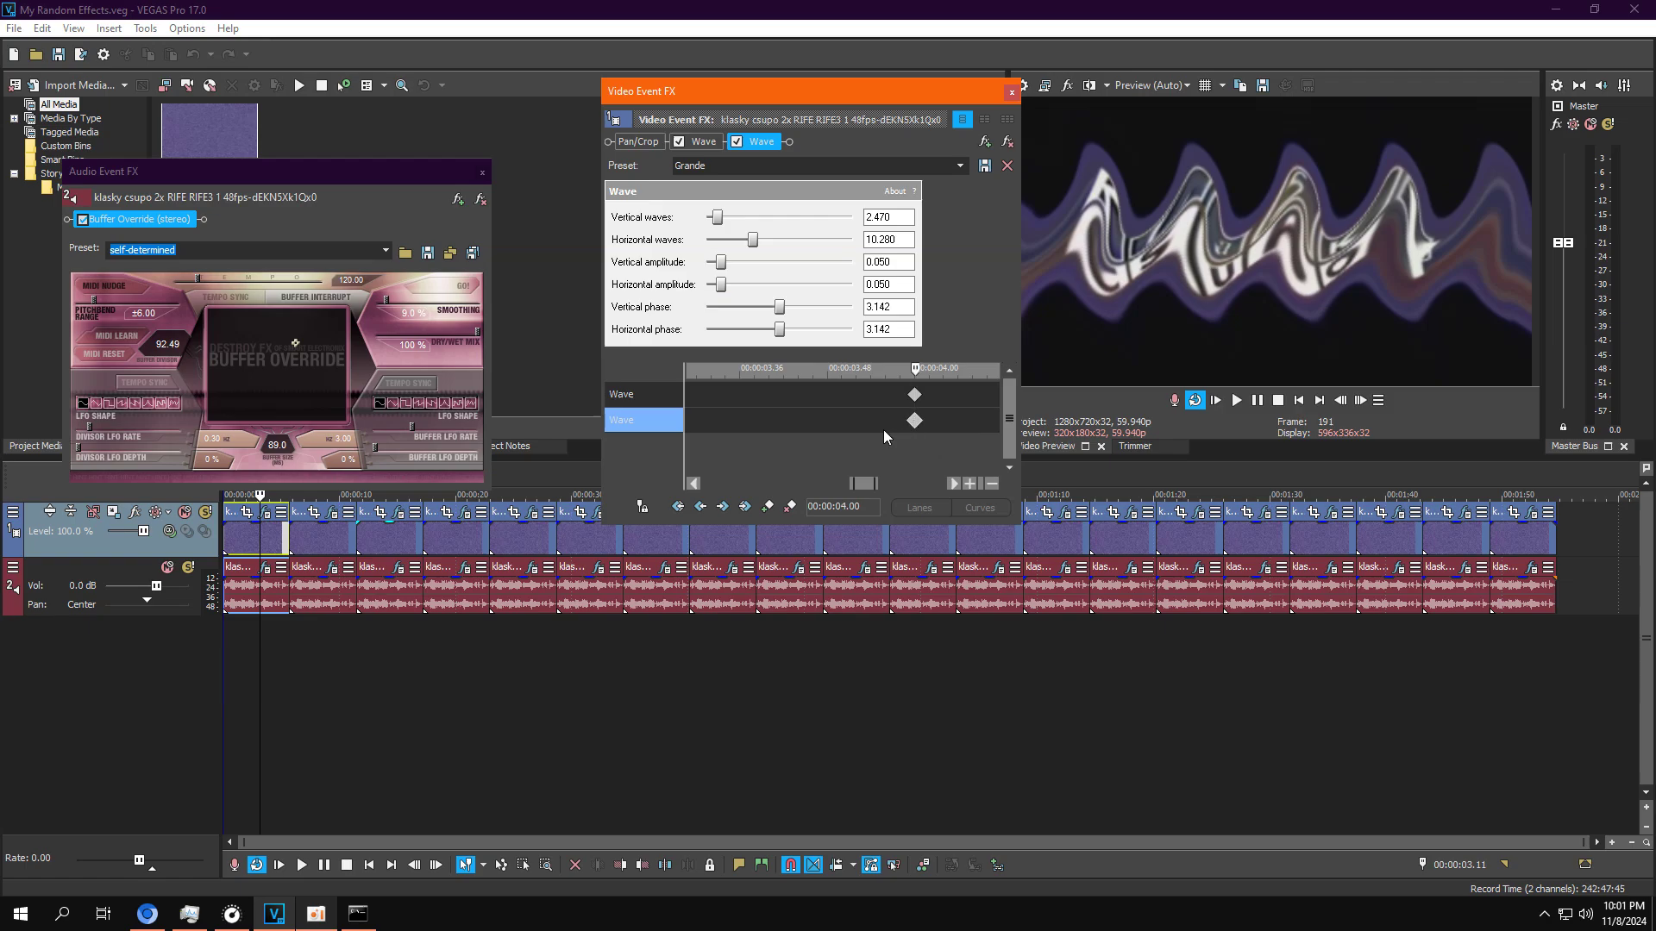
scroll(860, 453, "down", 5)
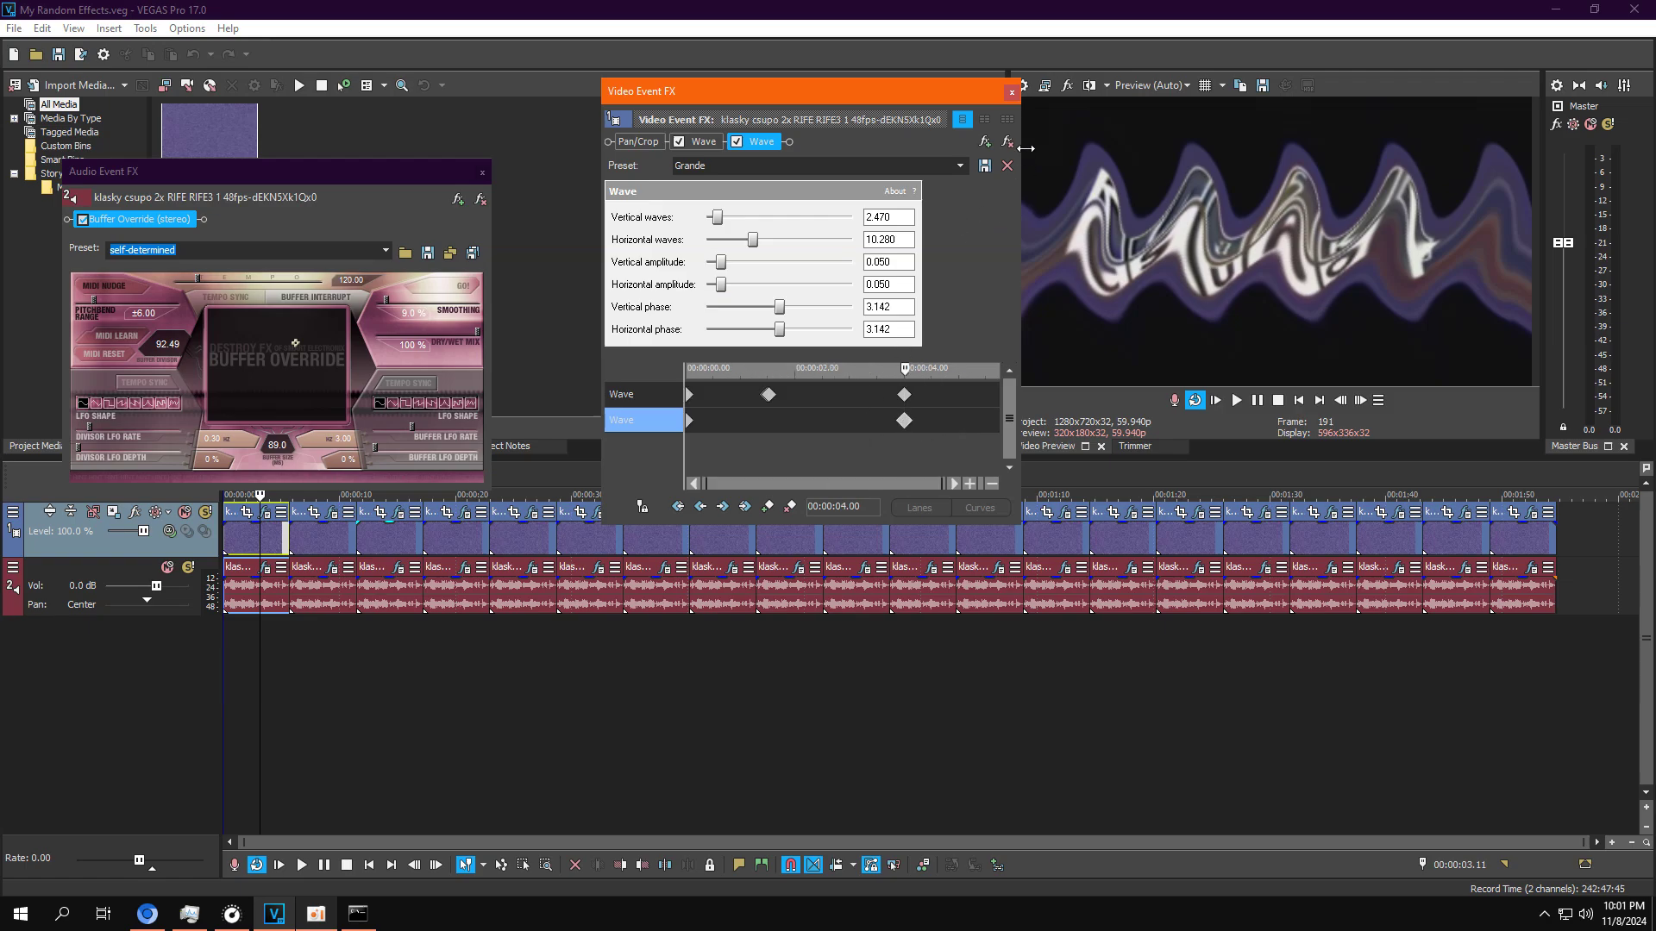
Step: Close the first clip's Video Event FX window and preview the clip from near its start, pausing in the second clip
left_click(1012, 92)
left_click(1216, 401)
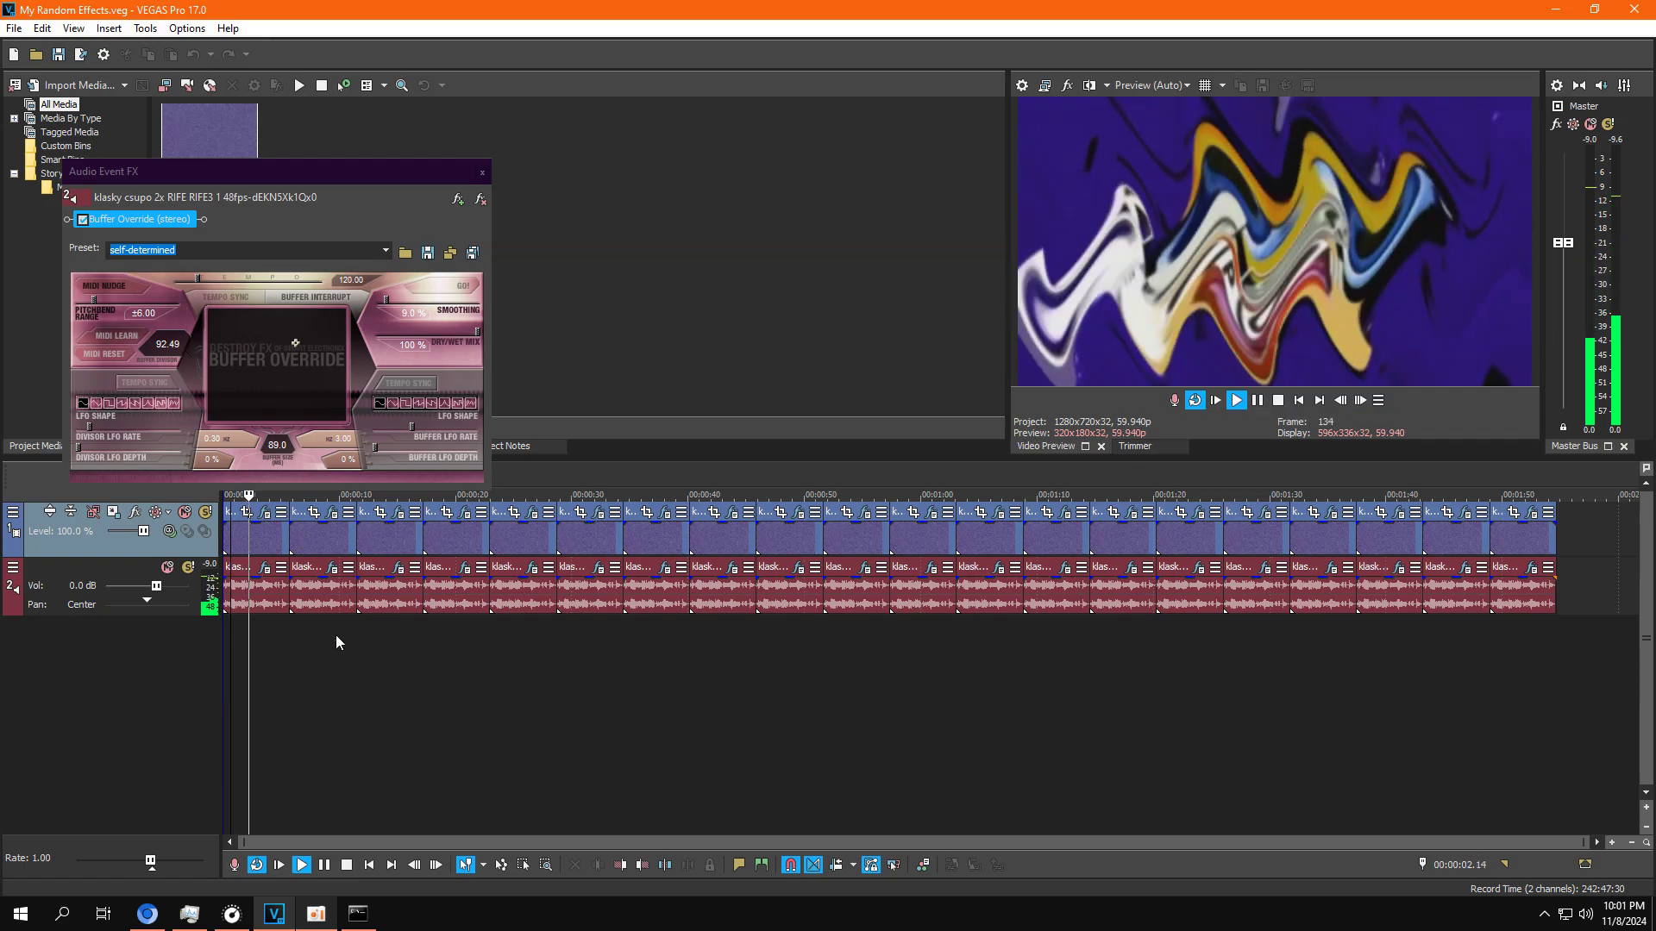
left_click(239, 638)
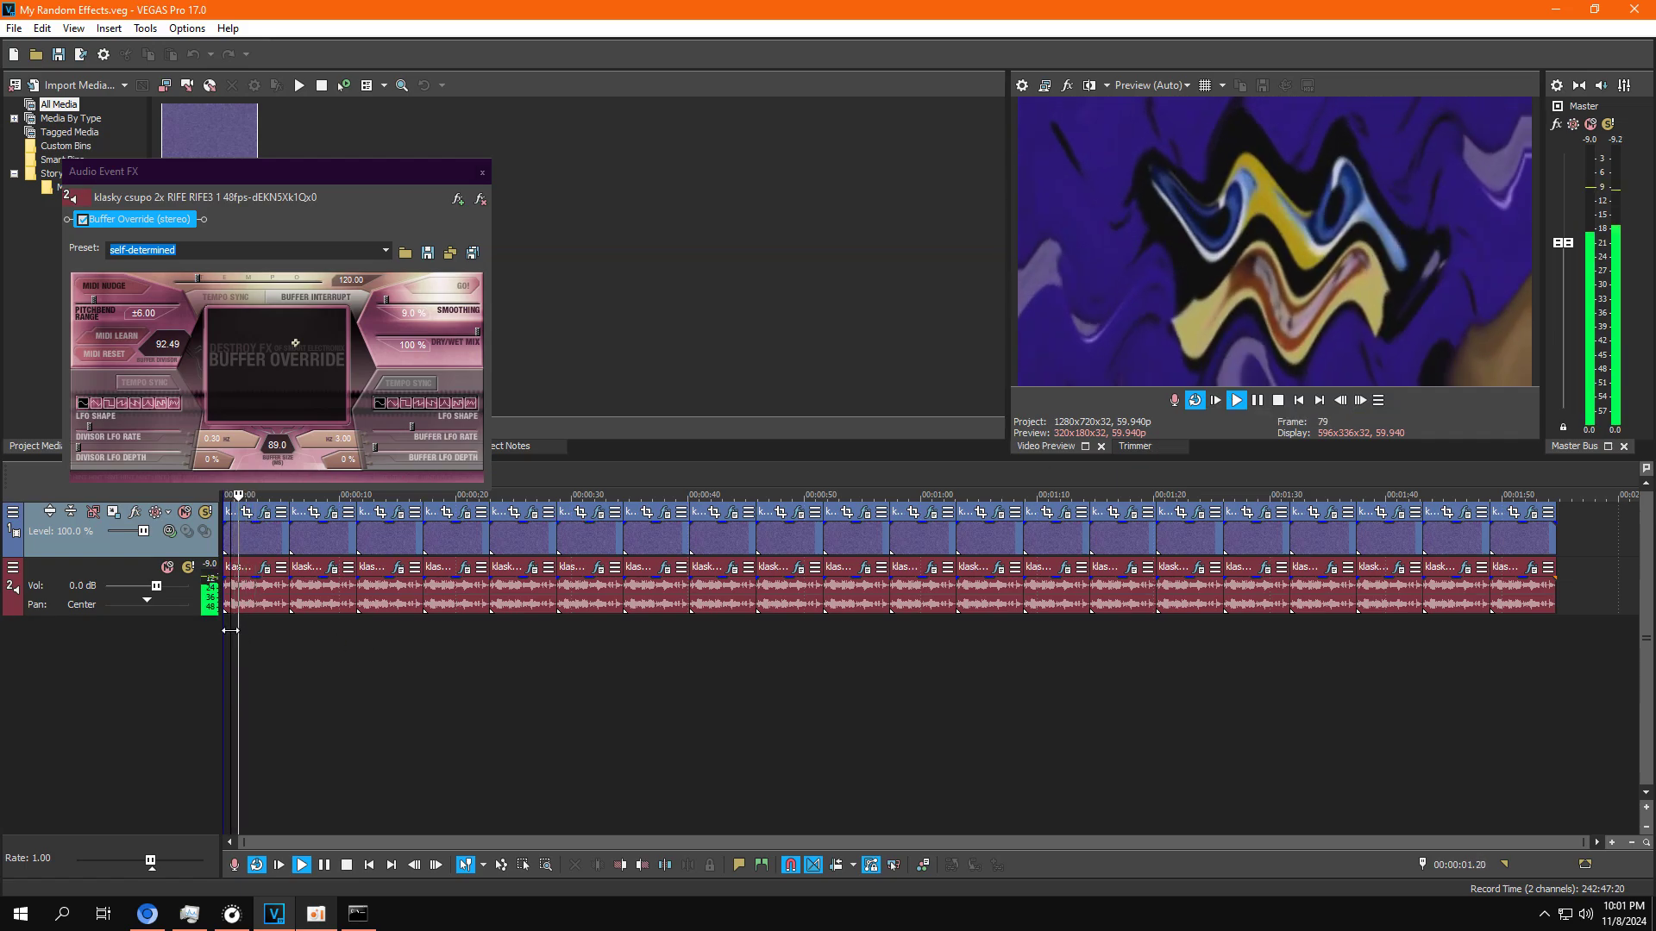
scroll(301, 638, "up", 1)
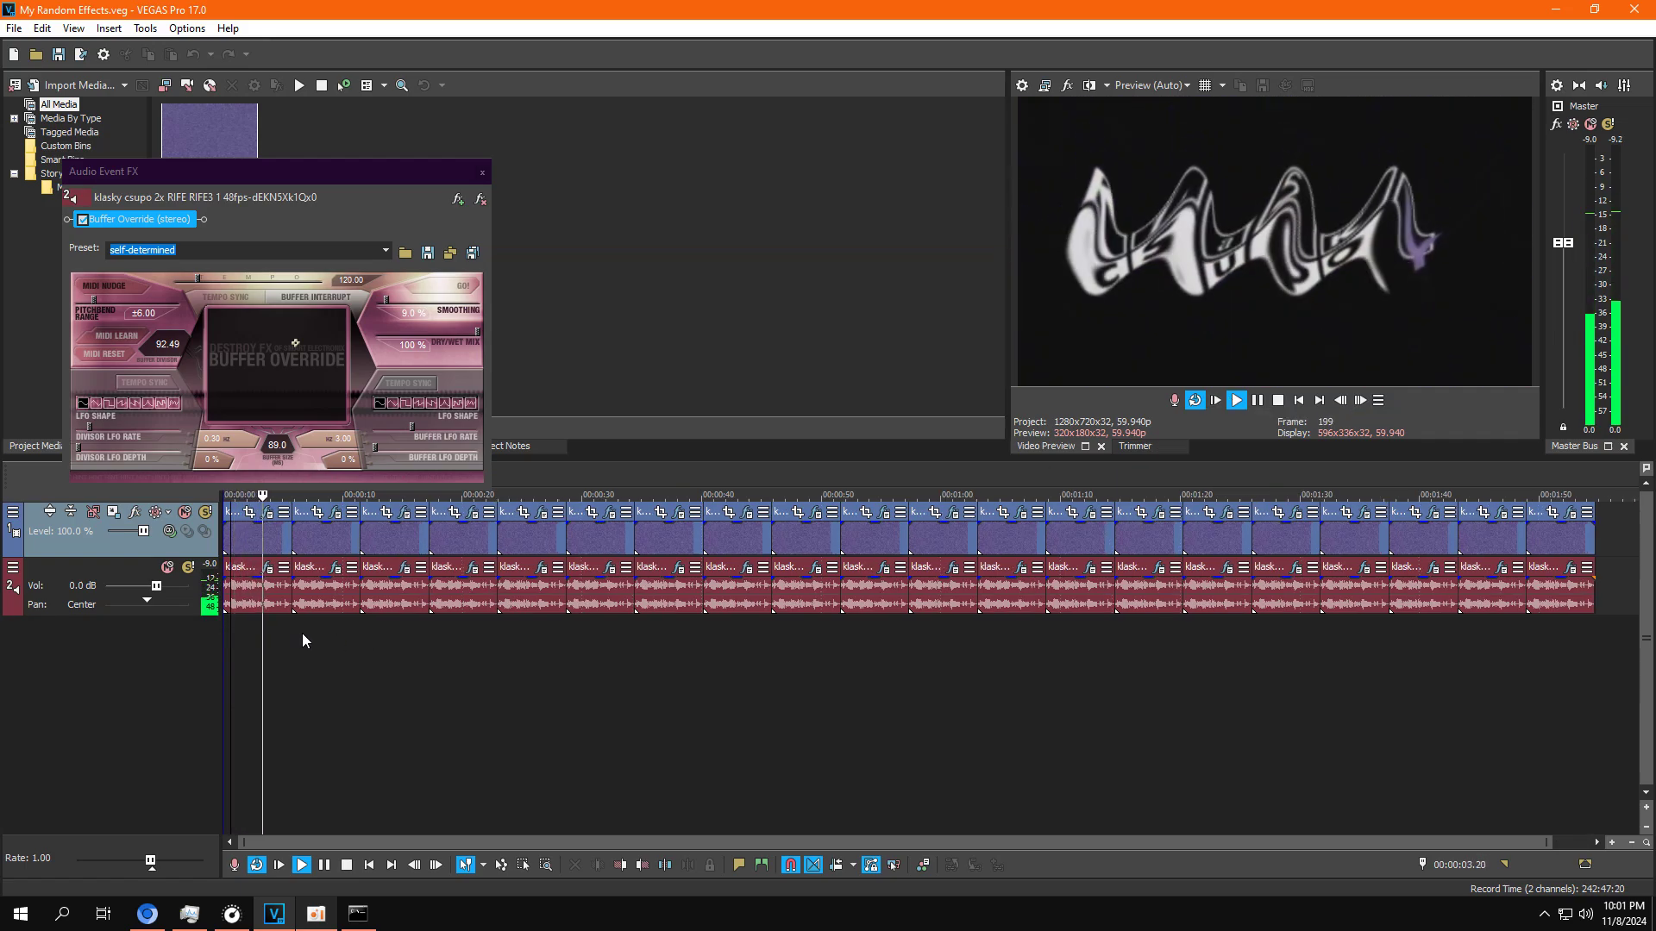
scroll(341, 648, "up", 1)
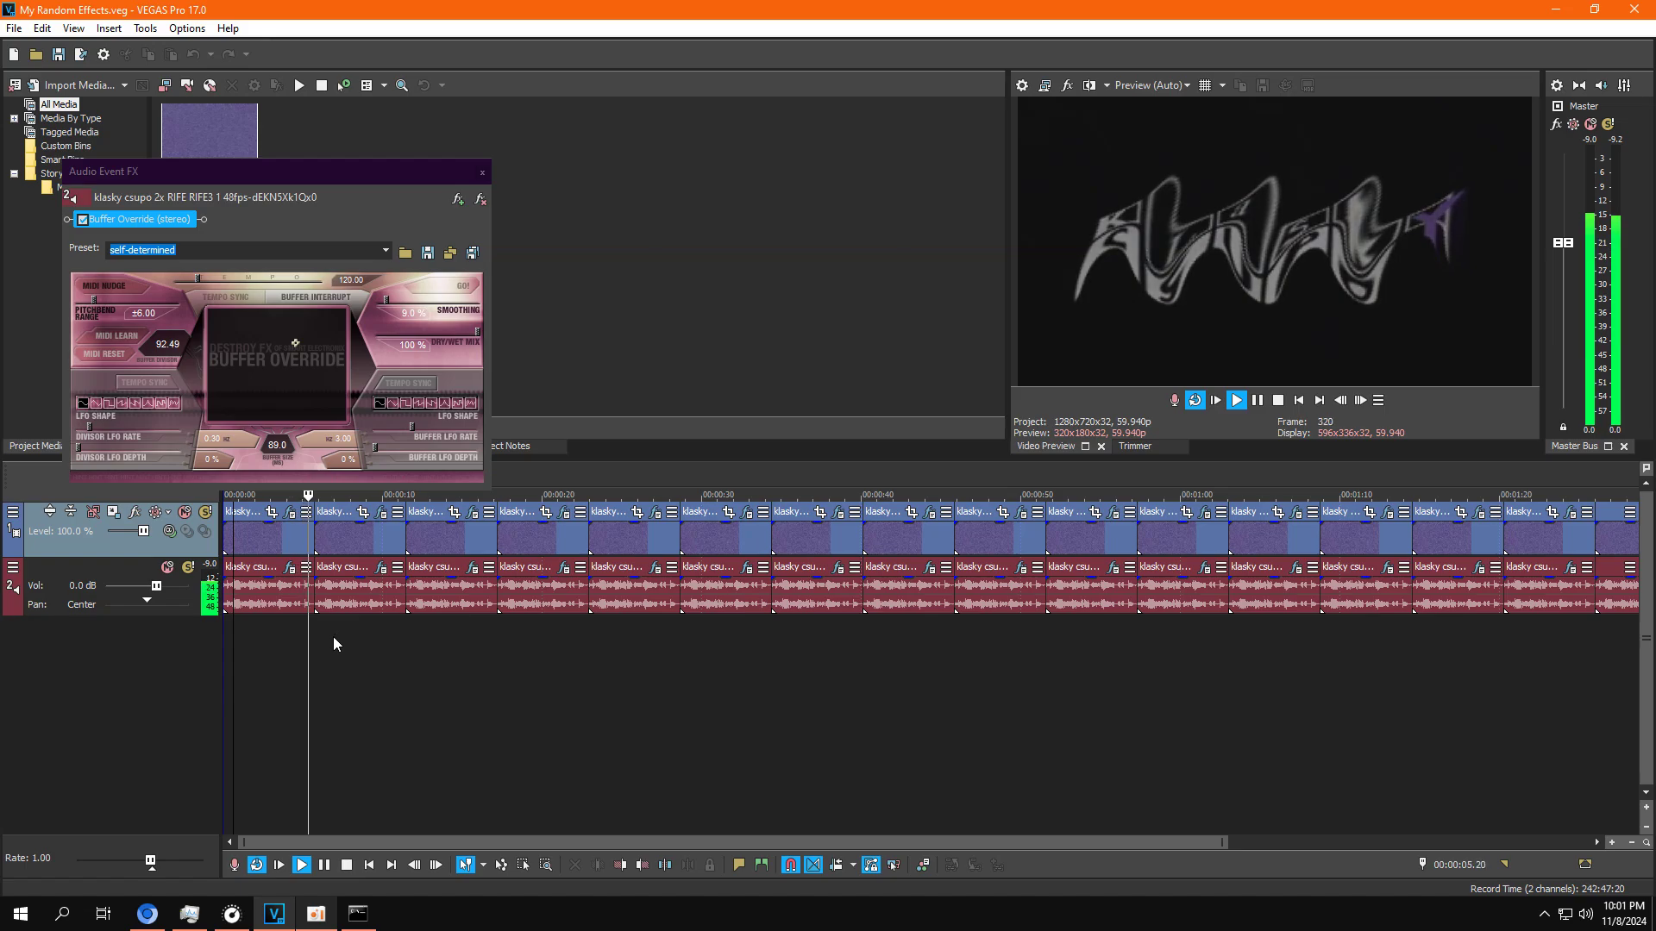
key("space")
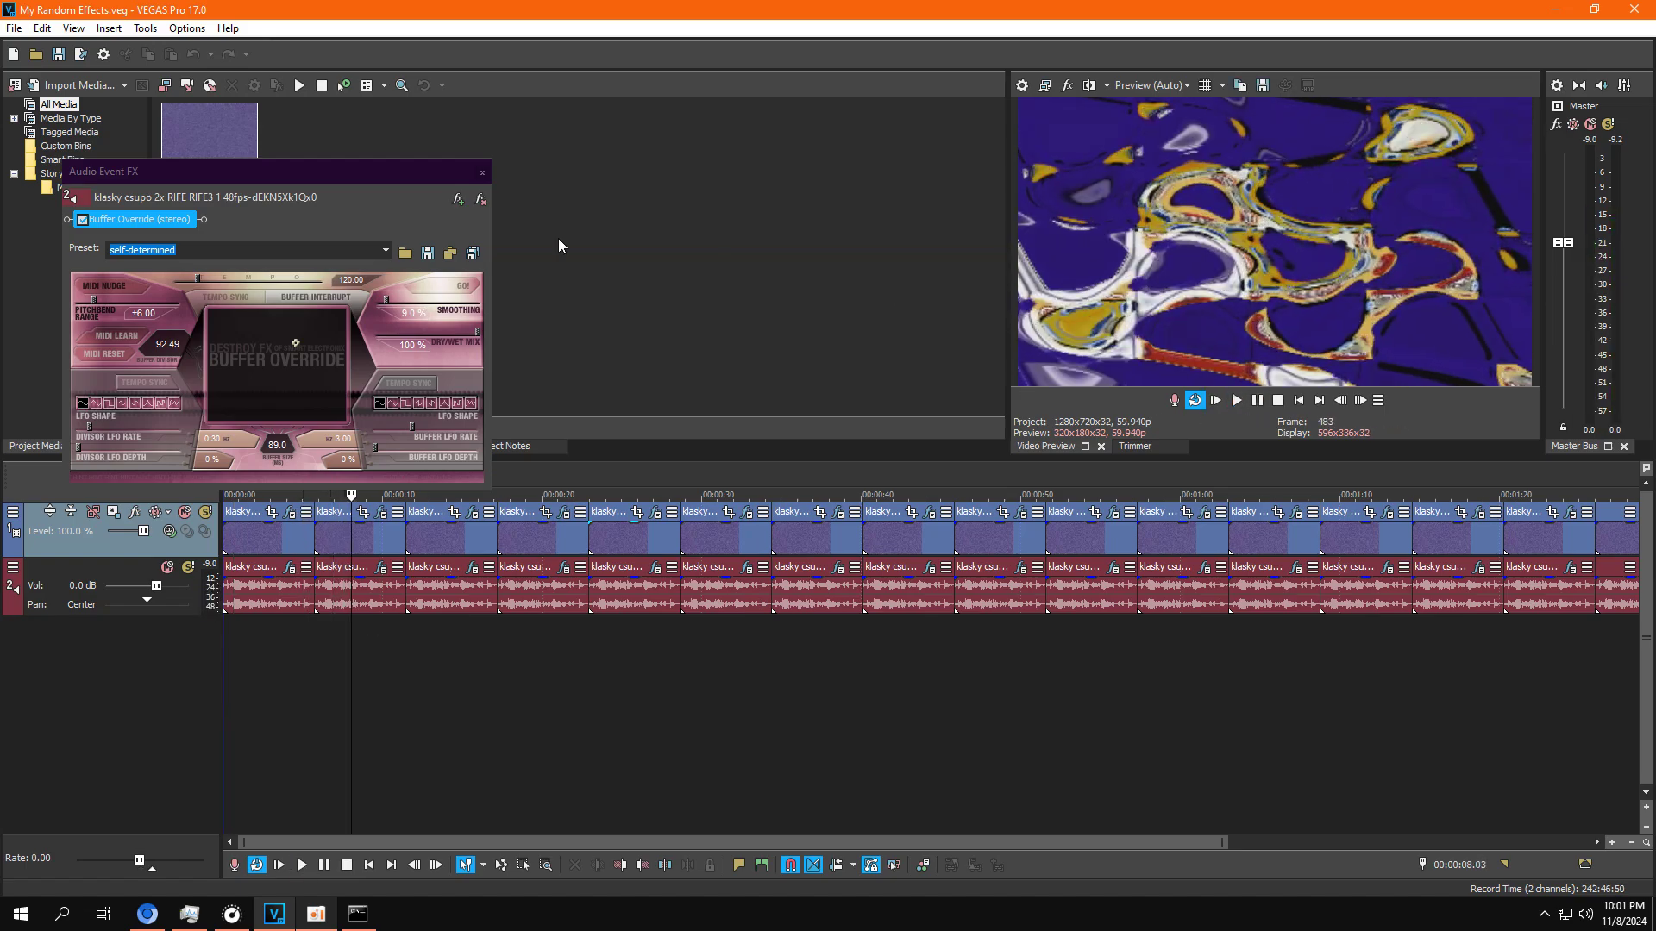
Step: Open the second clip's effects, examine the start and end keyframes of both Wave effects, and play the clip
left_click(482, 173)
left_click(382, 512)
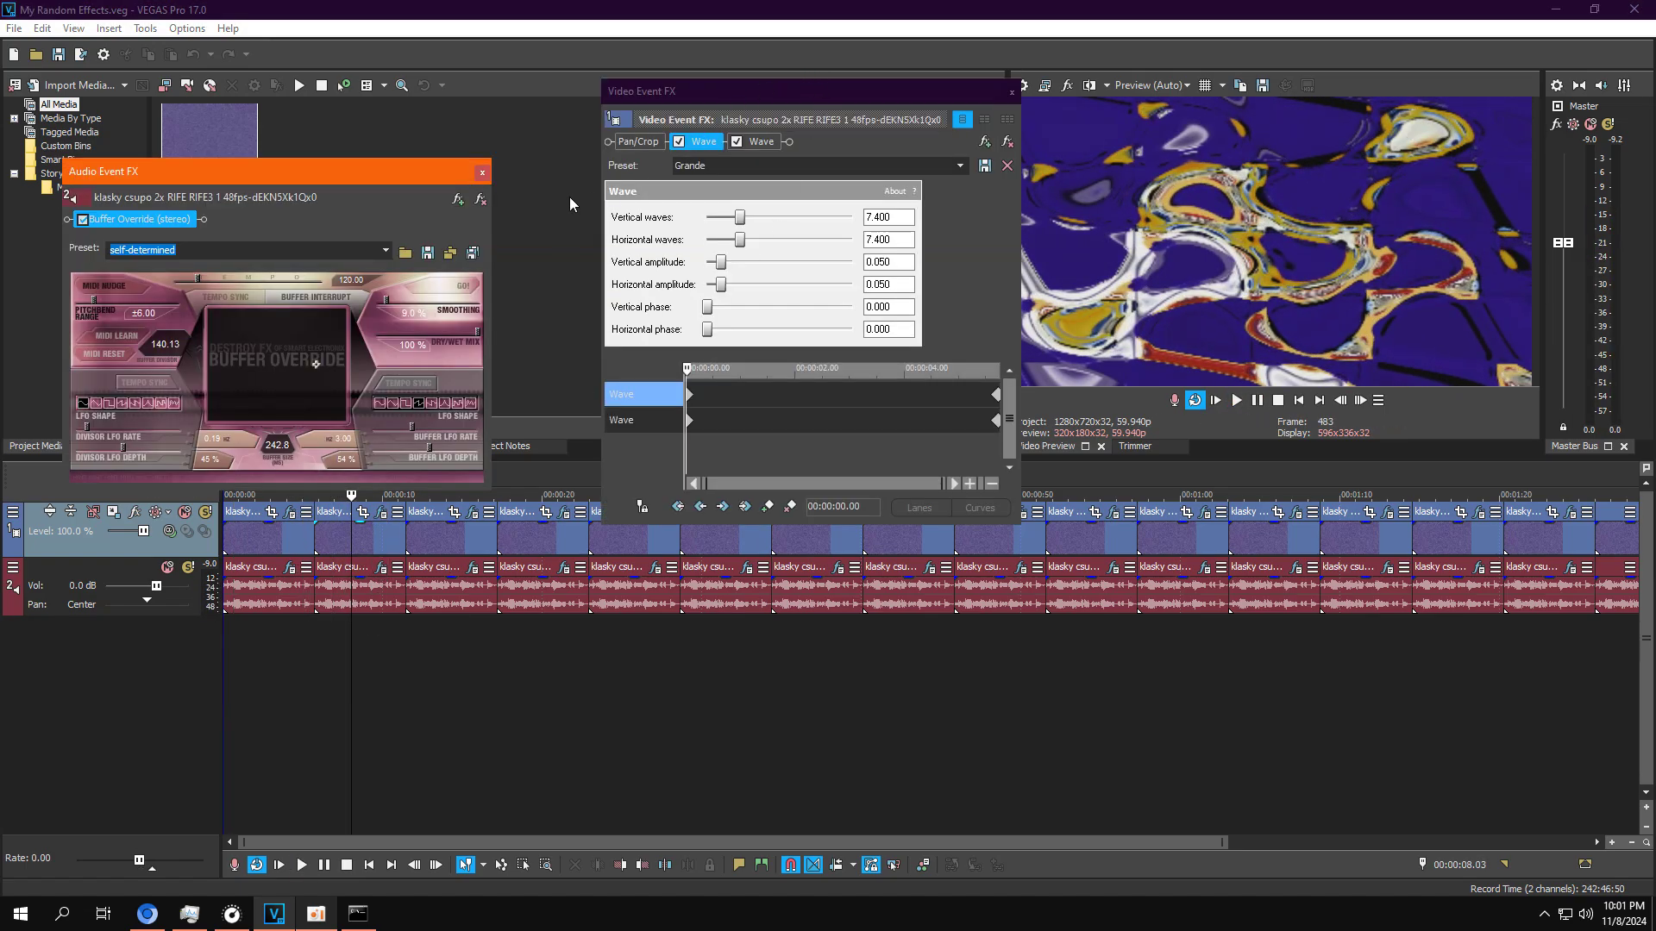
left_click_drag(358, 173, 420, 100)
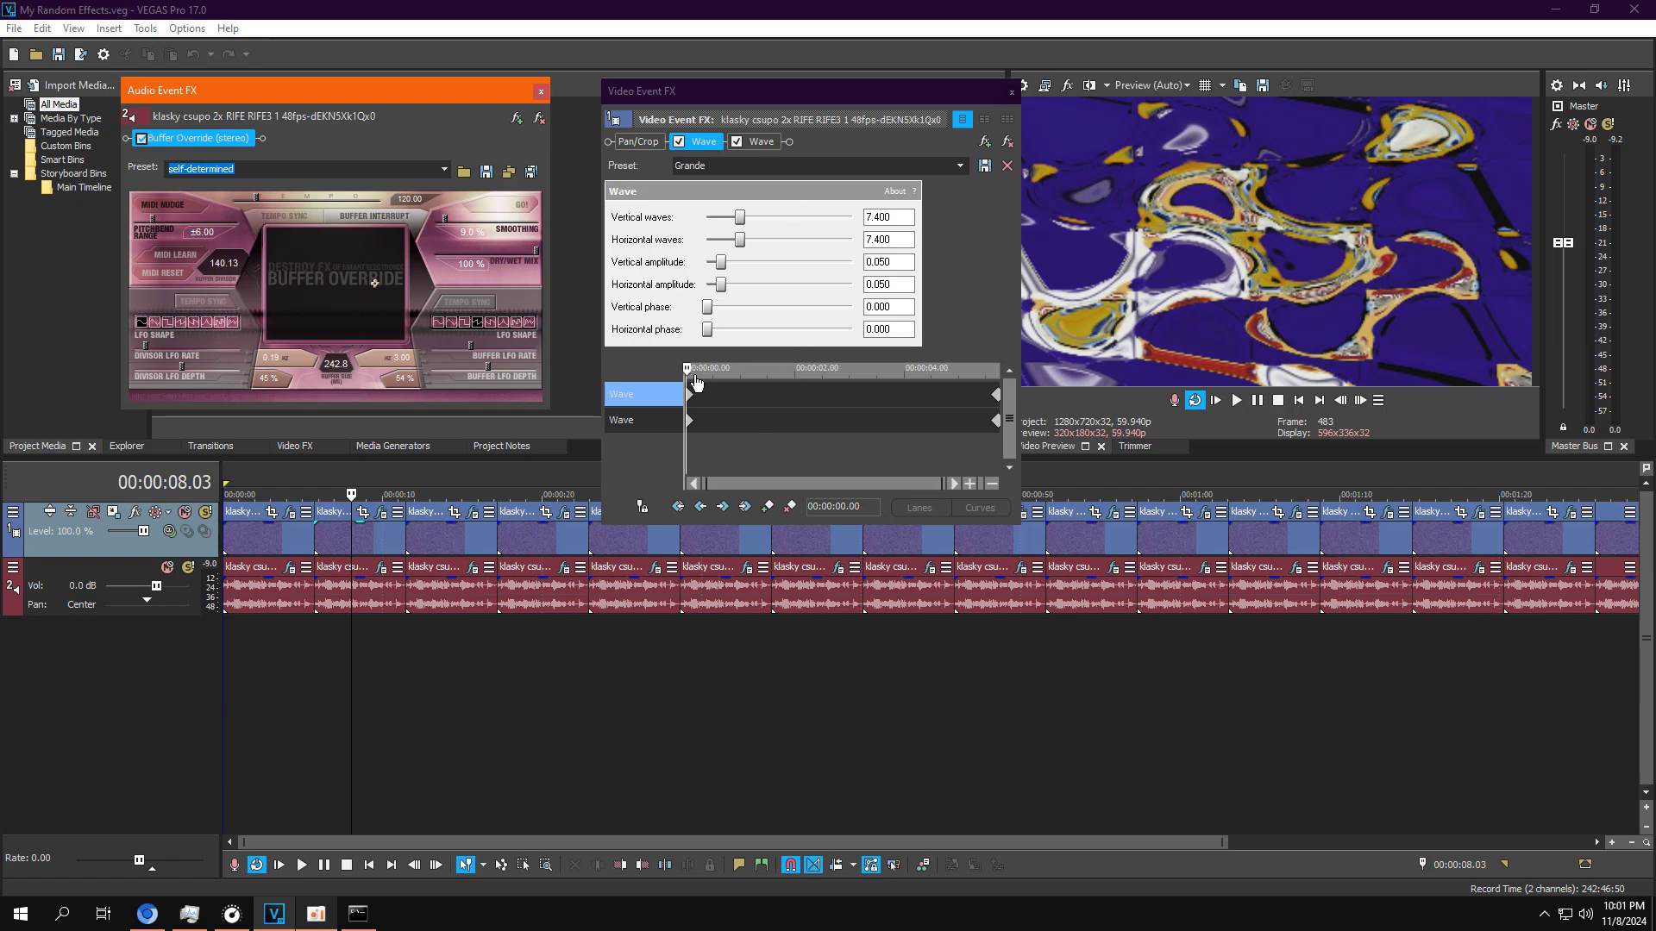
left_click_drag(687, 376, 1012, 343)
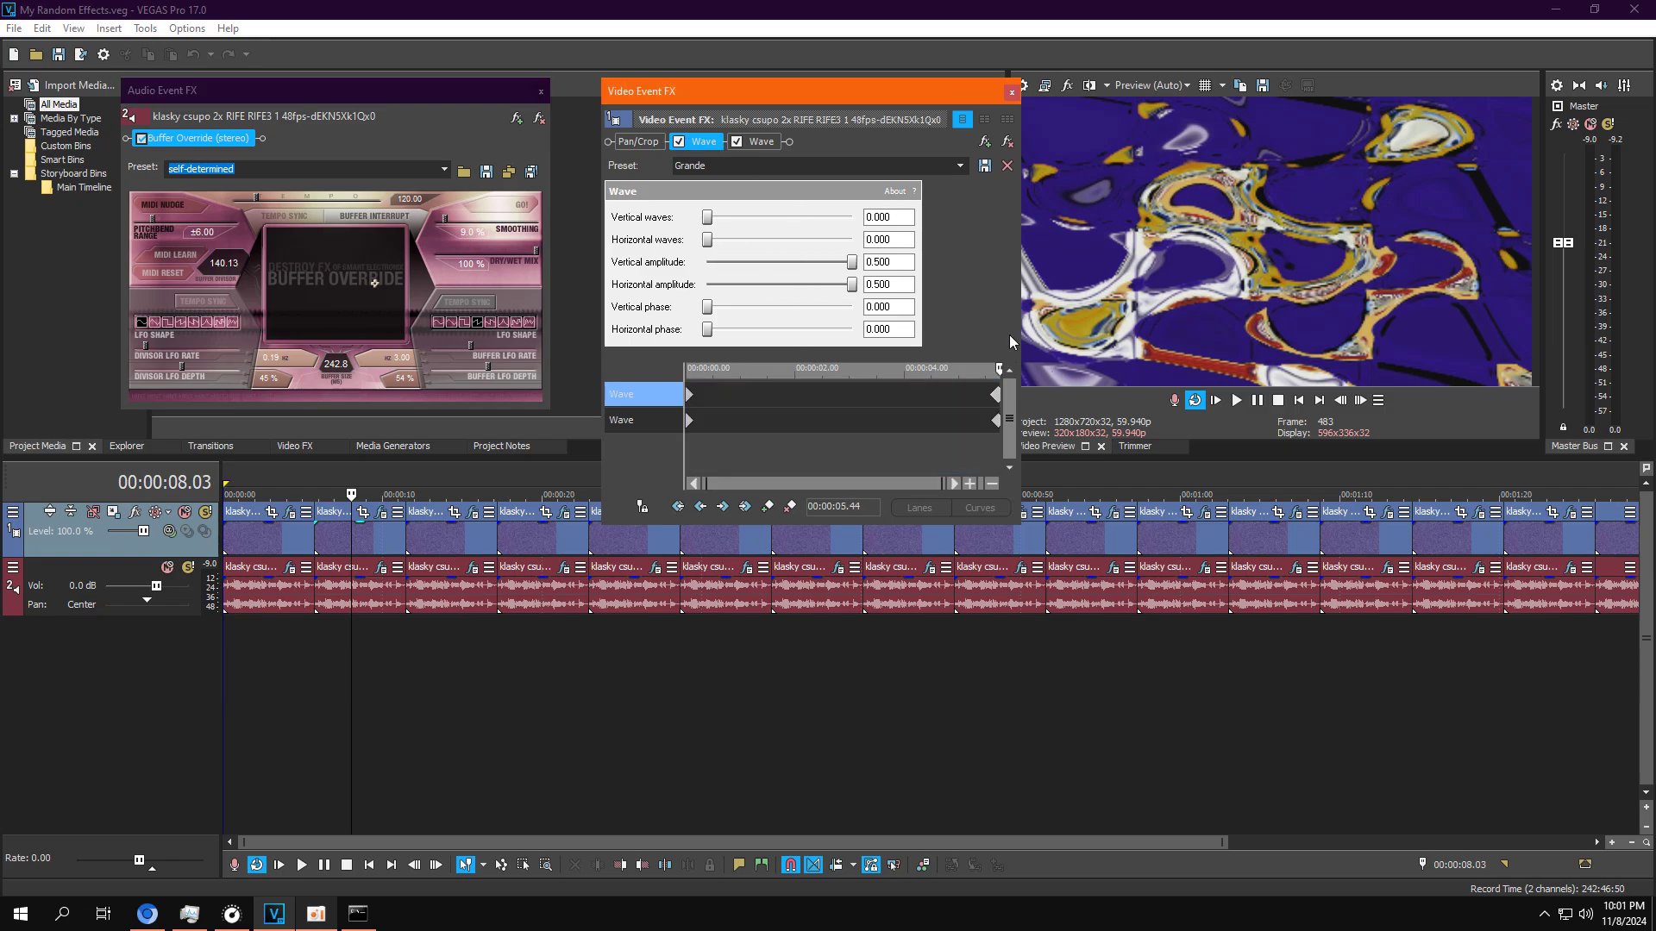
left_click(756, 140)
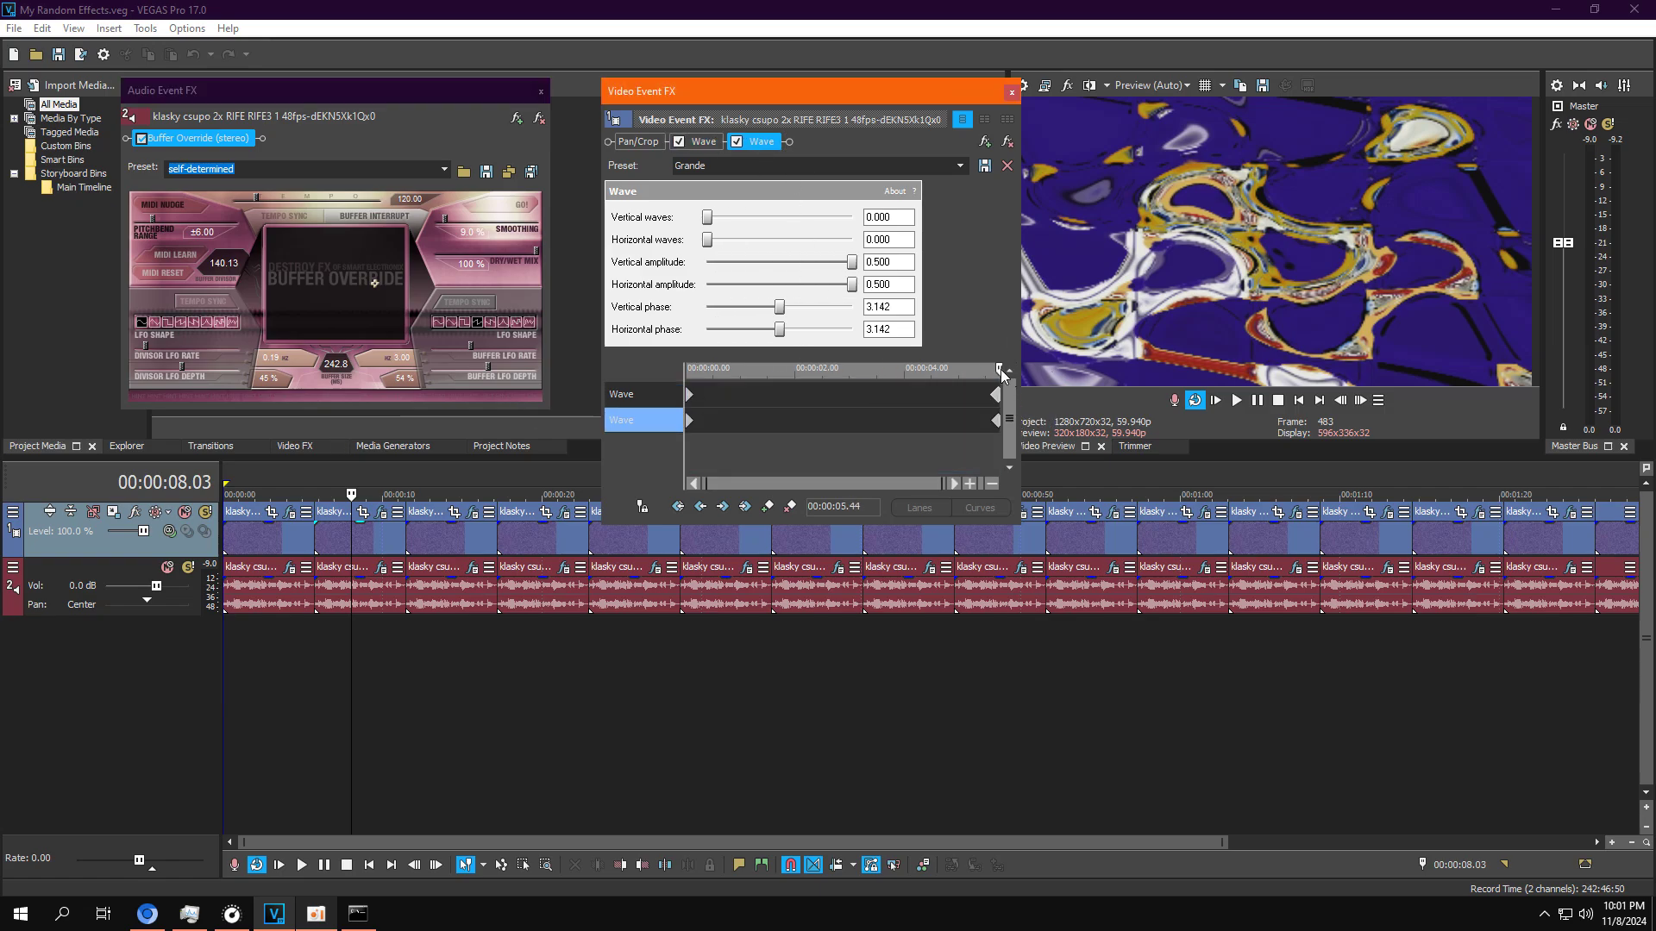
left_click_drag(1003, 375, 253, 409)
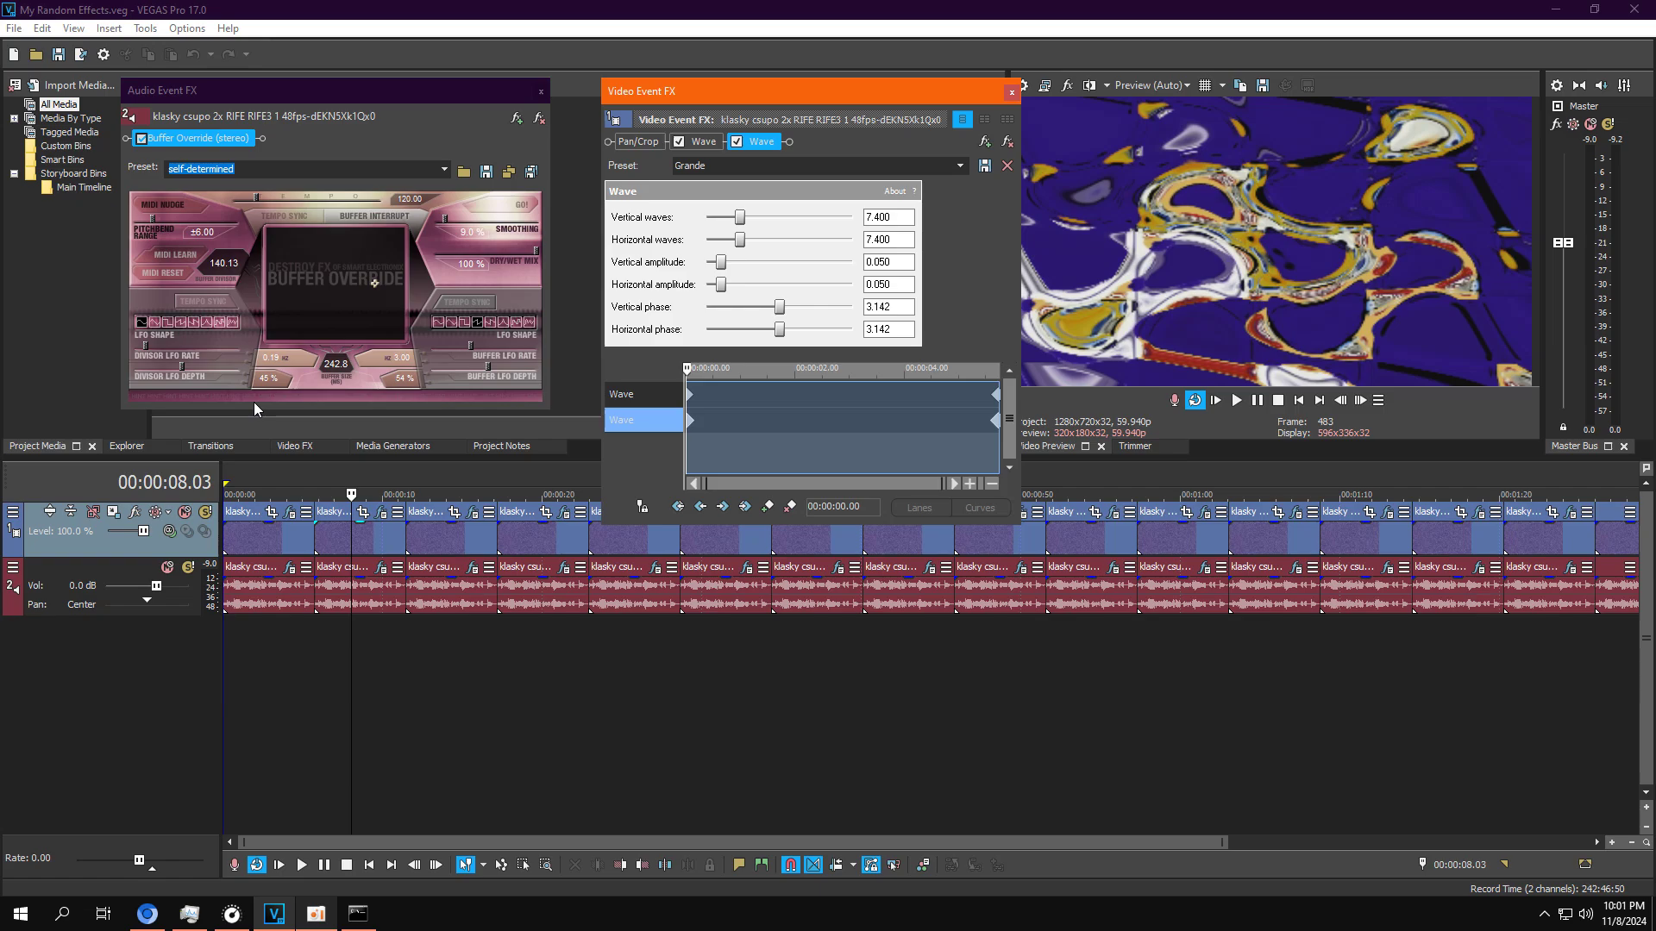
left_click(267, 648)
key("space")
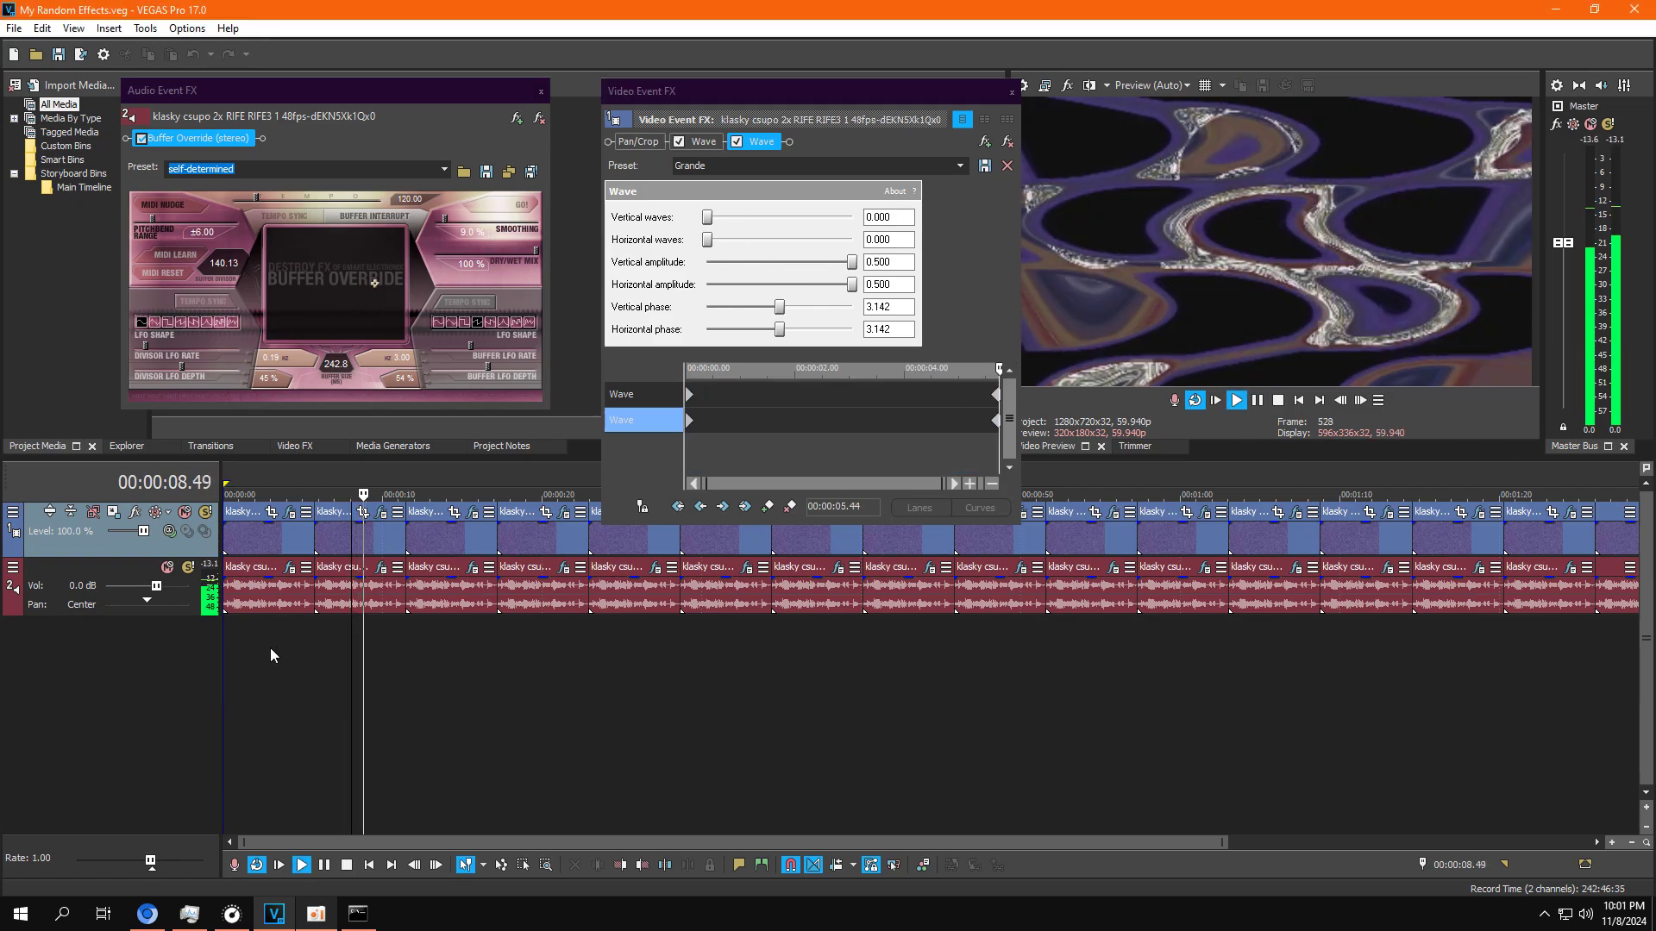
Step: Select the third clip with its effects open, pause playback, and examine all of its Wave keyframes
left_click(441, 552)
double_click(441, 552)
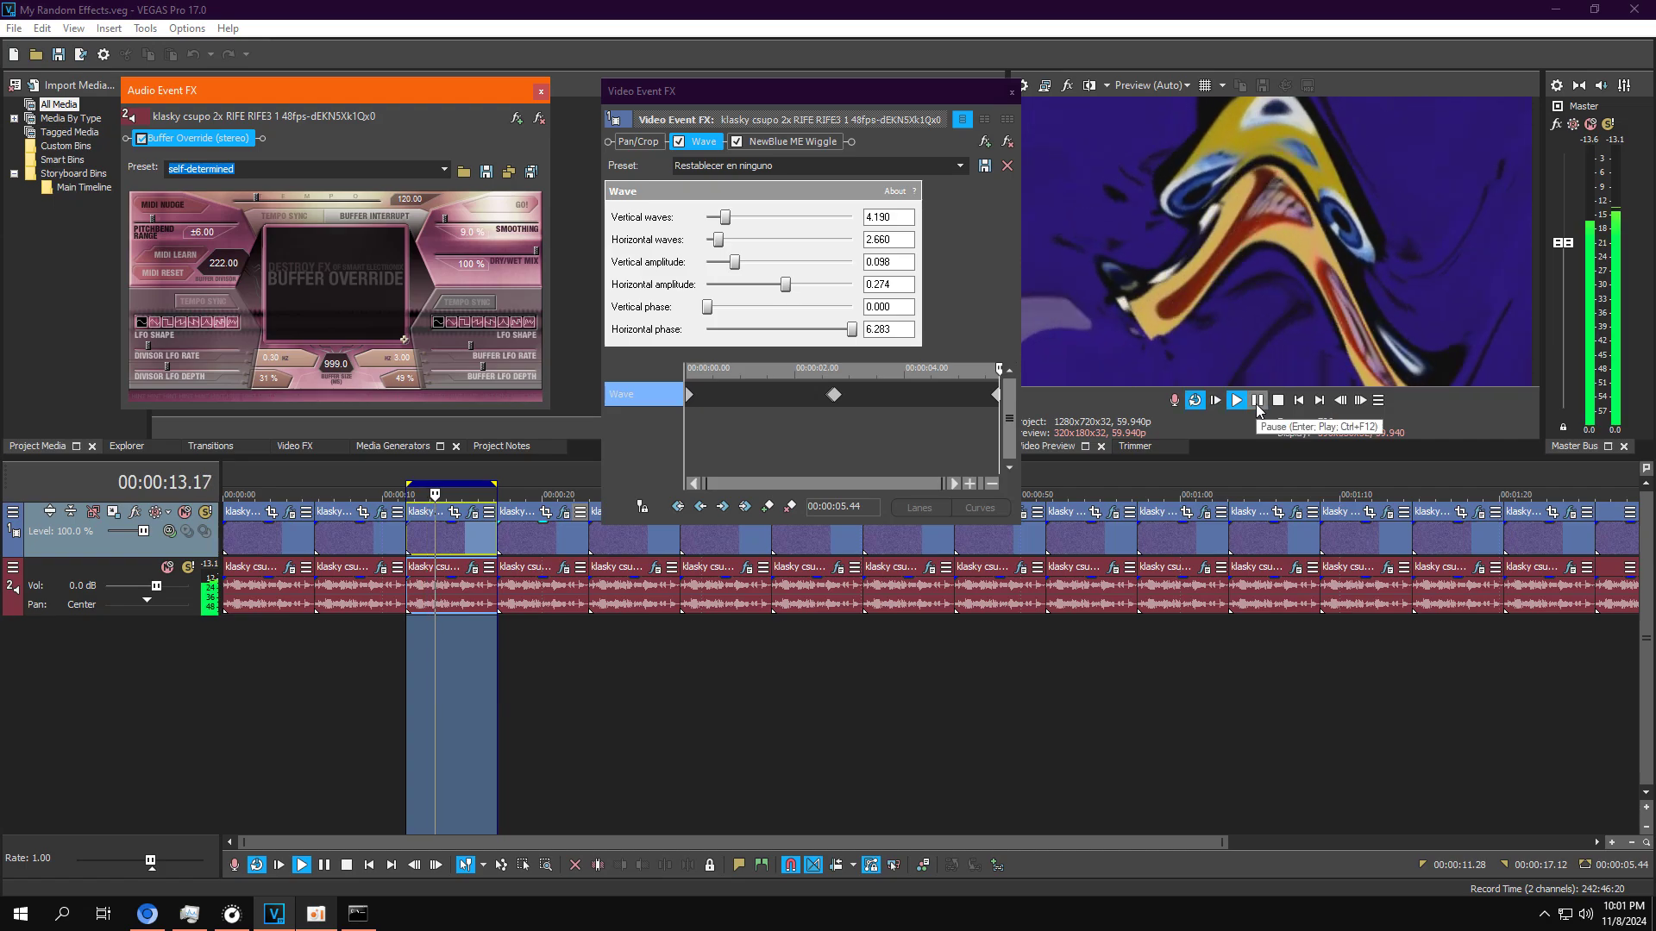
left_click(1257, 403)
left_click_drag(725, 459, 598, 453)
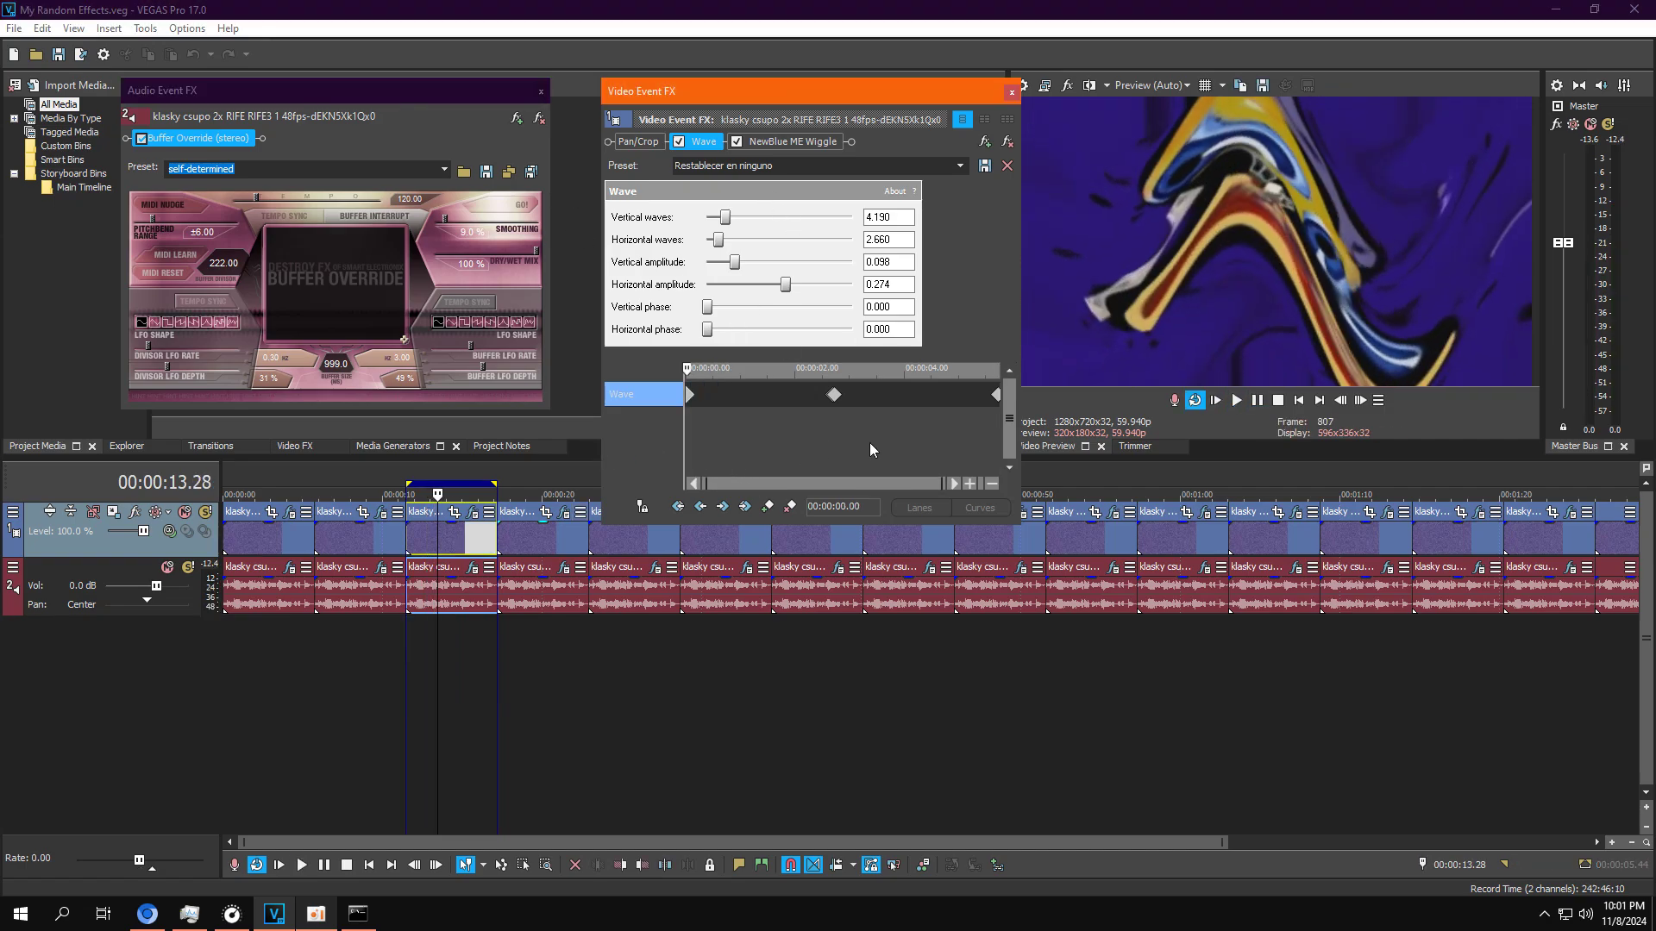
scroll(854, 445, "up", 6)
left_click_drag(714, 489, 826, 485)
left_click(741, 394)
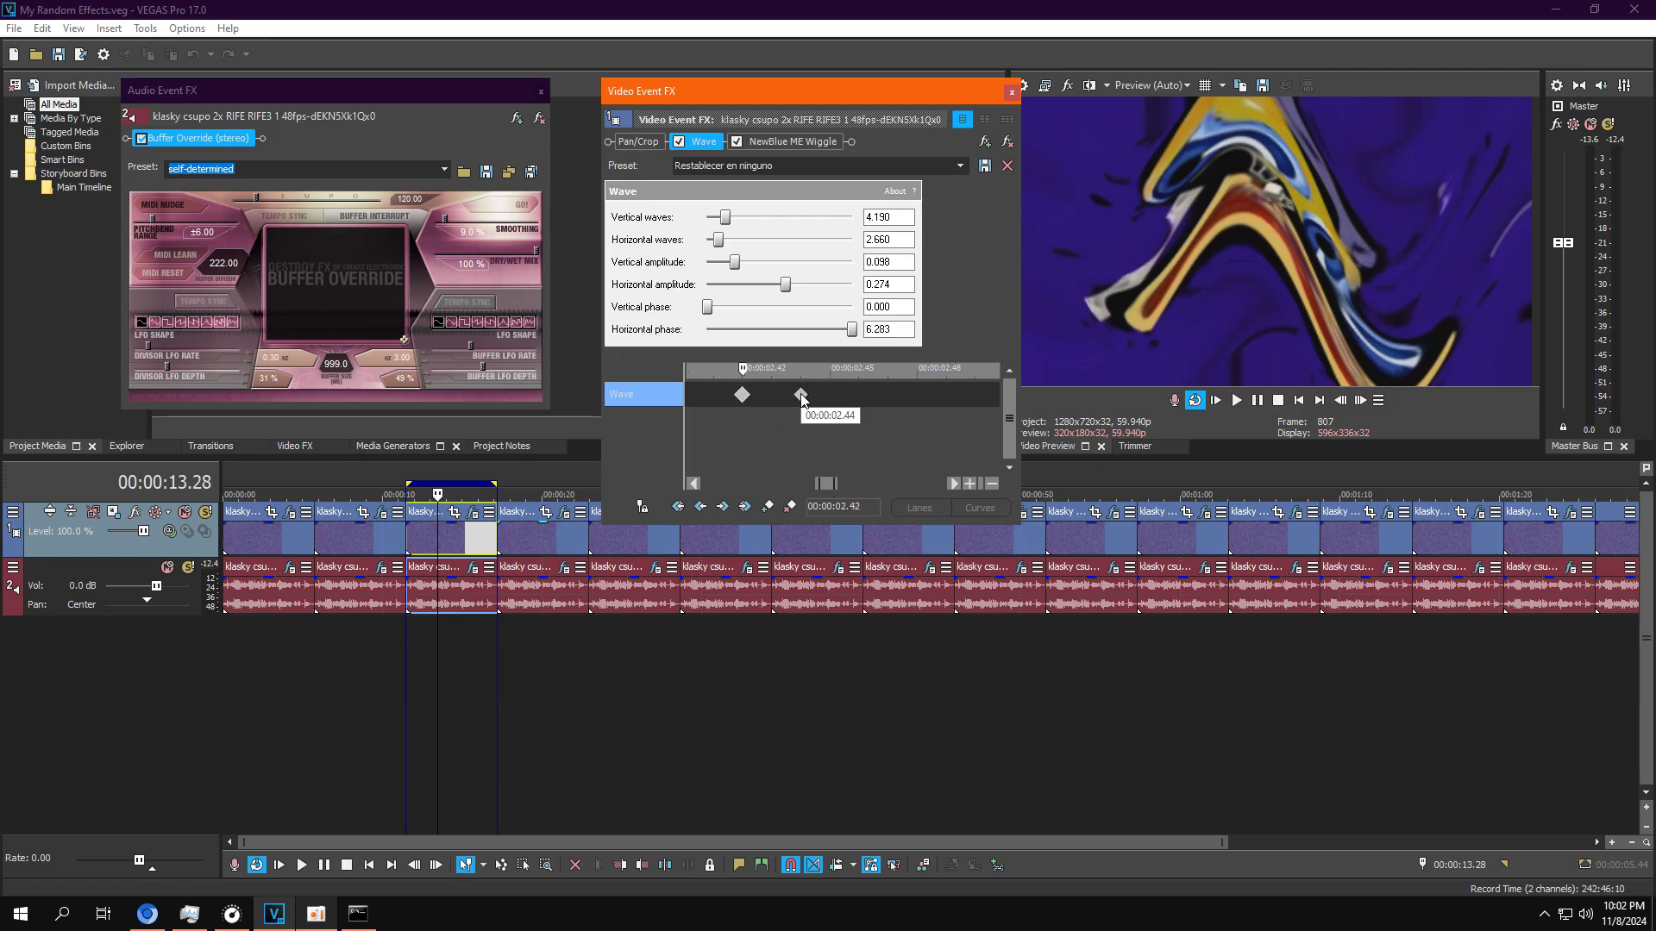
left_click(801, 395)
left_click_drag(820, 485, 990, 479)
left_click(994, 394)
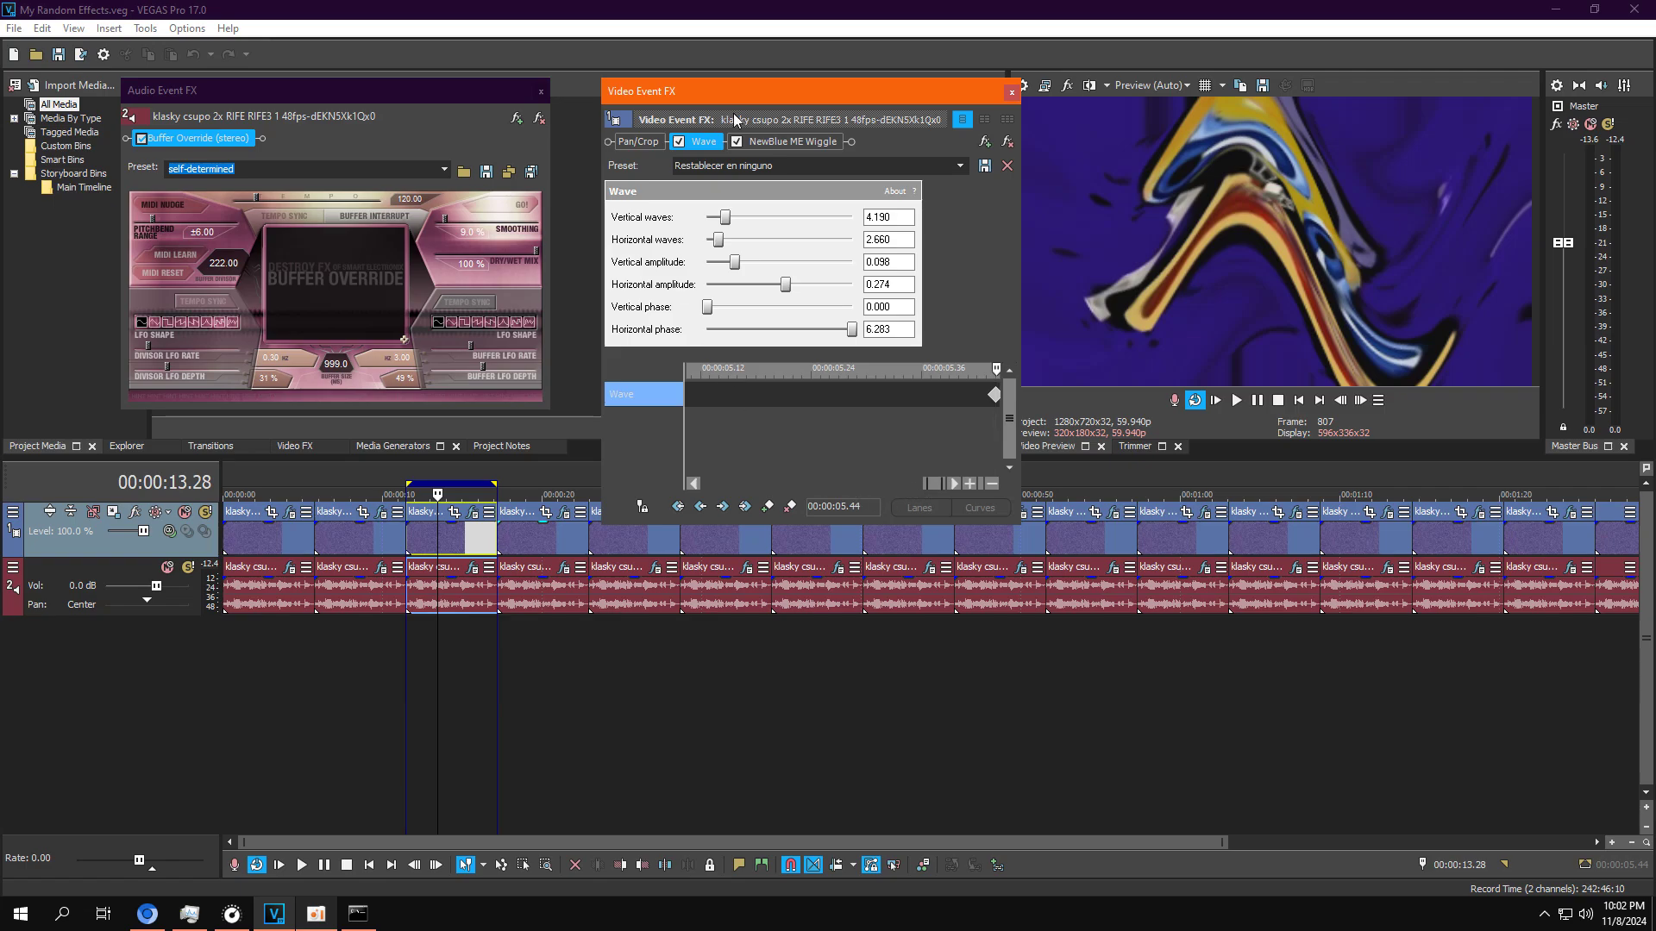
Step: Examine the third clip's NewBlue ME Wiggle settings, play the clip from its start, and close both effect windows
left_click(763, 140)
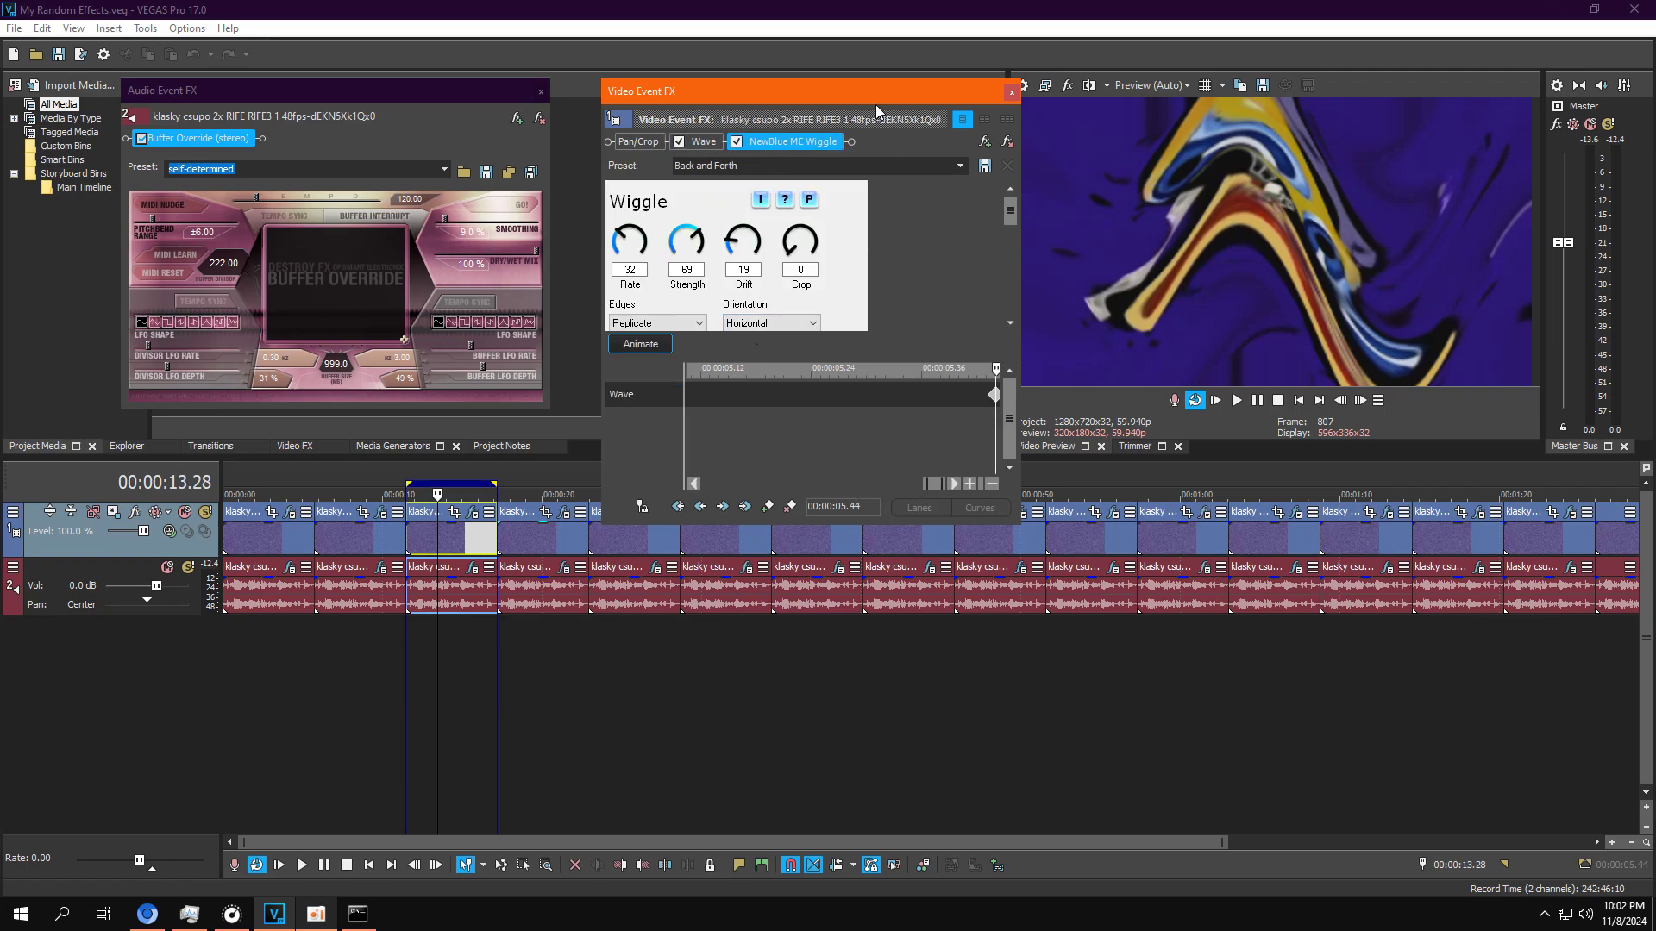
left_click_drag(862, 95, 857, 74)
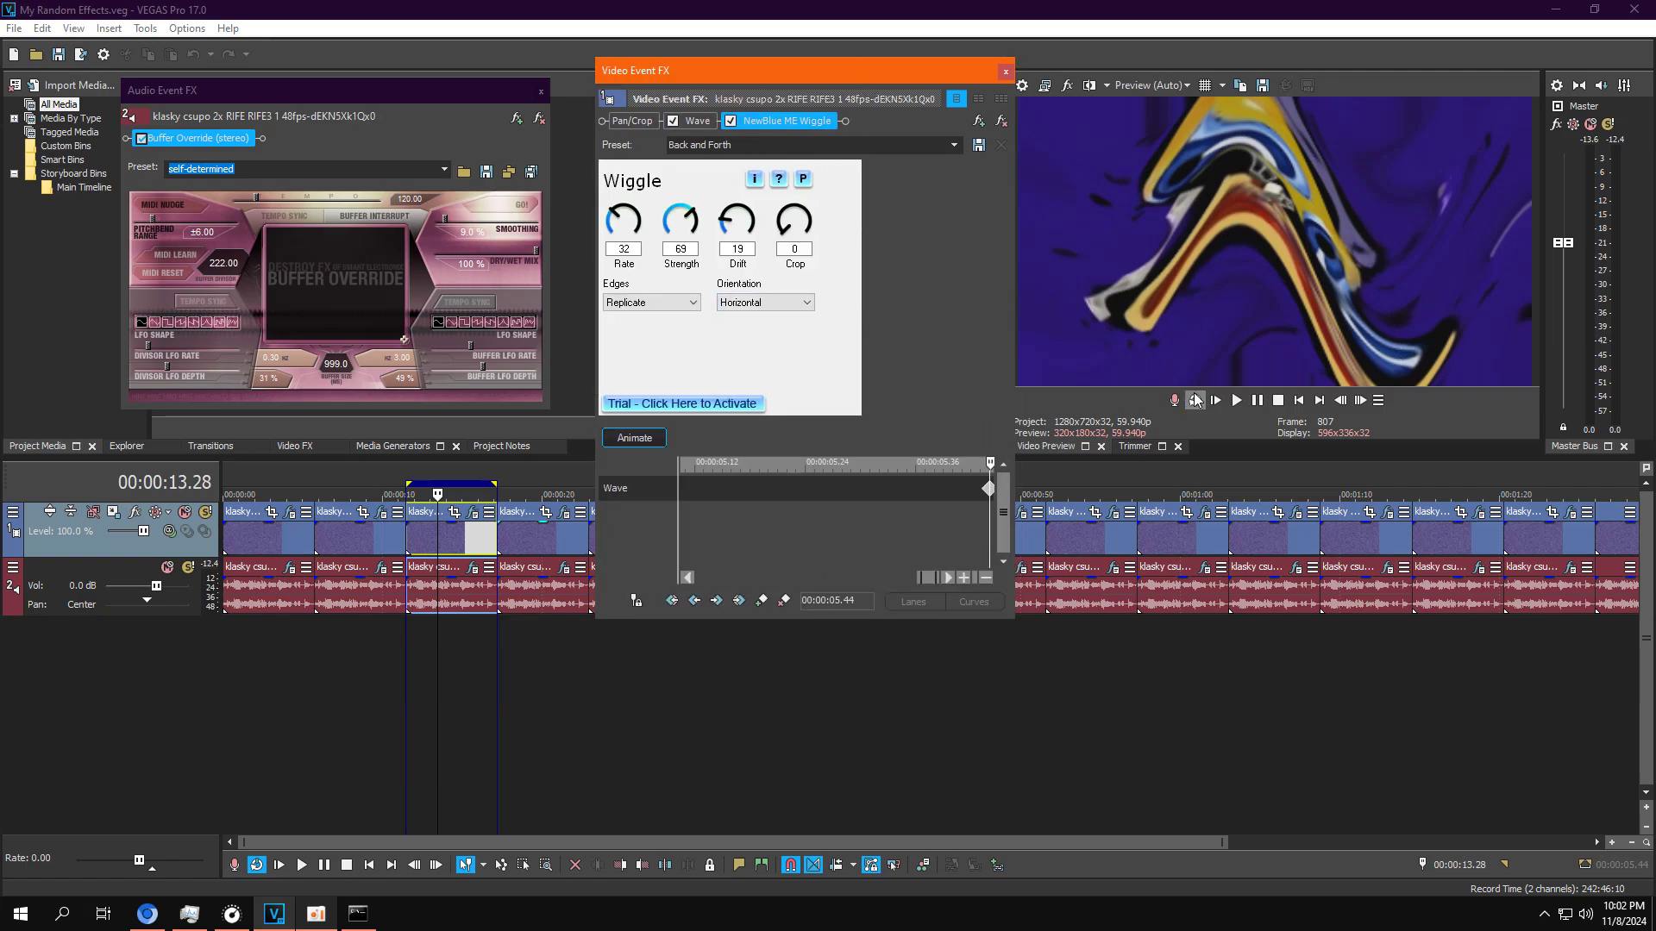
left_click(1236, 399)
left_click(406, 654)
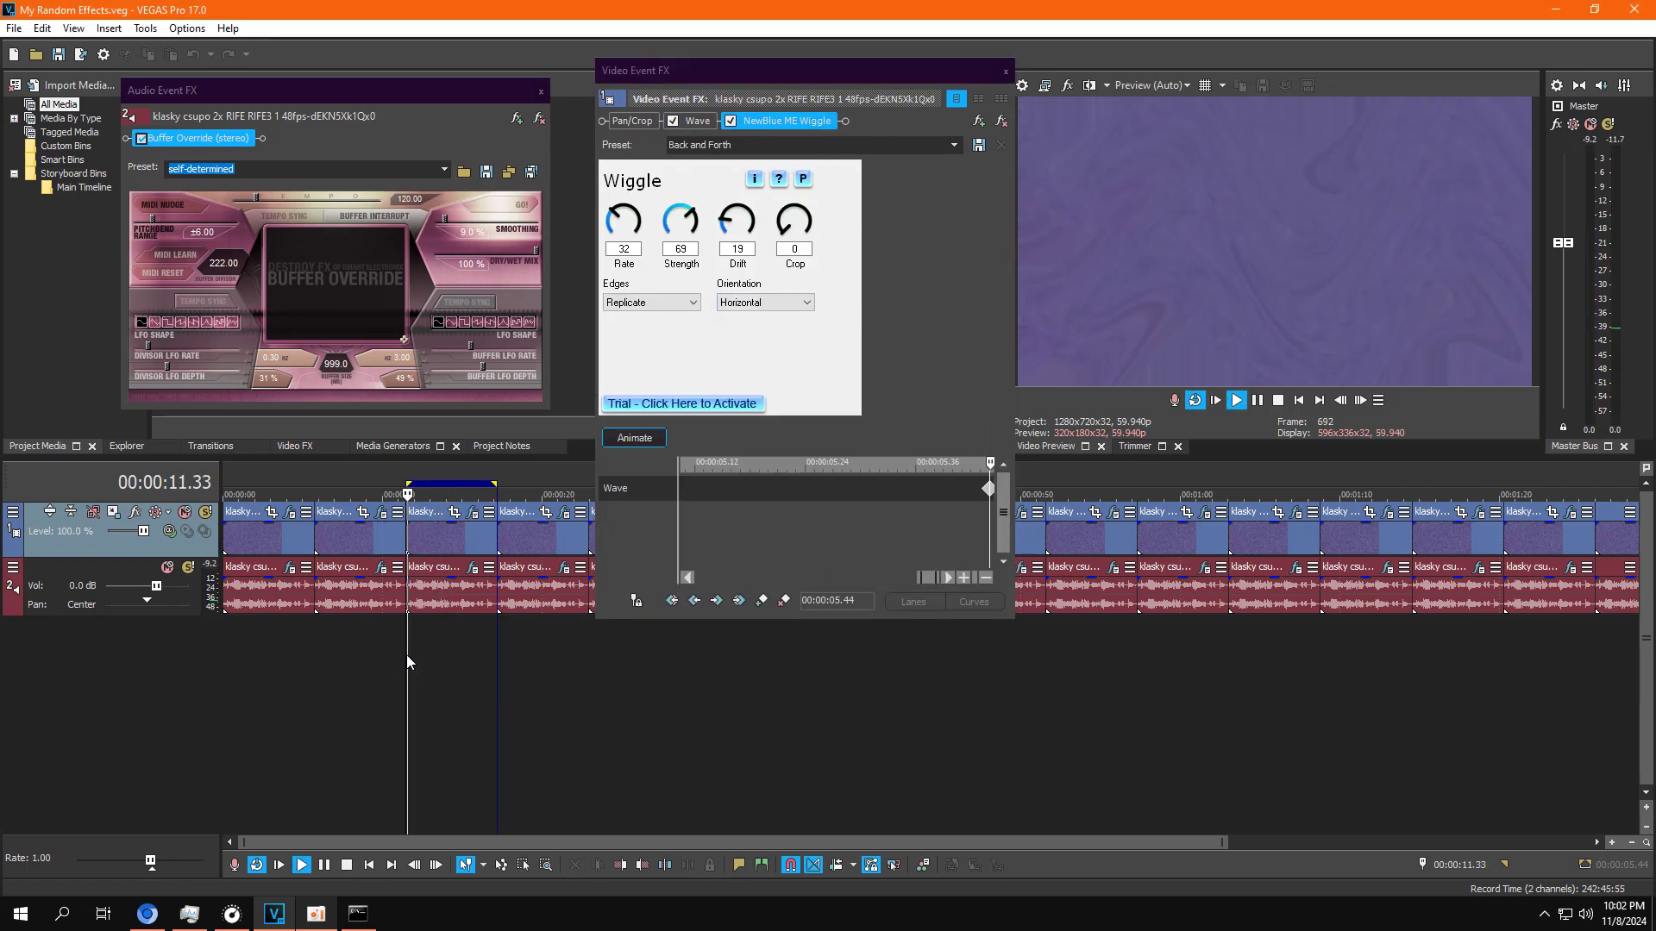
left_click(541, 91)
left_click(1005, 71)
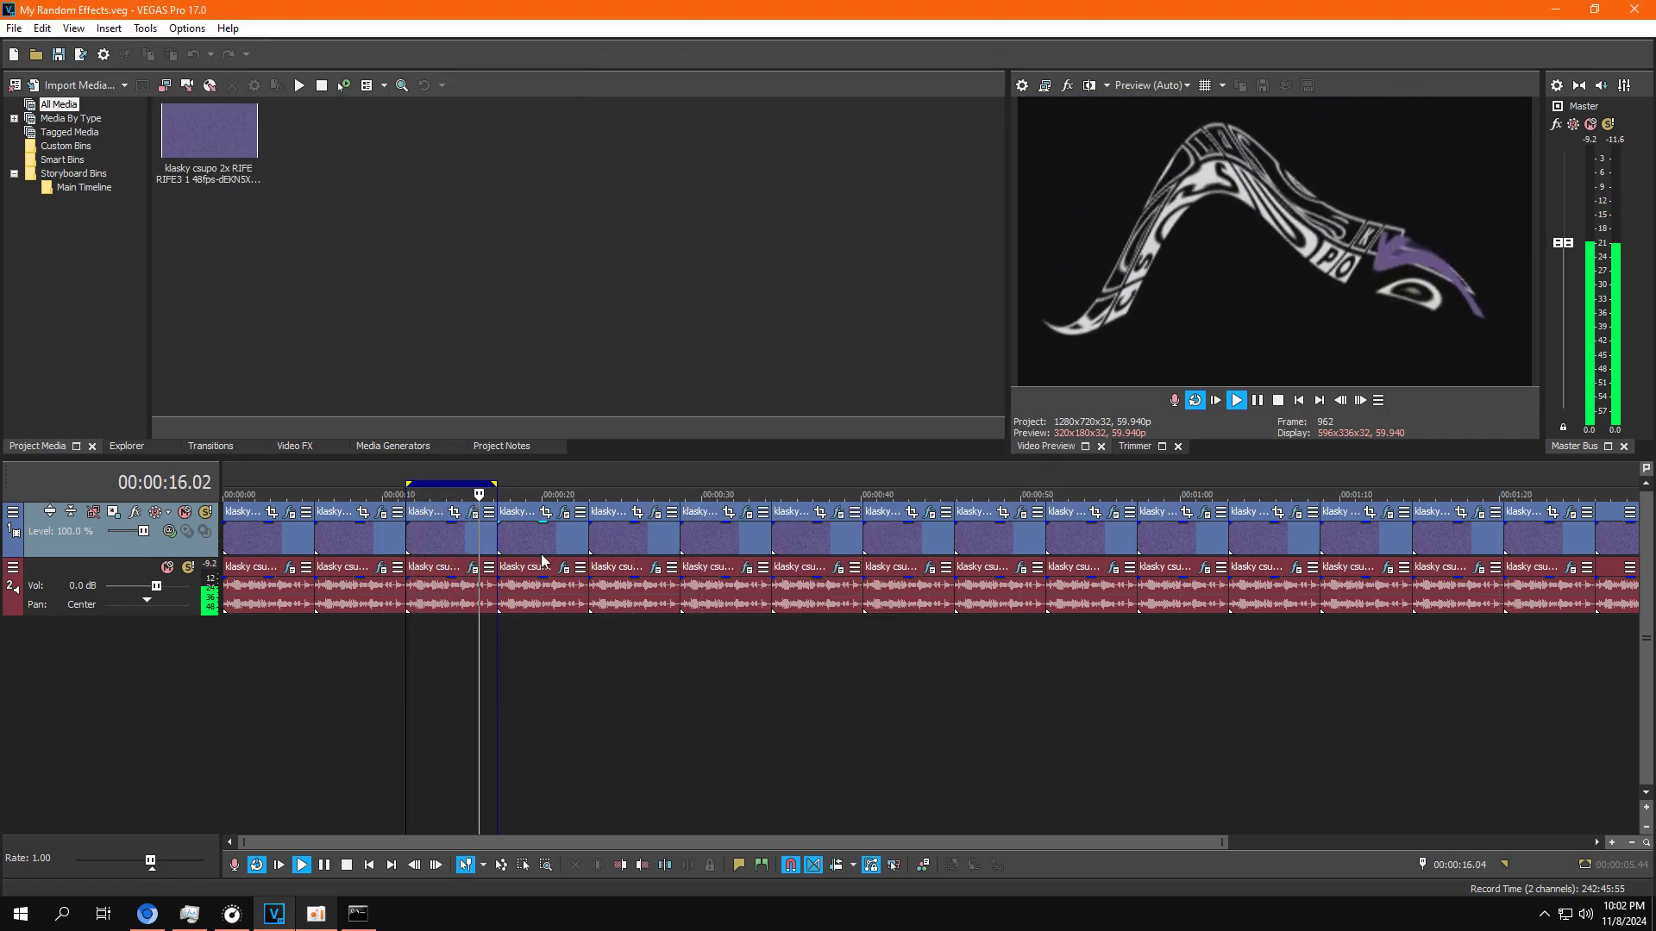
Step: Open the fourth clip's video and audio effects and examine the Wiggle settings and the Mirror effect's center
double_click(543, 560)
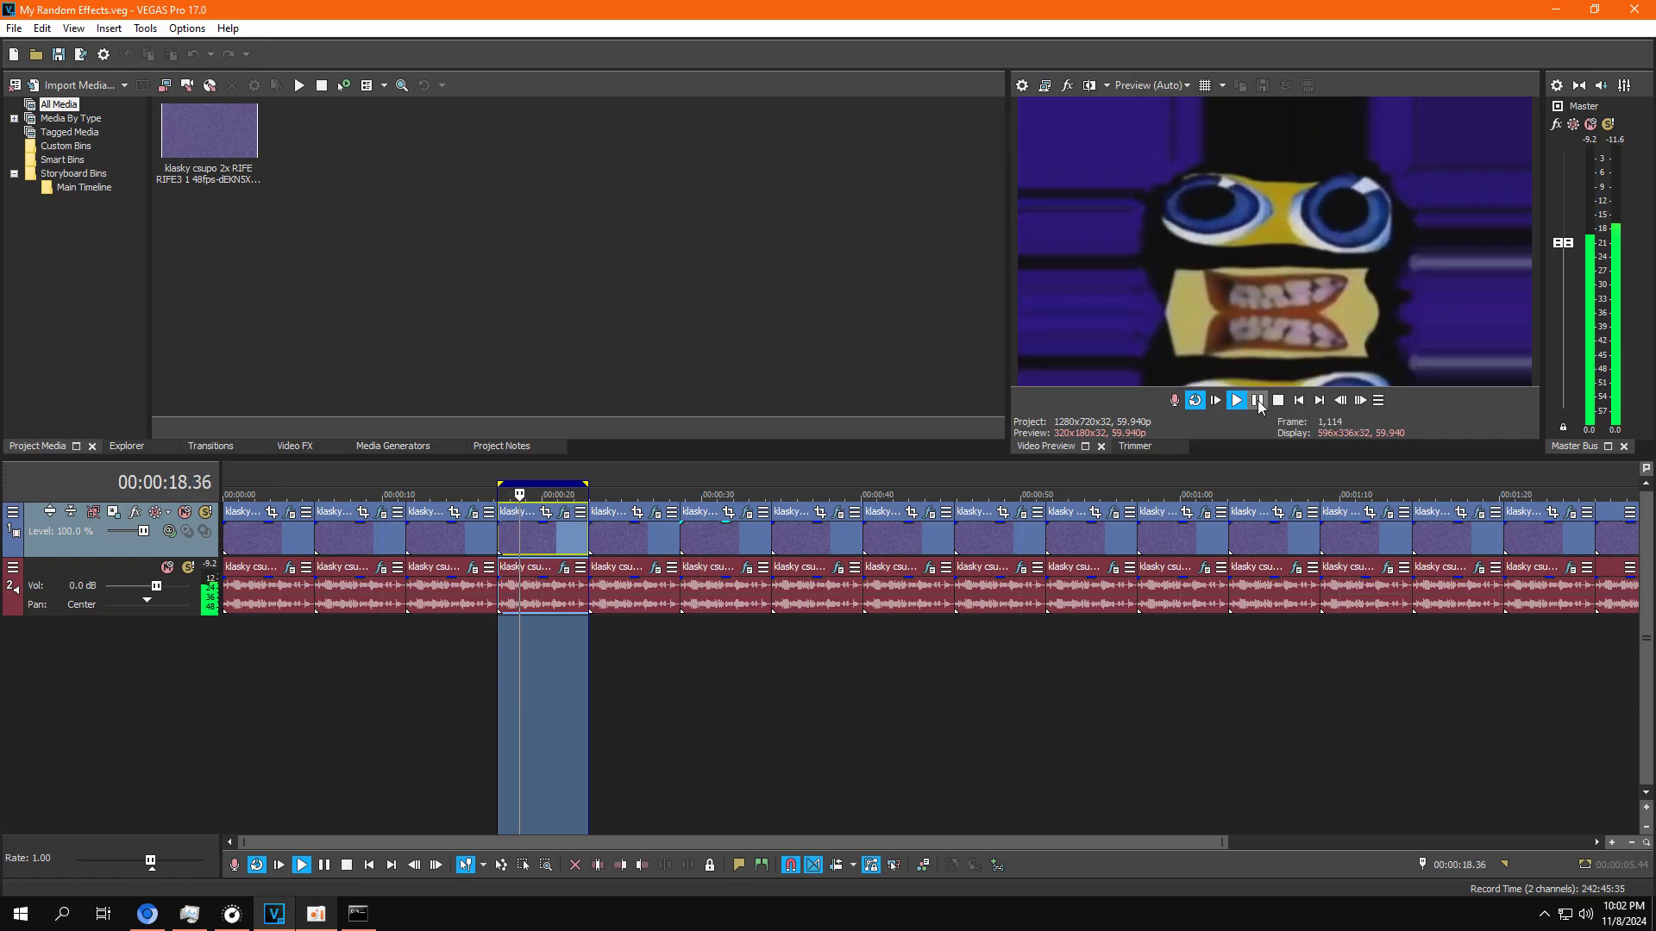
left_click(1258, 405)
left_click(562, 514)
left_click(563, 567)
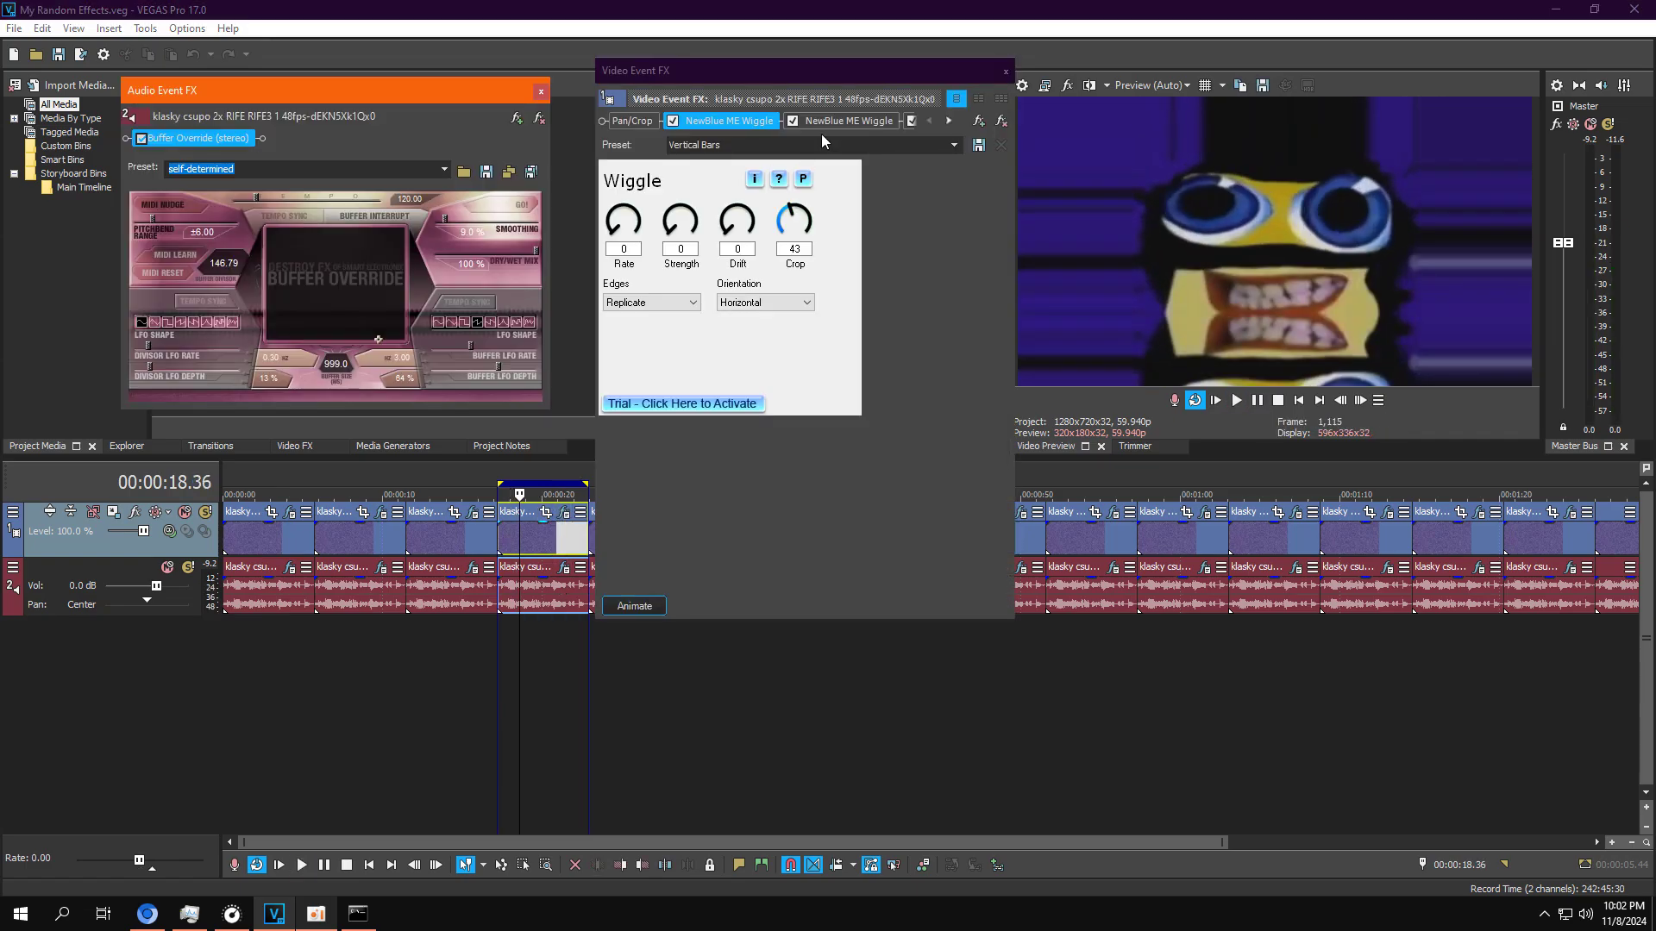
left_click(946, 122)
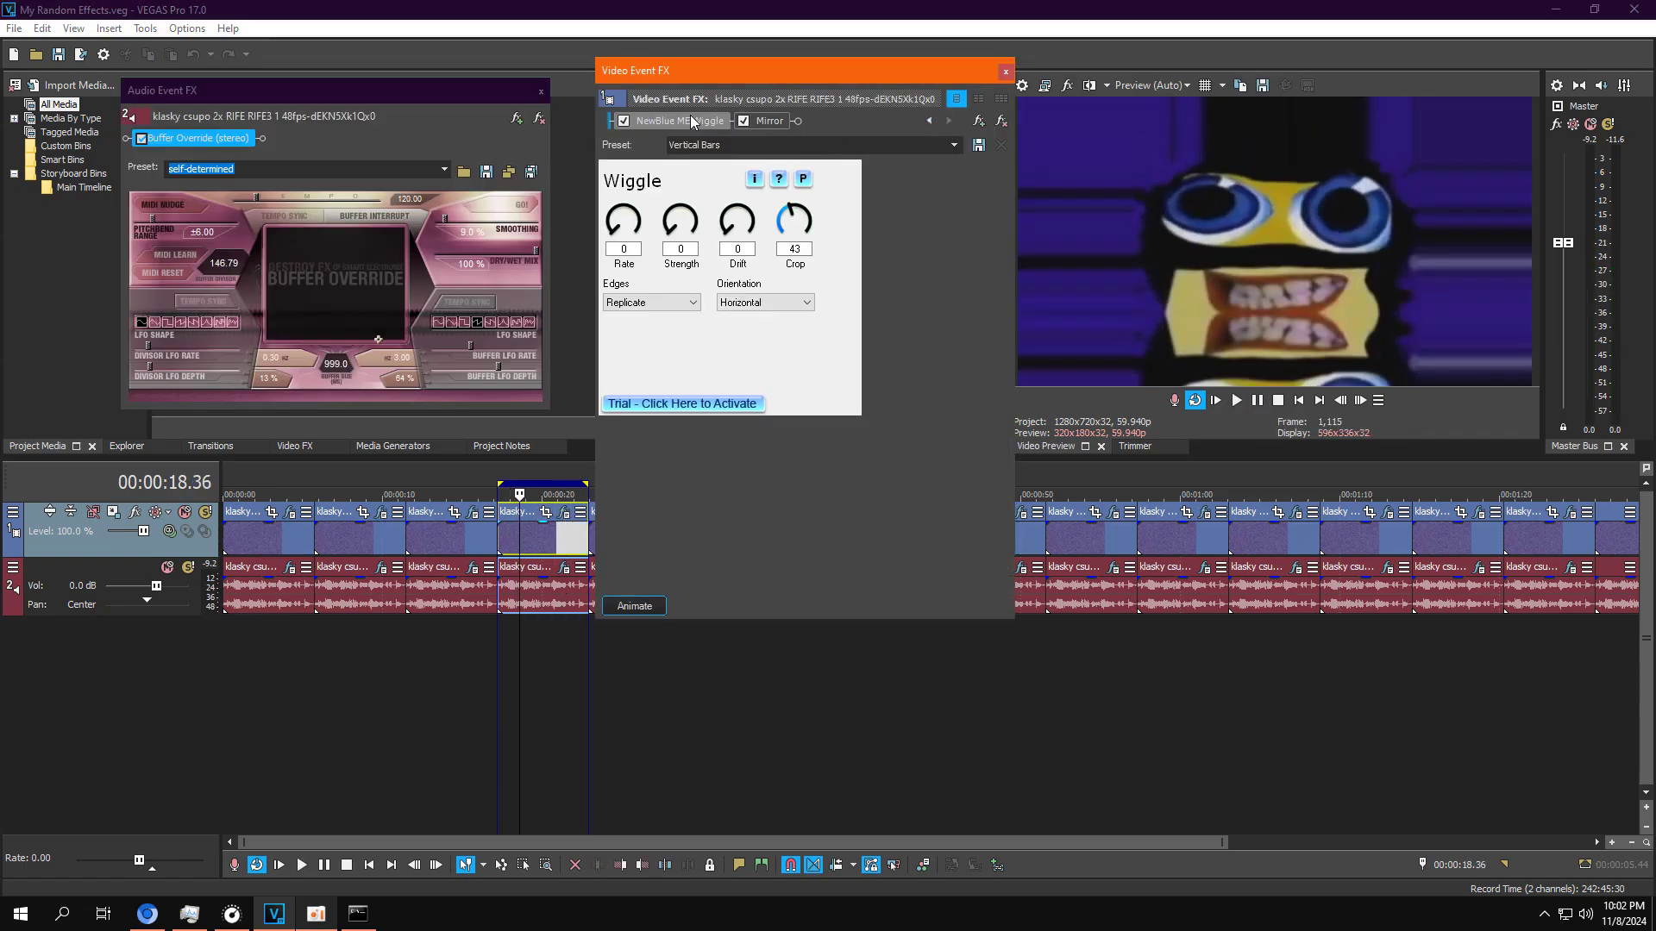
left_click(764, 125)
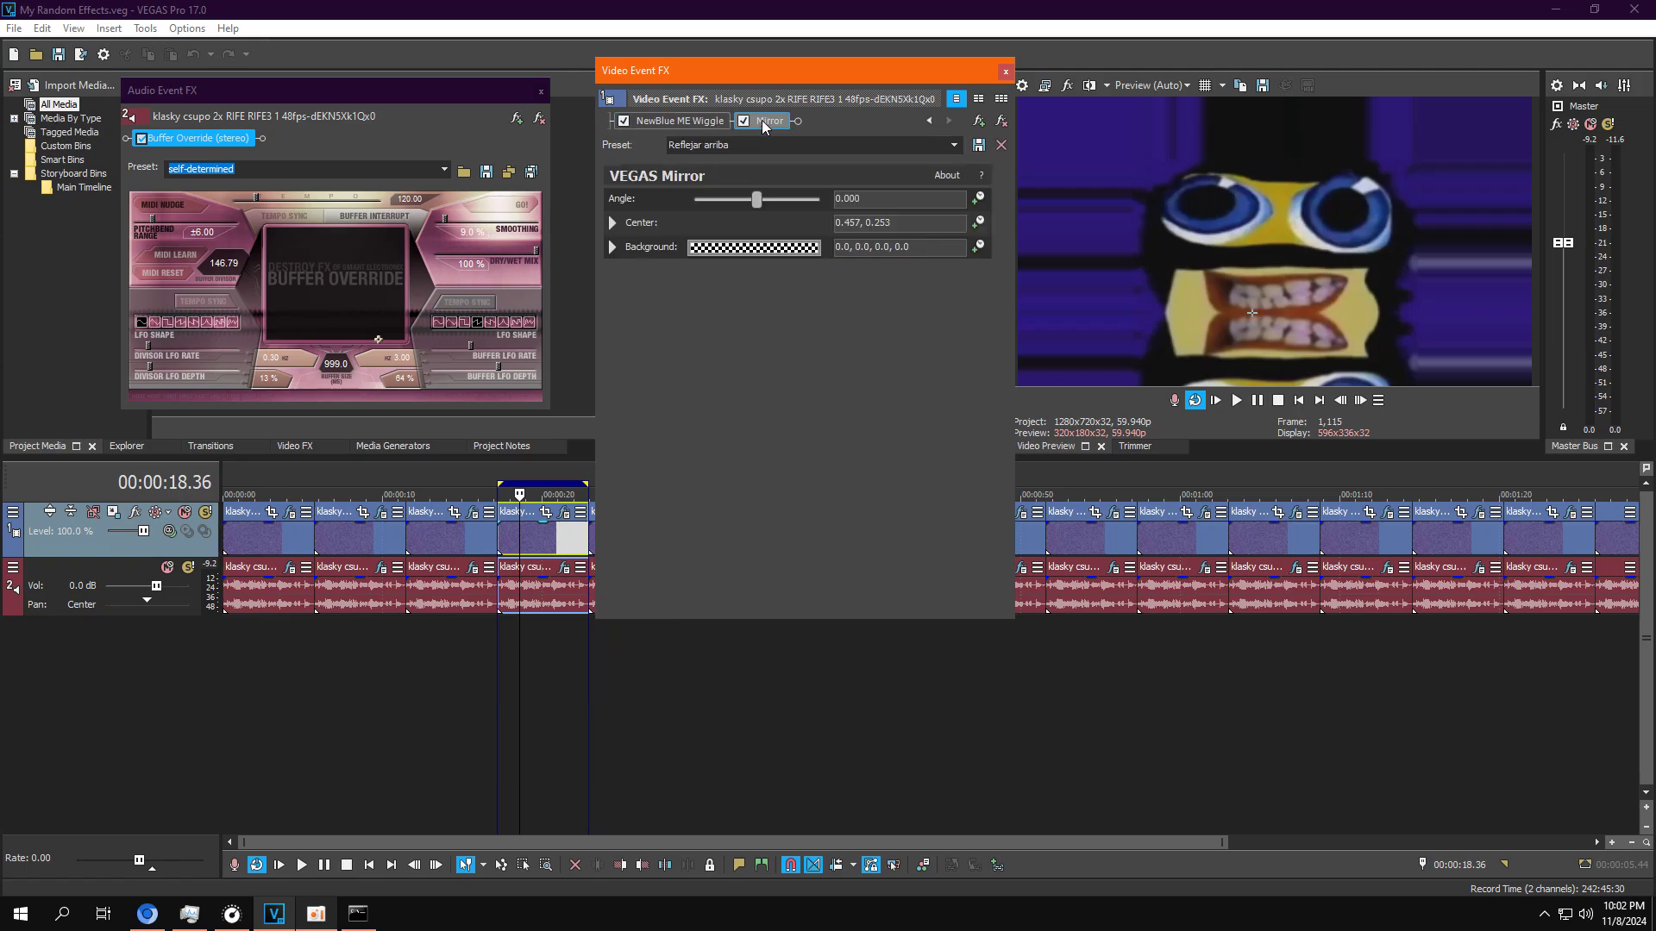
left_click(613, 223)
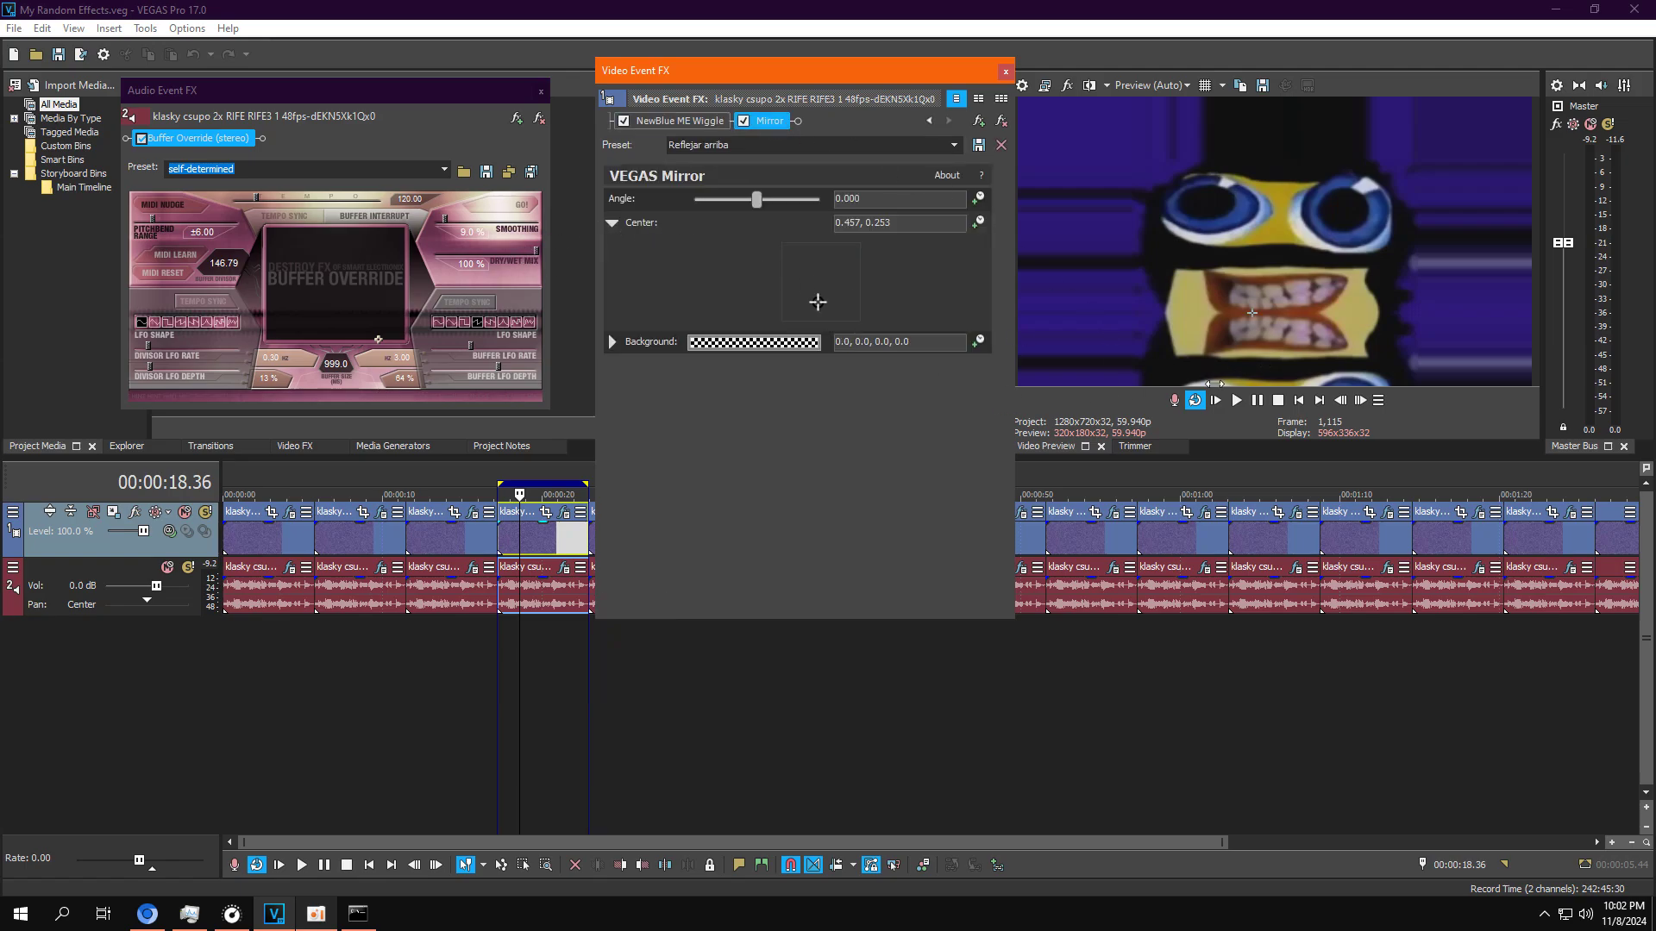
Step: Play the fourth clip from its start and close its Video Event FX window
left_click(1236, 401)
left_click(488, 628)
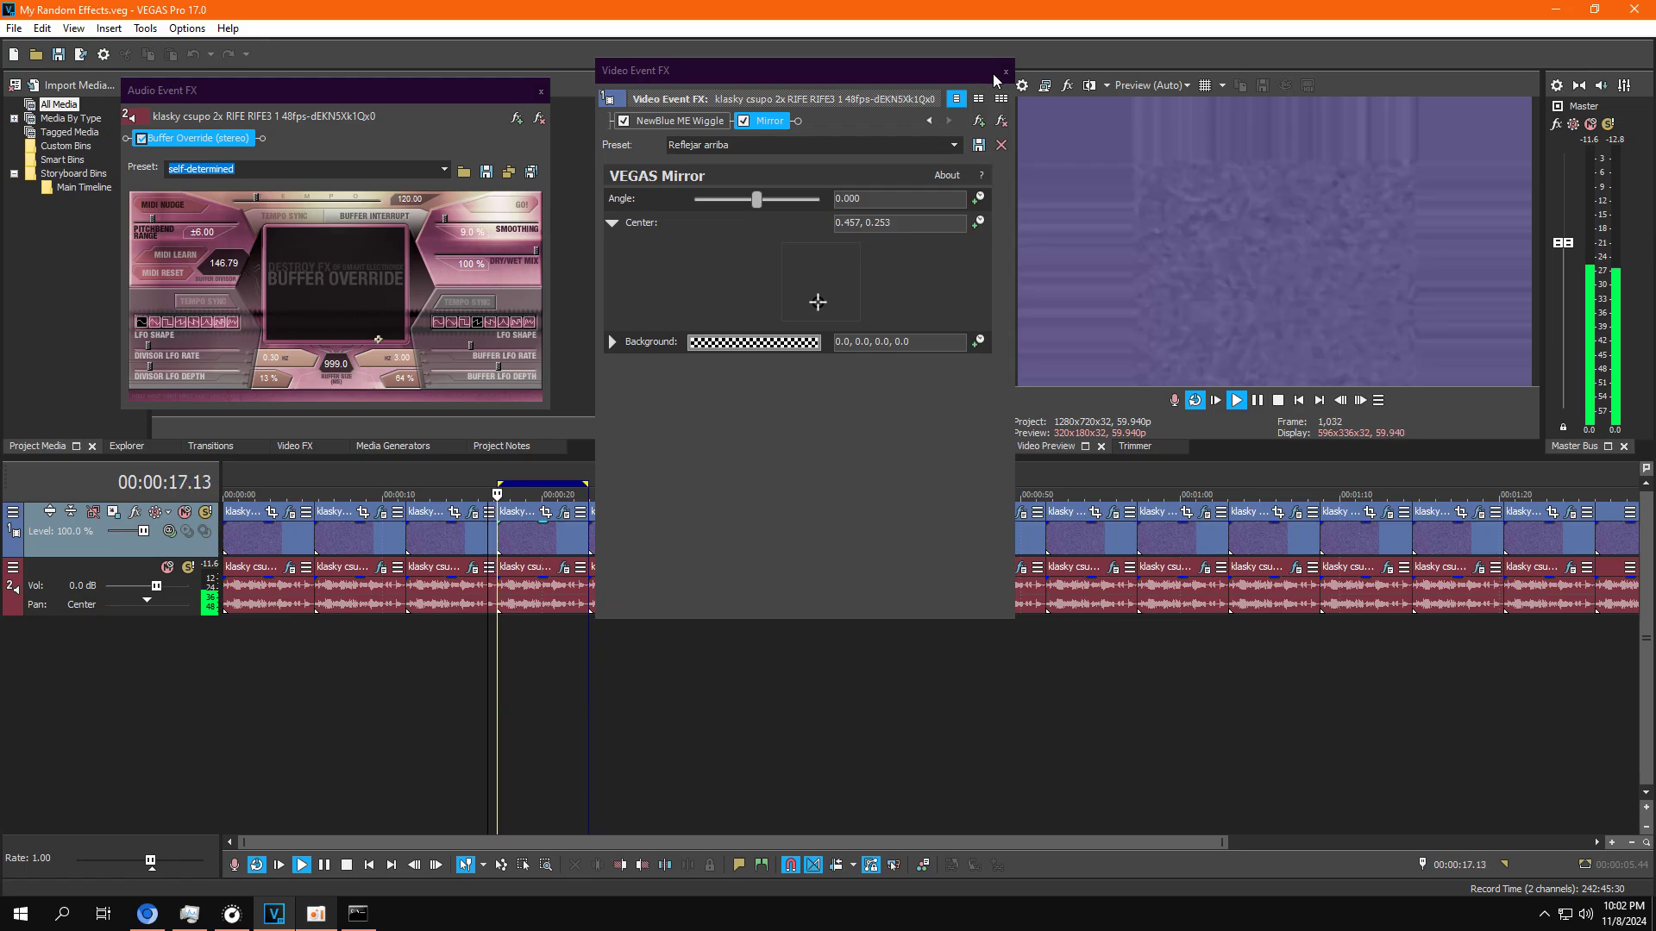
left_click(1003, 72)
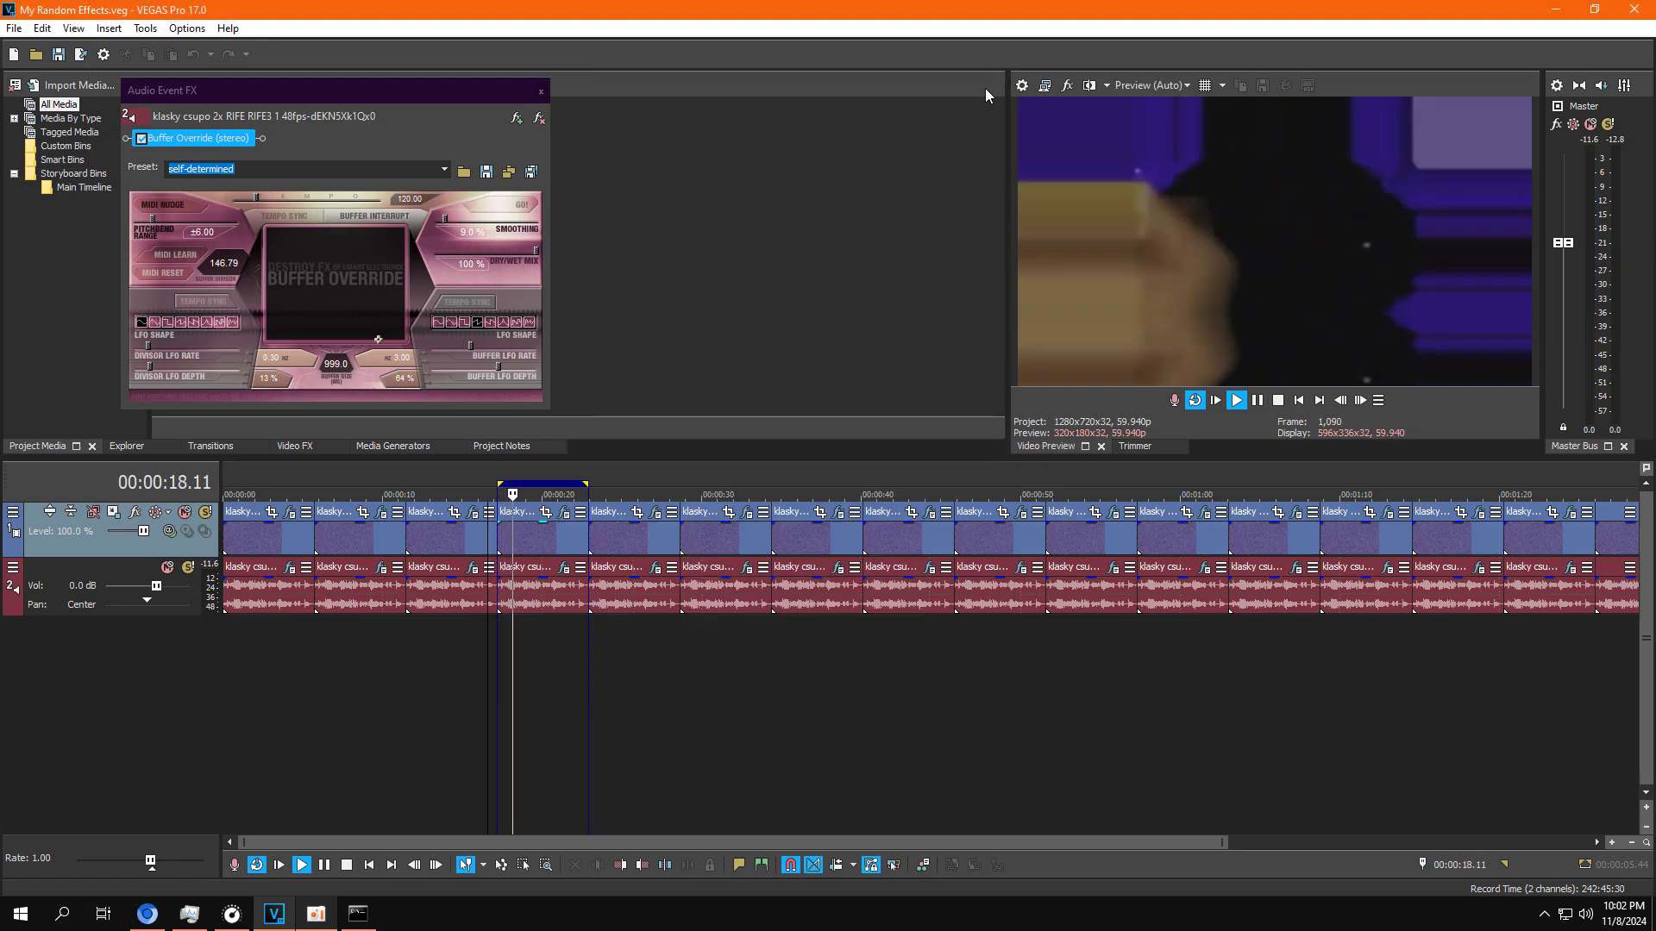
Step: Select the fifth clip, open its video and audio effects, and examine the first Mirror effect's center
double_click(630, 541)
key("Return")
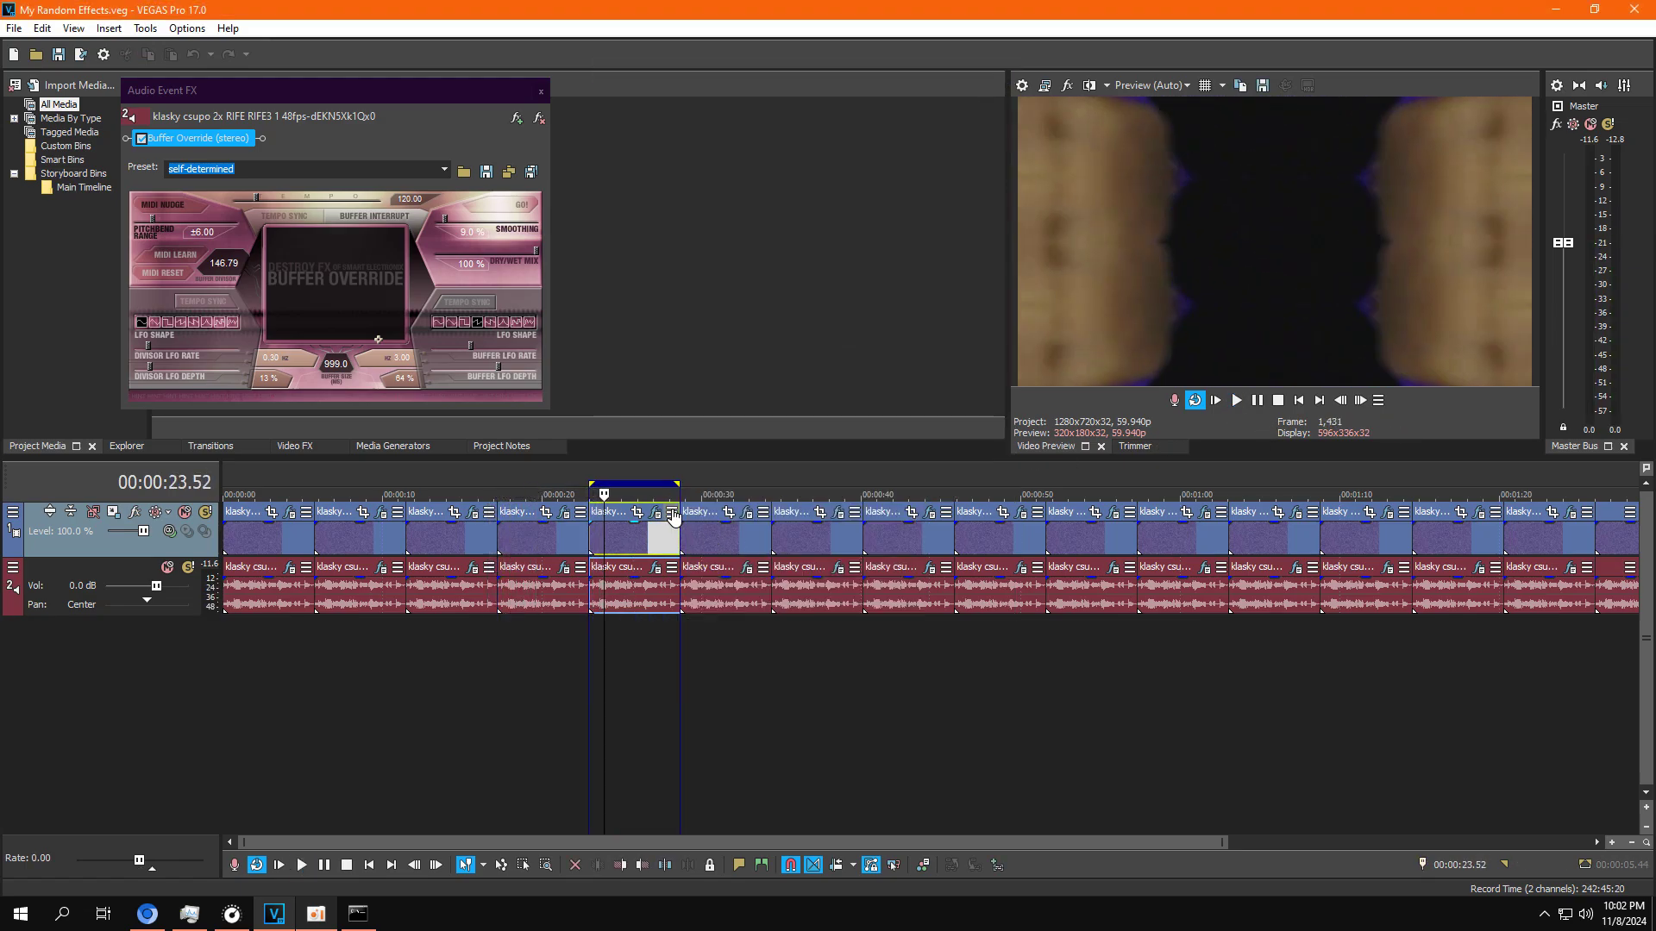
left_click(656, 514)
left_click_drag(888, 62, 857, 89)
left_click(786, 138)
left_click(654, 566)
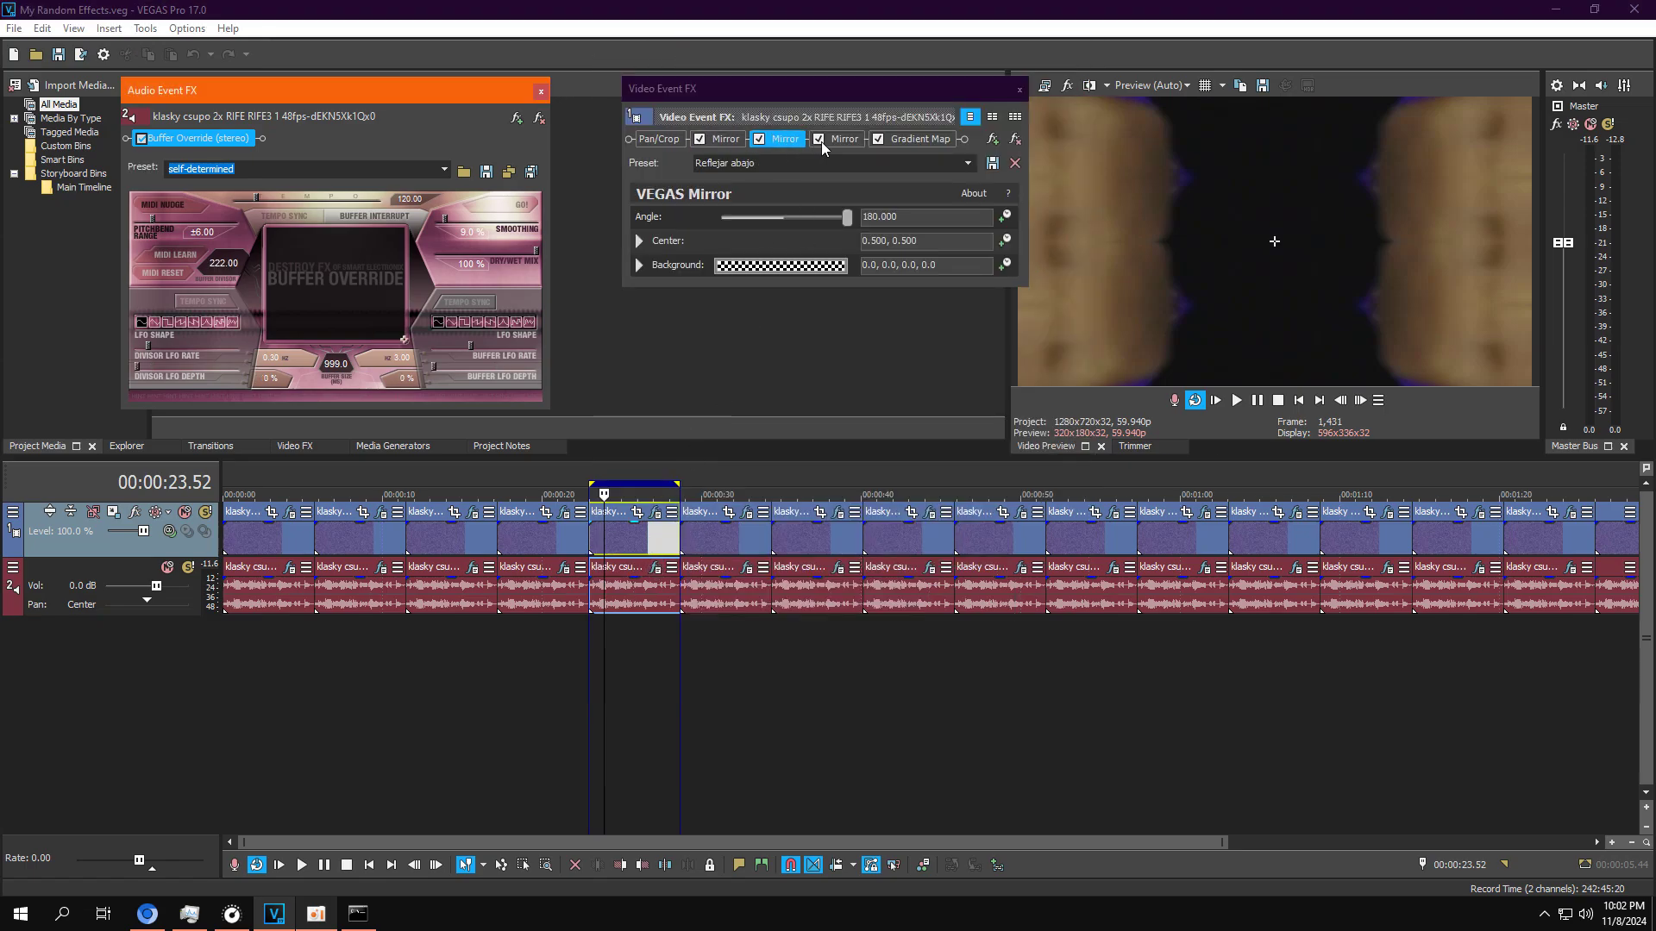
left_click(724, 139)
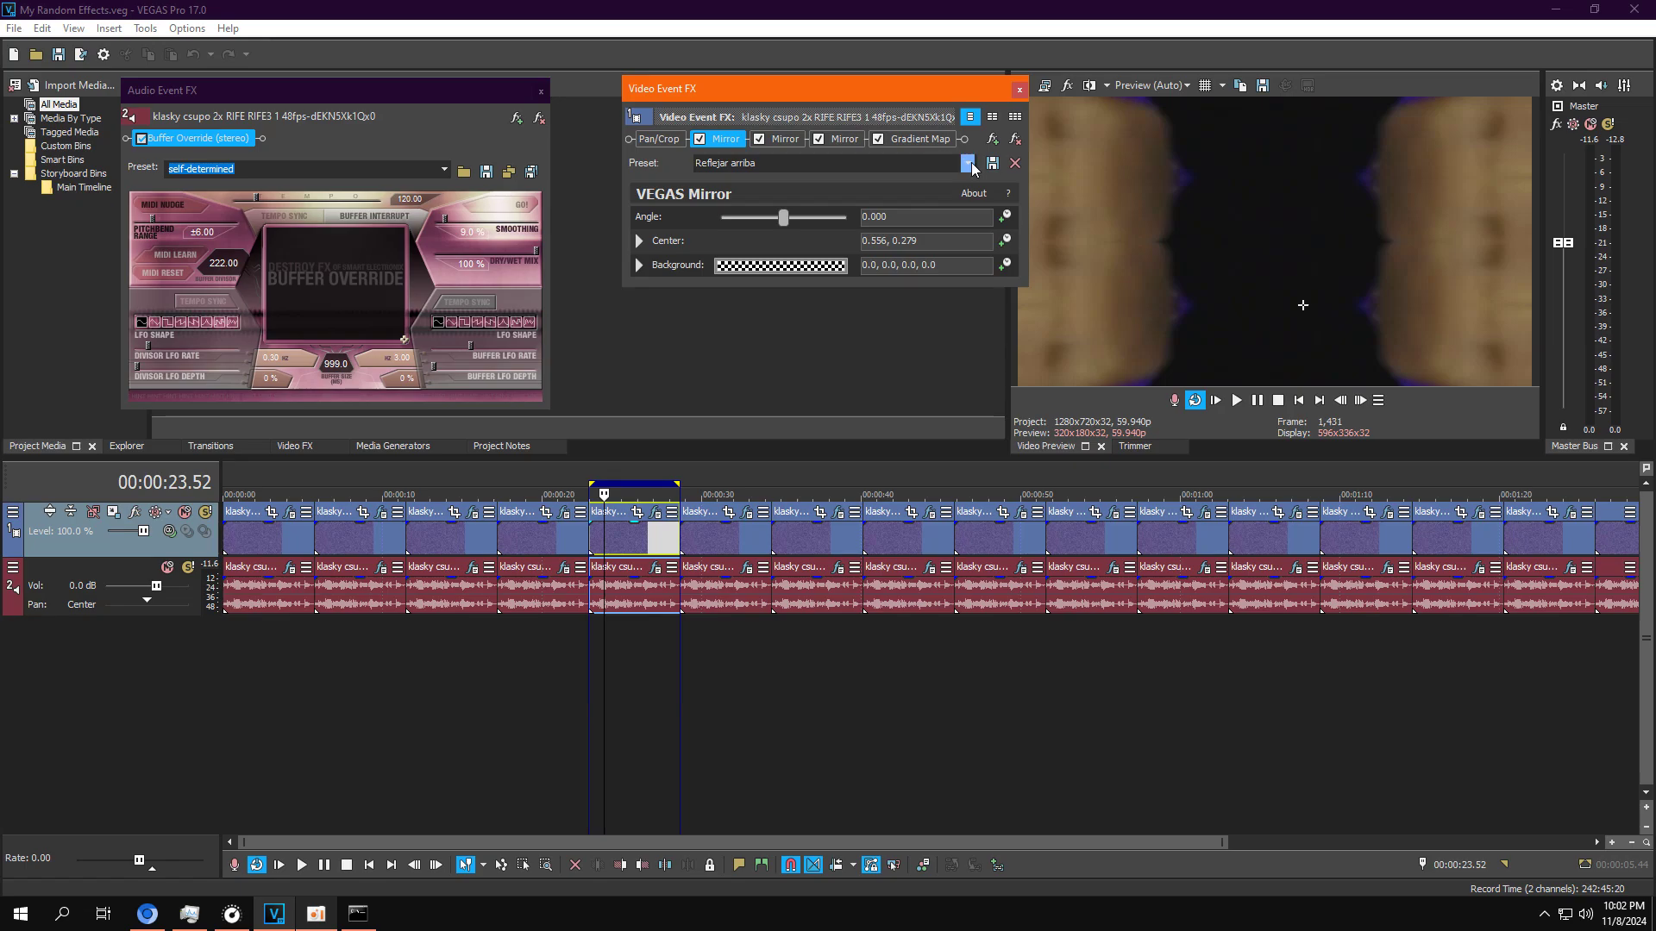
left_click(639, 241)
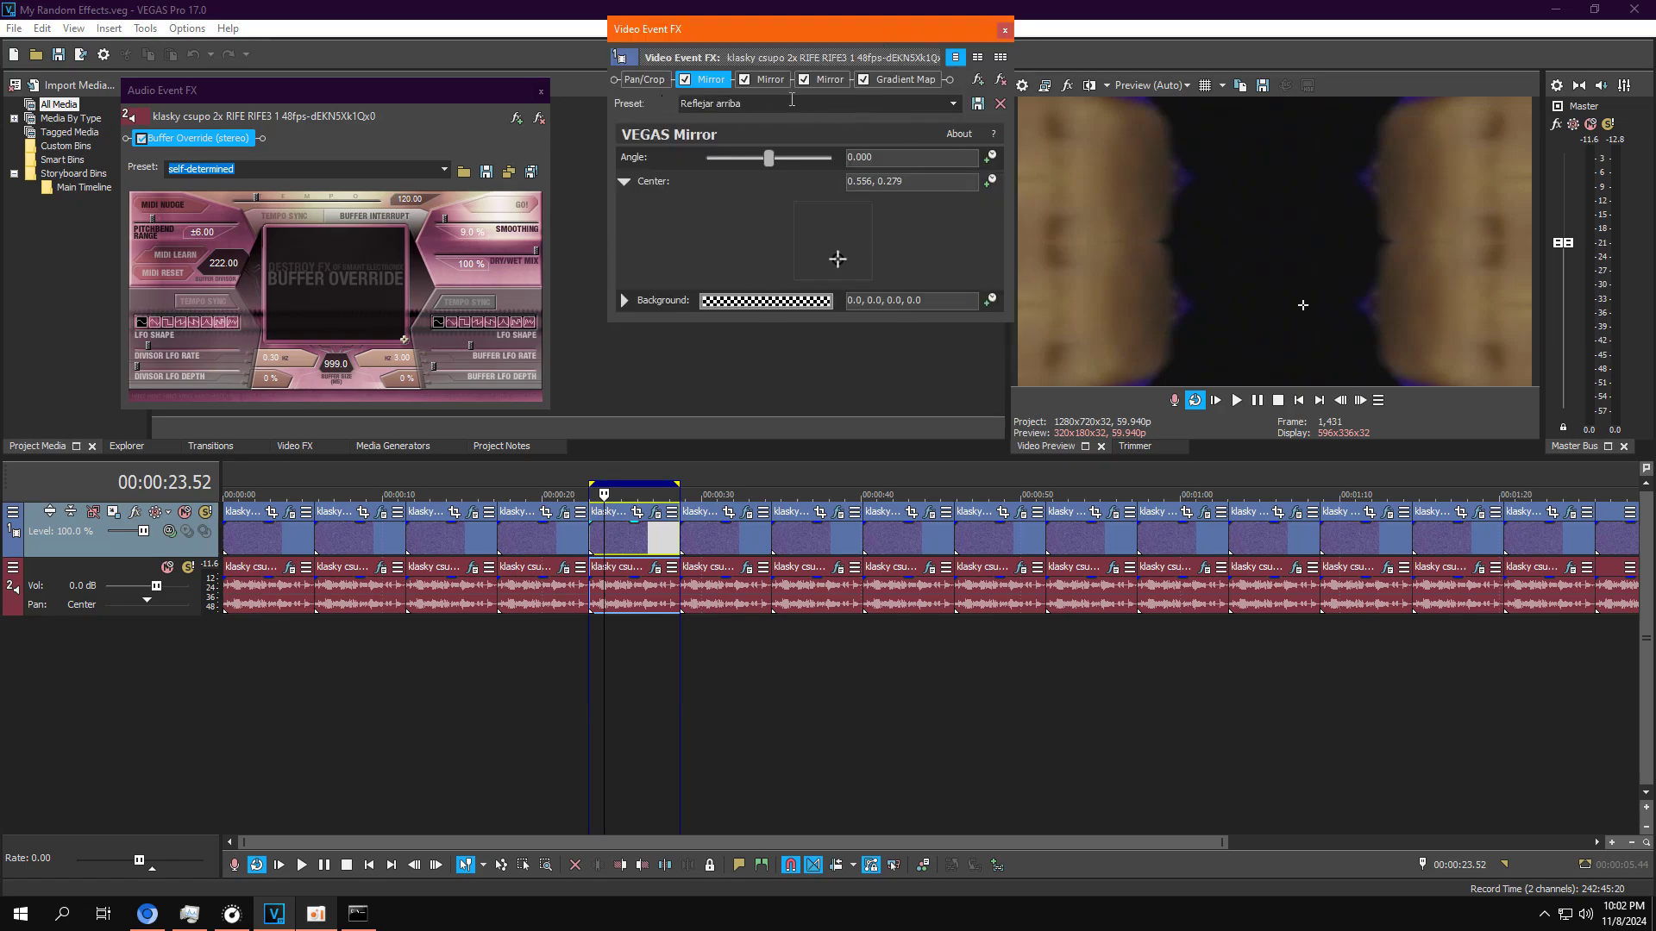
Step: Apply the Reflect Bottom preset to the fifth clip's second Mirror effect
left_click(953, 103)
left_click(767, 80)
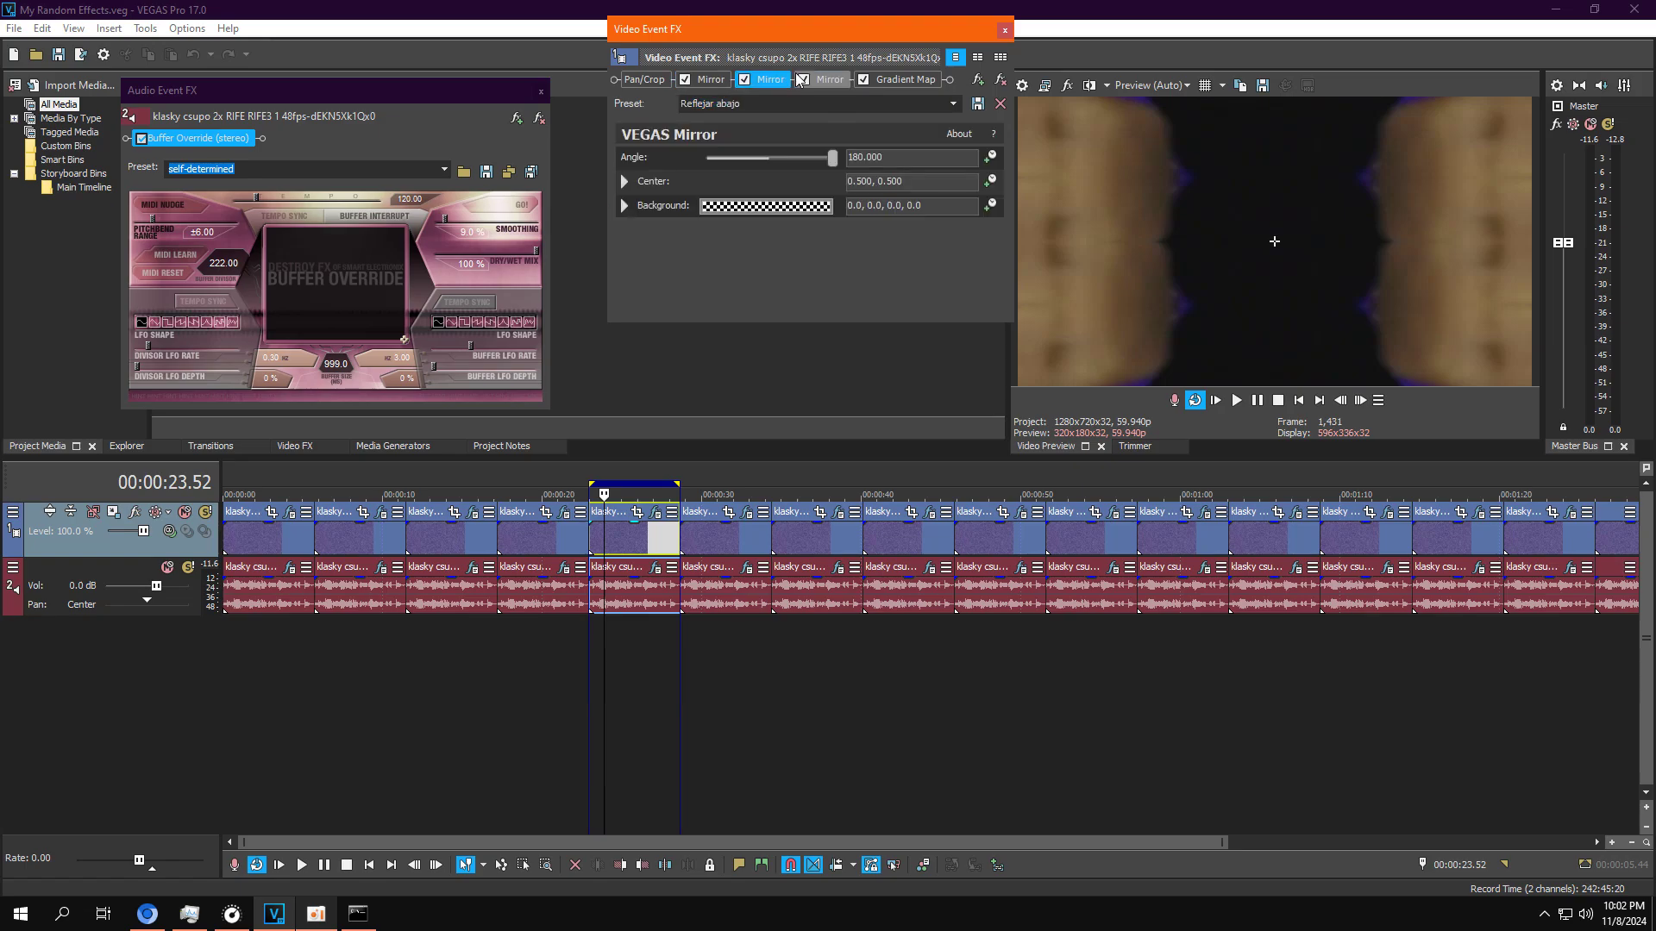
left_click(953, 104)
left_click(897, 141)
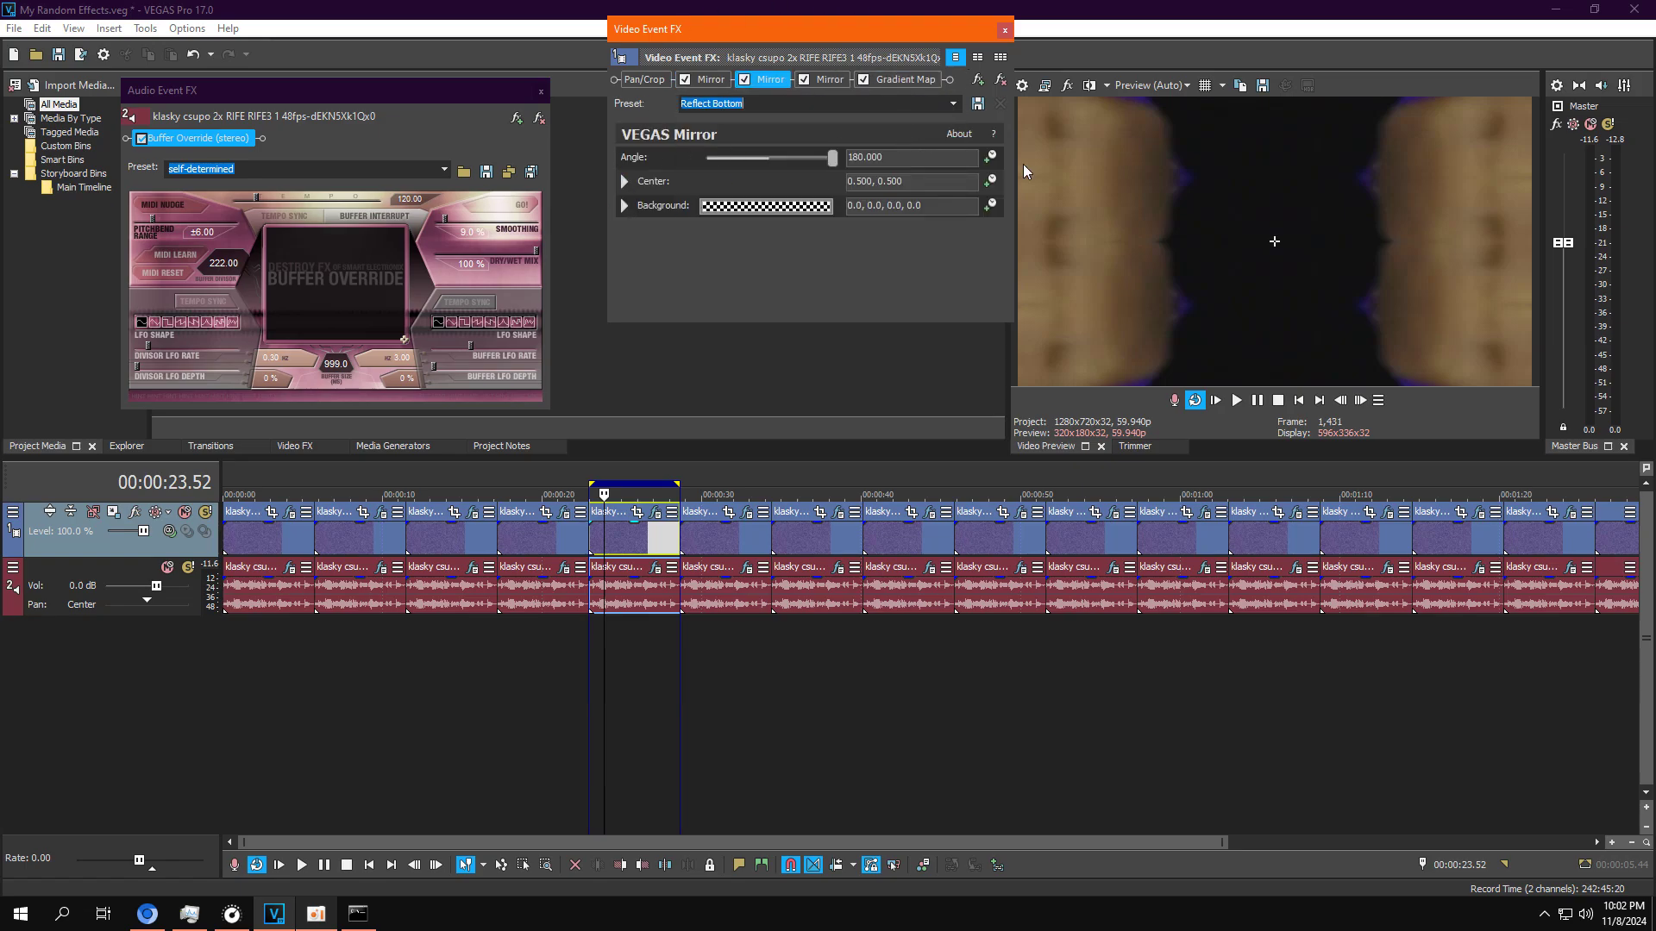
Step: Apply the Reflect Left preset to the fifth clip's third Mirror effect
left_click(828, 79)
left_click(953, 103)
left_click(863, 158)
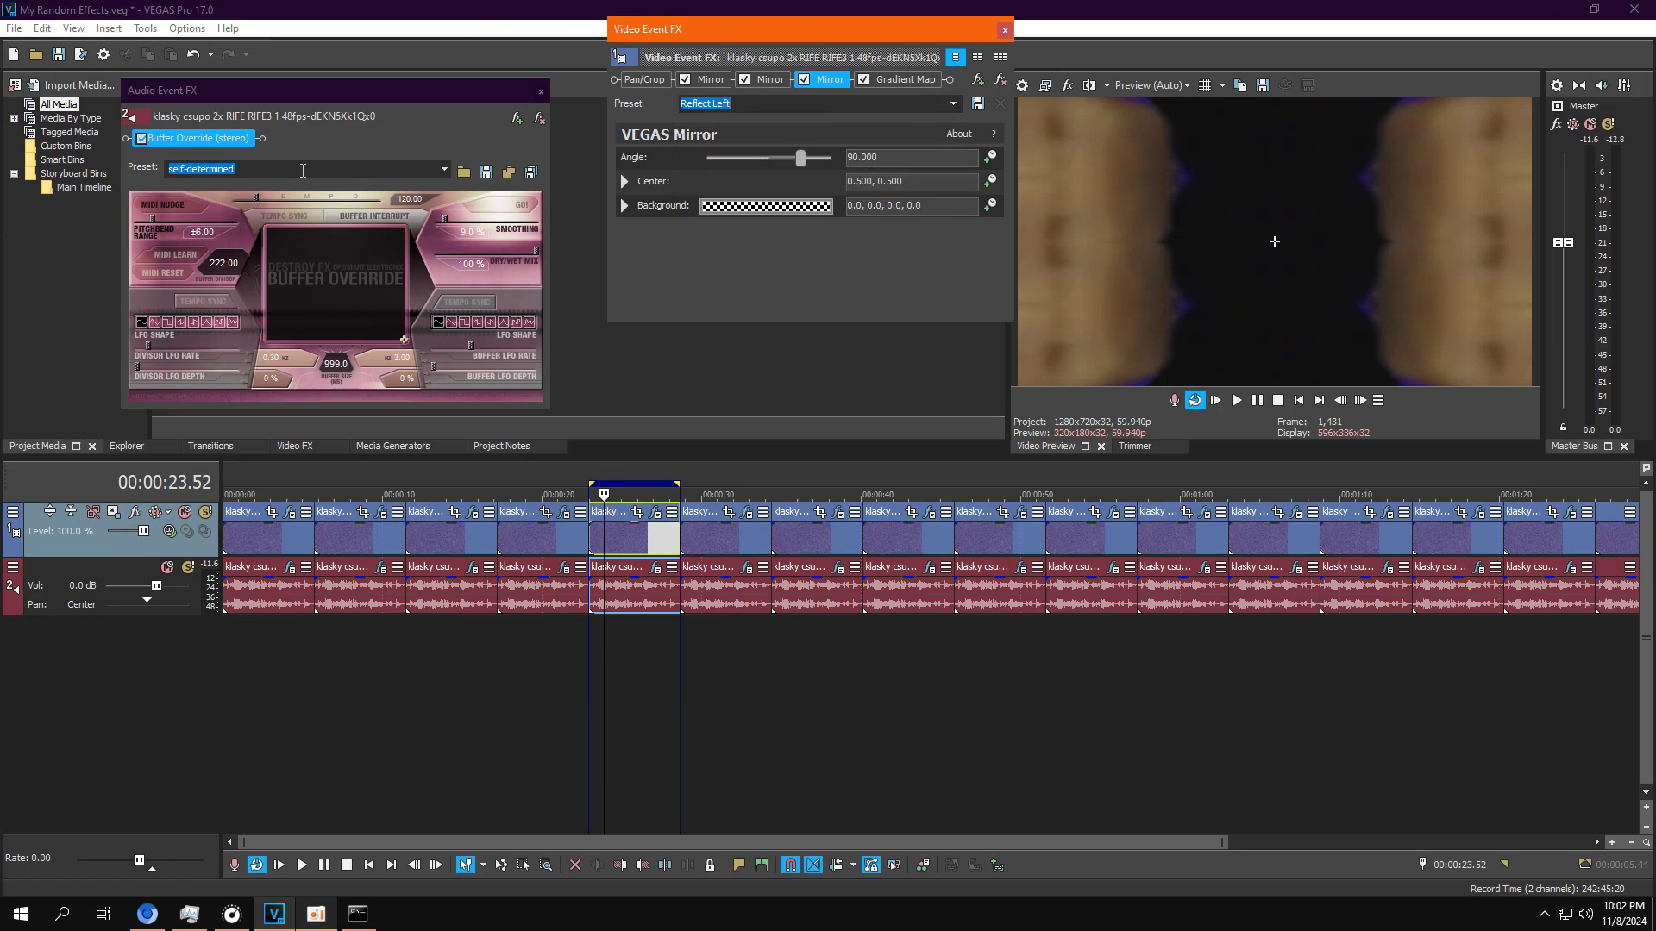
Step: Examine the color points of the fifth clip's Gradient Map effect and play the clip
left_click(907, 80)
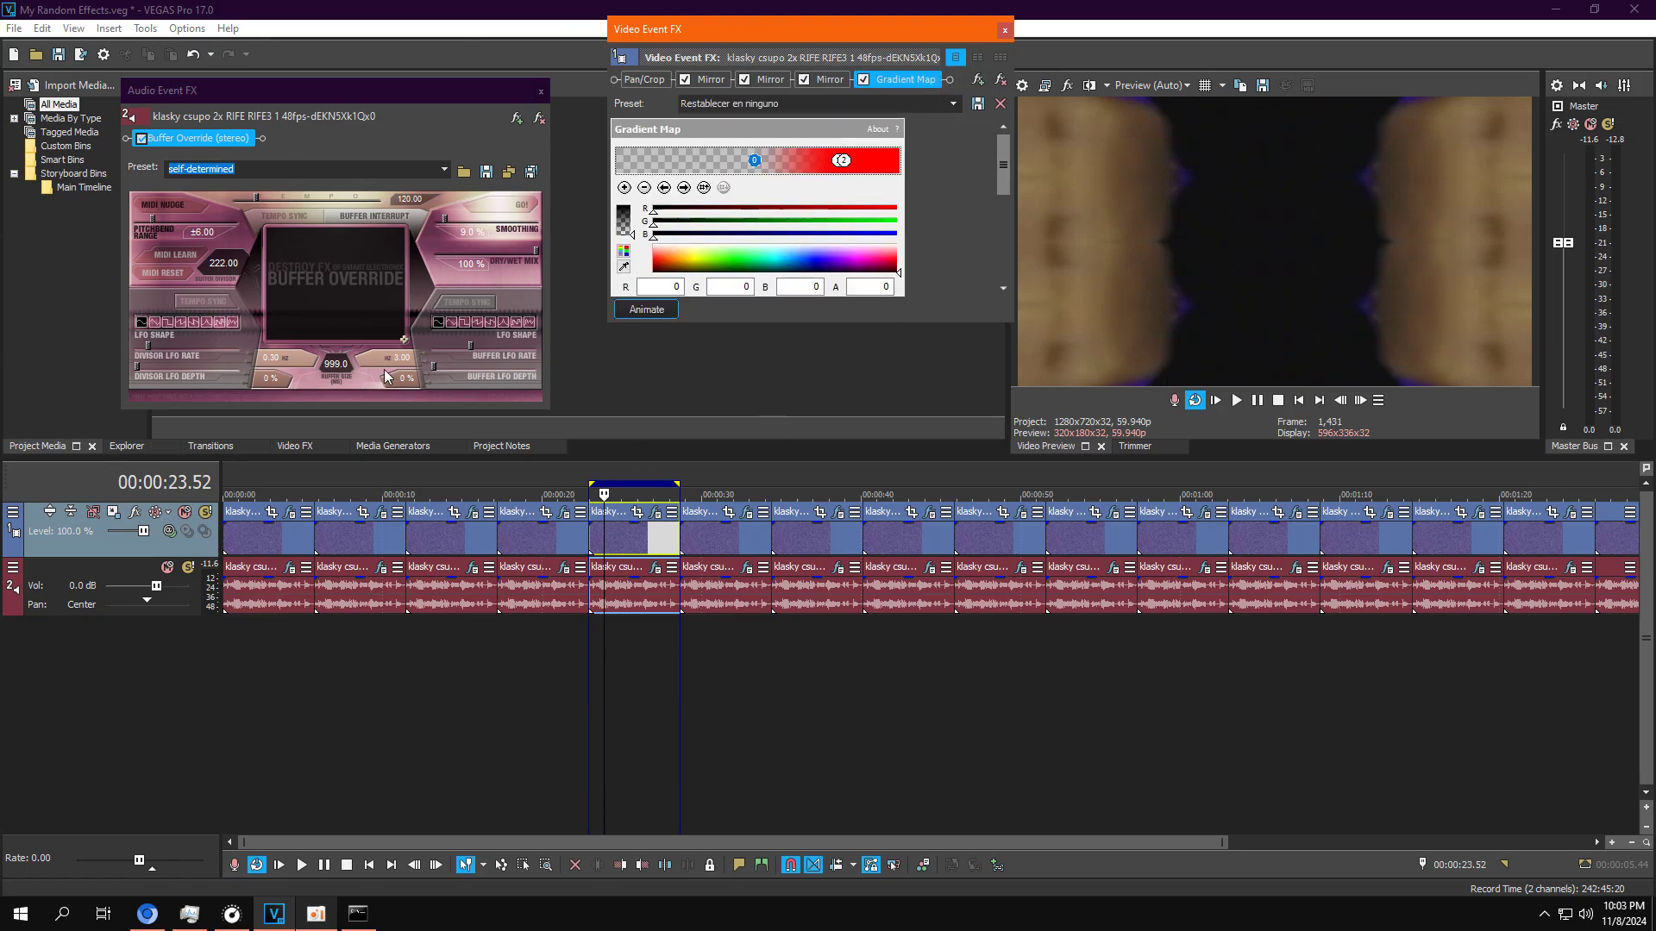
left_click(837, 162)
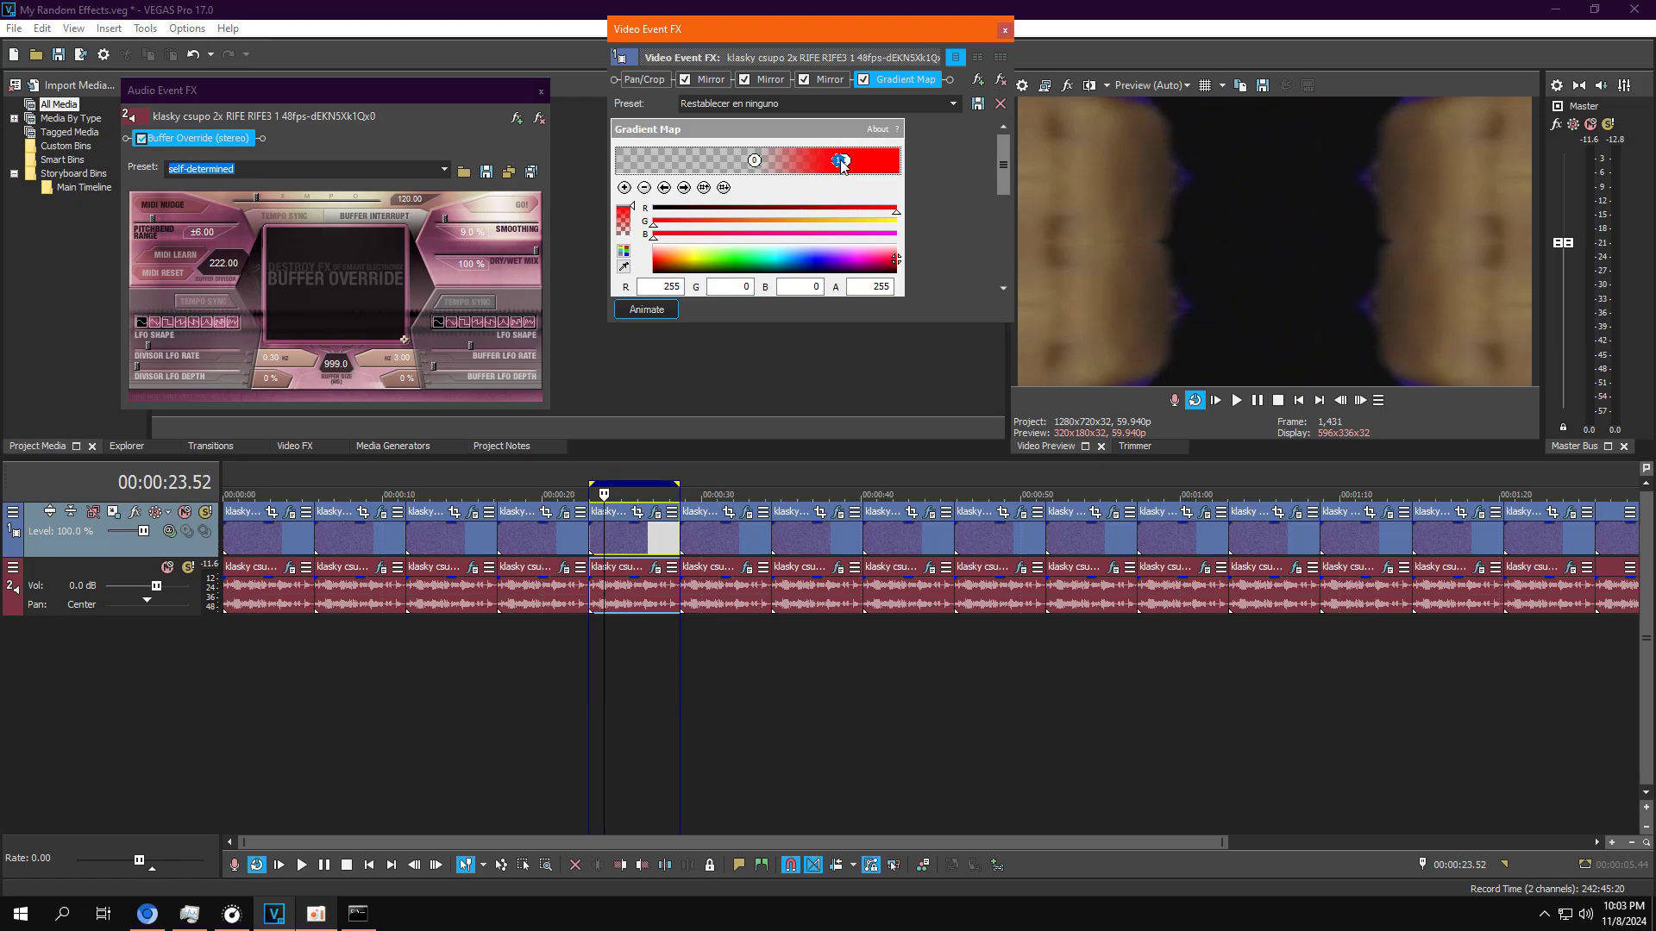
left_click(1242, 403)
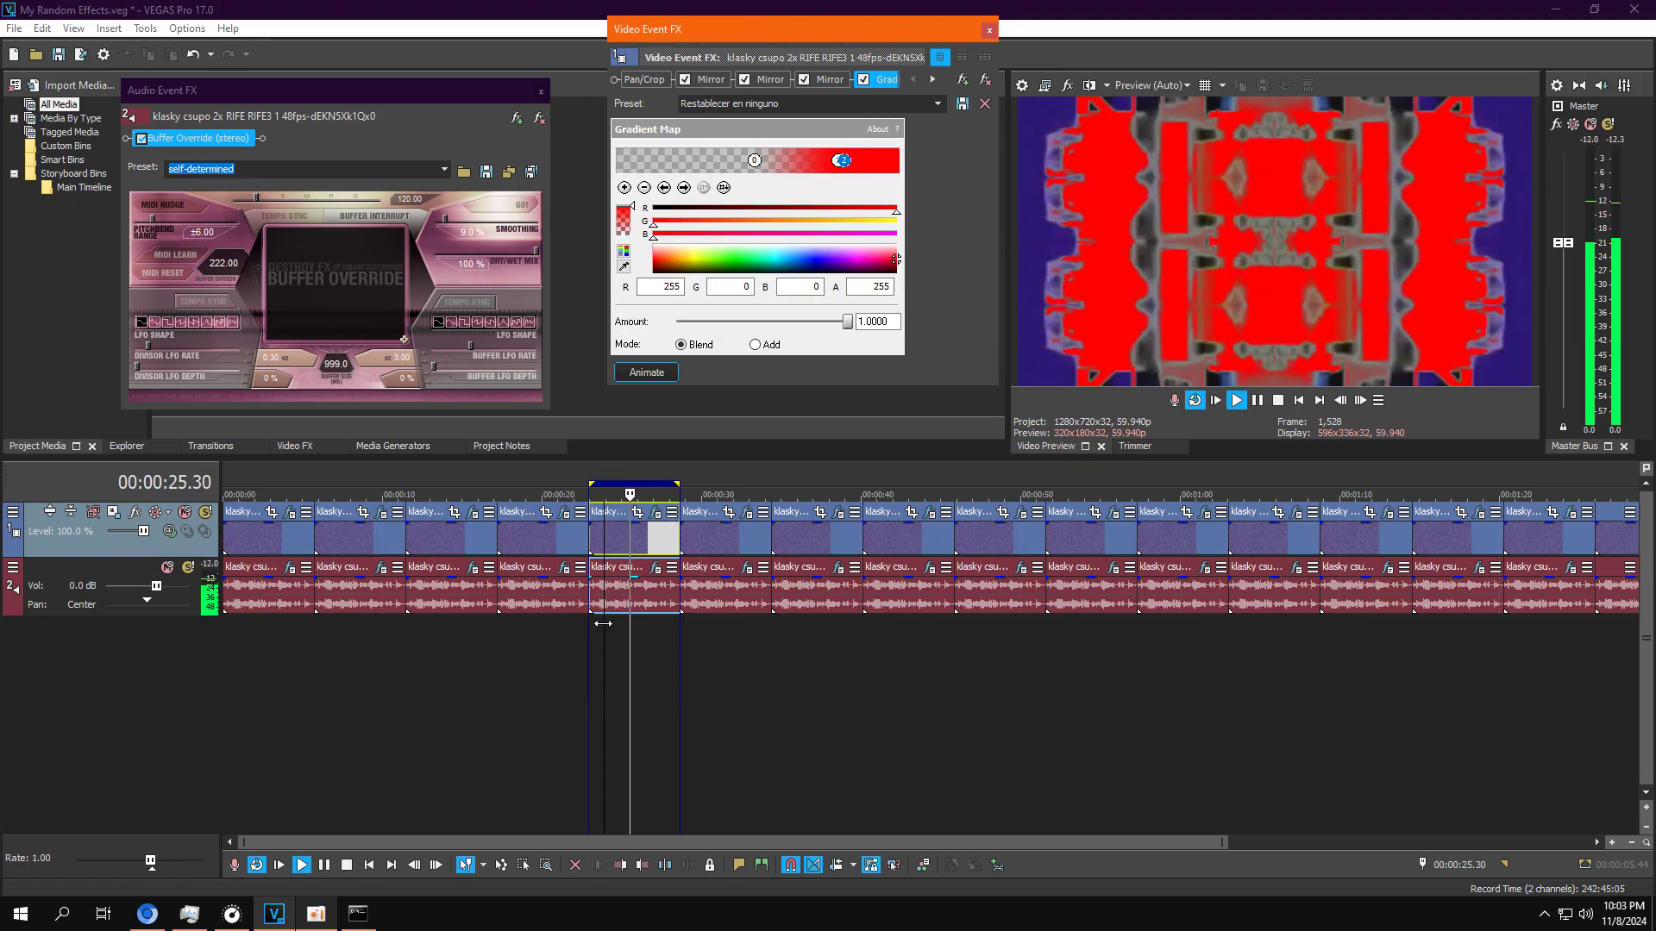
Step: Select the sixth clip, open its video and audio effects, and examine the first Mirror effect's center
double_click(732, 553)
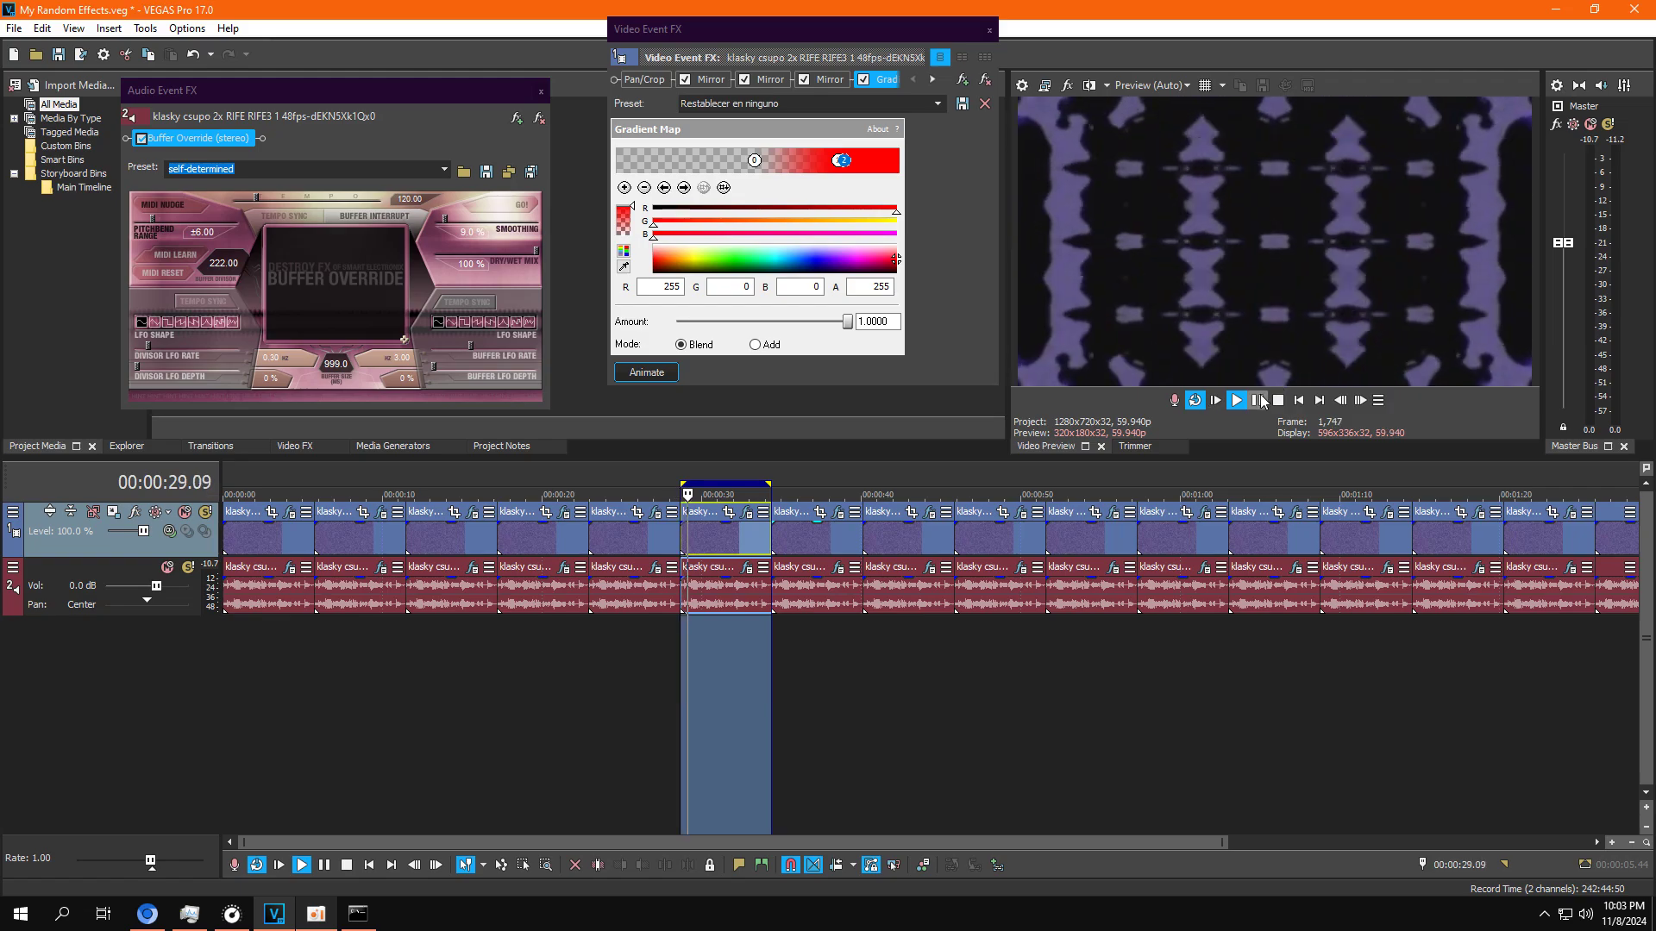
left_click(1261, 402)
left_click(747, 512)
left_click(742, 571)
left_click(747, 567)
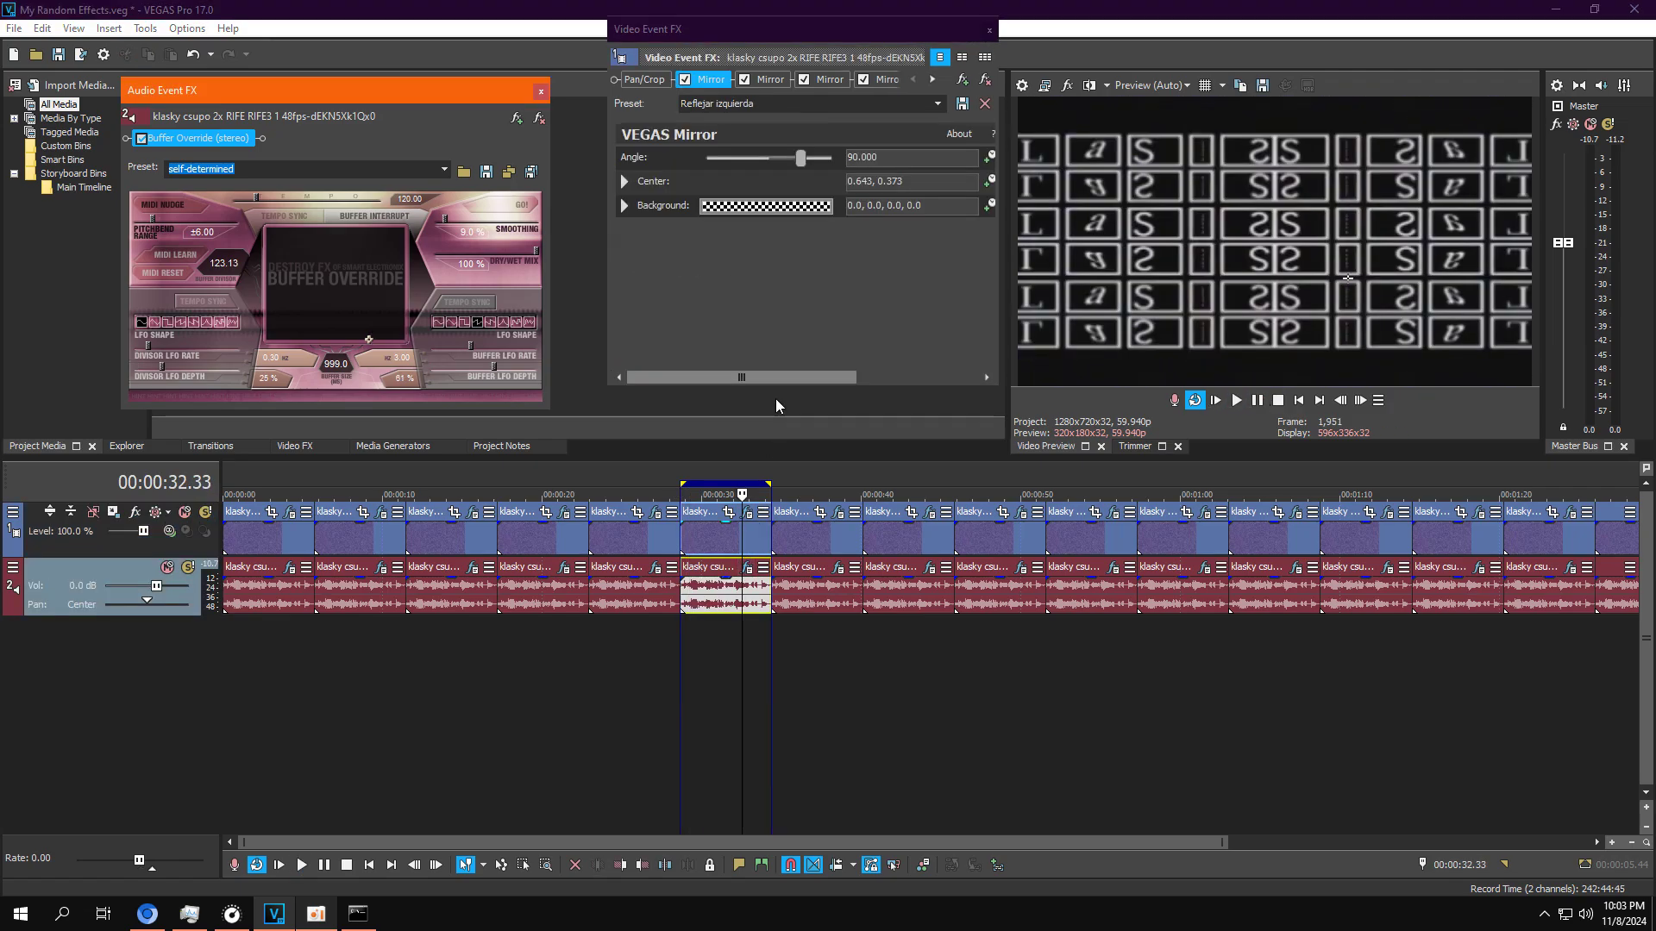
left_click(624, 181)
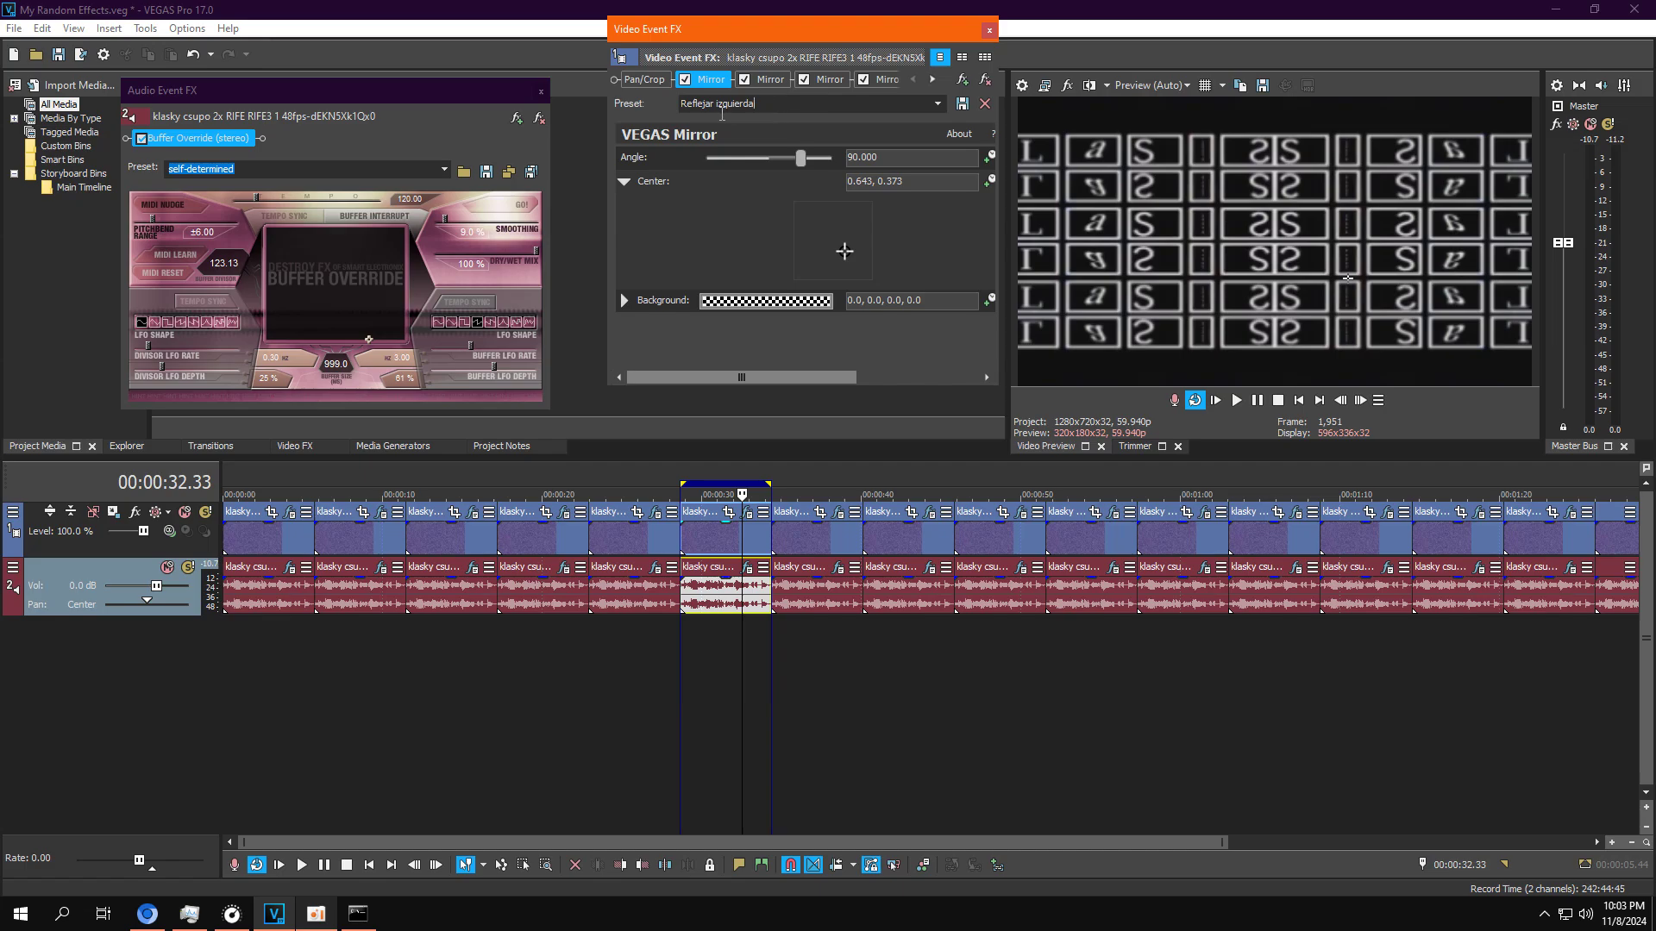
Step: Try the Reflect Right preset on the sixth clip's second Mirror effect and undo the preset change
left_click(768, 80)
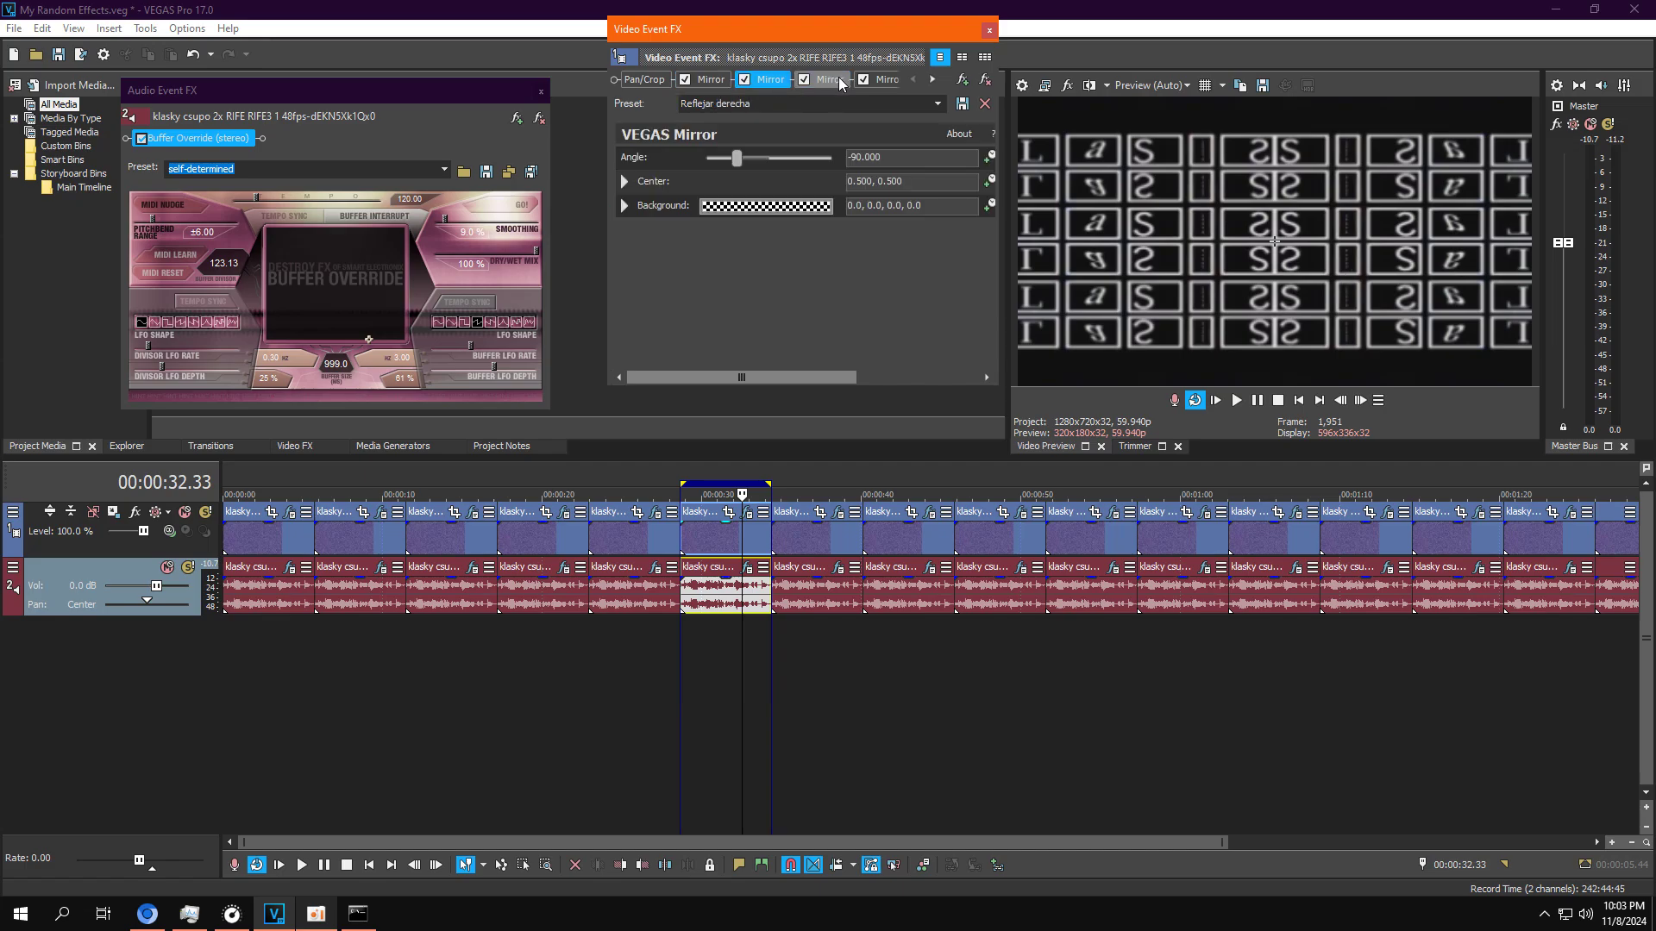
left_click(916, 103)
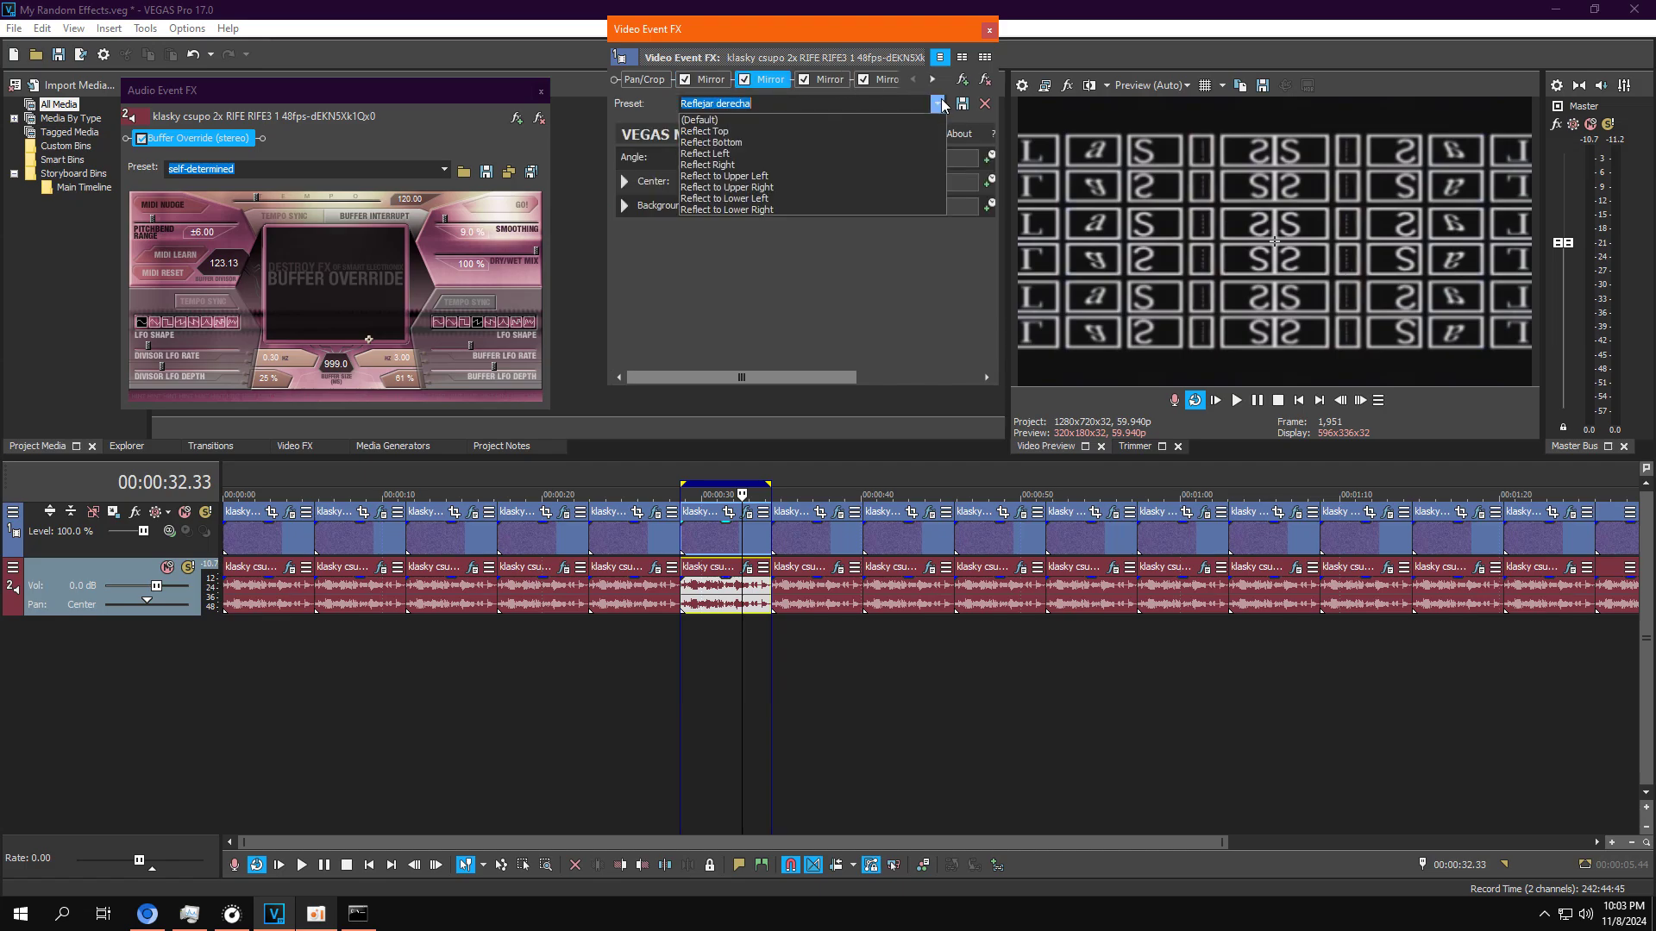
left_click(865, 169)
key("ctrl+z")
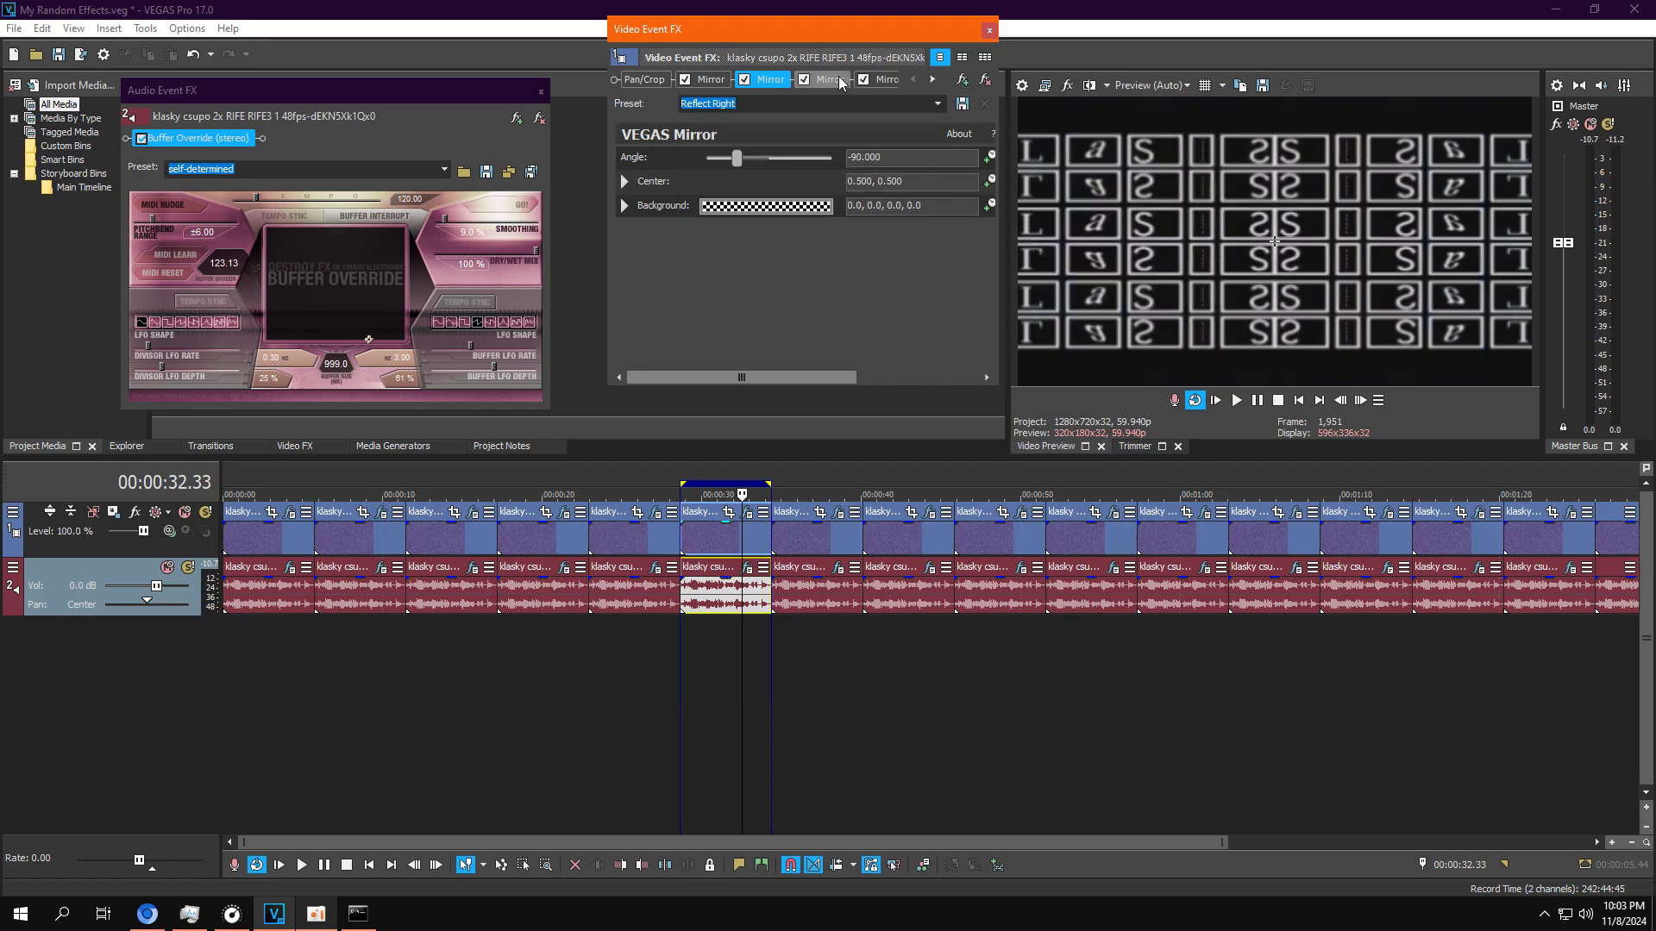
left_click(211, 54)
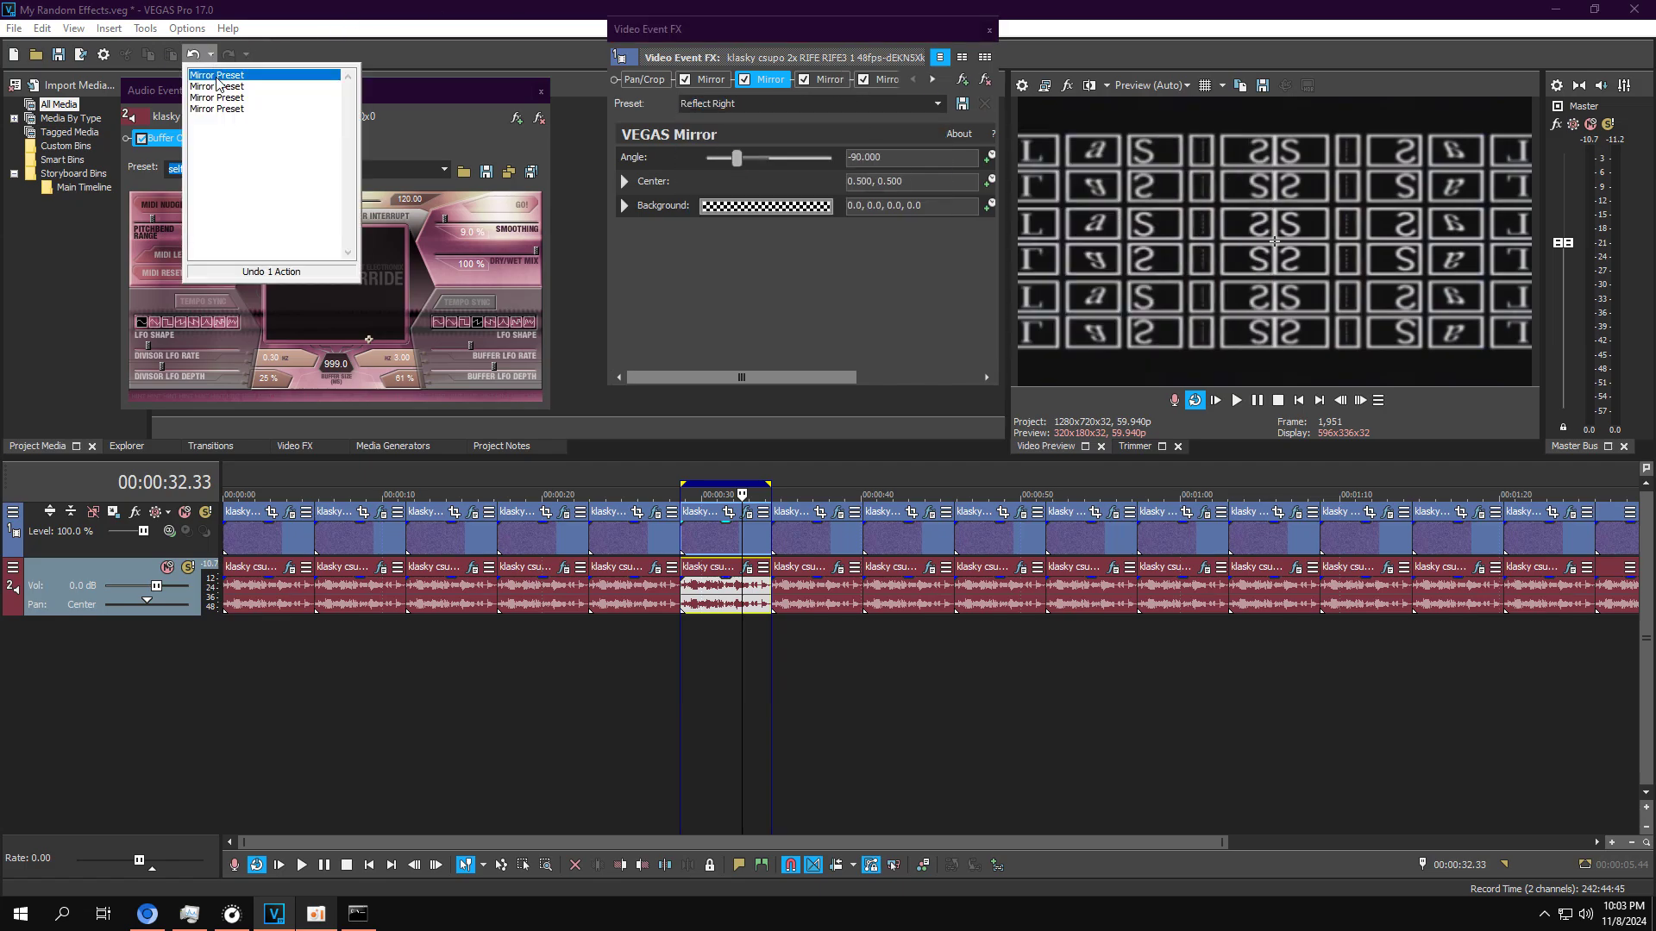
left_click(219, 92)
Step: Try the Reflect Bottom preset on the sixth clip's third Mirror effect
left_click(828, 78)
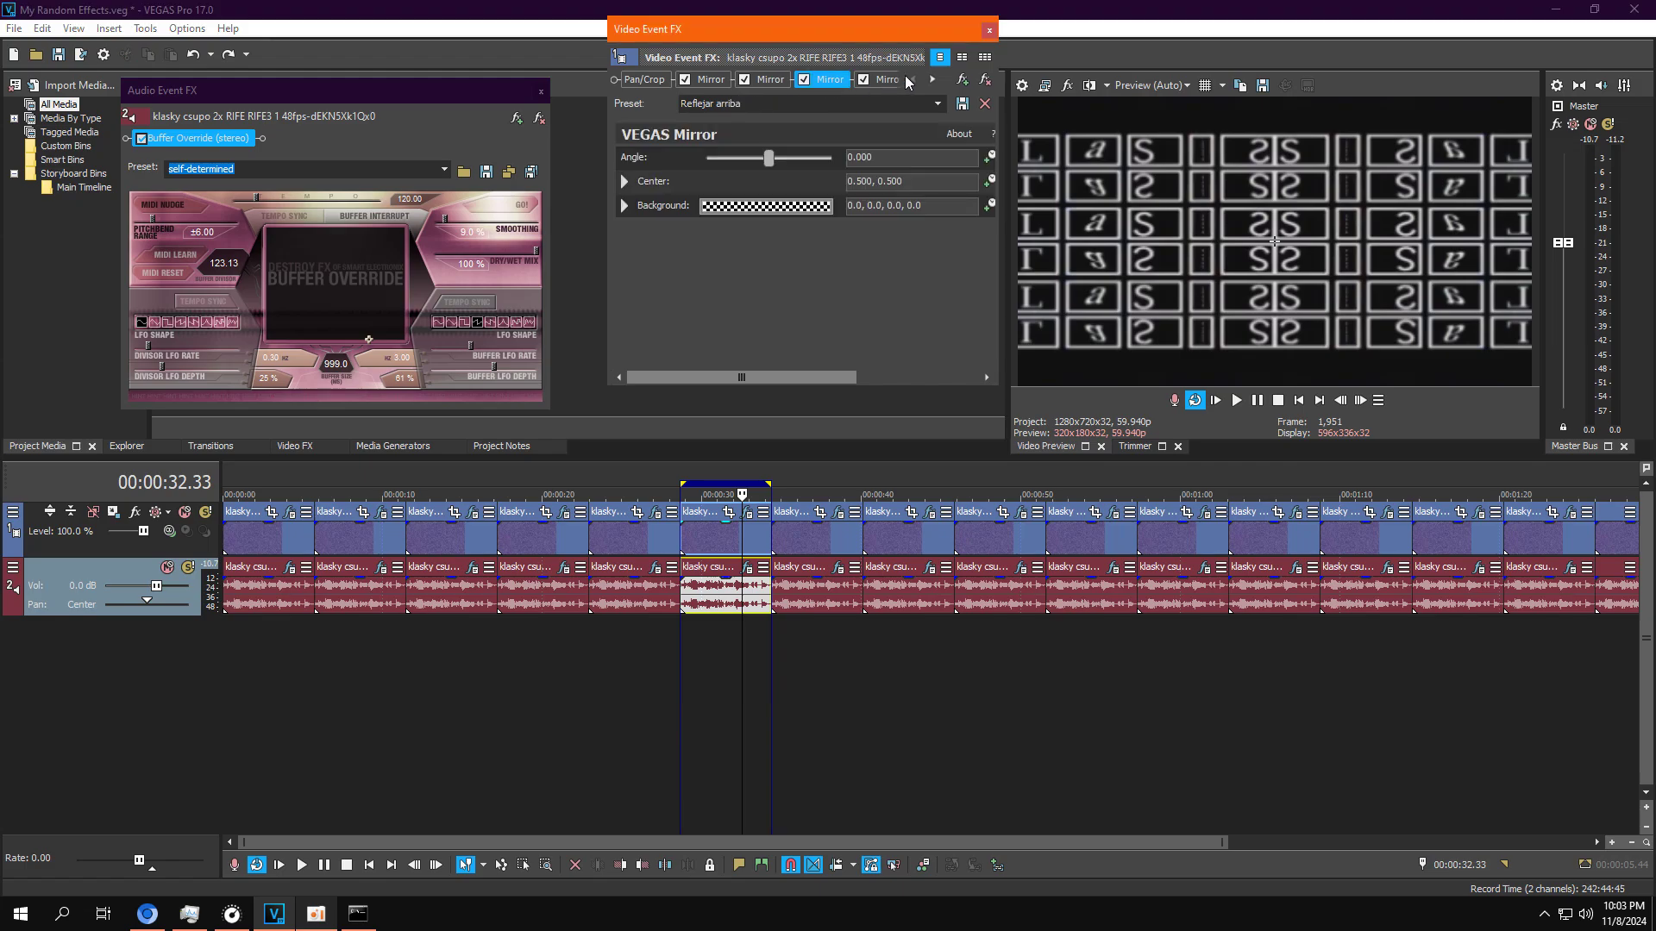
left_click(930, 81)
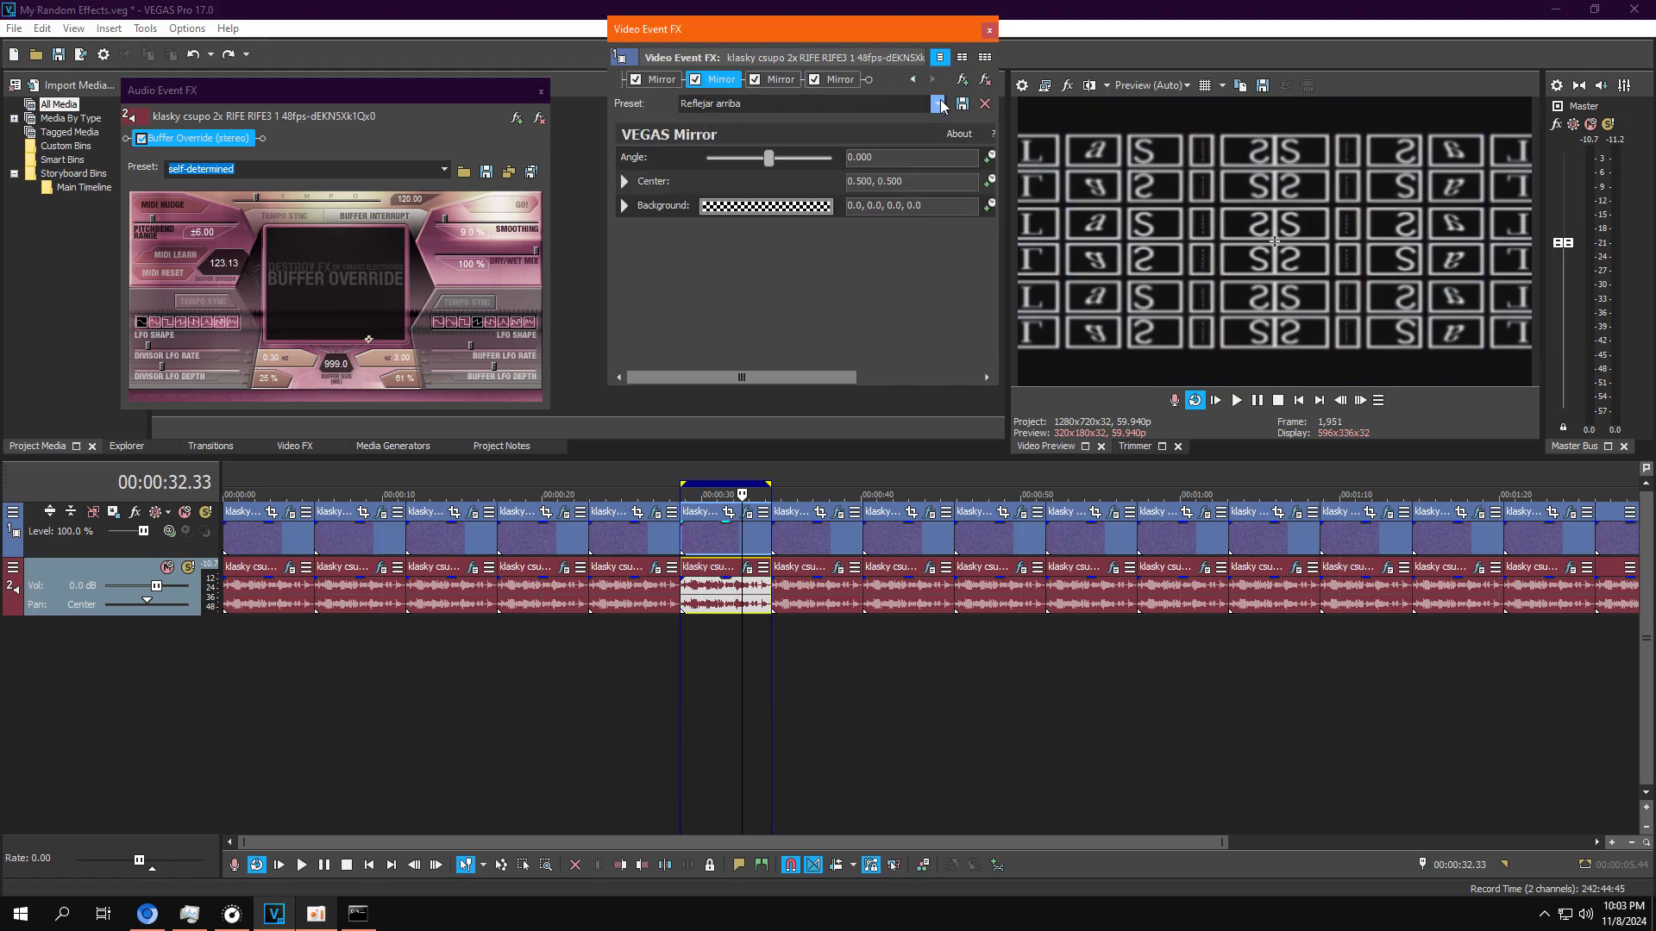
left_click(934, 104)
left_click(902, 131)
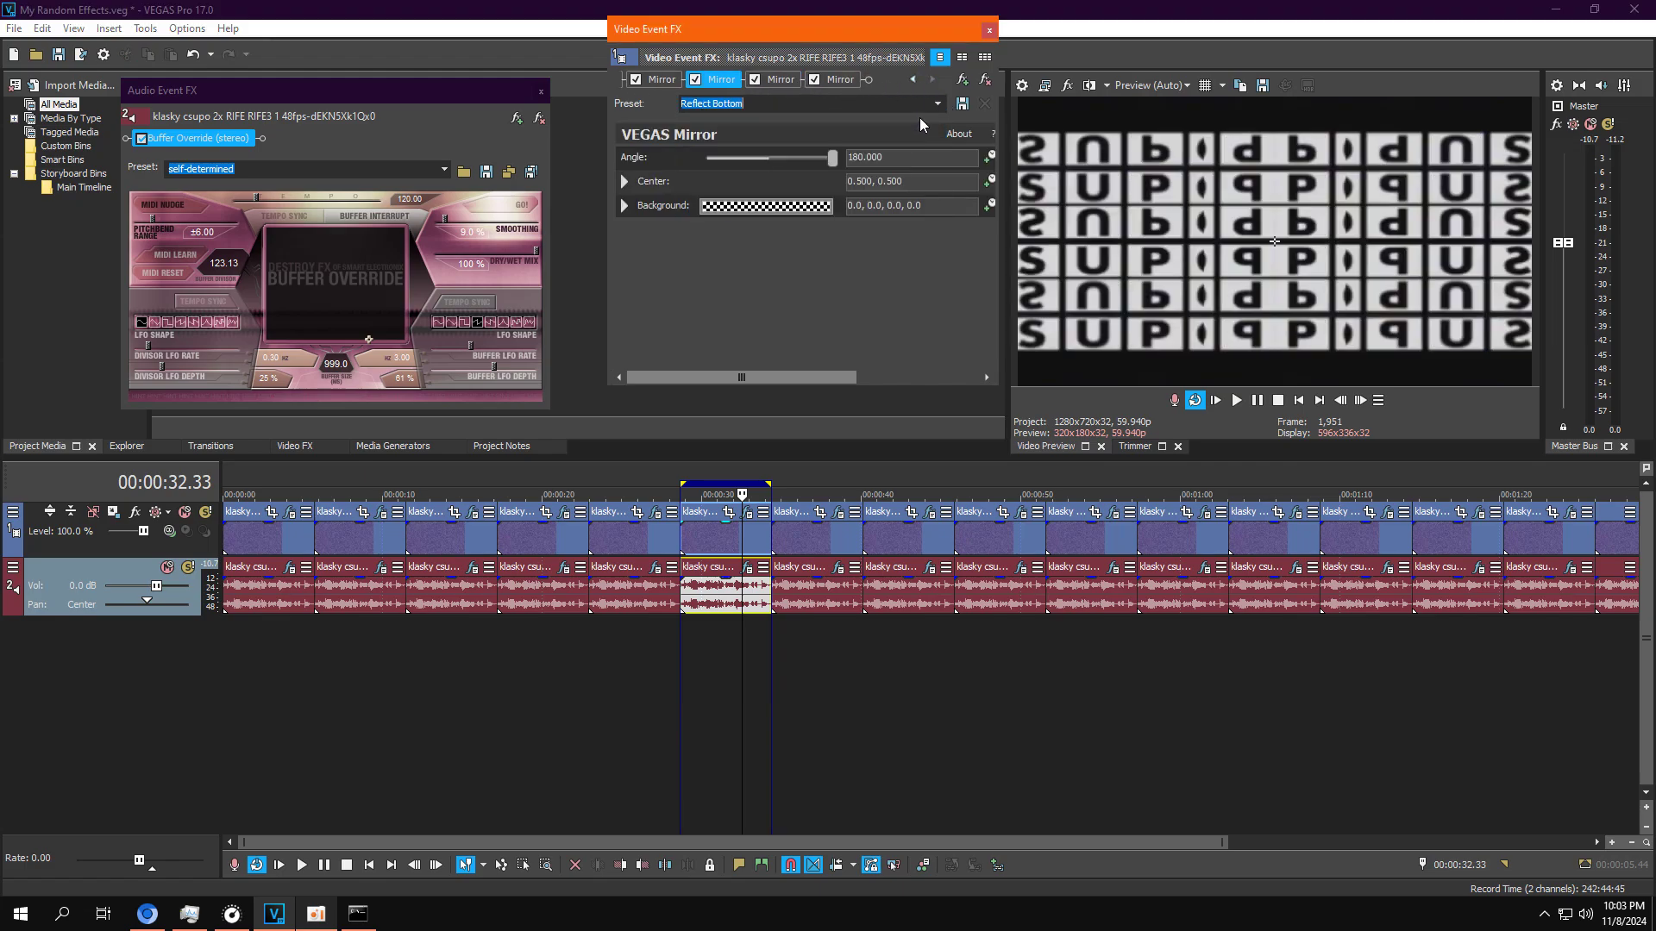
Step: Try the Reflect Bottom preset on the sixth clip's fourth Mirror effect and undo the Mirror preset changes
left_click(776, 78)
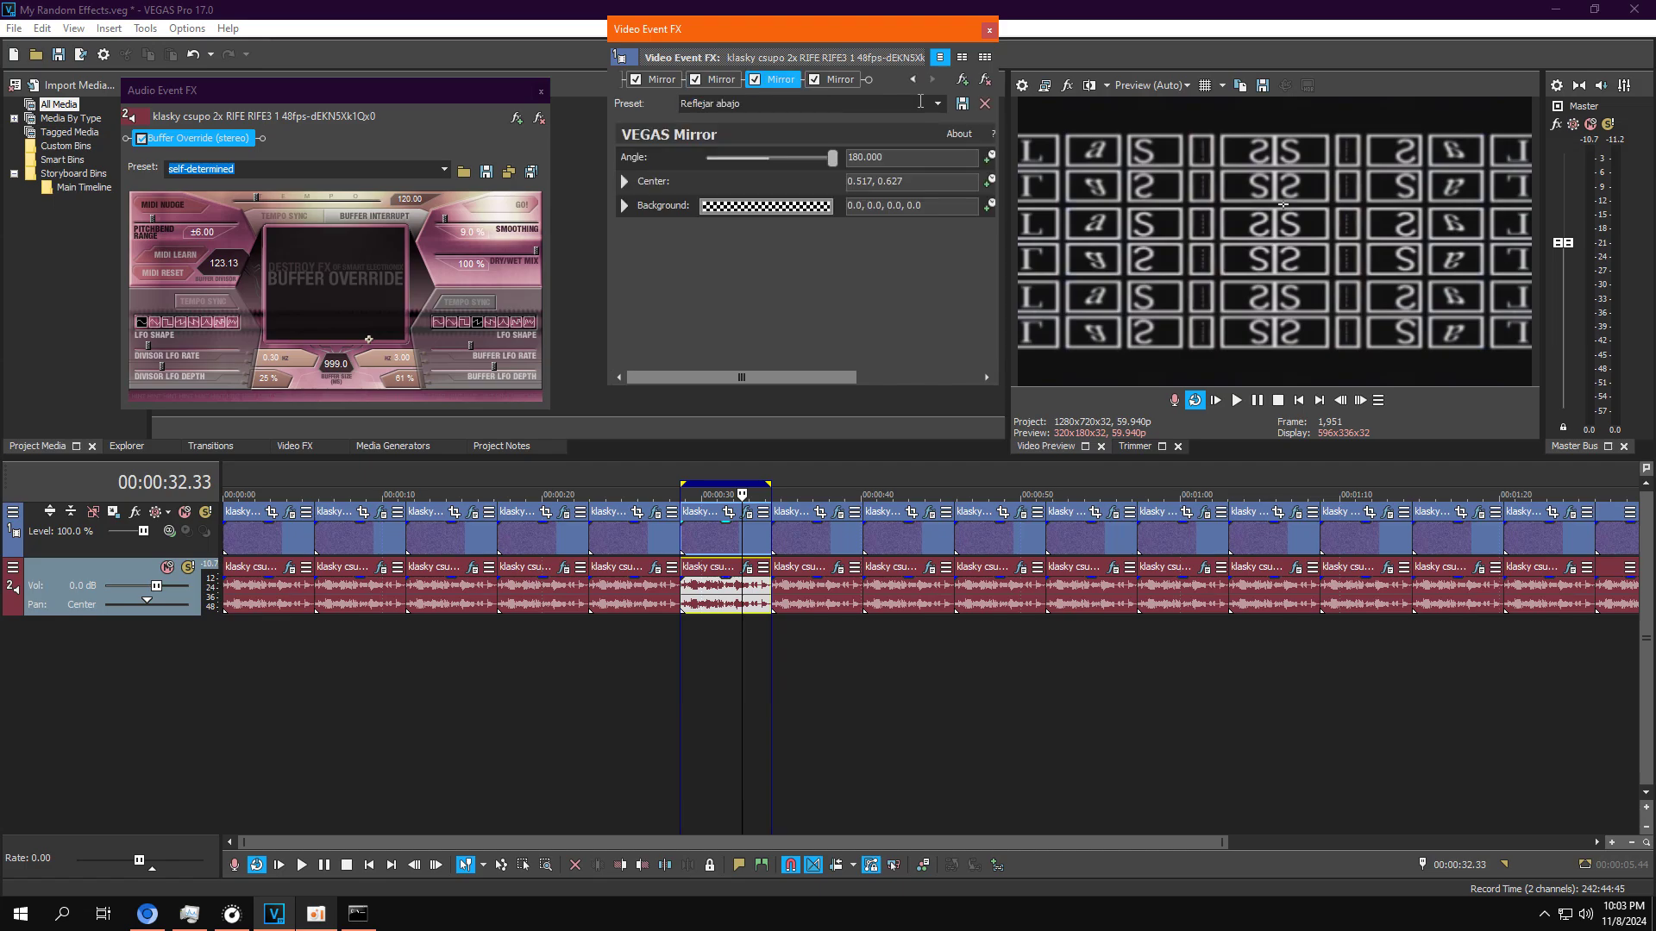
left_click(937, 105)
left_click(881, 137)
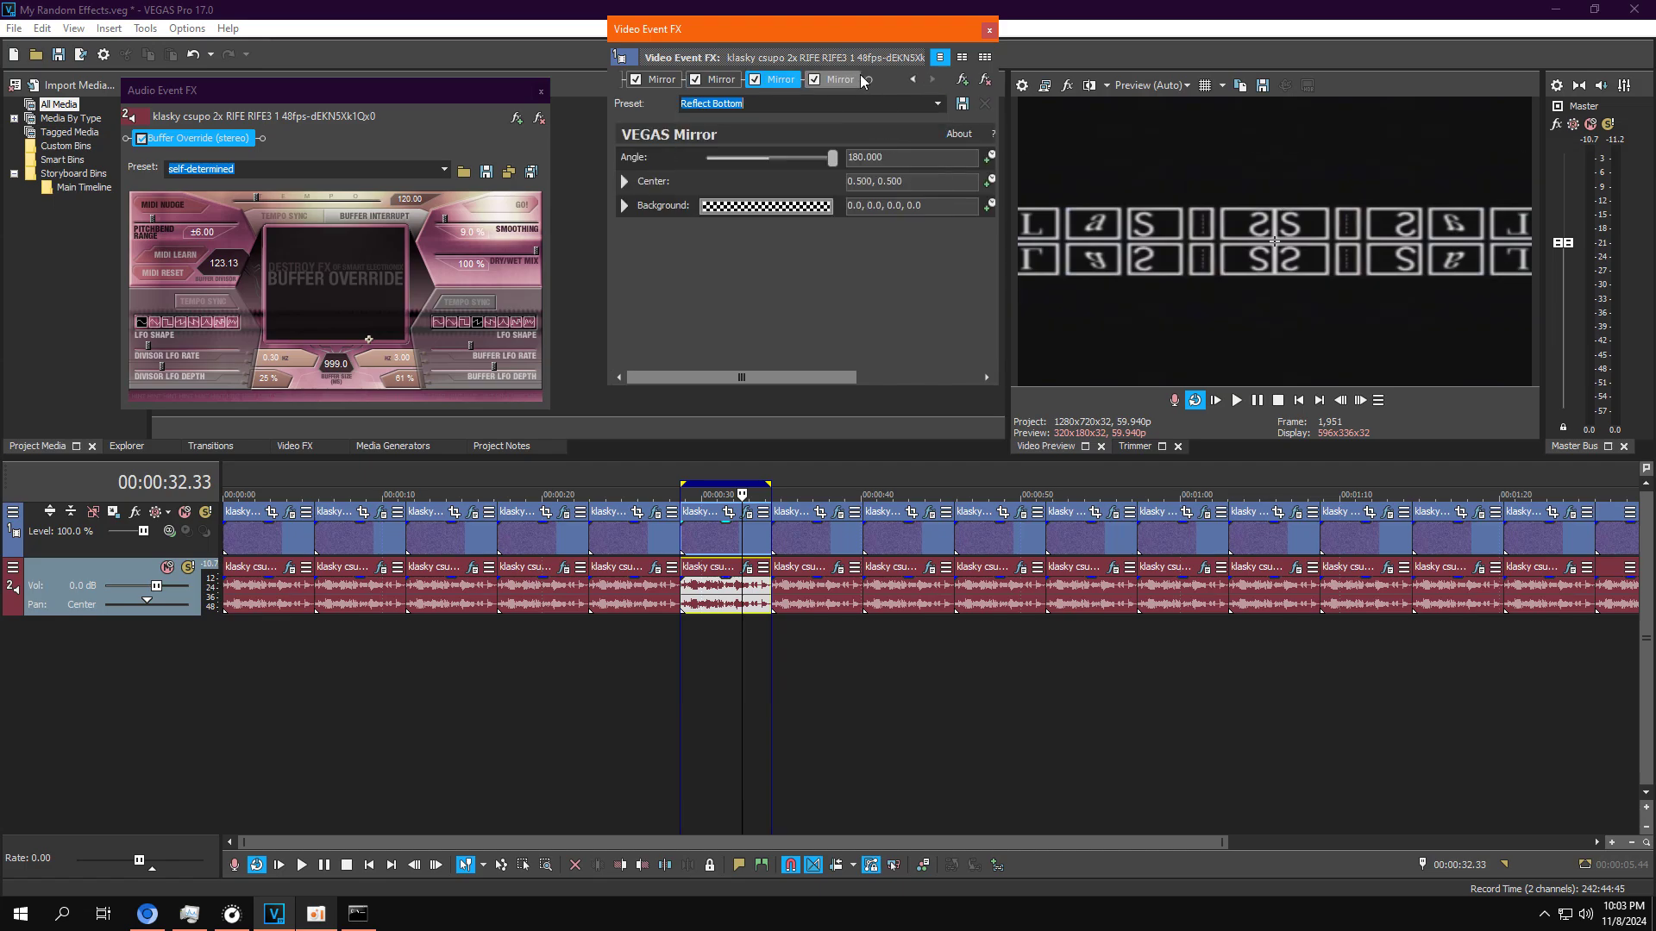
left_click(193, 54)
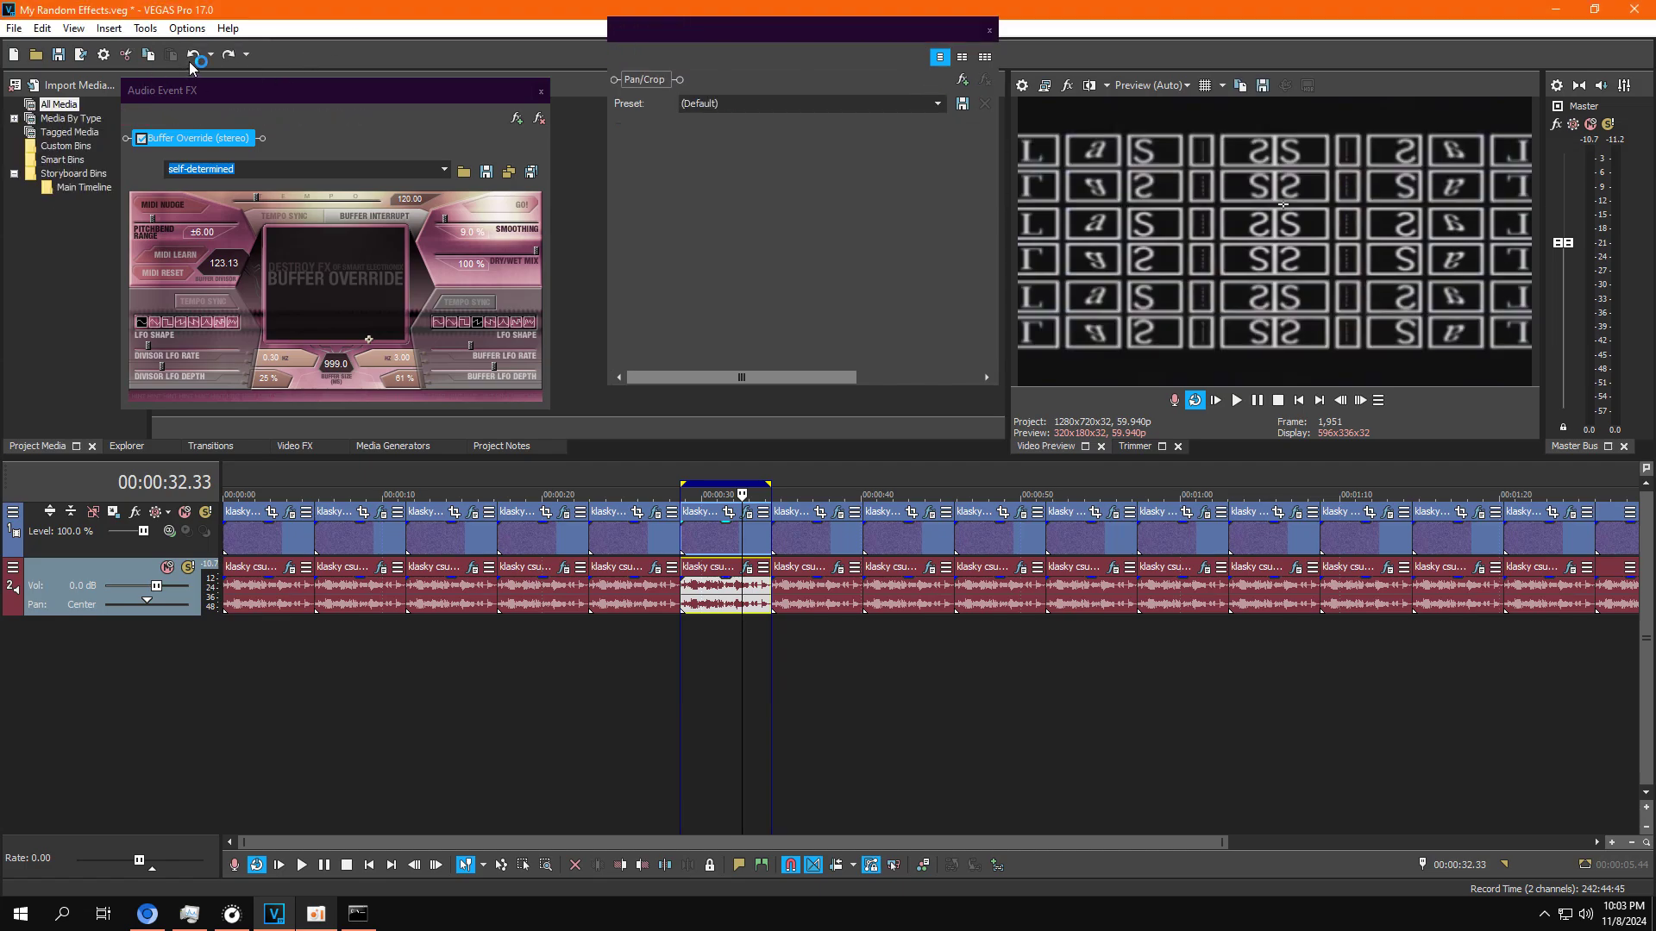
left_click(773, 82)
left_click(724, 81)
left_click(194, 54)
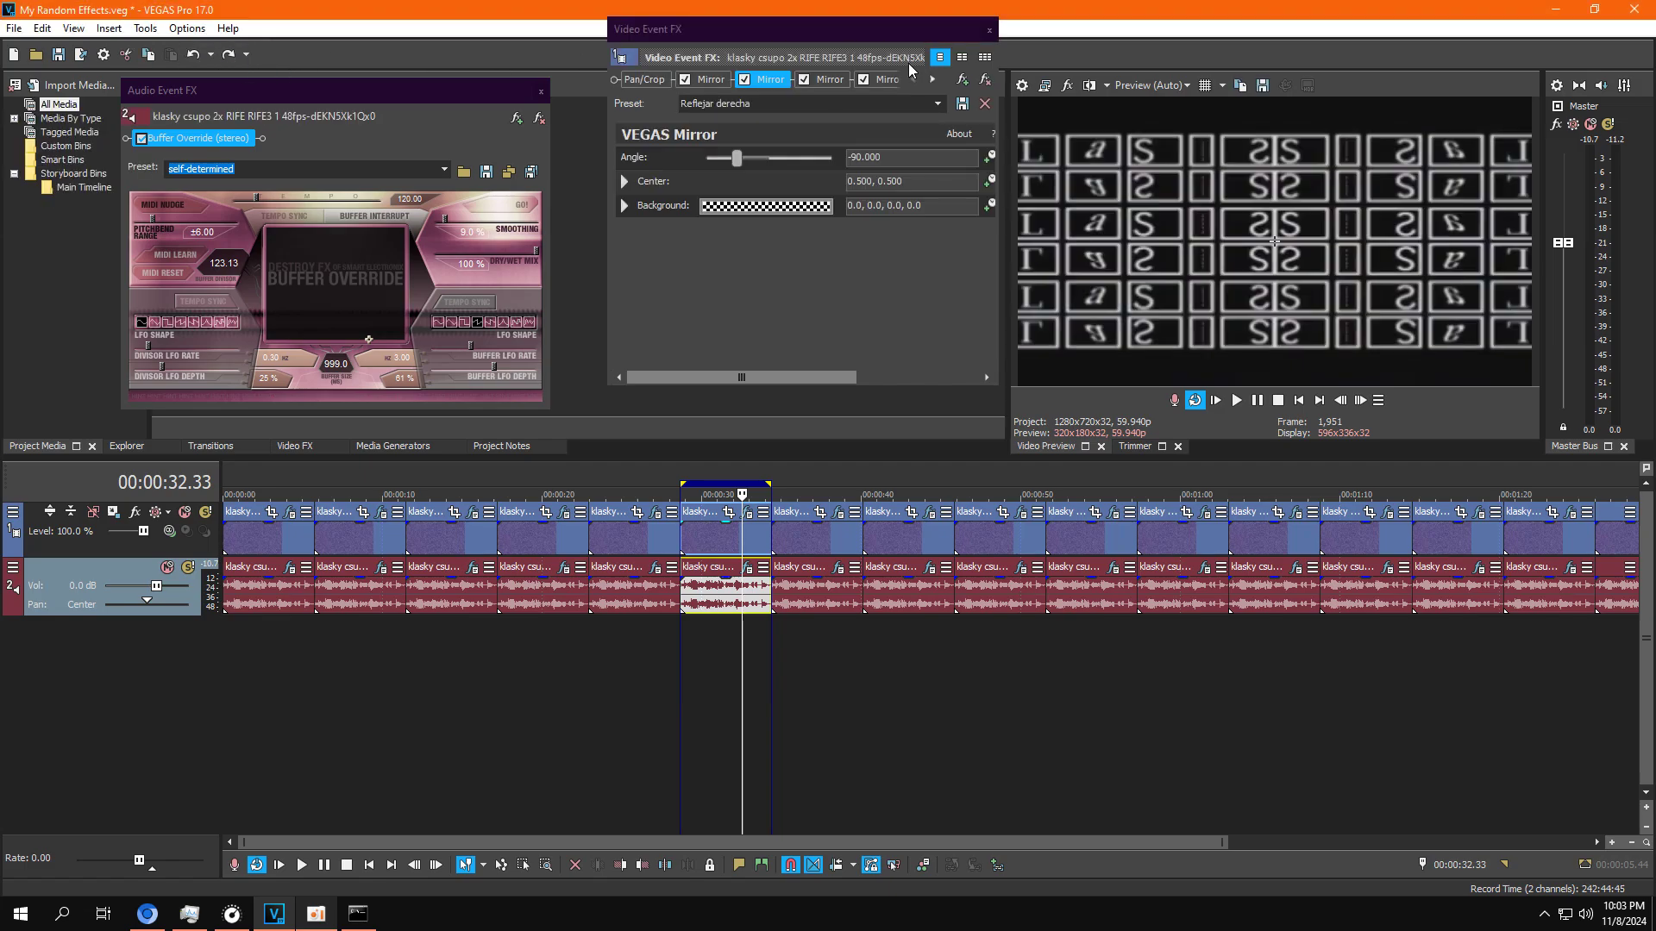
Step: Examine the center setting of the sixth clip's fourth Mirror effect
left_click(826, 79)
left_click(932, 79)
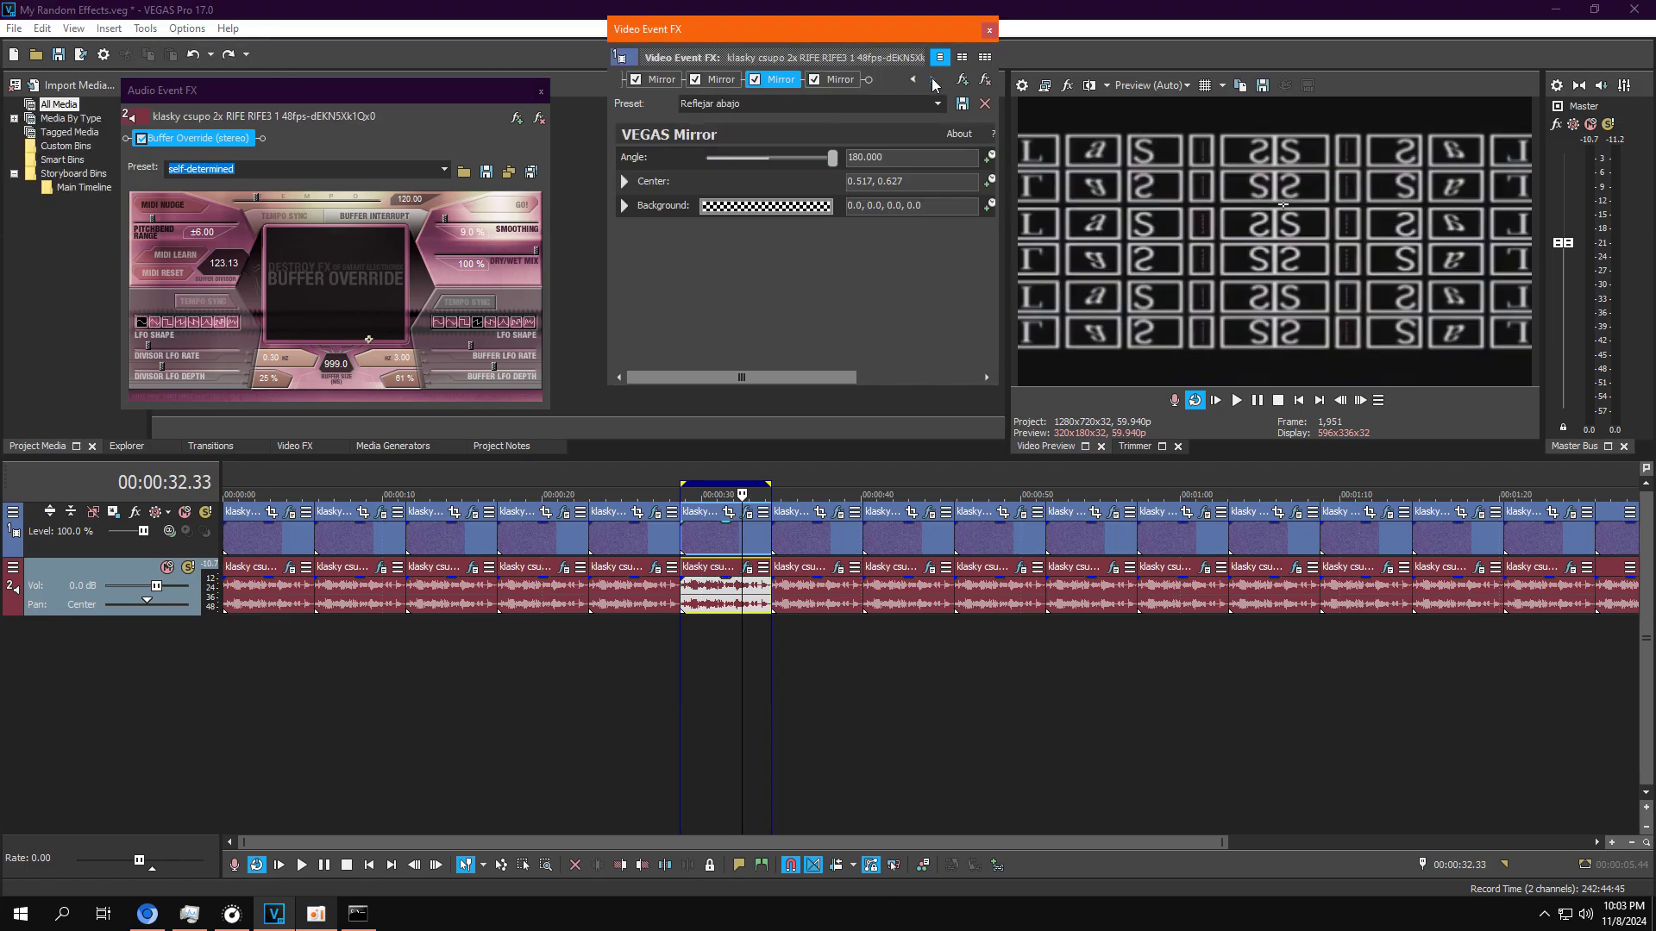
left_click(632, 174)
Step: Apply the Reflect Top preset to the sixth clip's fifth Mirror effect
left_click(843, 80)
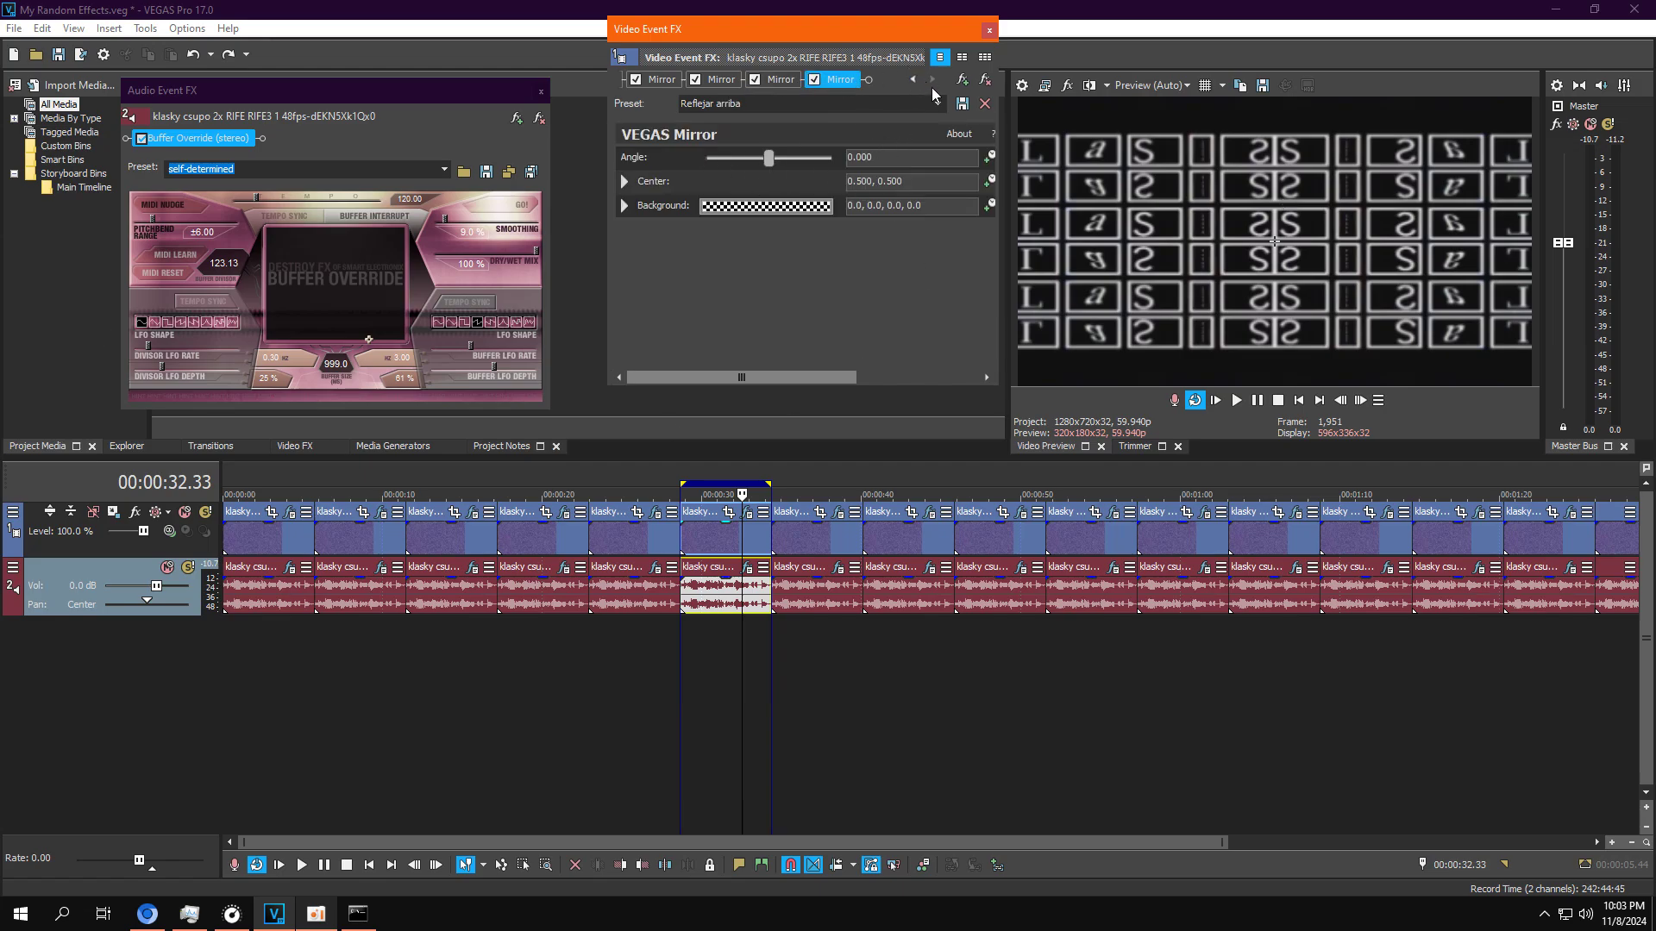
left_click(937, 104)
left_click(914, 131)
Step: Play the sixth clip, close its Video Event FX window, and pause playback
left_click(1236, 400)
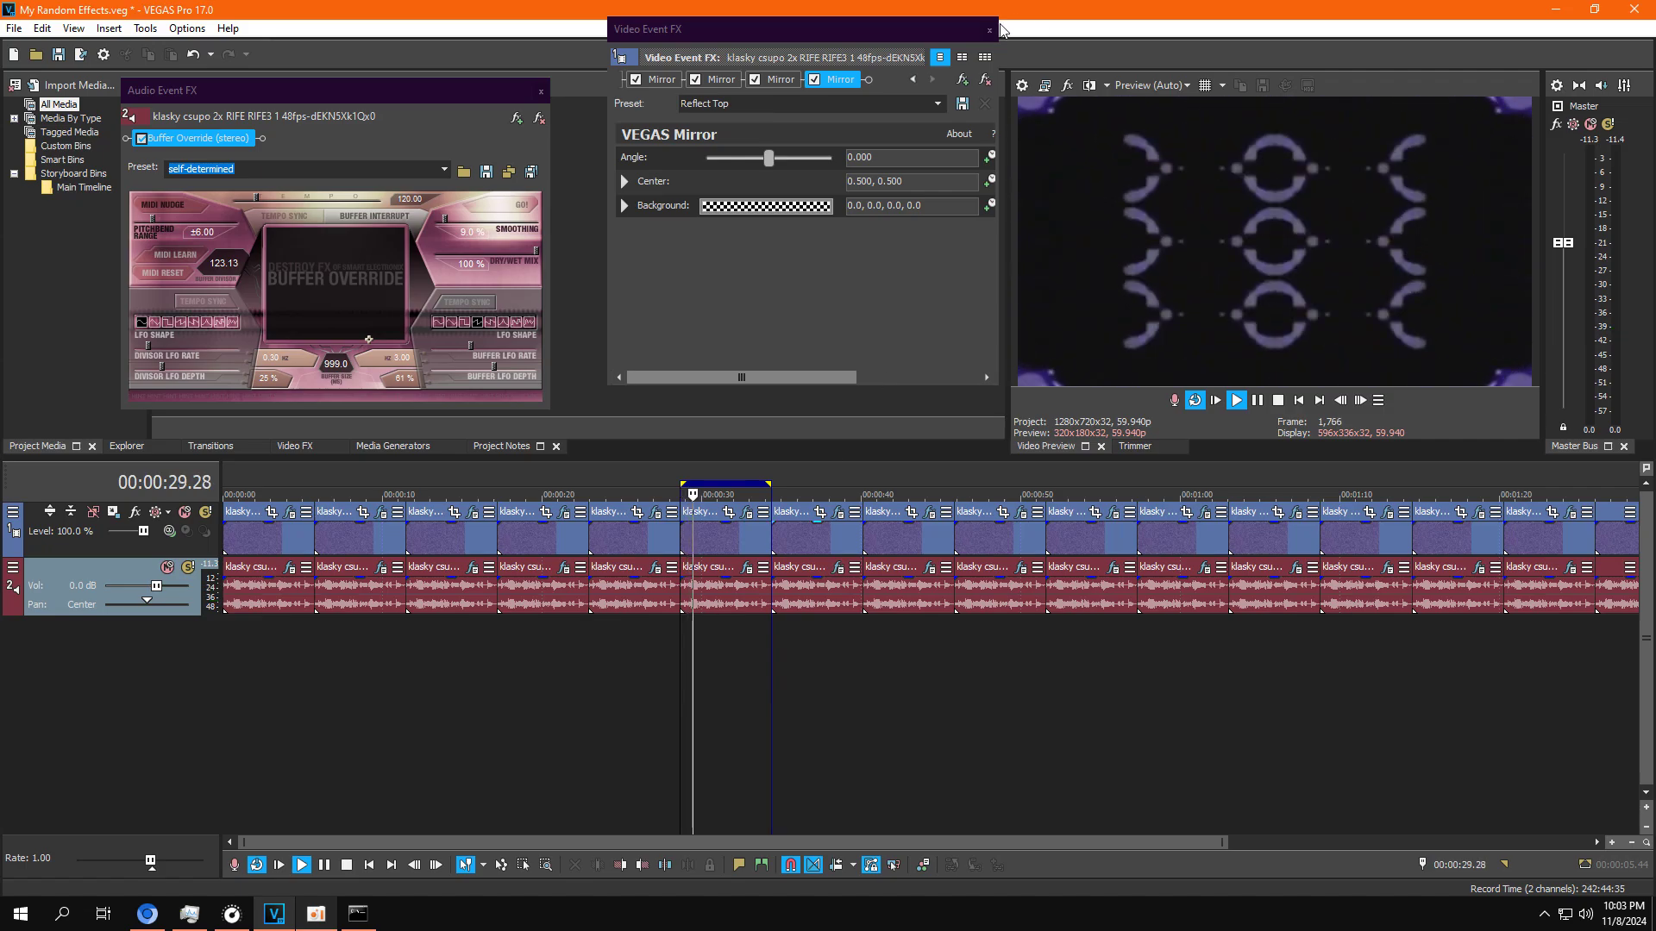
left_click(987, 32)
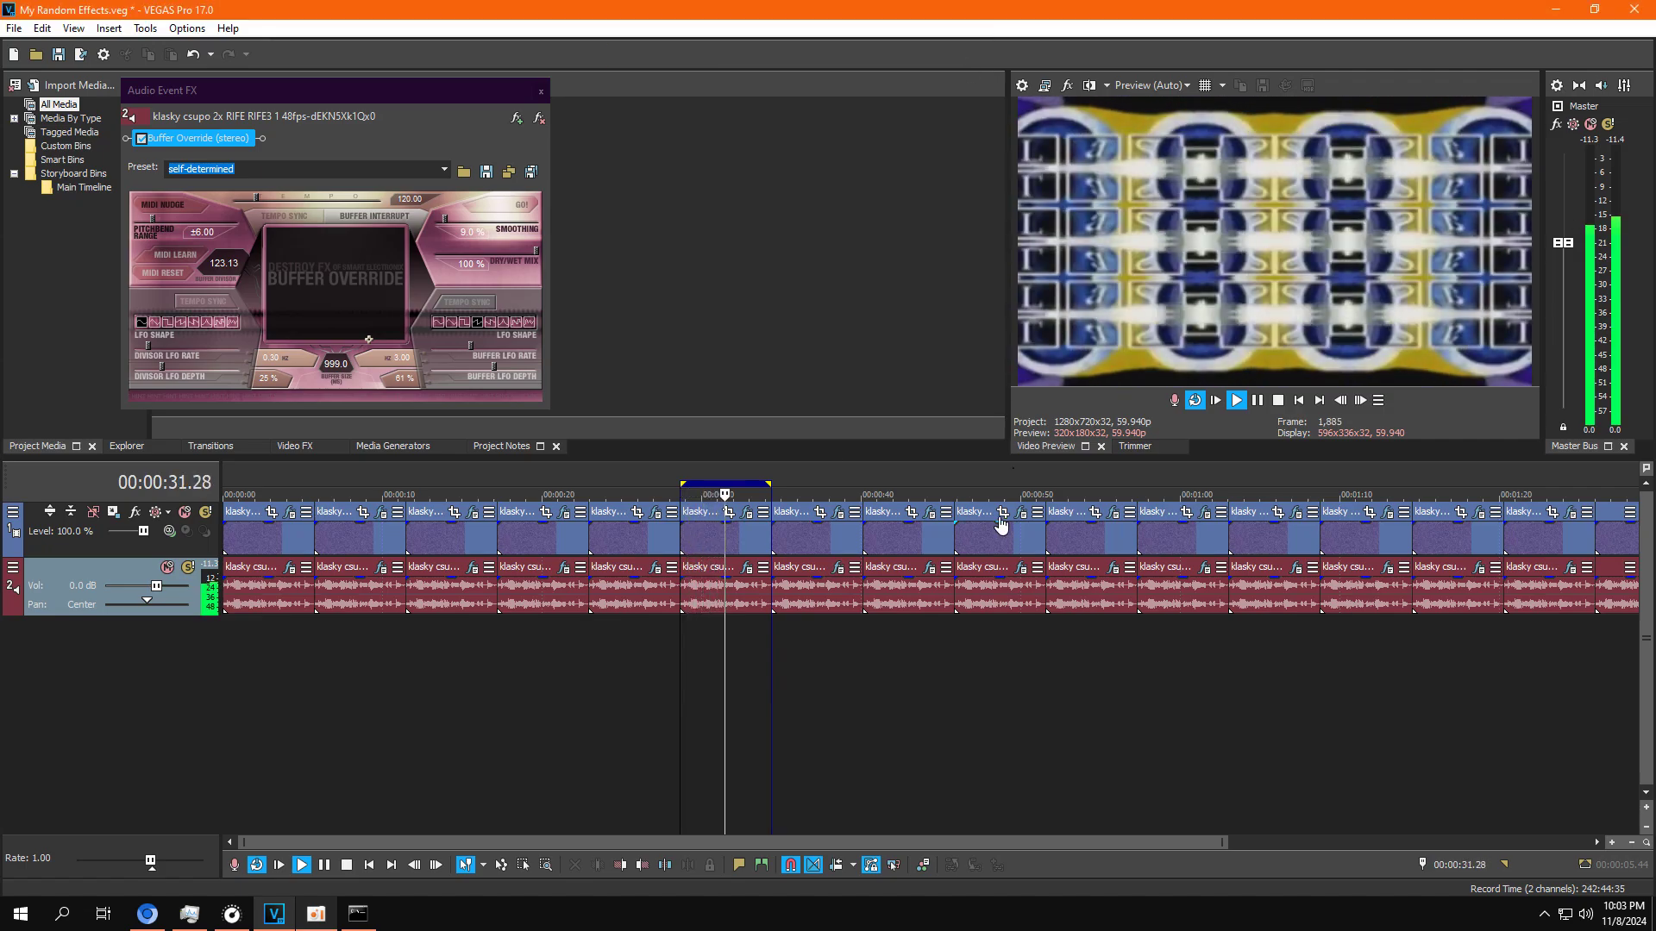
left_click(815, 654)
left_click(1257, 400)
Step: Select the seventh clip, open its effects, and examine the first color points of its first Gradient Map
double_click(813, 541)
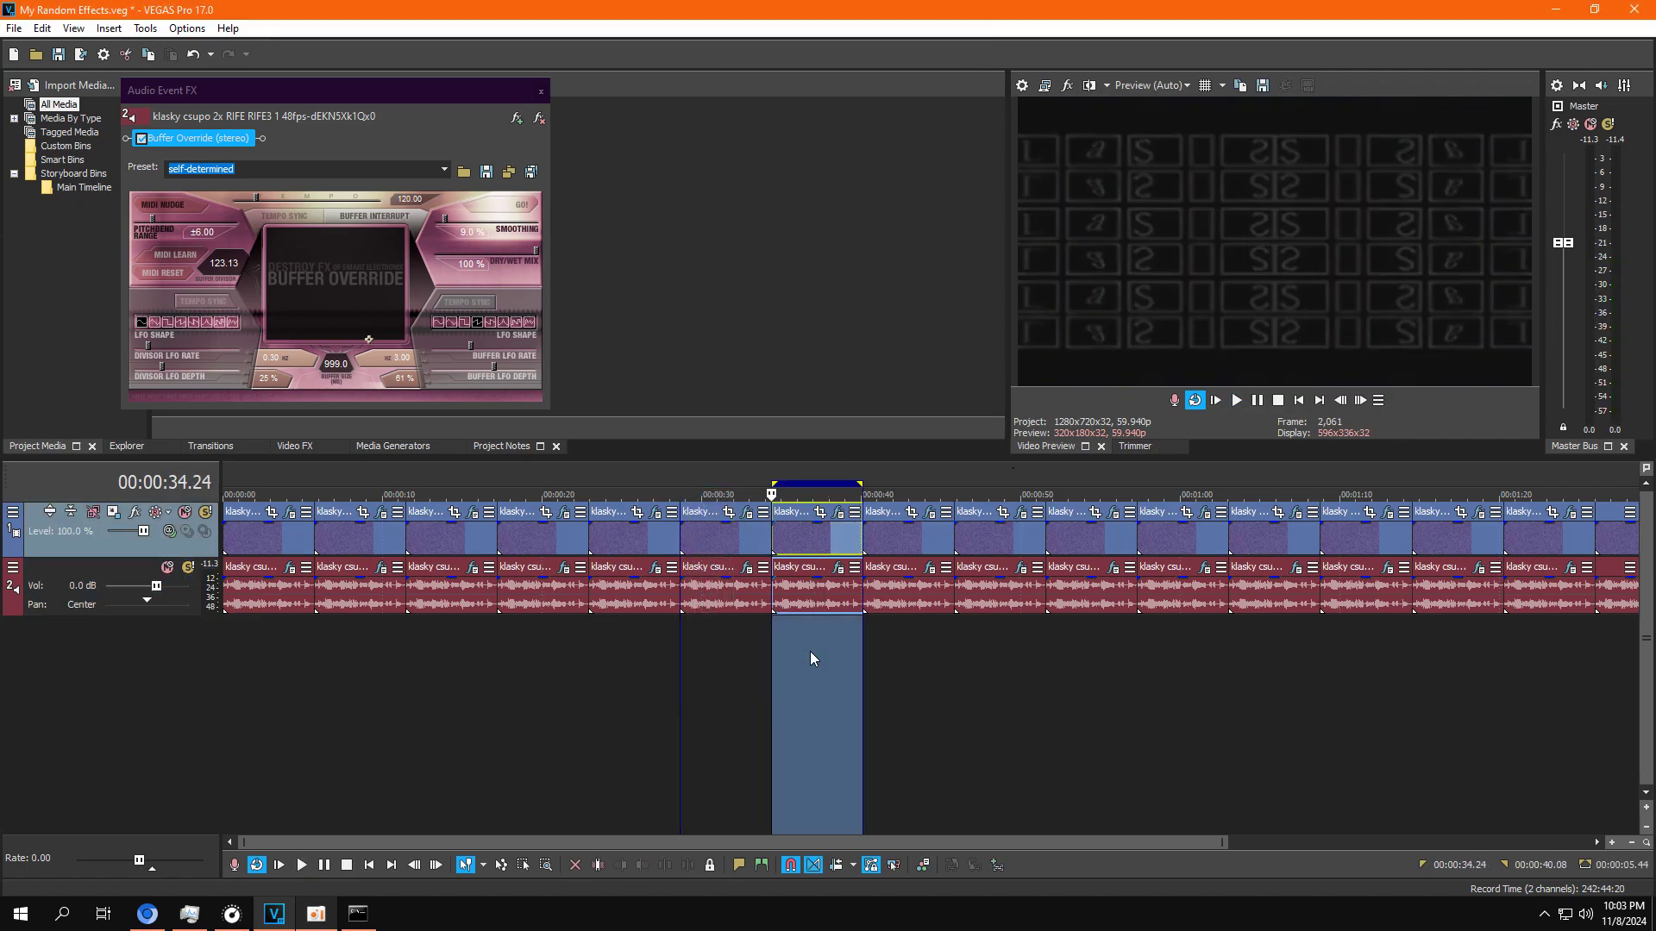
left_click(810, 650)
left_click(838, 513)
left_click(684, 157)
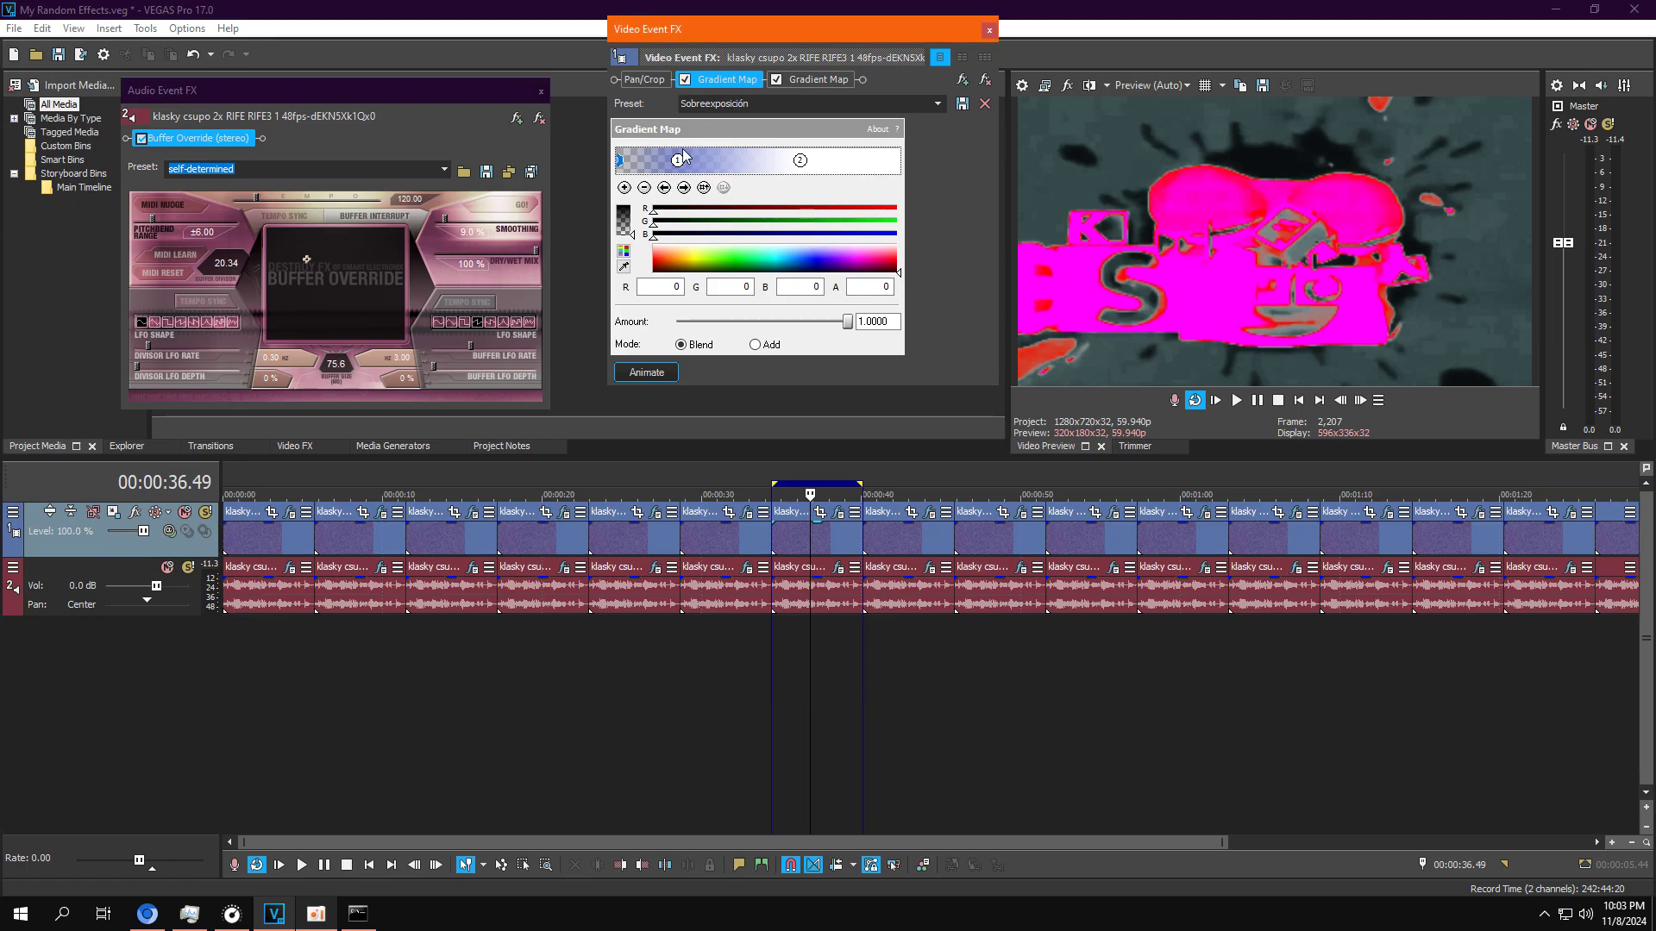
left_click(679, 160)
Step: Apply the Overexposed preset to the seventh clip's first Gradient Map and select color point 2
left_click(937, 104)
left_click(871, 175)
left_click(801, 162)
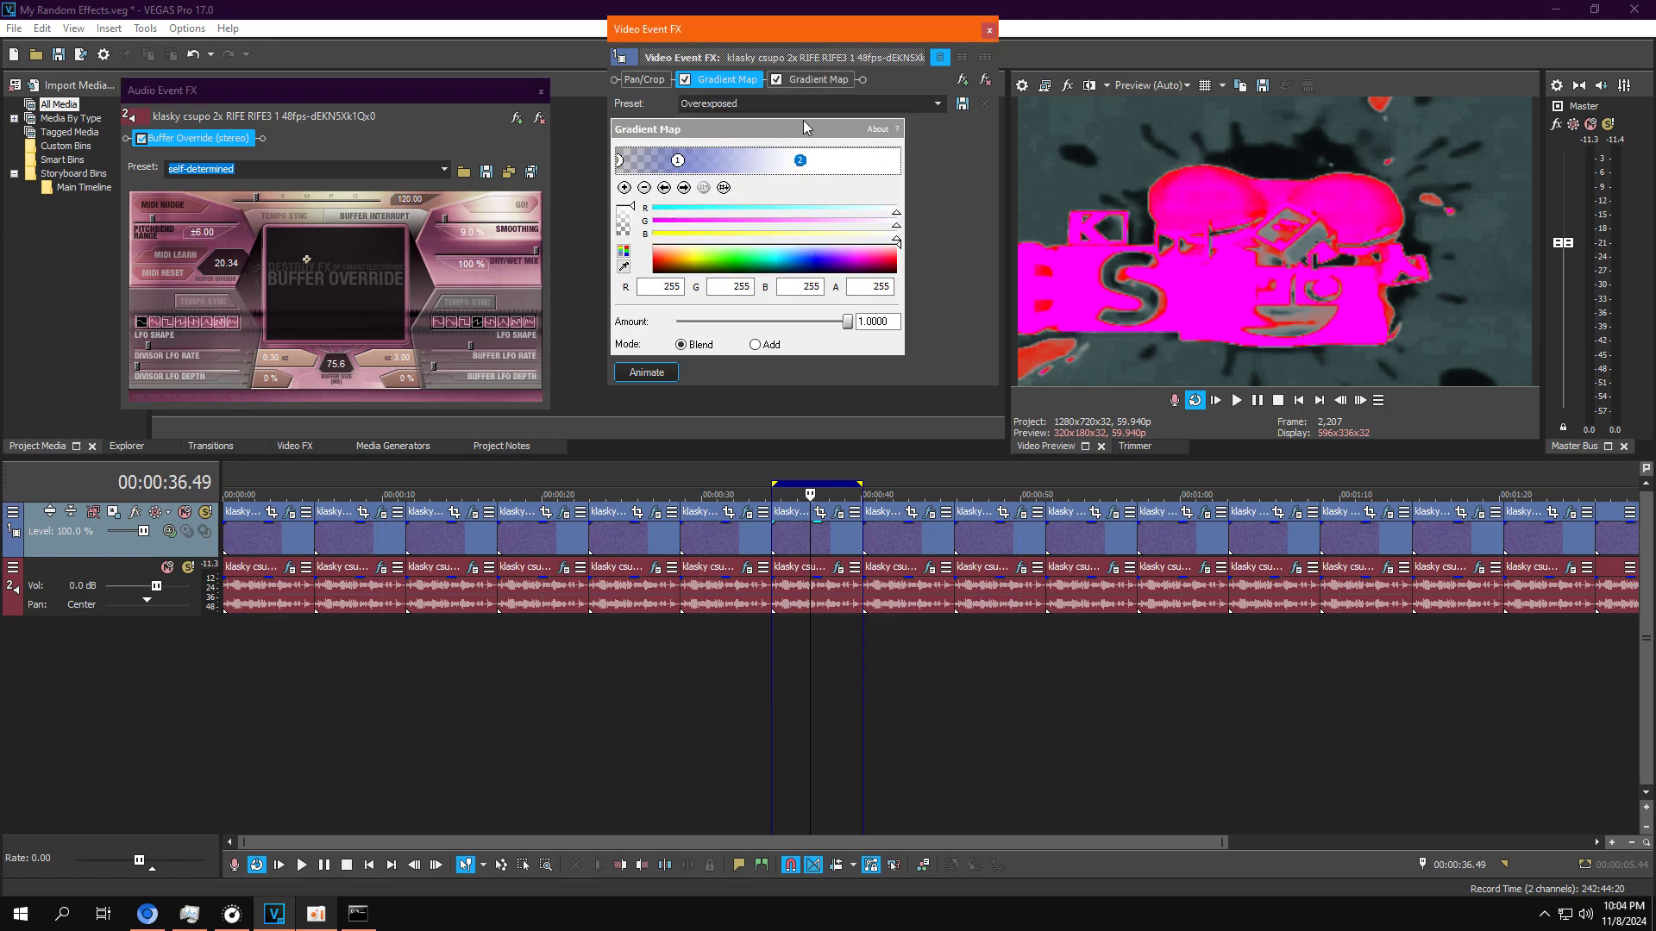
Step: Step through the color points of the seventh clip's second Gradient Map and play the clip
left_click(813, 78)
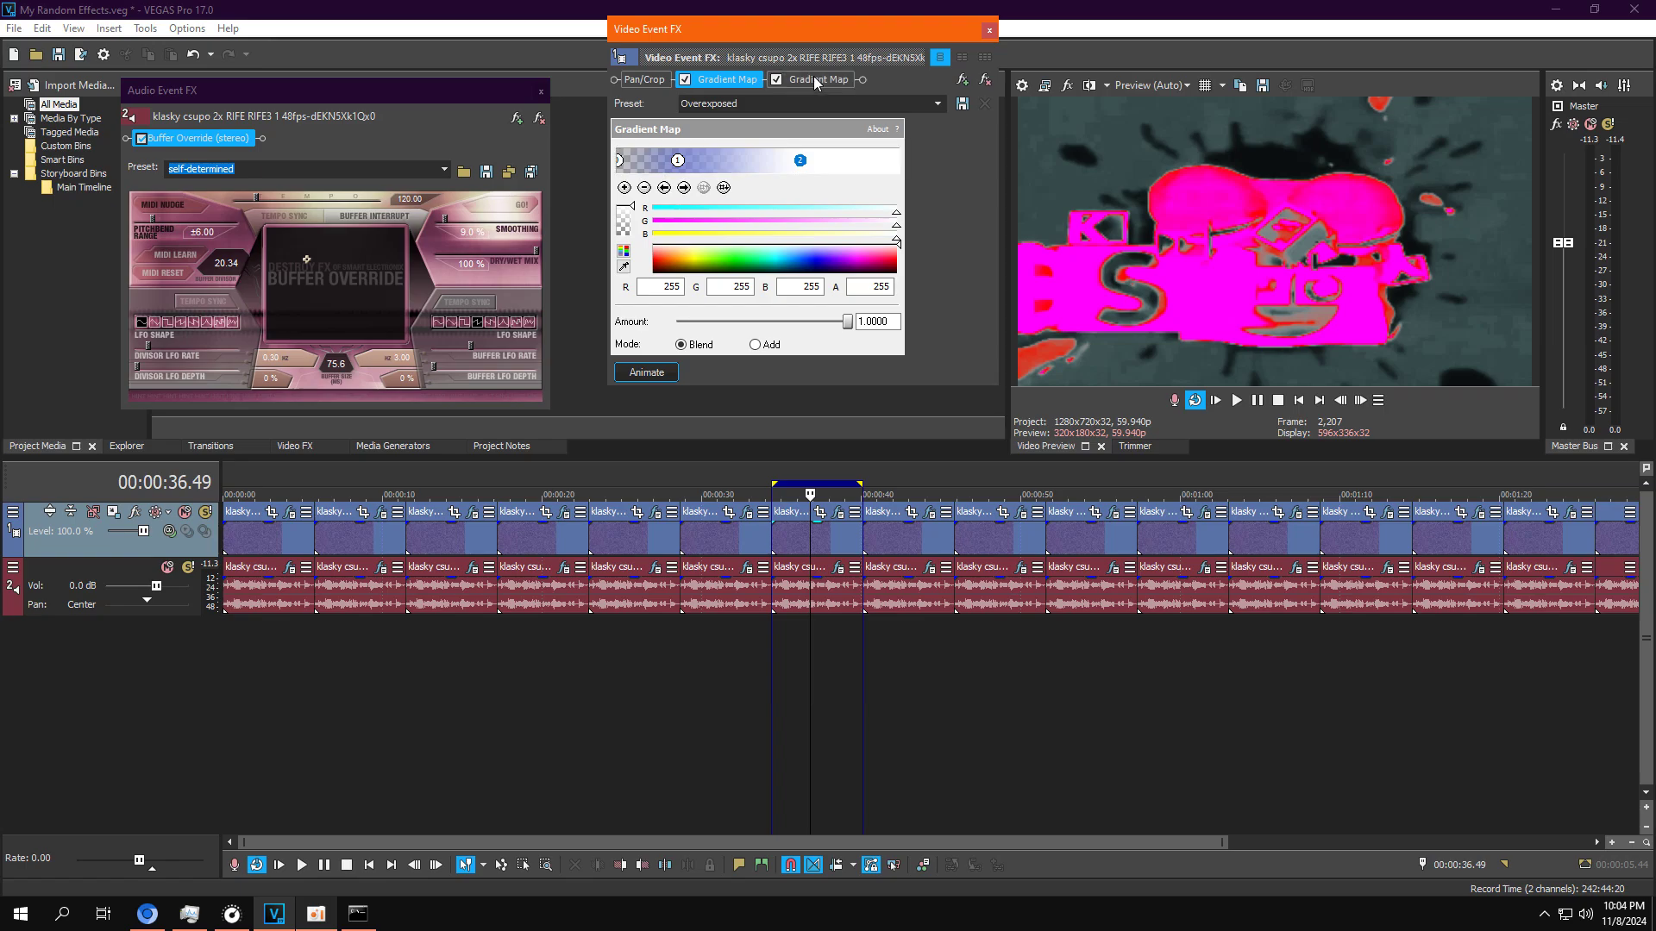
left_click(684, 187)
left_click(684, 187)
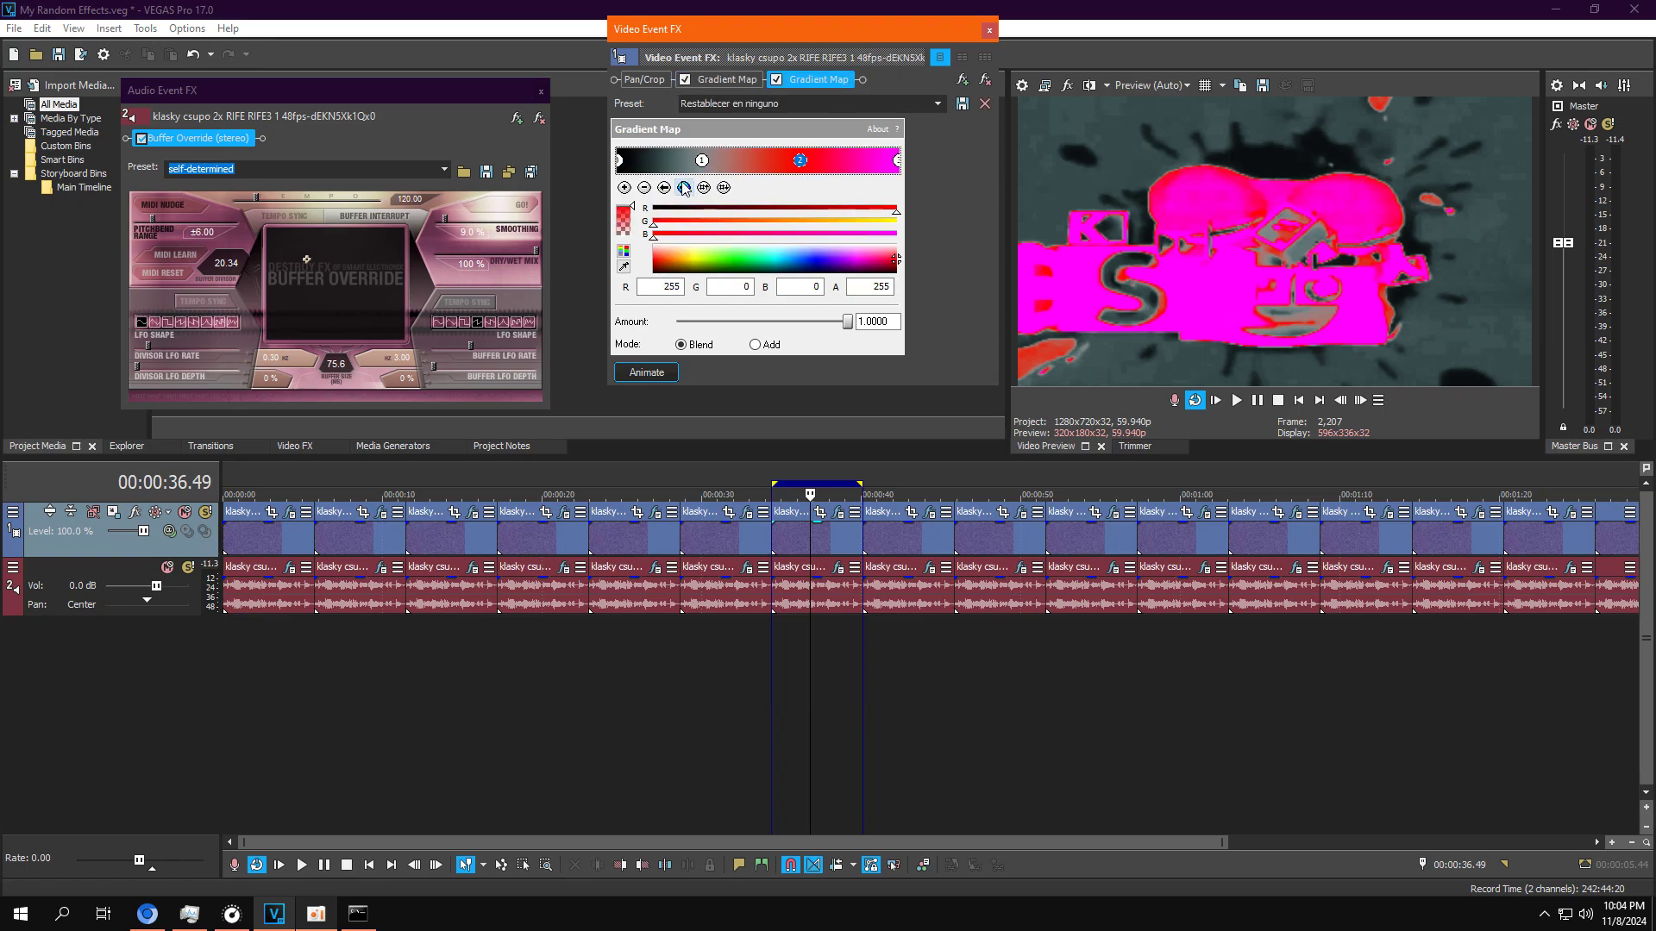
left_click(684, 187)
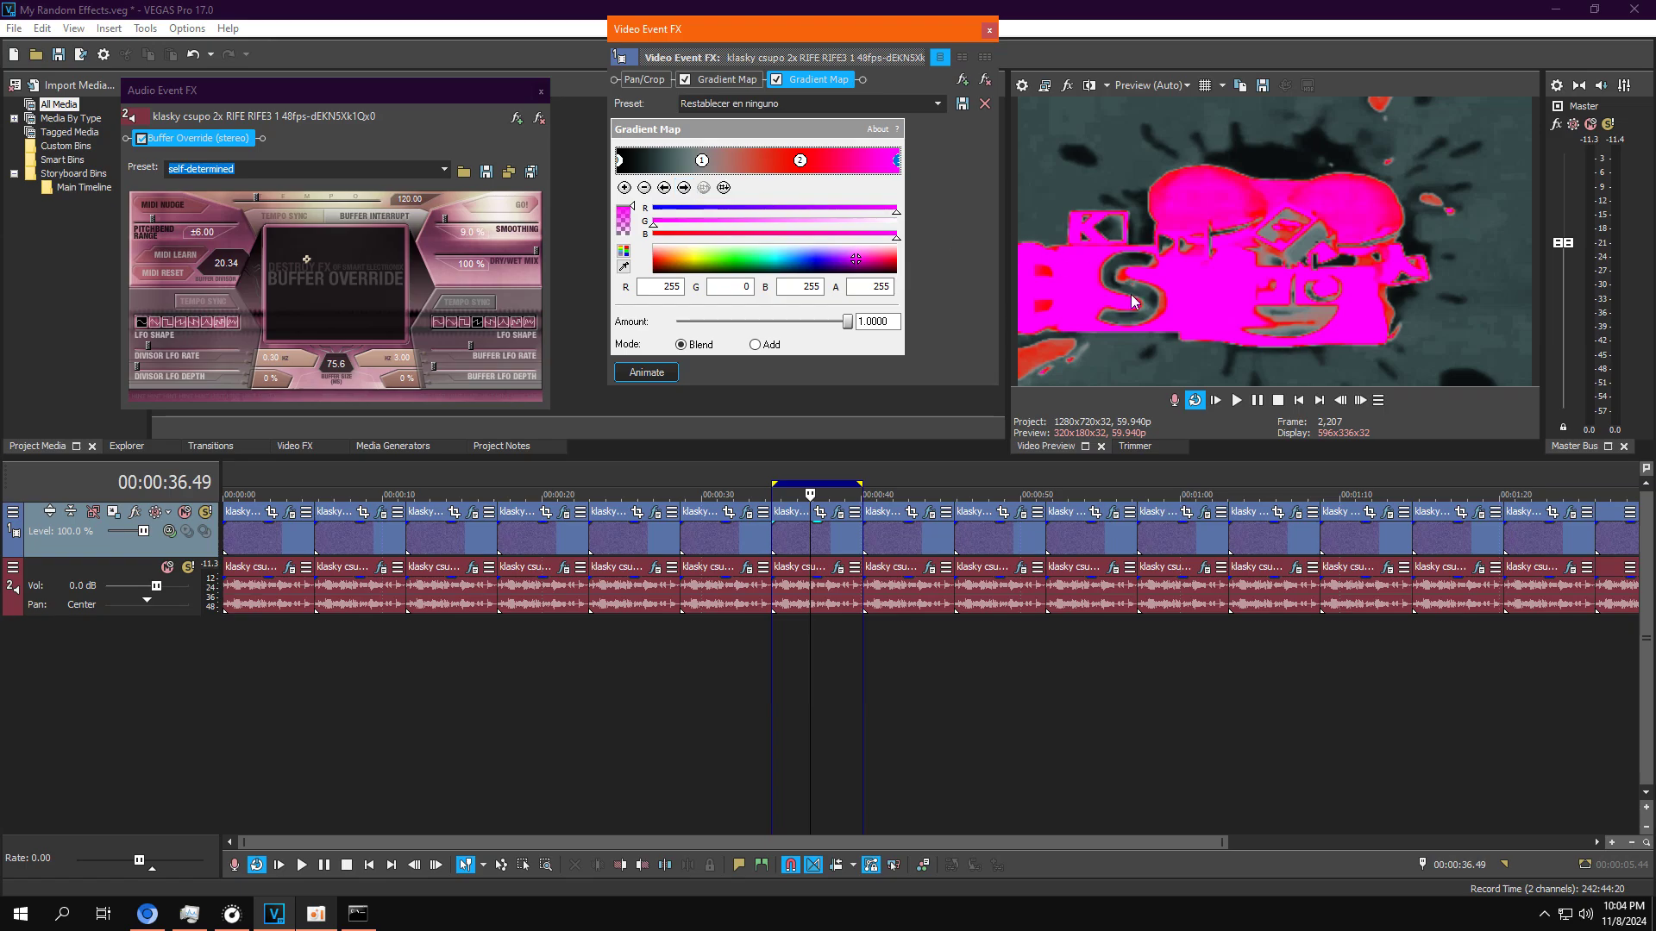
left_click(1234, 401)
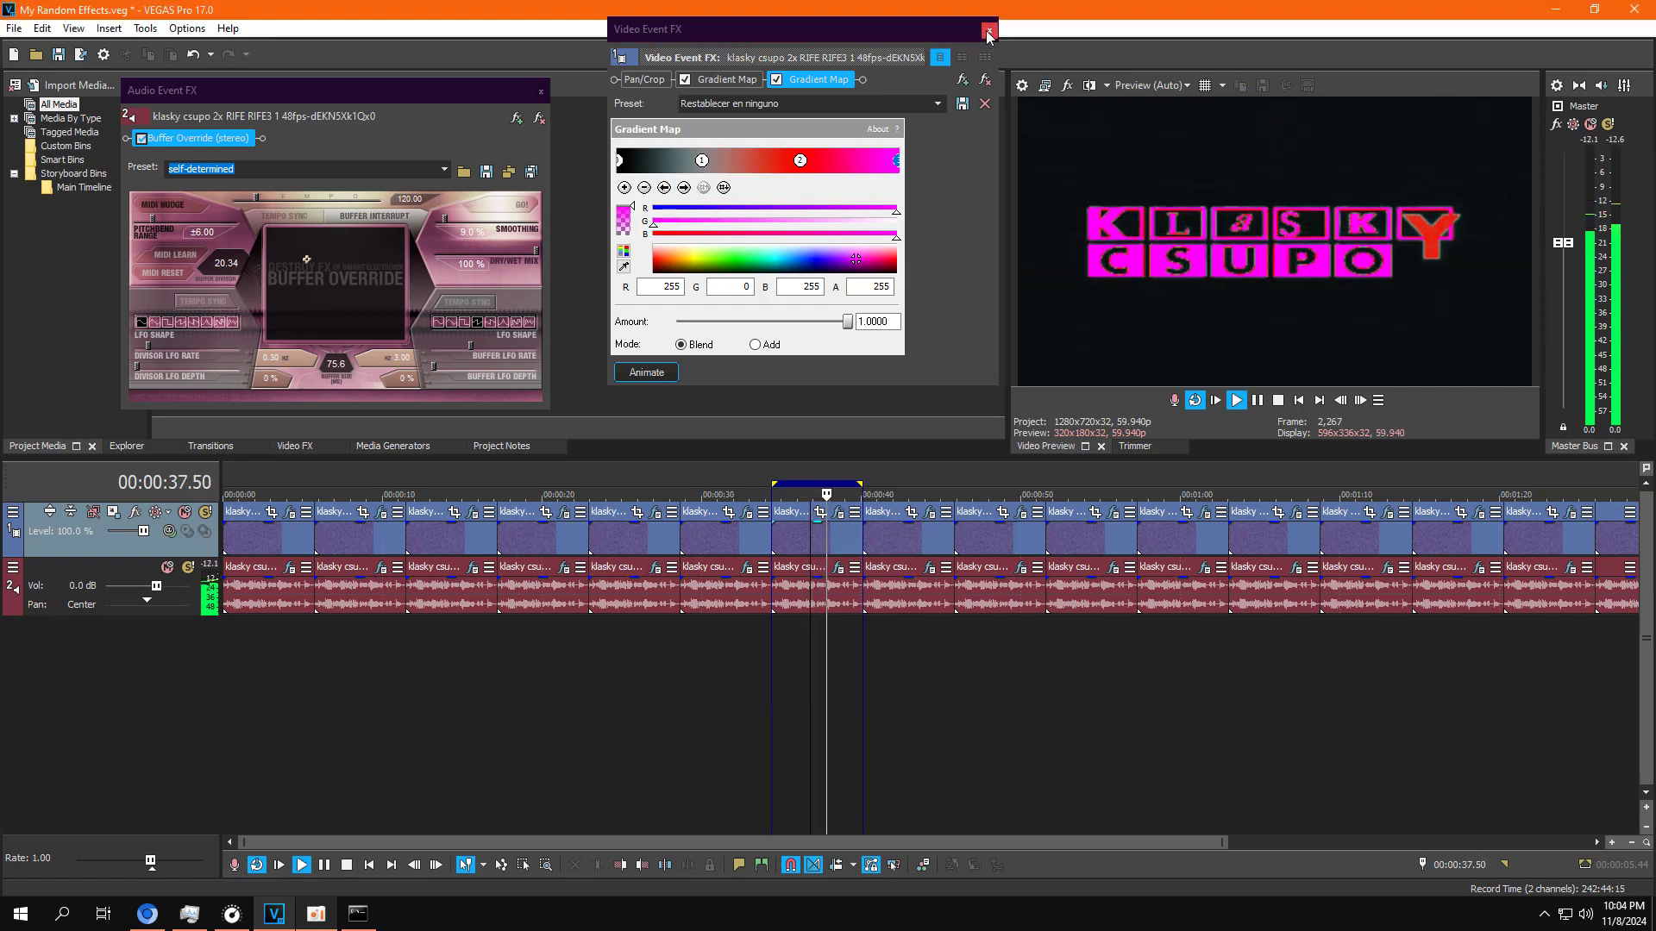
Step: Select the eighth clip, open its video and audio effects, and pause playback
left_click(936, 618)
double_click(928, 531)
left_click(929, 512)
left_click(929, 567)
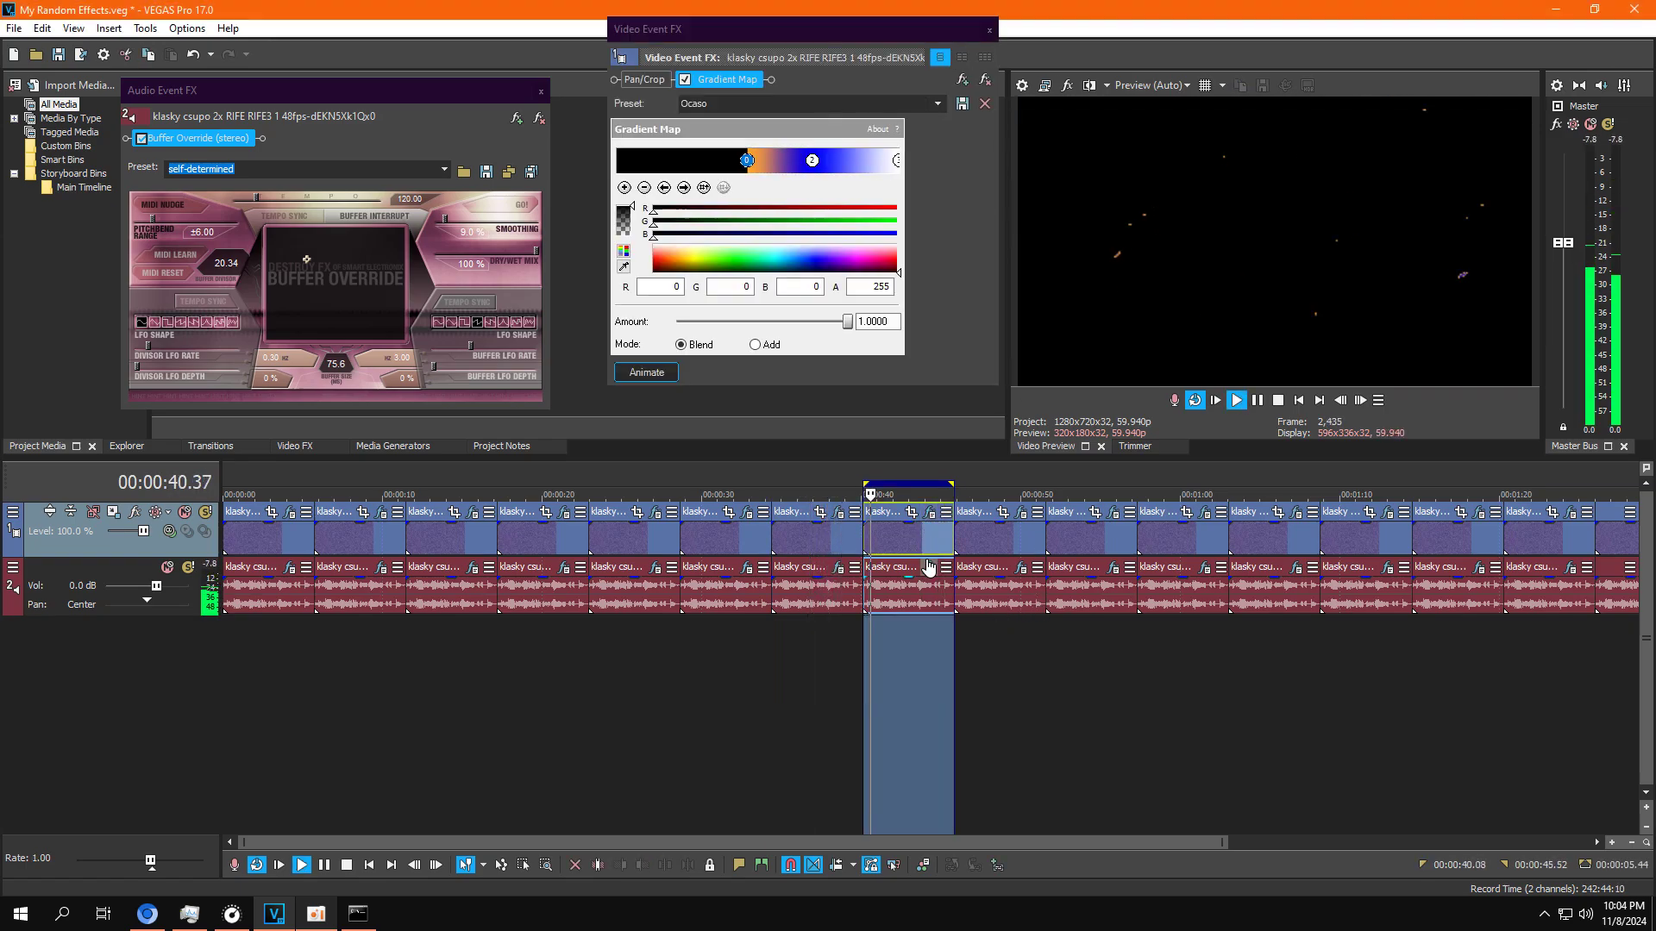
left_click(1258, 401)
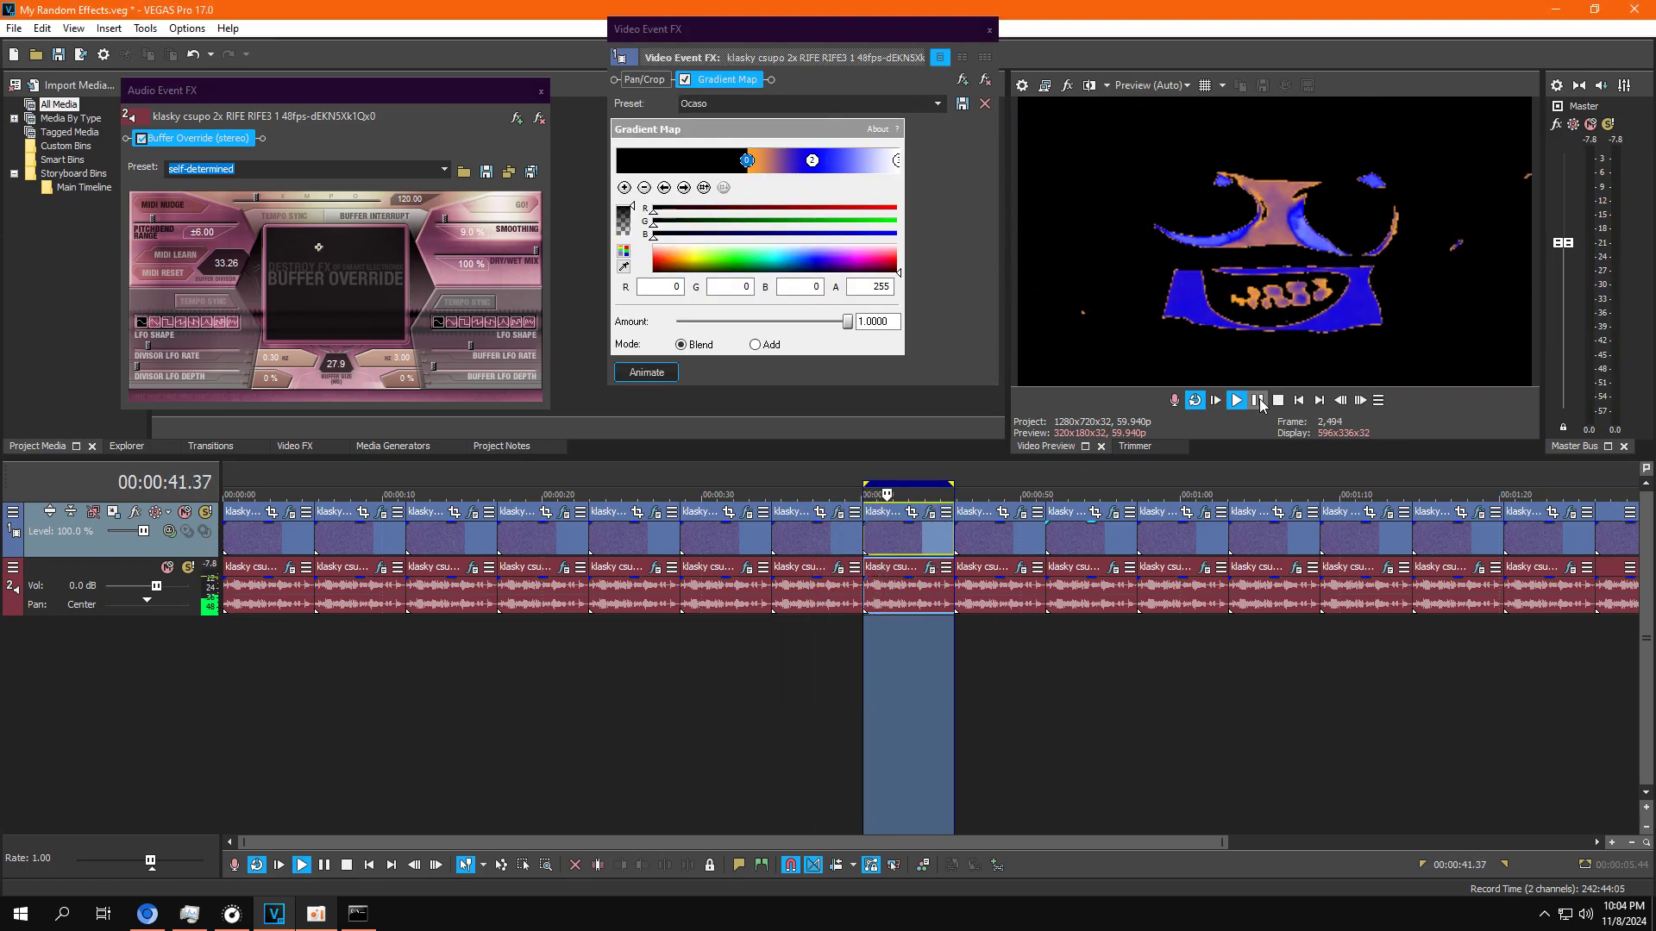
Step: Step through the color points of the eighth clip's Gradient Map and resume playing the clip
left_click(682, 188)
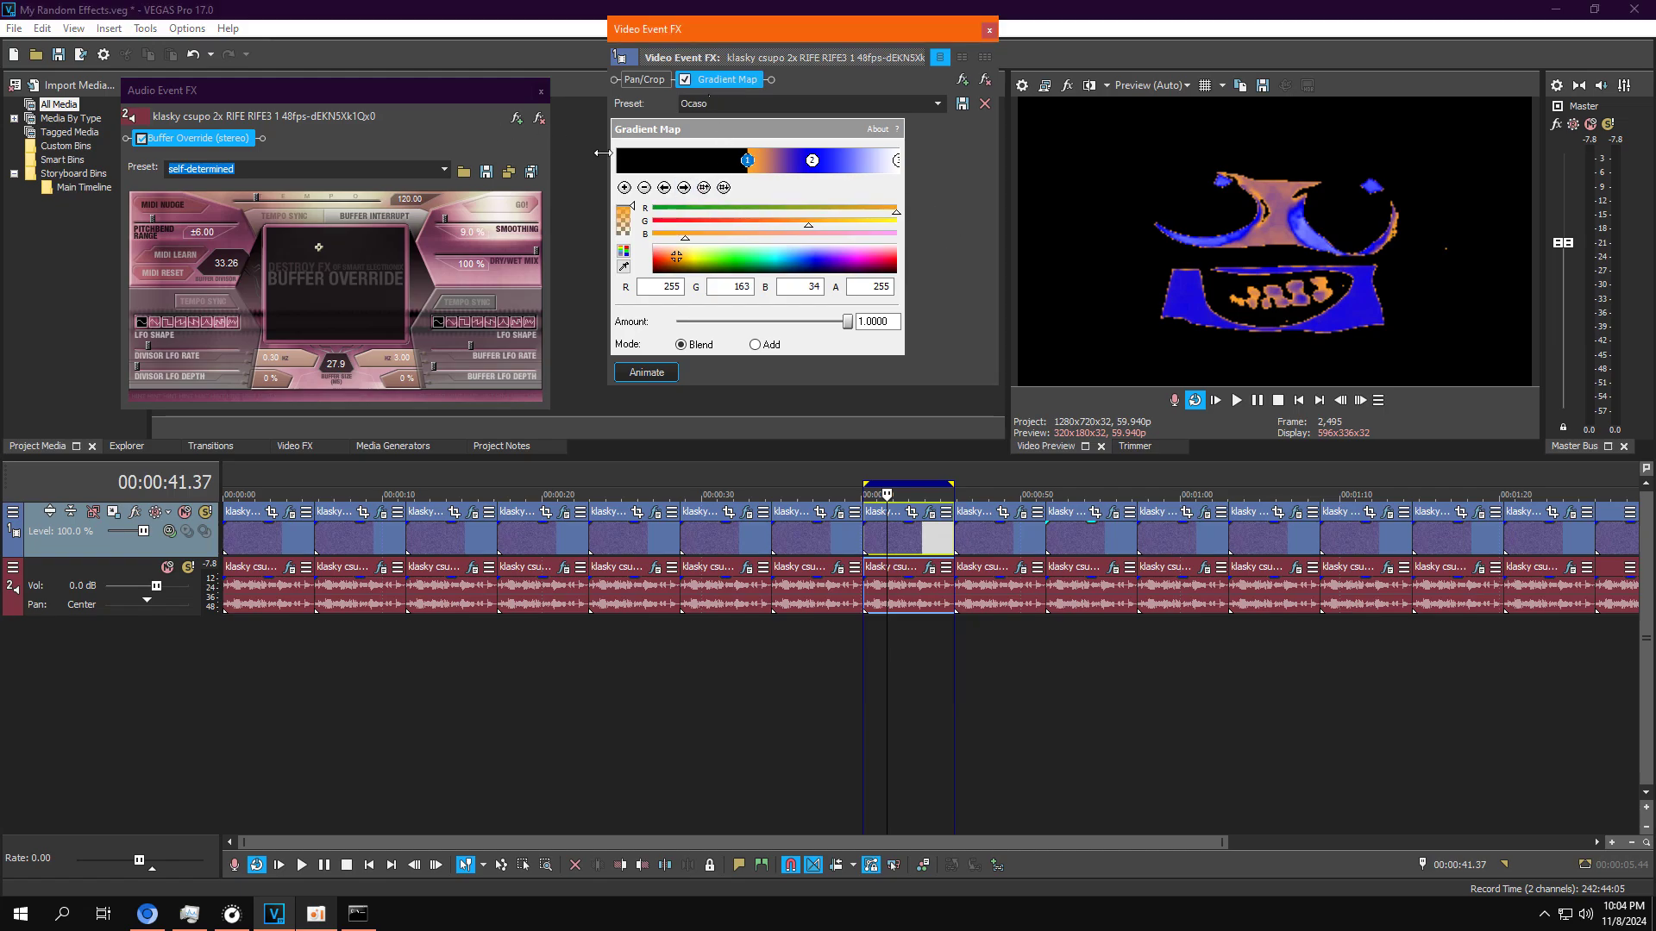
left_click(684, 189)
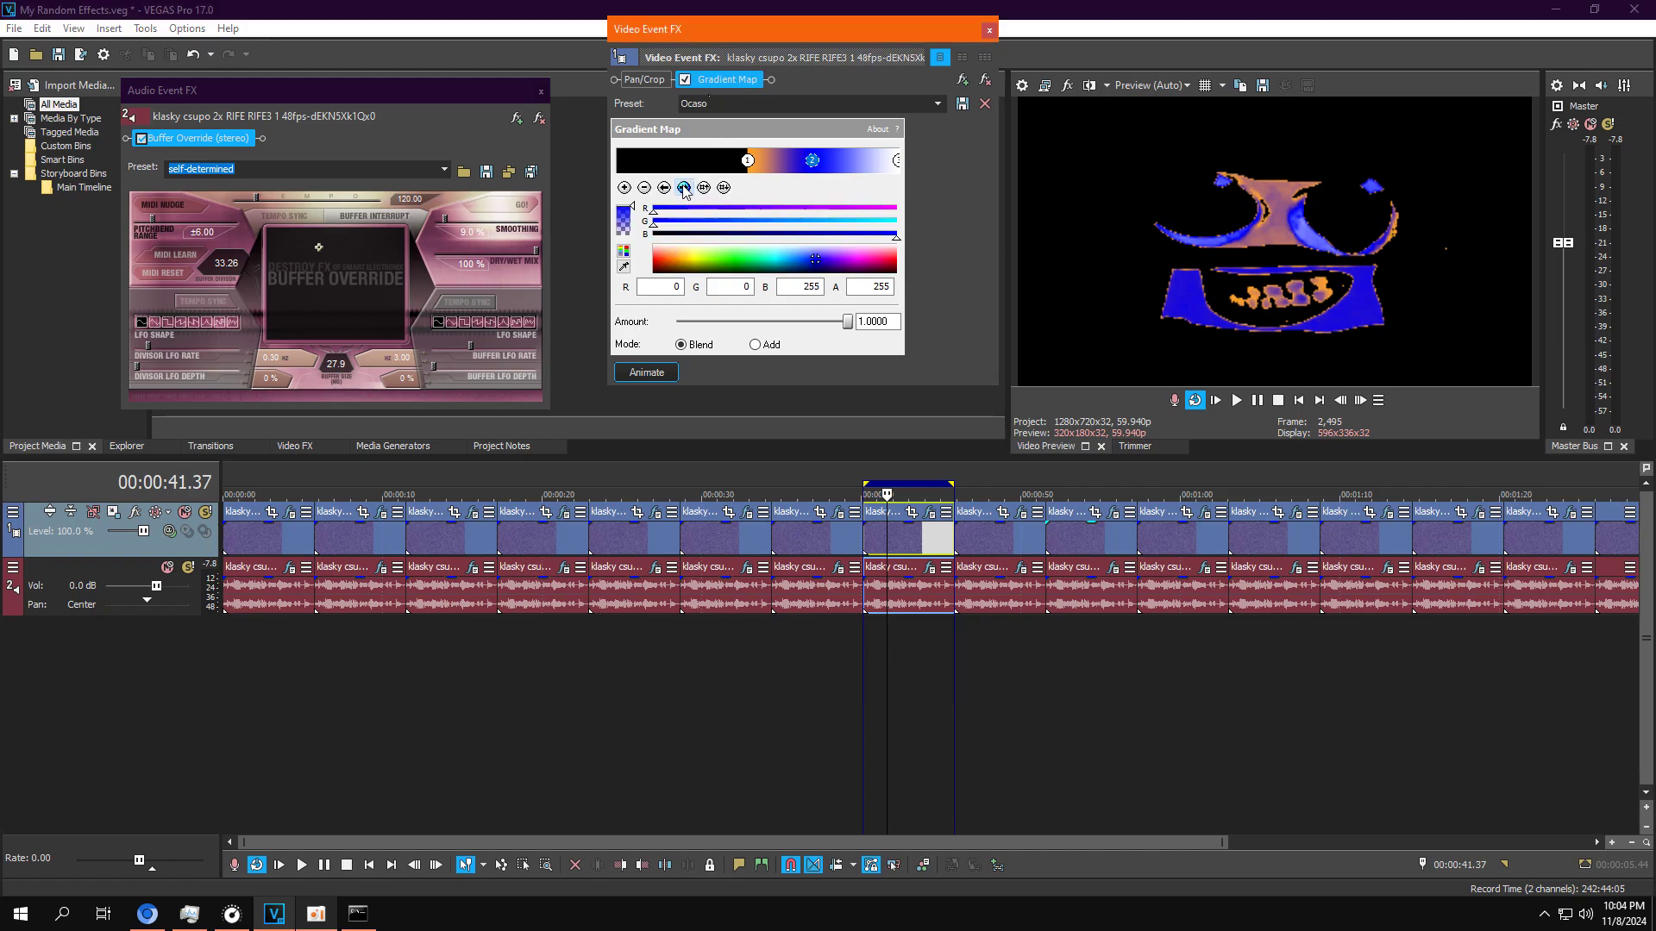
left_click(684, 189)
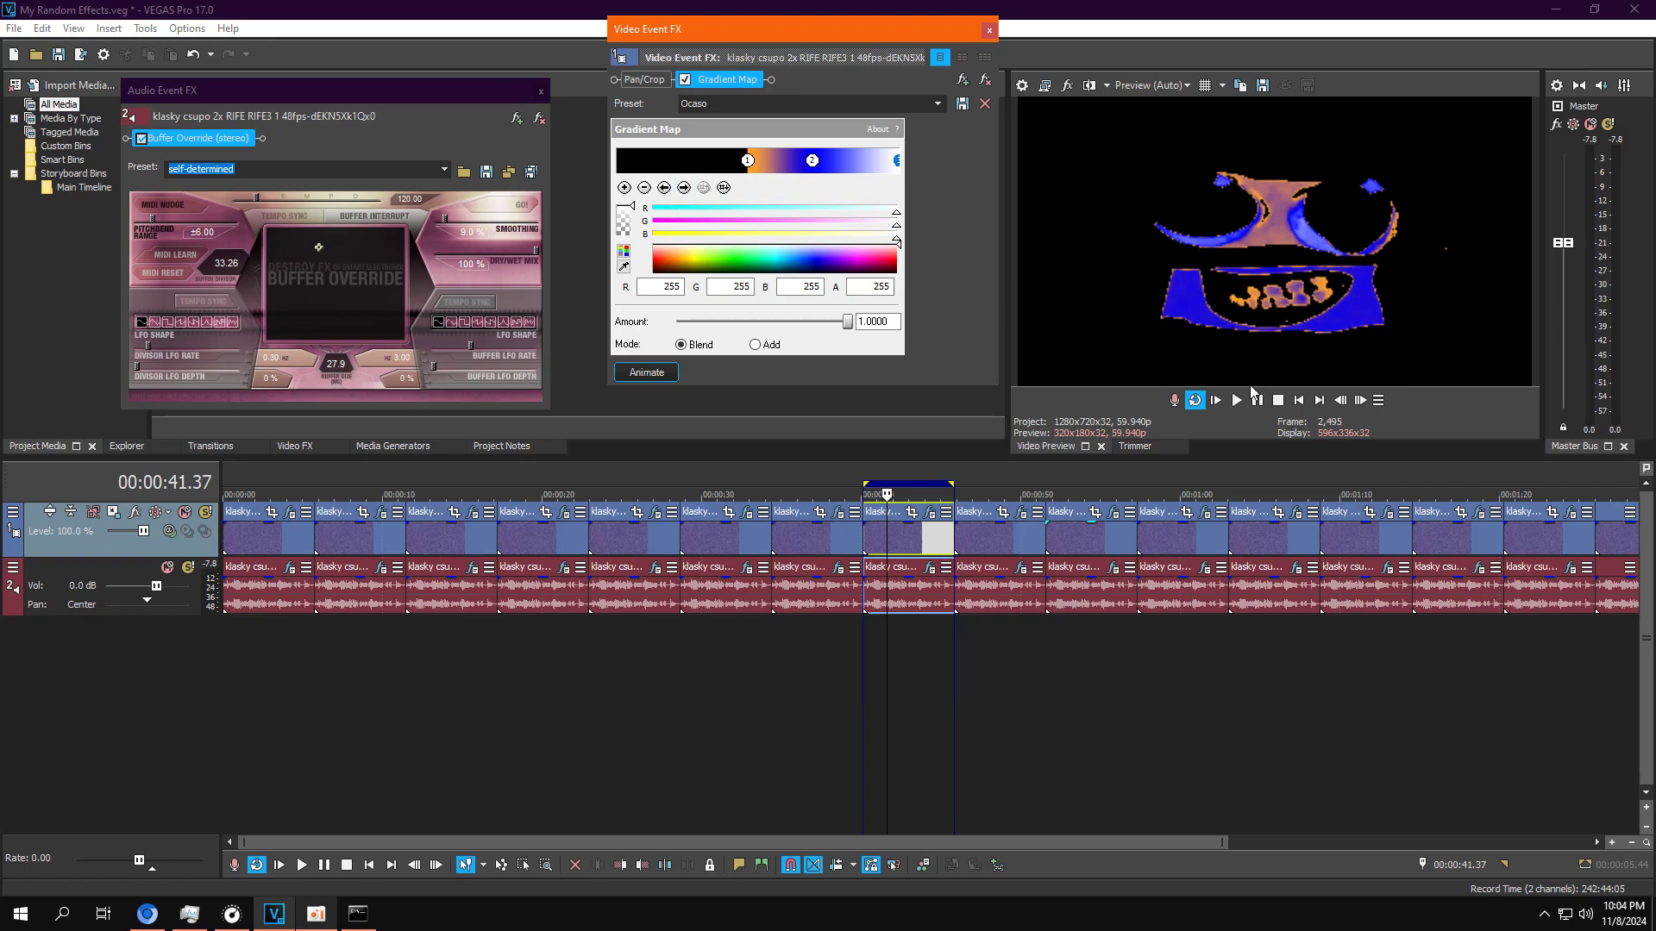
left_click(1256, 397)
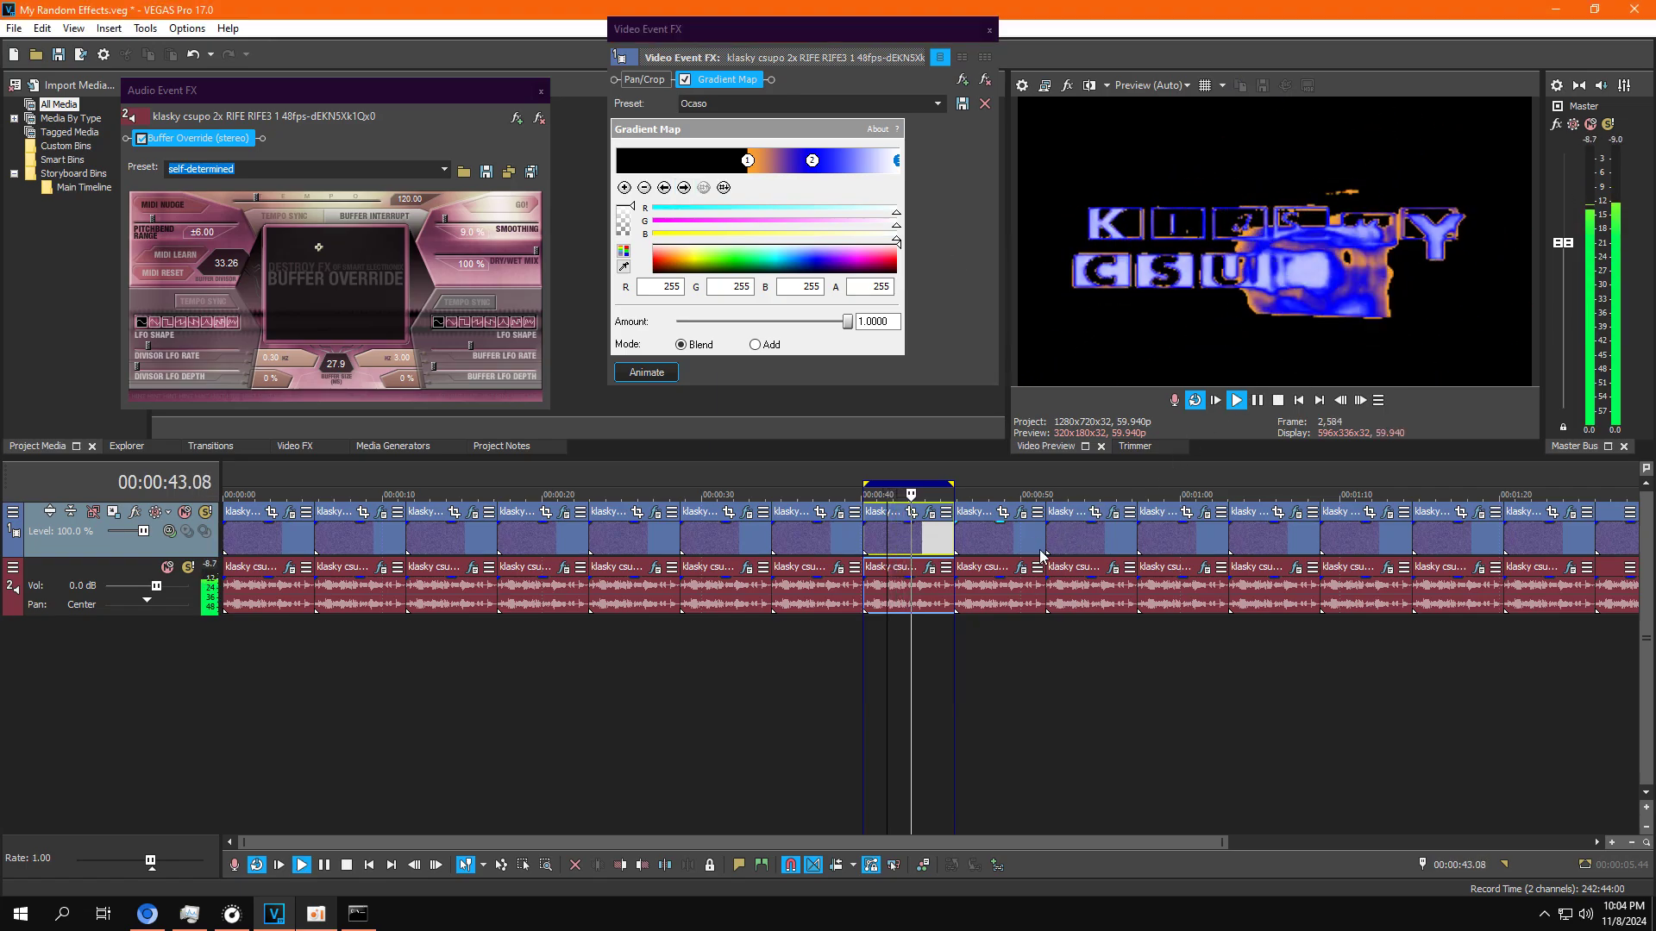
Step: Select the ninth clip, pause playback, and open its video and audio effects
double_click(1017, 547)
left_click(1257, 401)
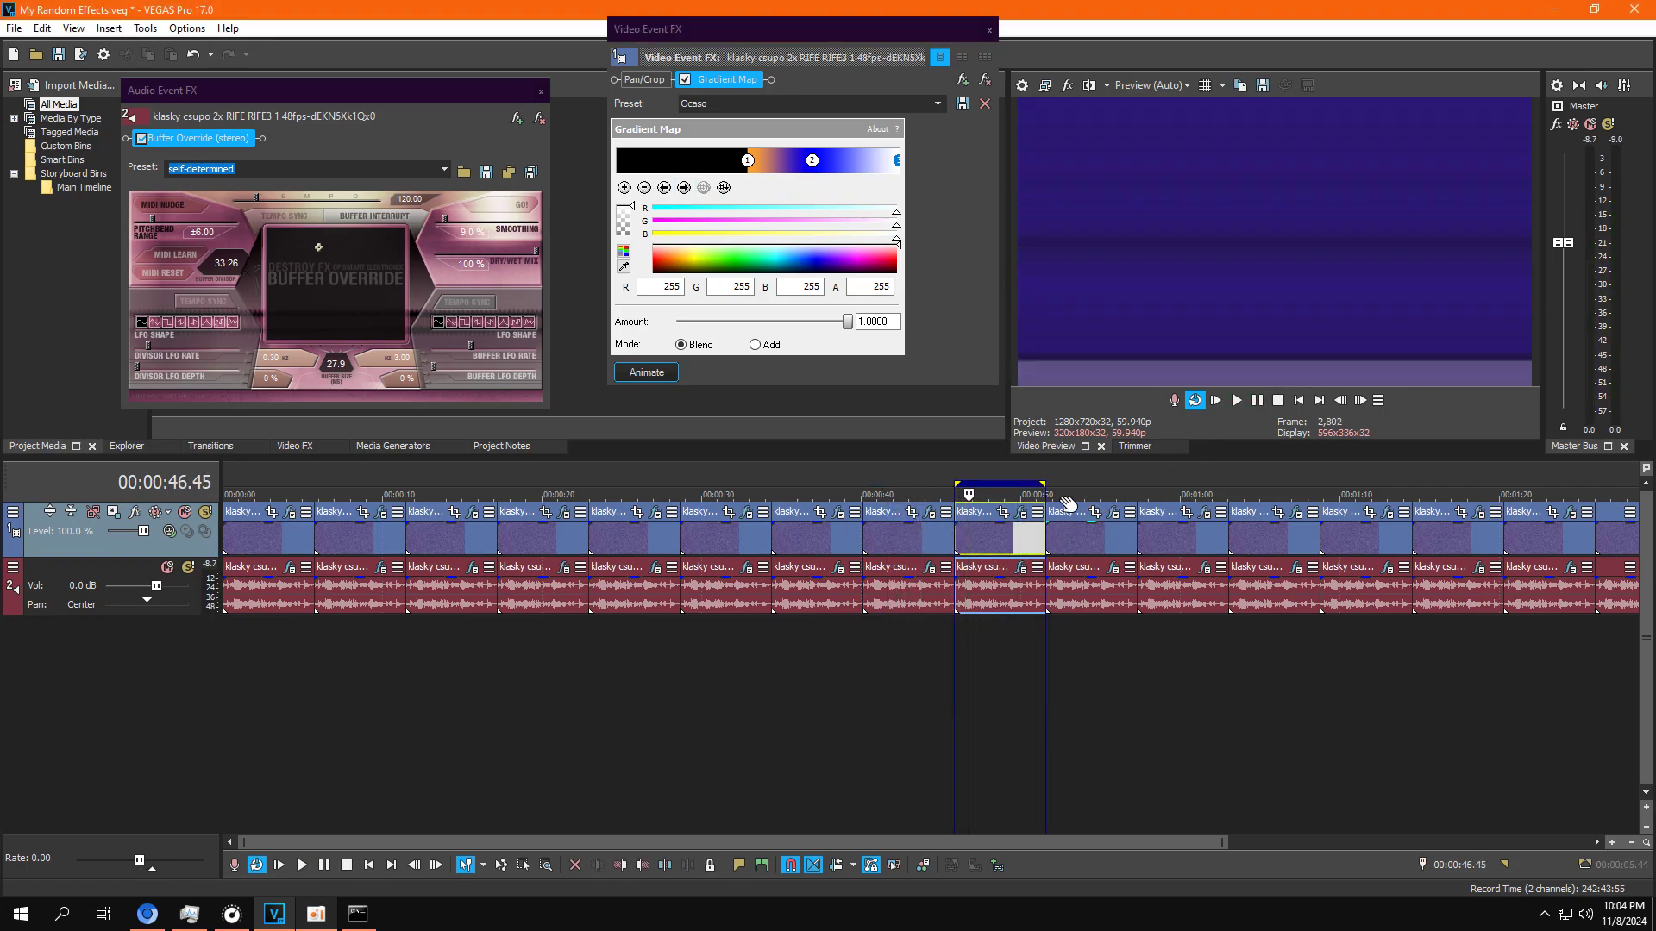
left_click(1024, 557)
left_click(851, 42)
Step: Step along the ninth clip's video effect chain, viewing its NewBlue ME Wiggle effects
left_click(933, 79)
left_click(933, 80)
left_click(933, 79)
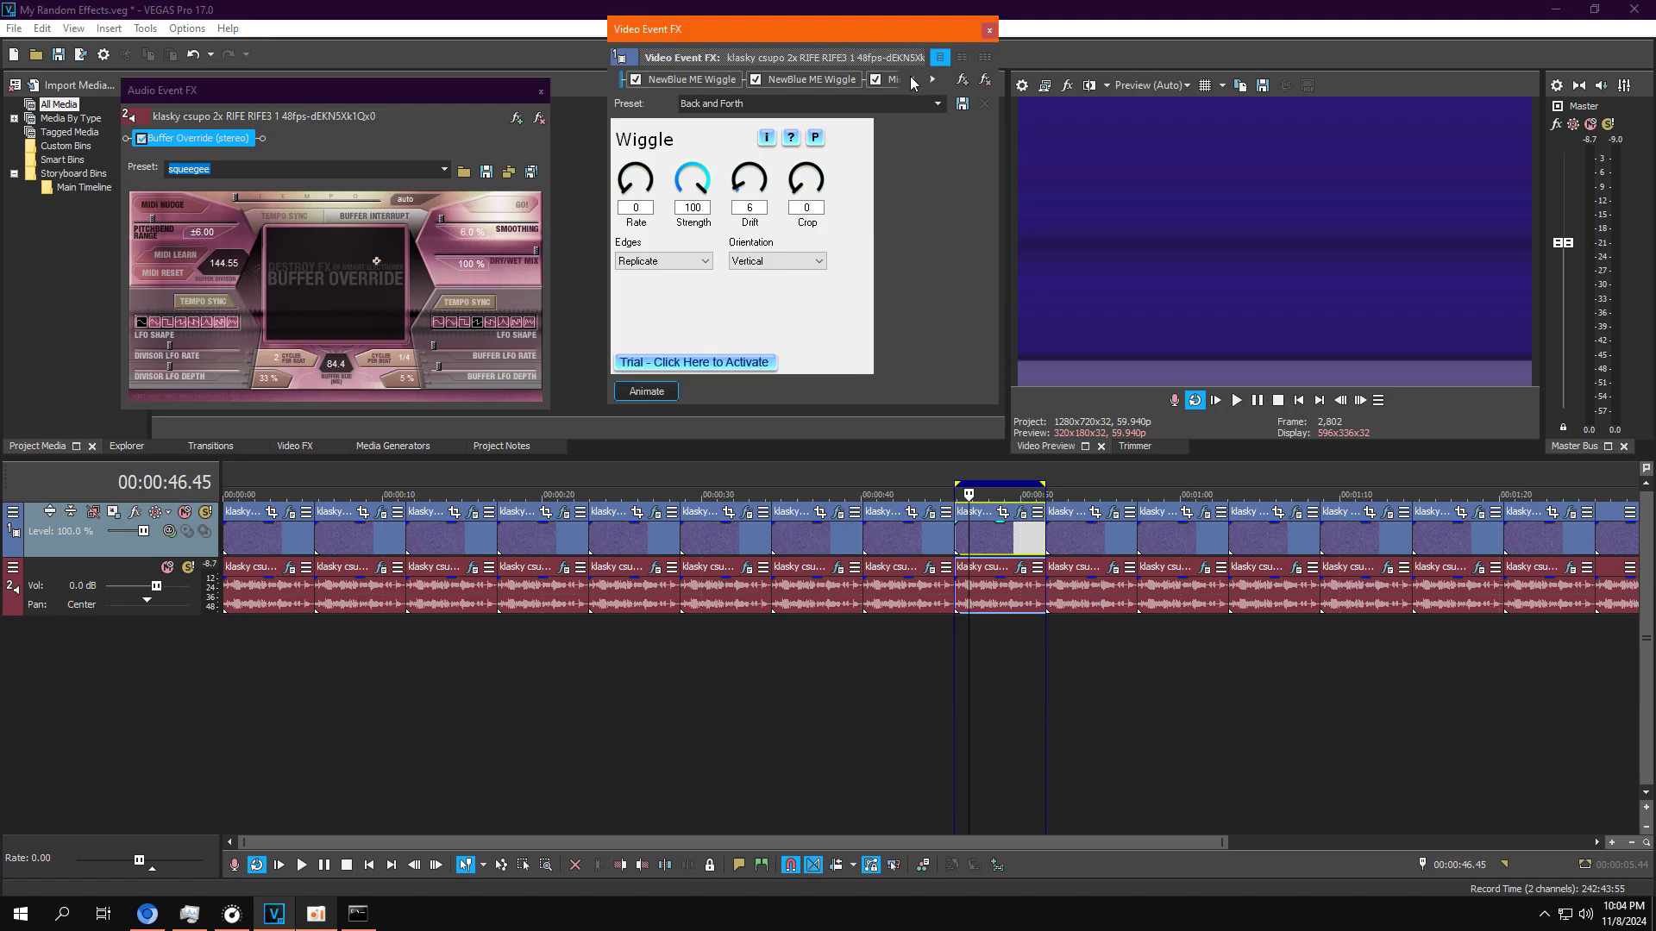
left_click(826, 79)
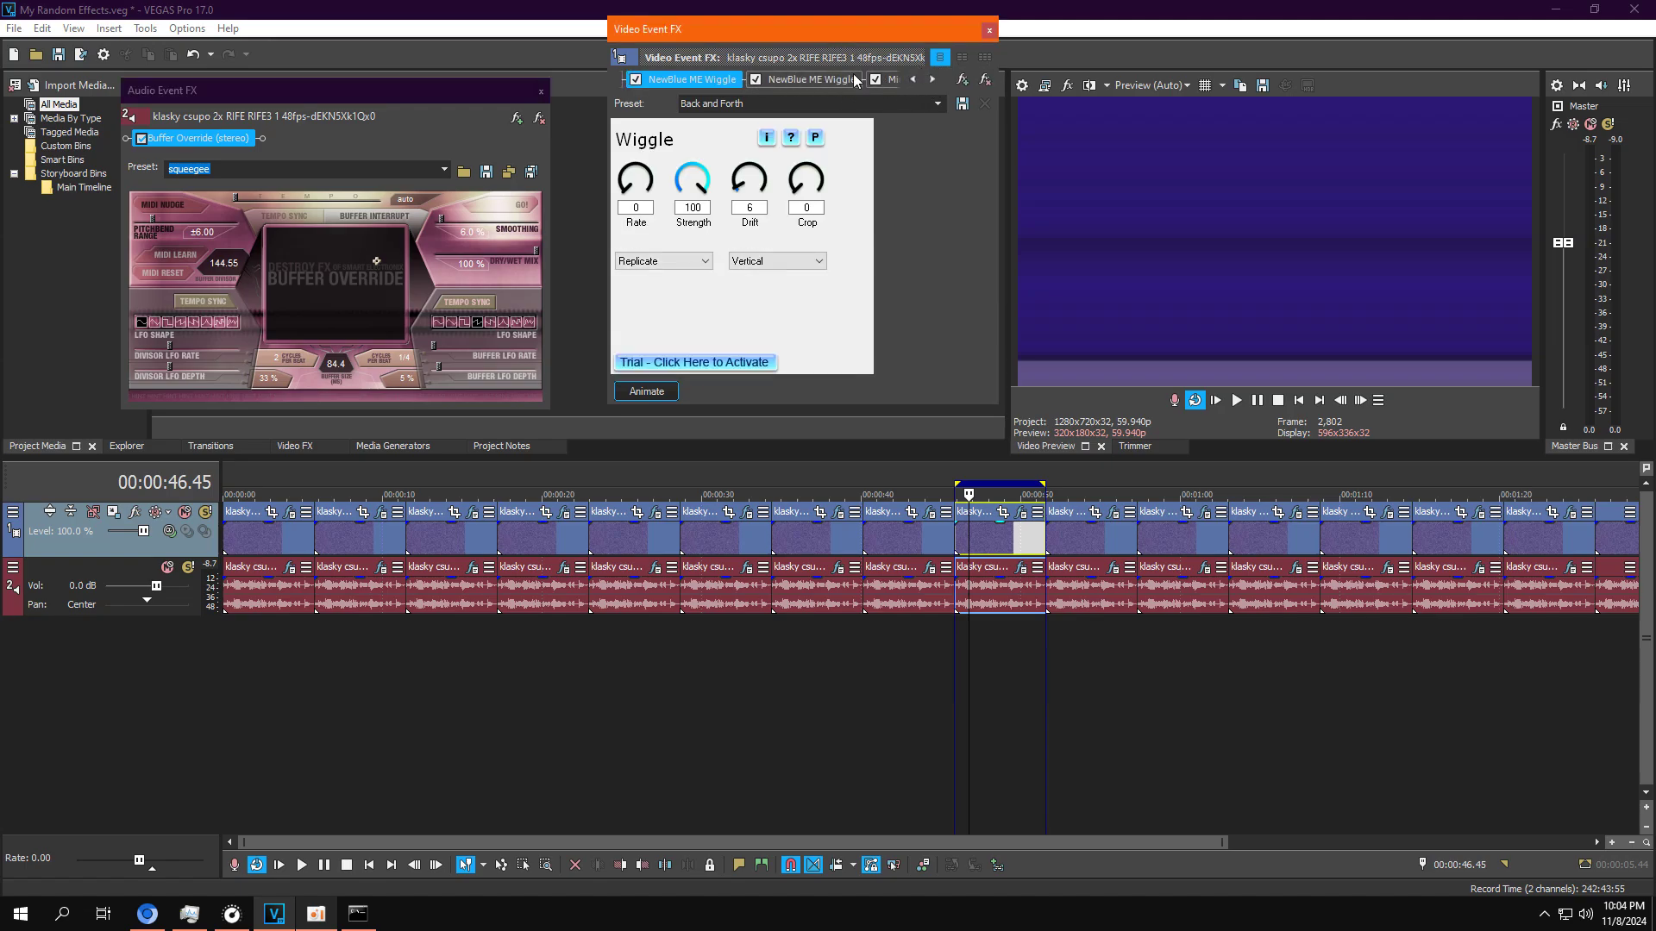
left_click(931, 79)
left_click(932, 80)
Step: Apply the Reflect Right preset to the ninth clip's Mirror effect
left_click(663, 80)
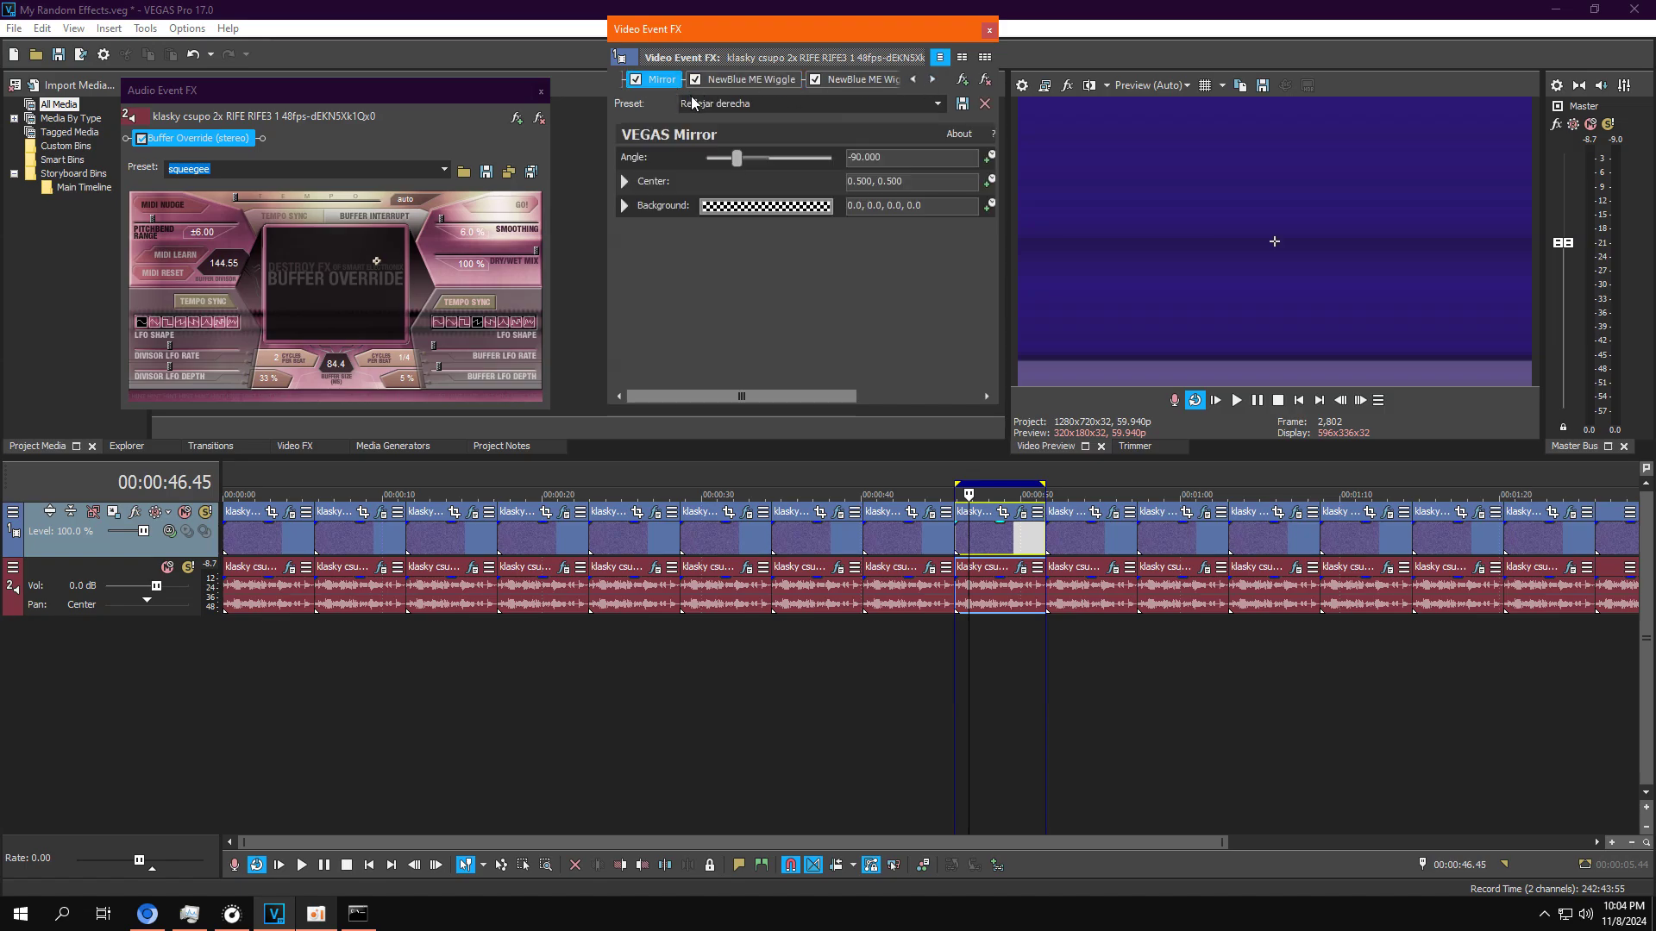
left_click(936, 104)
left_click(830, 165)
Step: Examine the ninth clip's last two Wiggle effects with a playback preview, and close its video effects
left_click(766, 80)
left_click(931, 80)
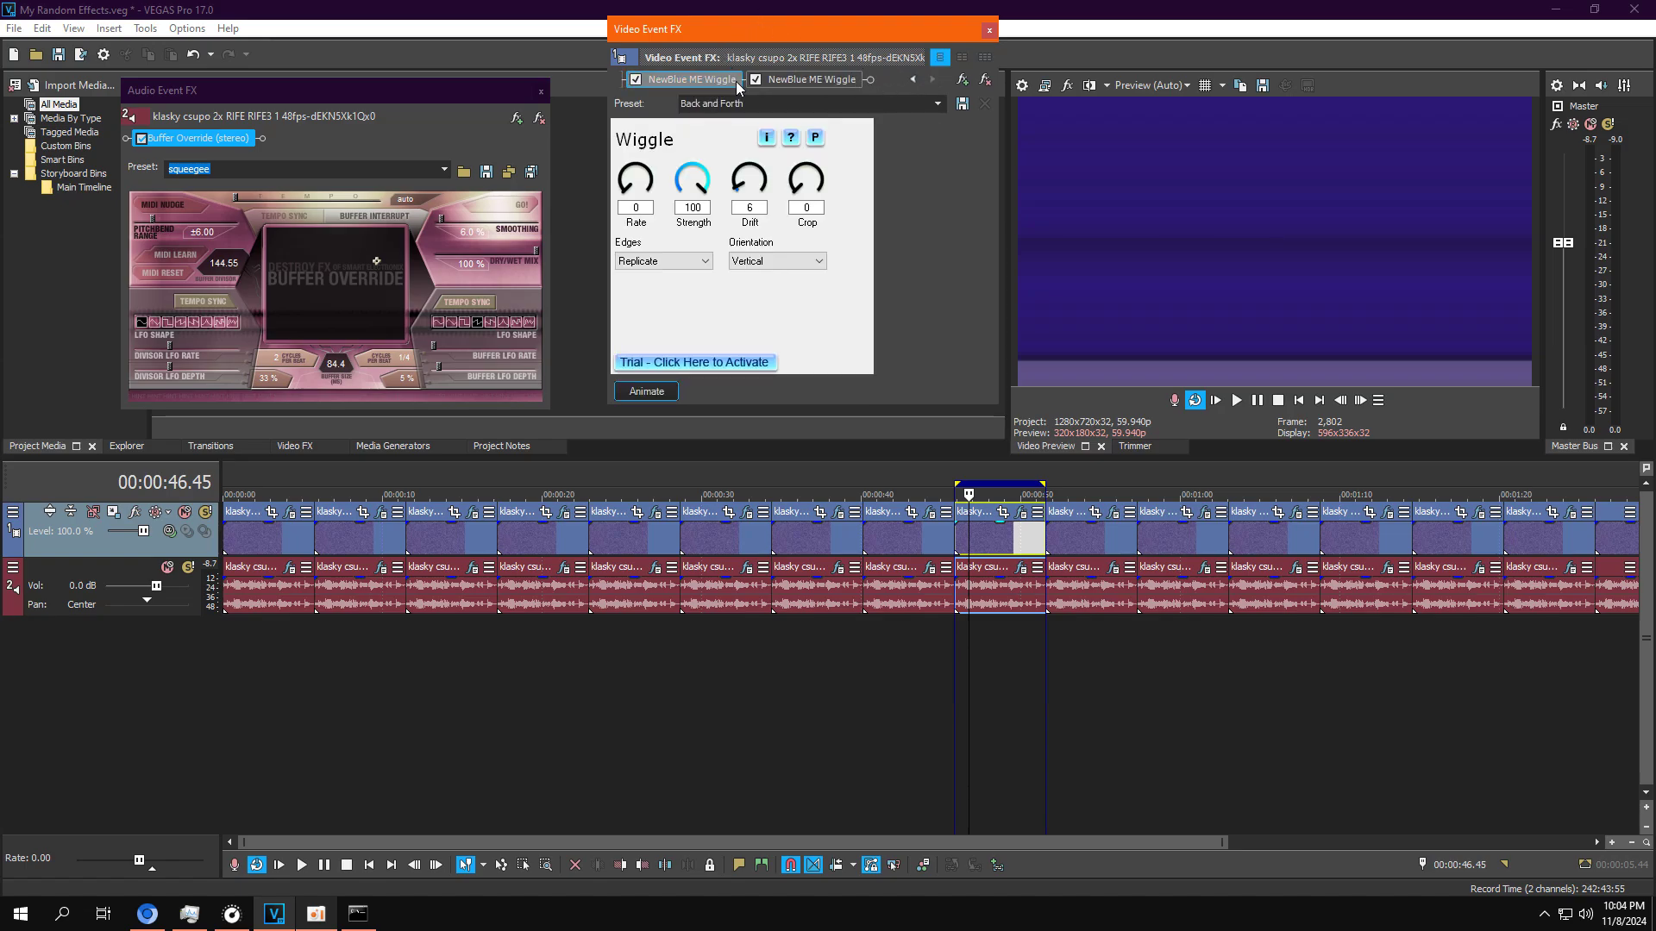
left_click(799, 79)
left_click(1239, 401)
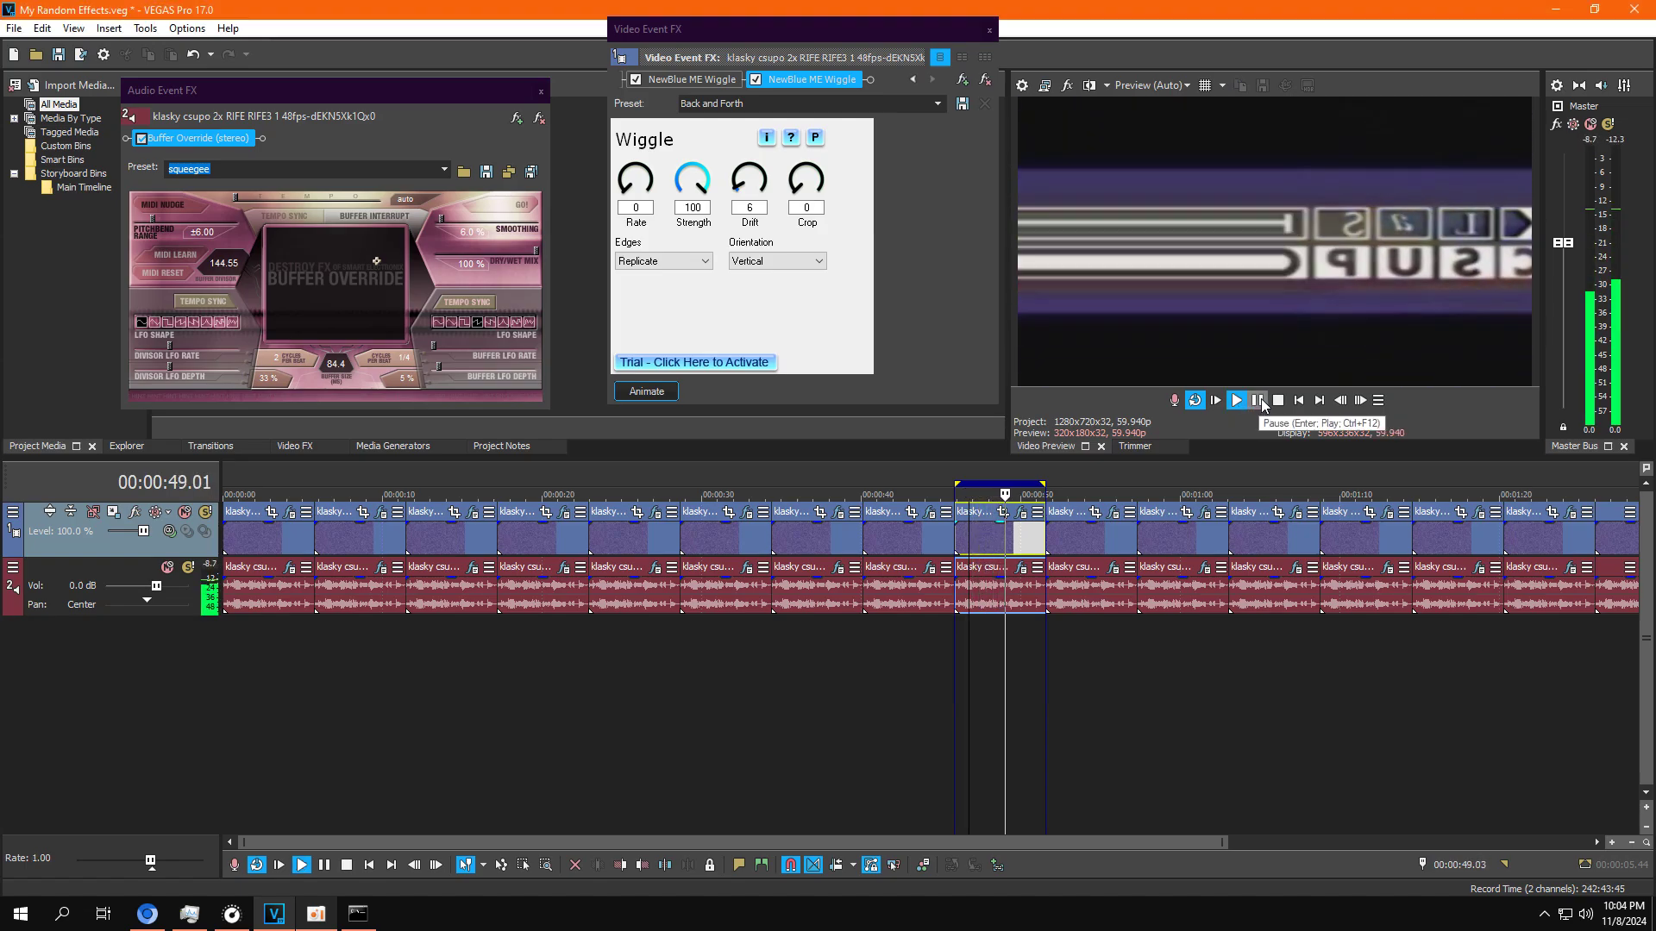
left_click(1259, 402)
left_click(990, 31)
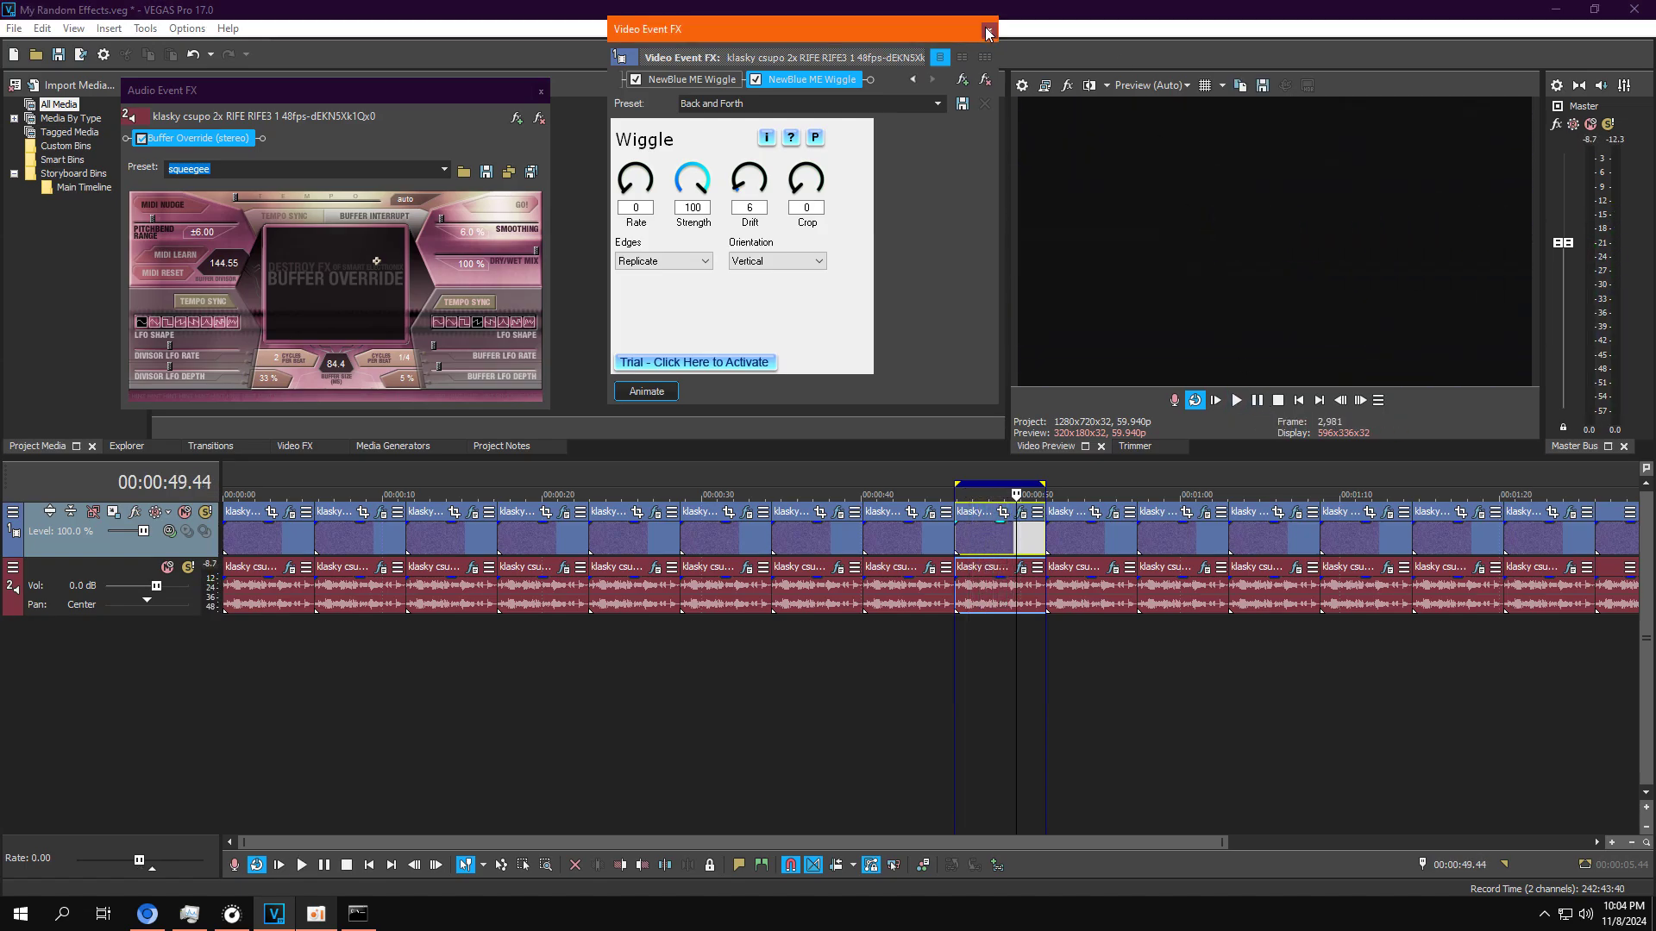
Step: Set the loop region to the tenth clip and open its video and audio effects
left_click(1062, 621)
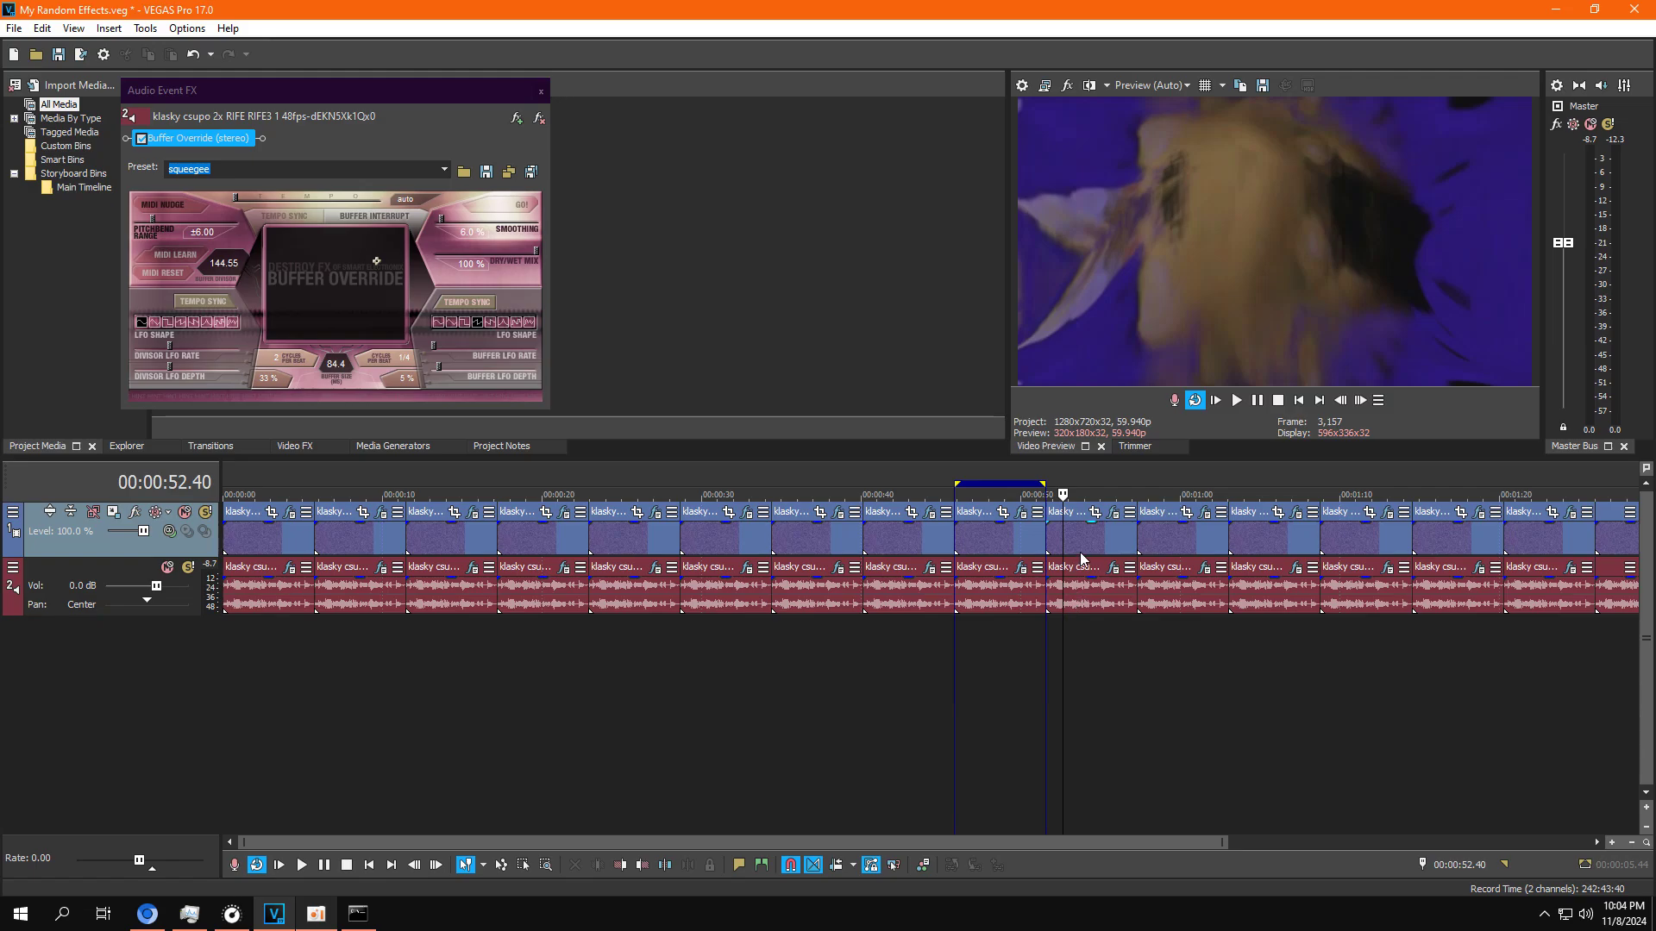
double_click(1083, 622)
left_click(1112, 514)
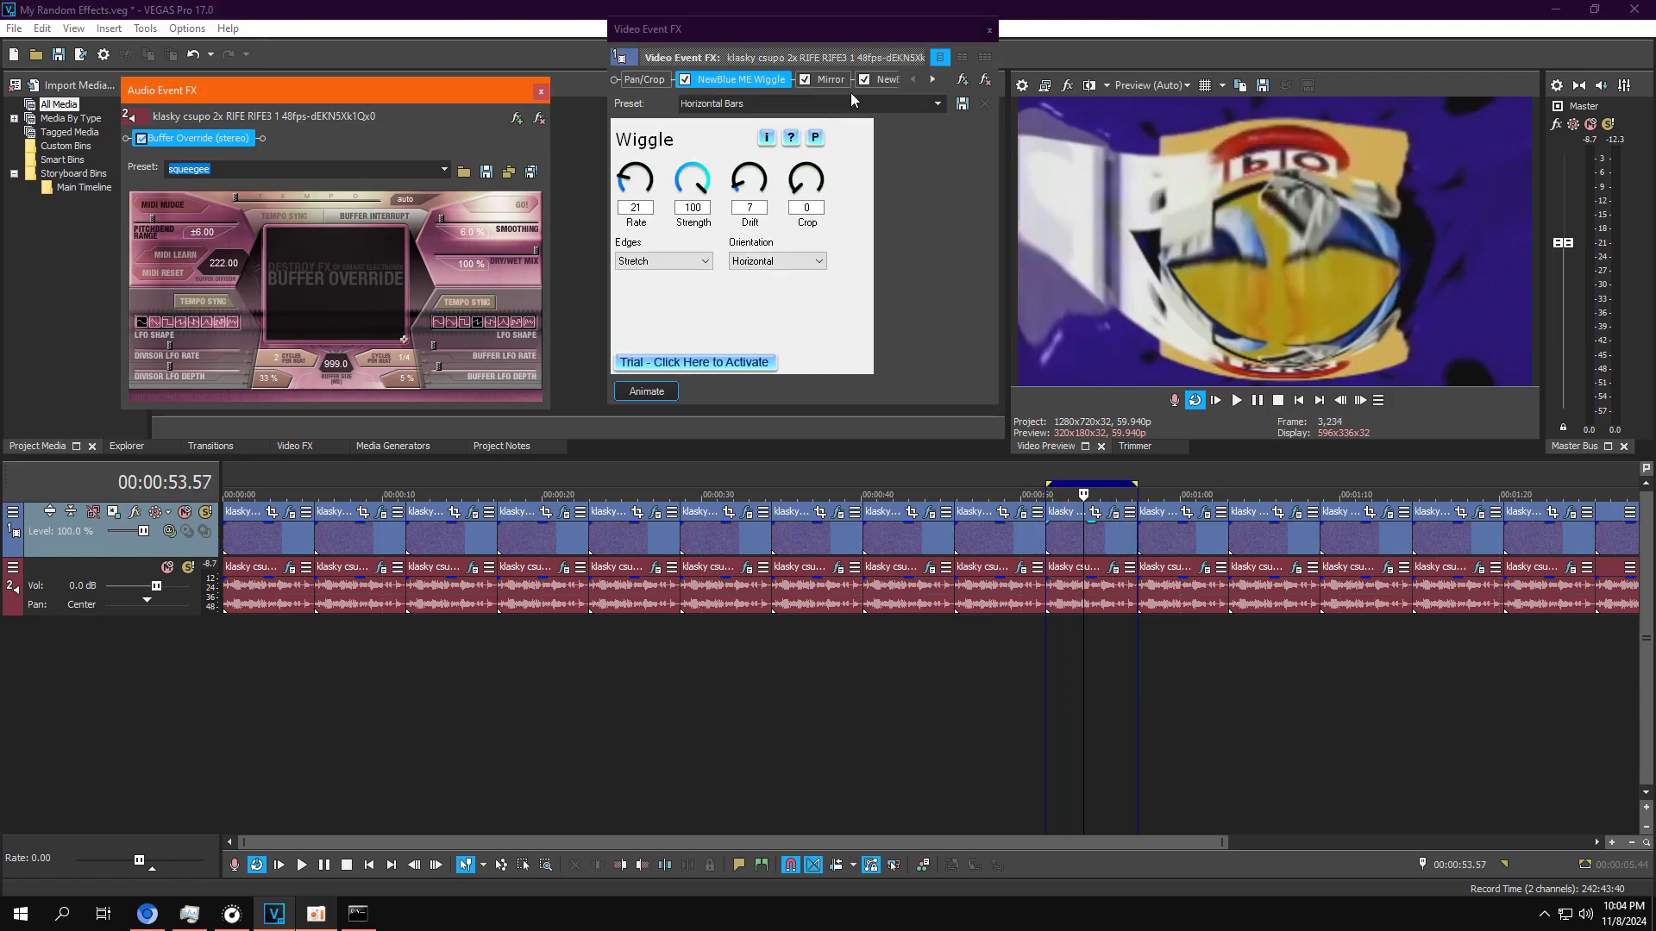
Step: Apply the Reflect Bottom preset to the tenth clip's Mirror effect
left_click(828, 80)
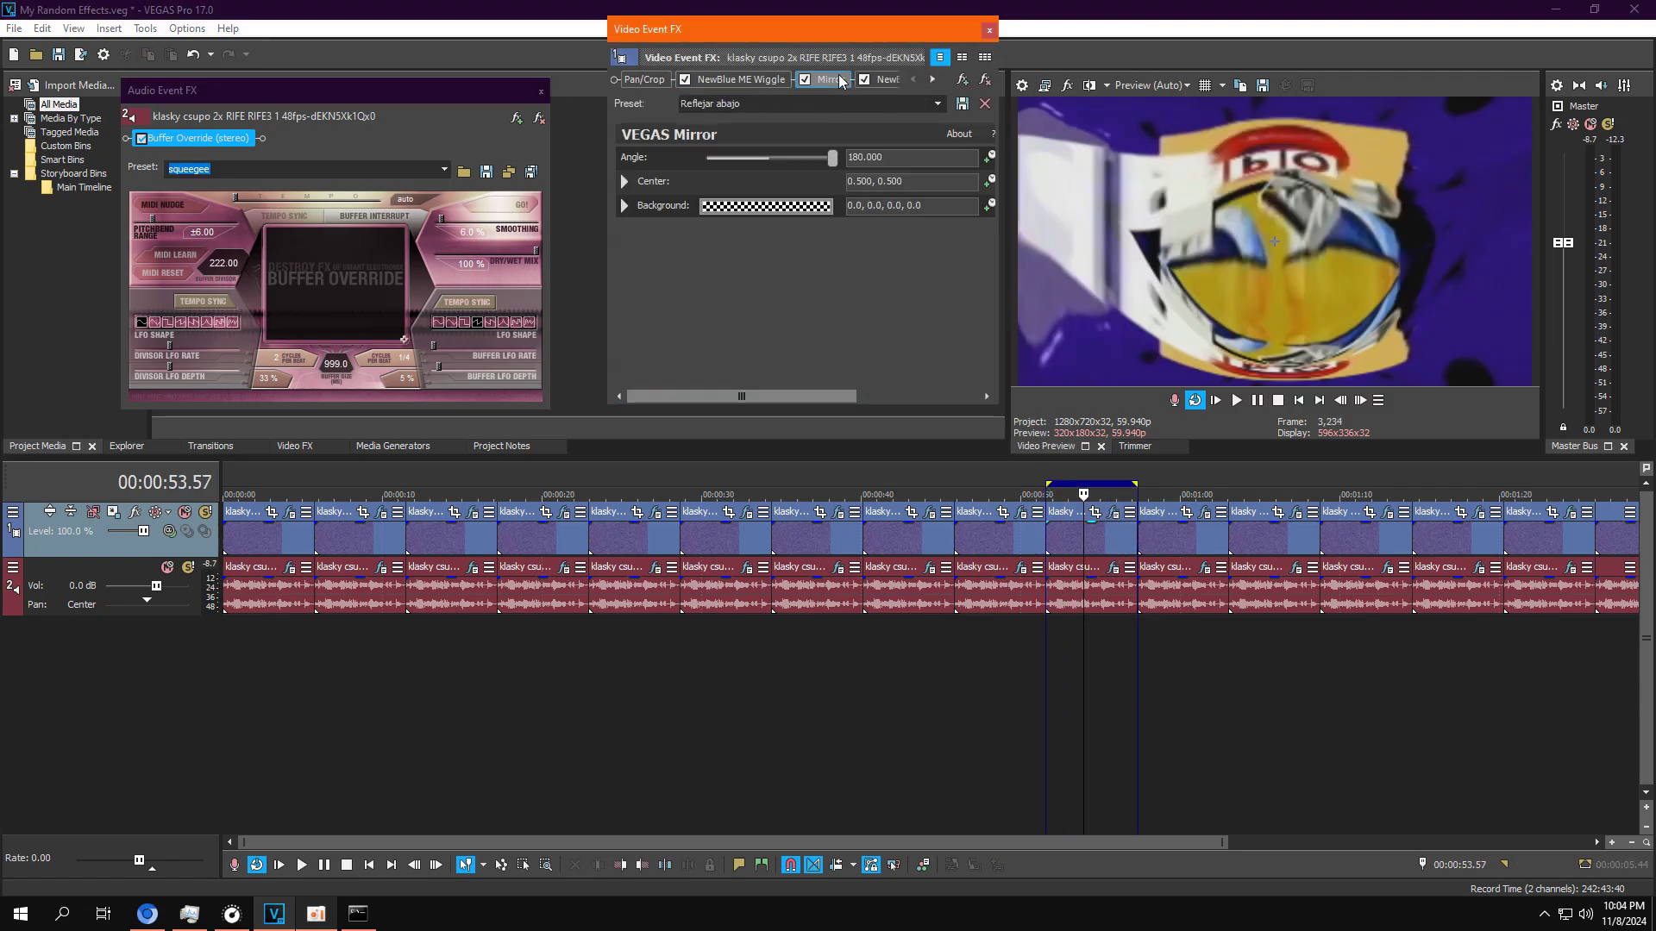
left_click(933, 80)
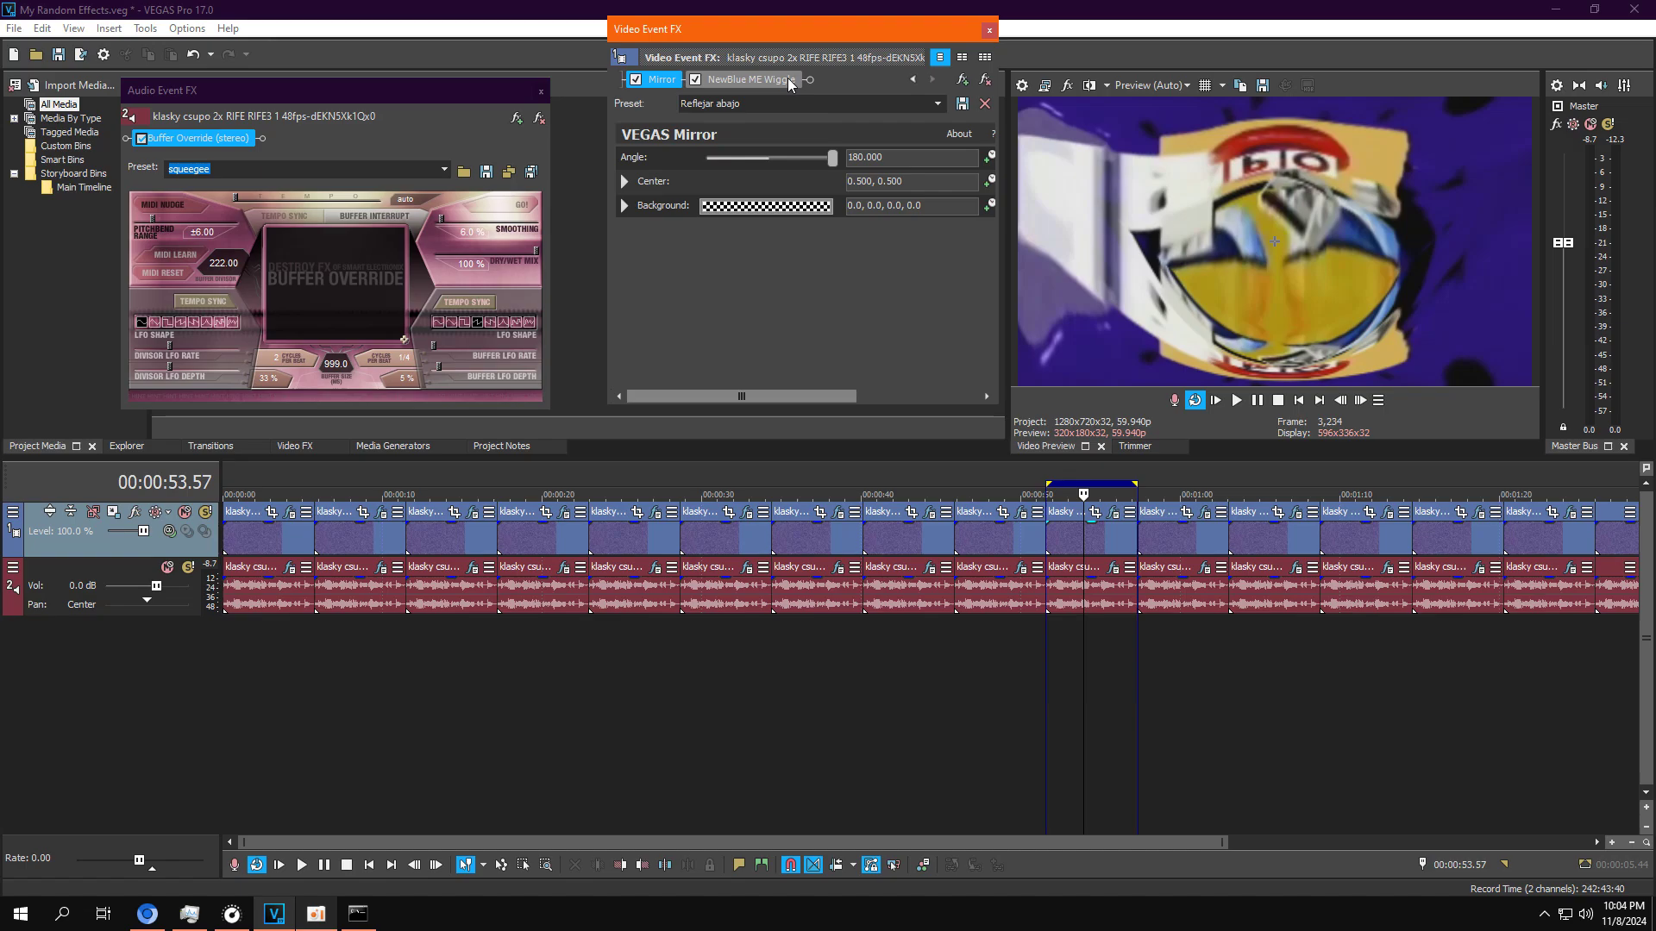
left_click(938, 103)
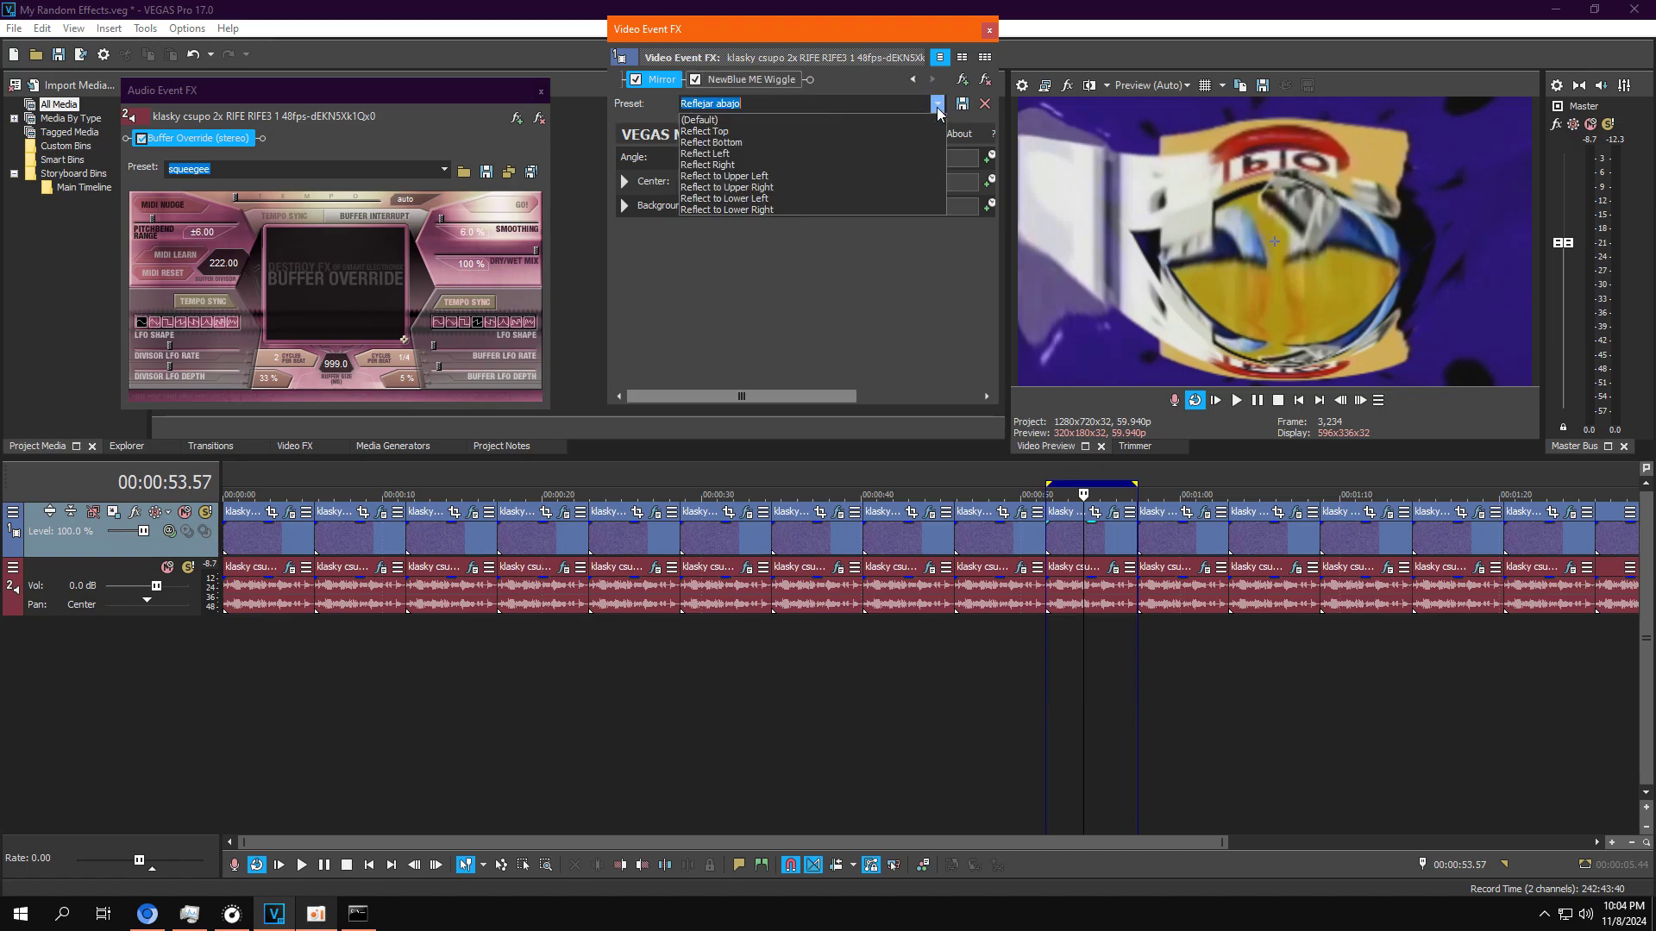
left_click(897, 143)
Step: Show the tenth clip's second Wiggle effect and play the clip from its start
left_click(790, 81)
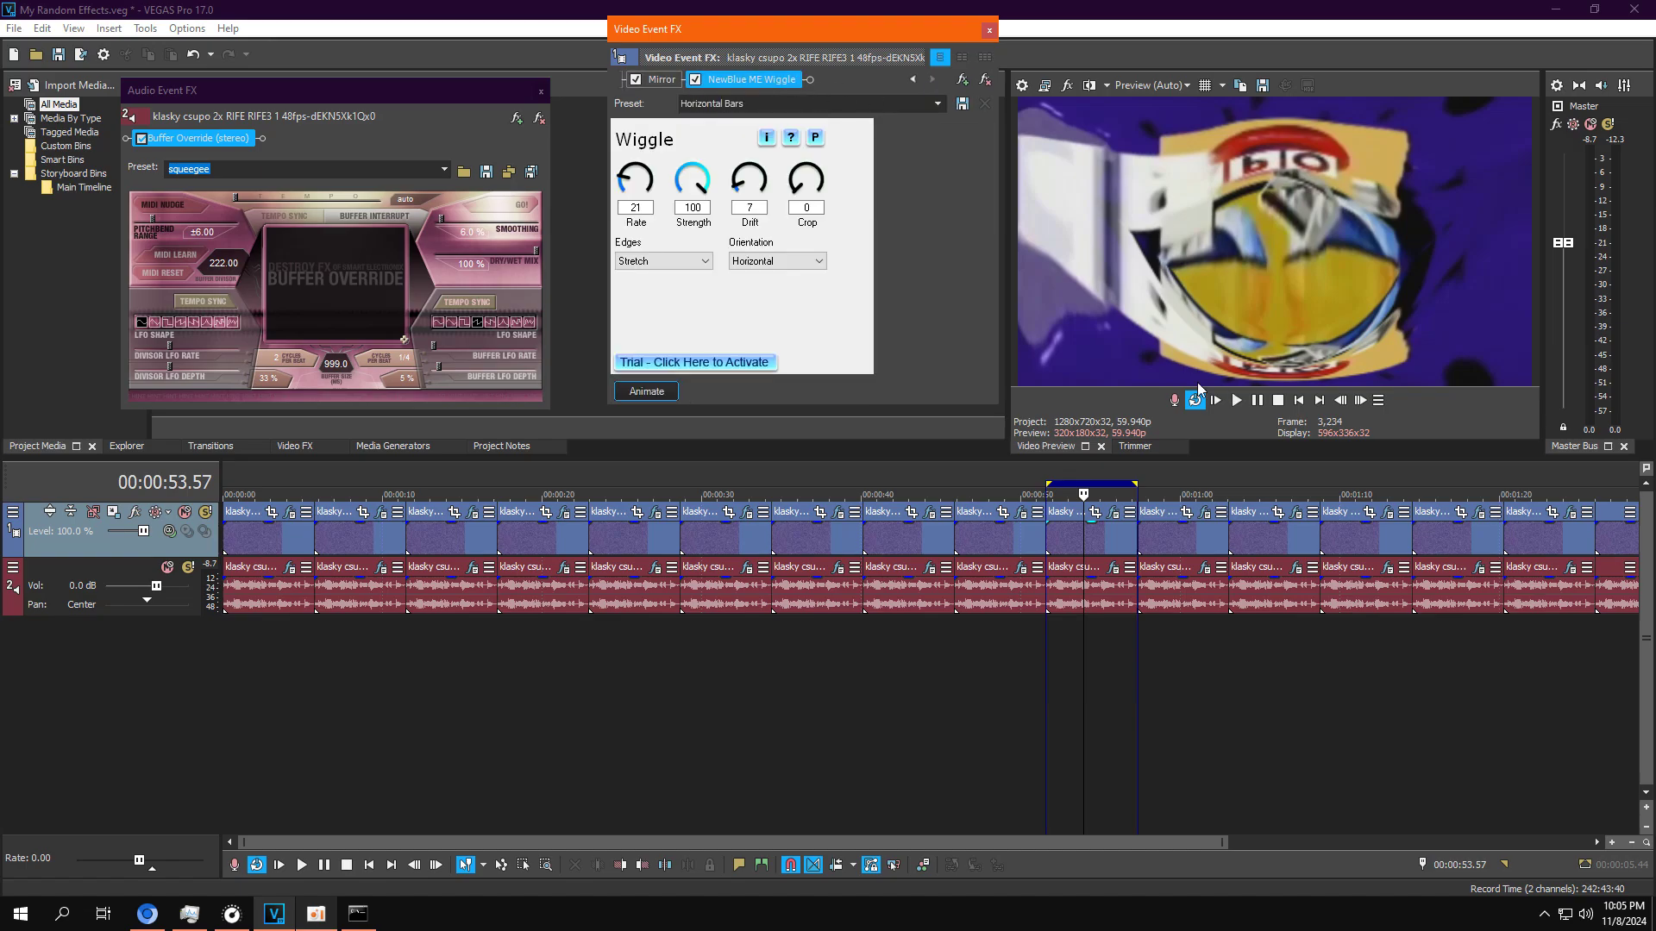
key("space")
left_click(1052, 633)
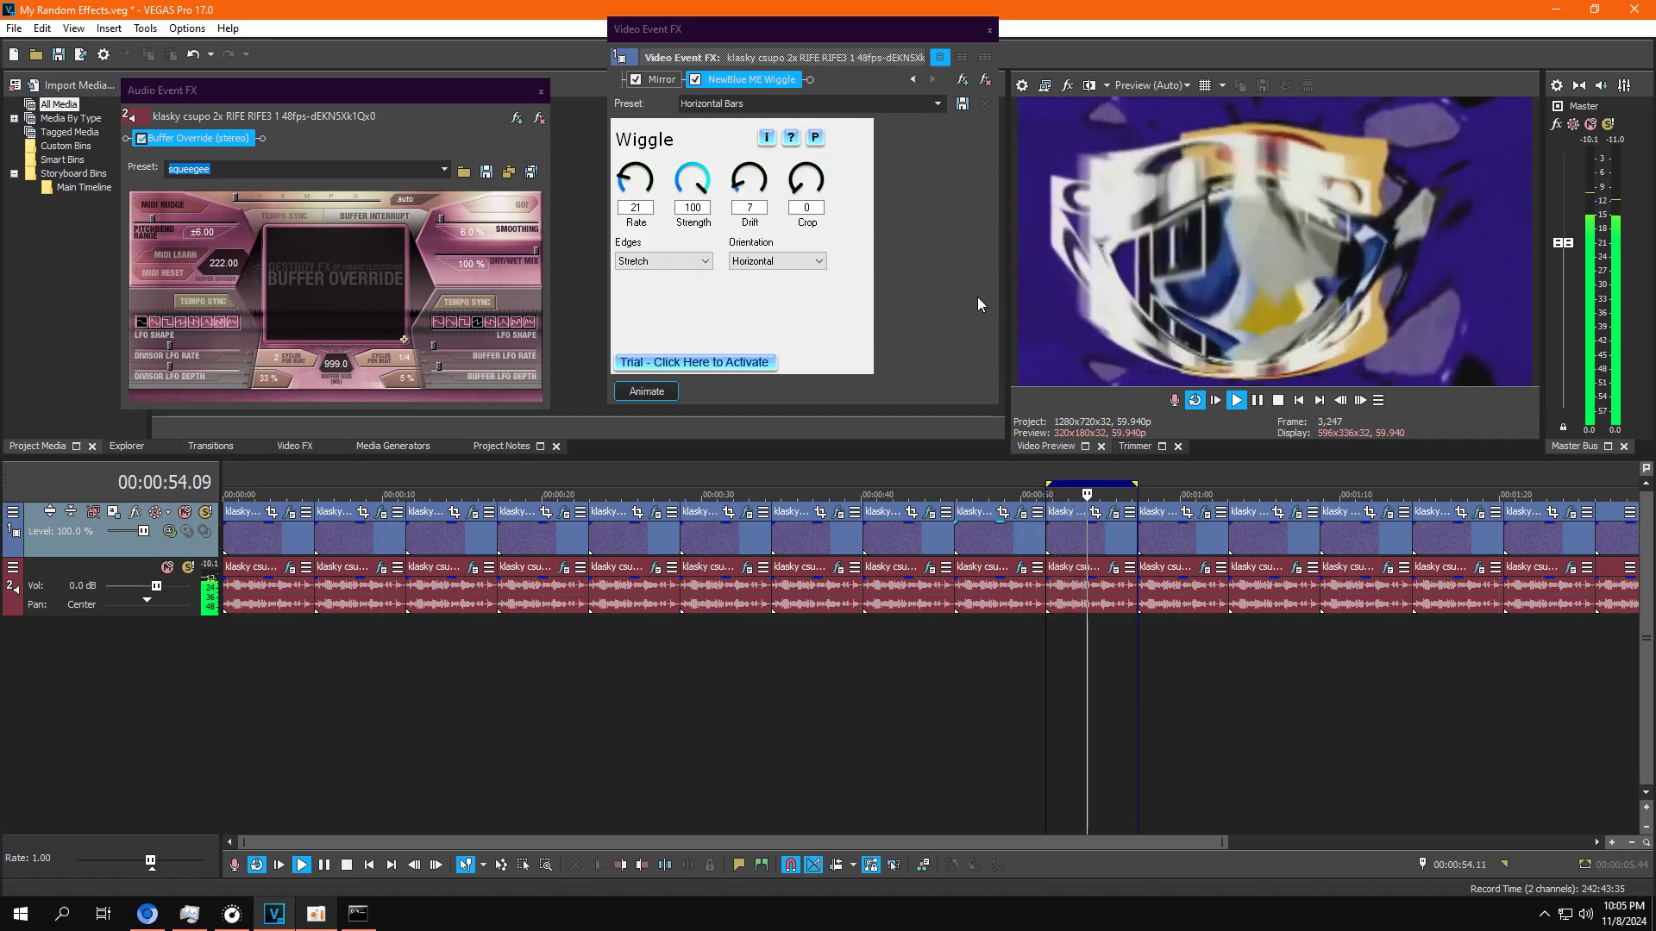
Step: Select the eleventh clip, pause playback, and open its video and audio effects
double_click(1201, 534)
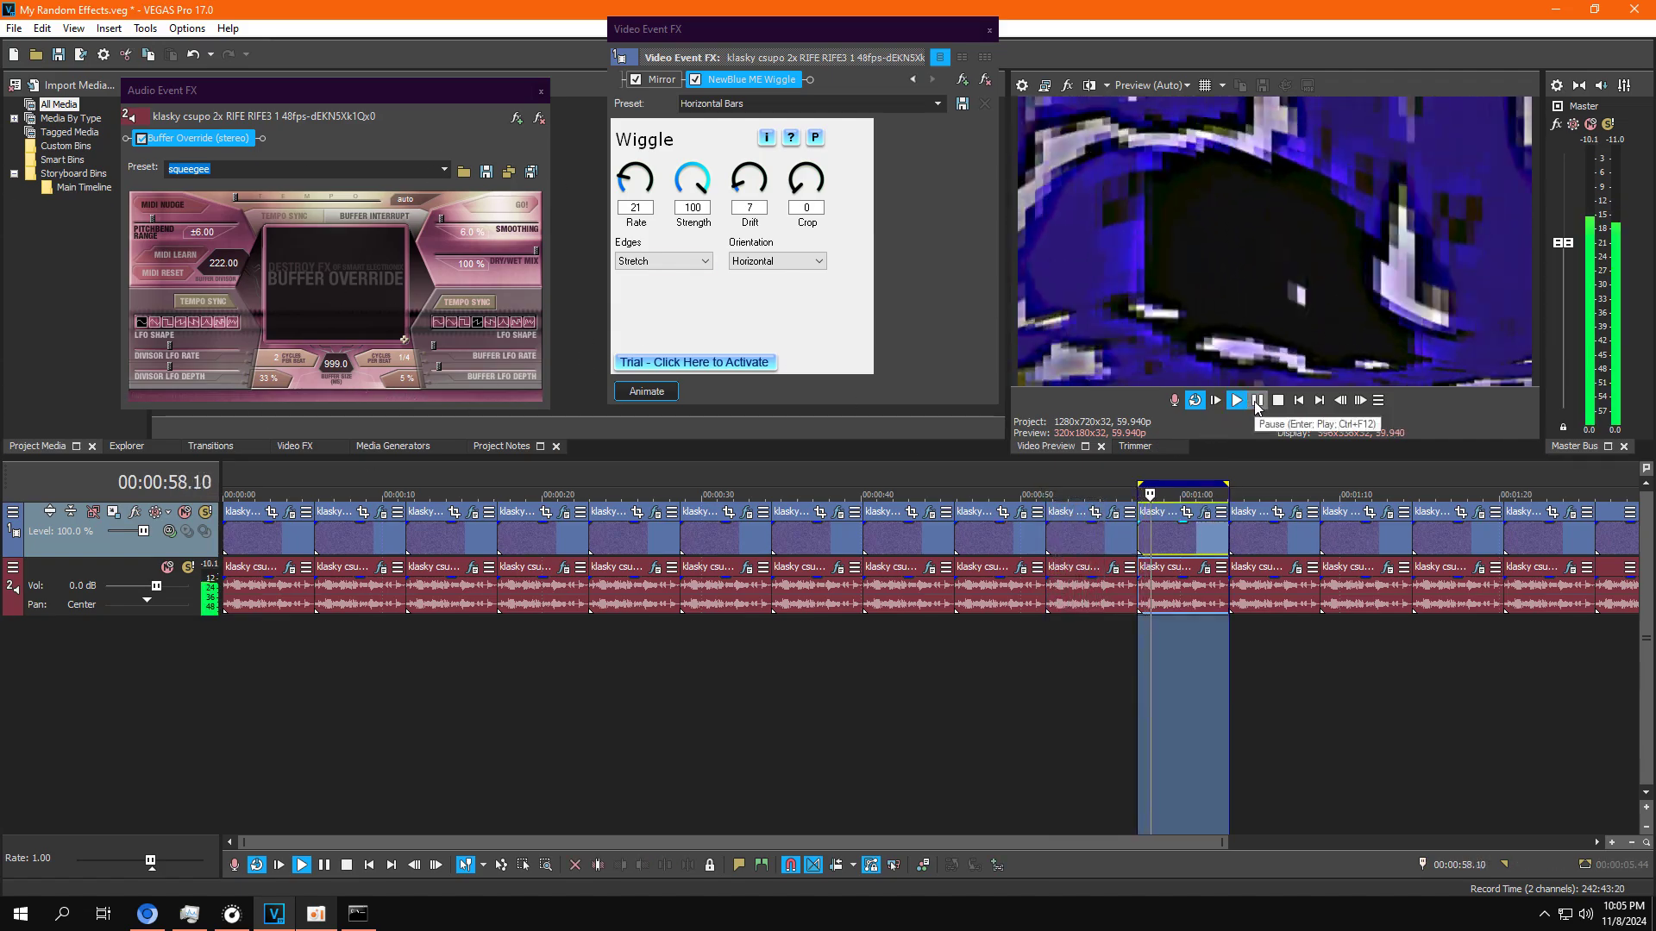
left_click(1256, 400)
left_click(1203, 512)
left_click(1206, 570)
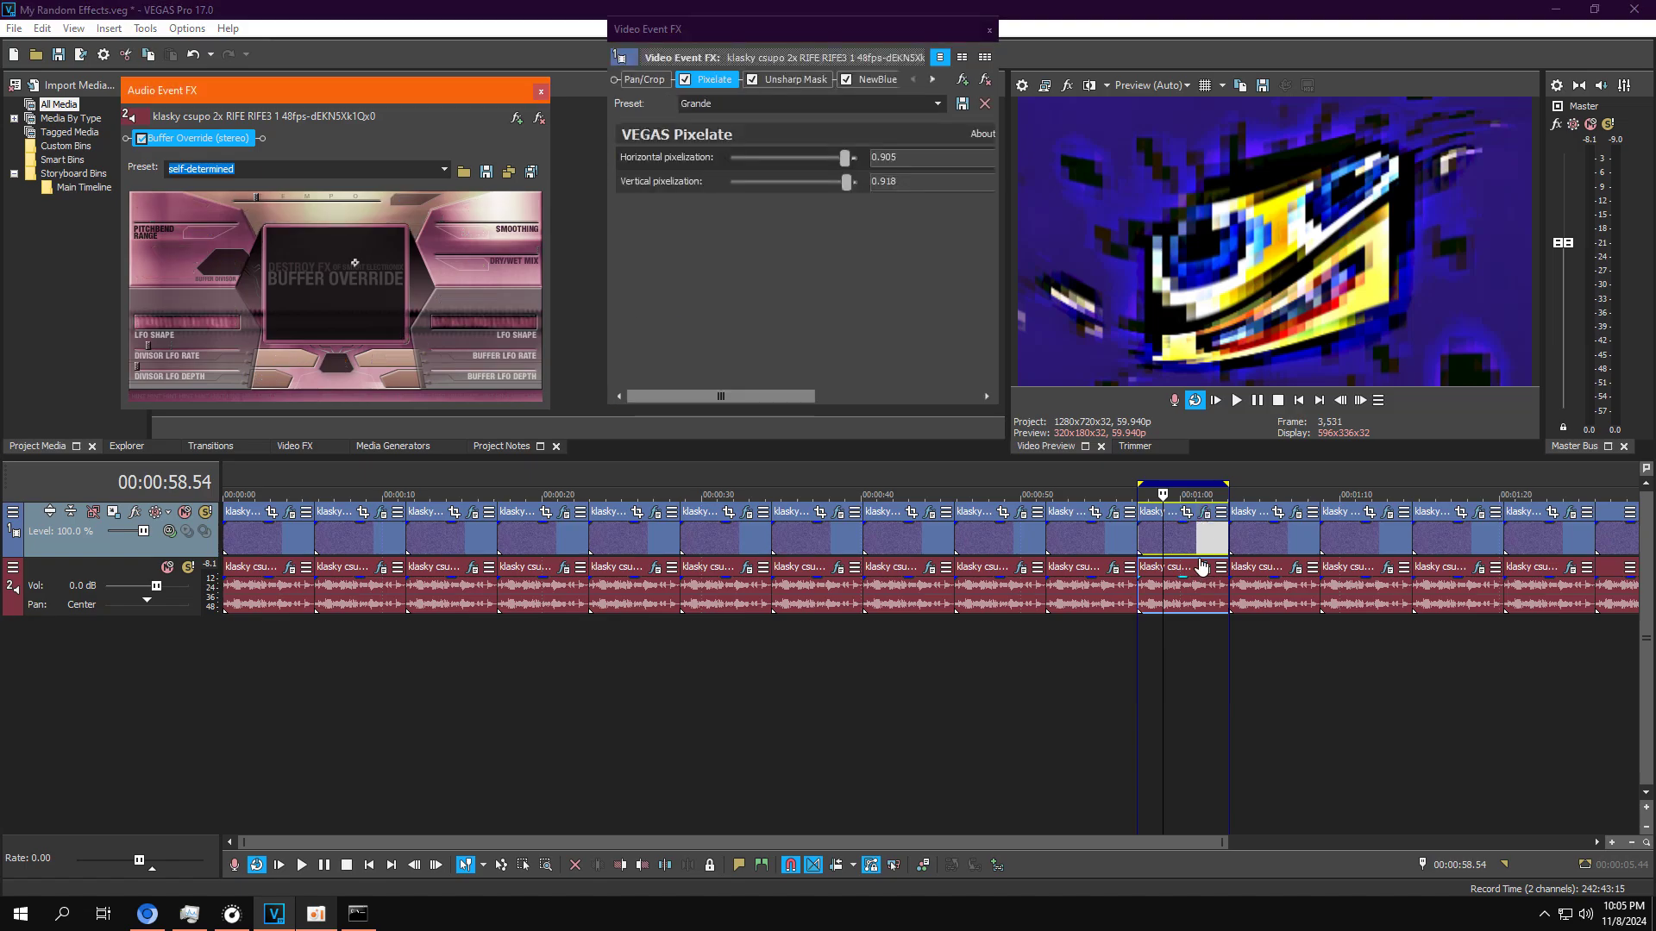
Step: Step through the eleventh clip's Unsharp Mask and NewBlue ME Wiggle effects and resume playing the clip
left_click(807, 77)
left_click(932, 79)
left_click(932, 79)
left_click(932, 79)
left_click(714, 81)
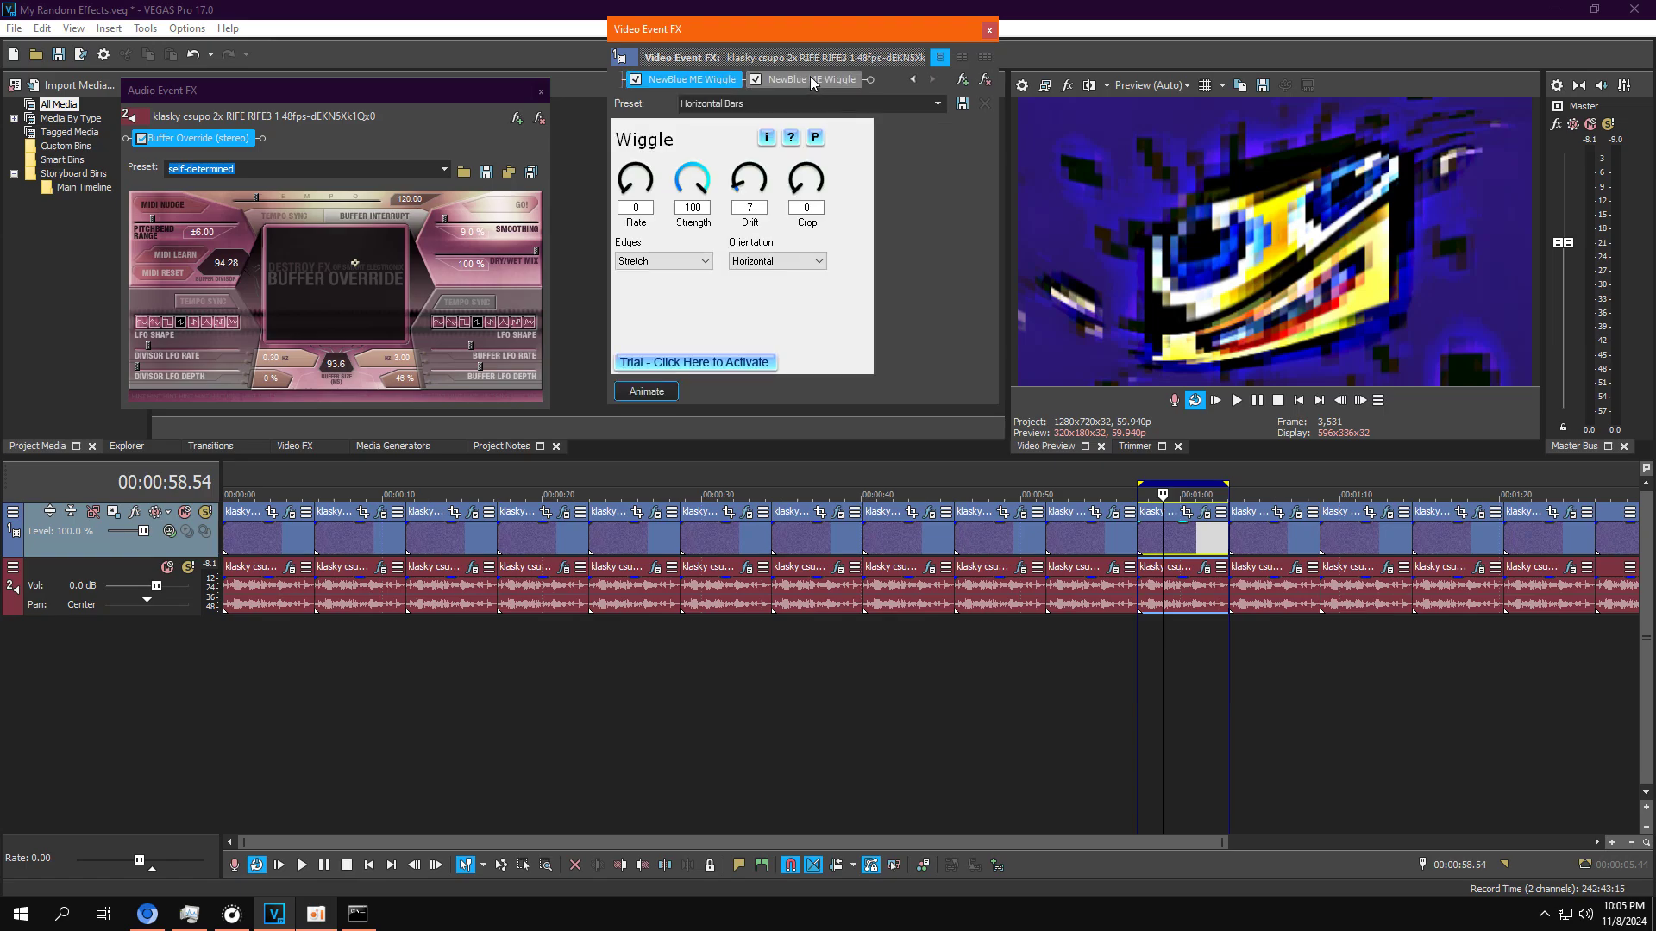
left_click(812, 82)
left_click(1235, 398)
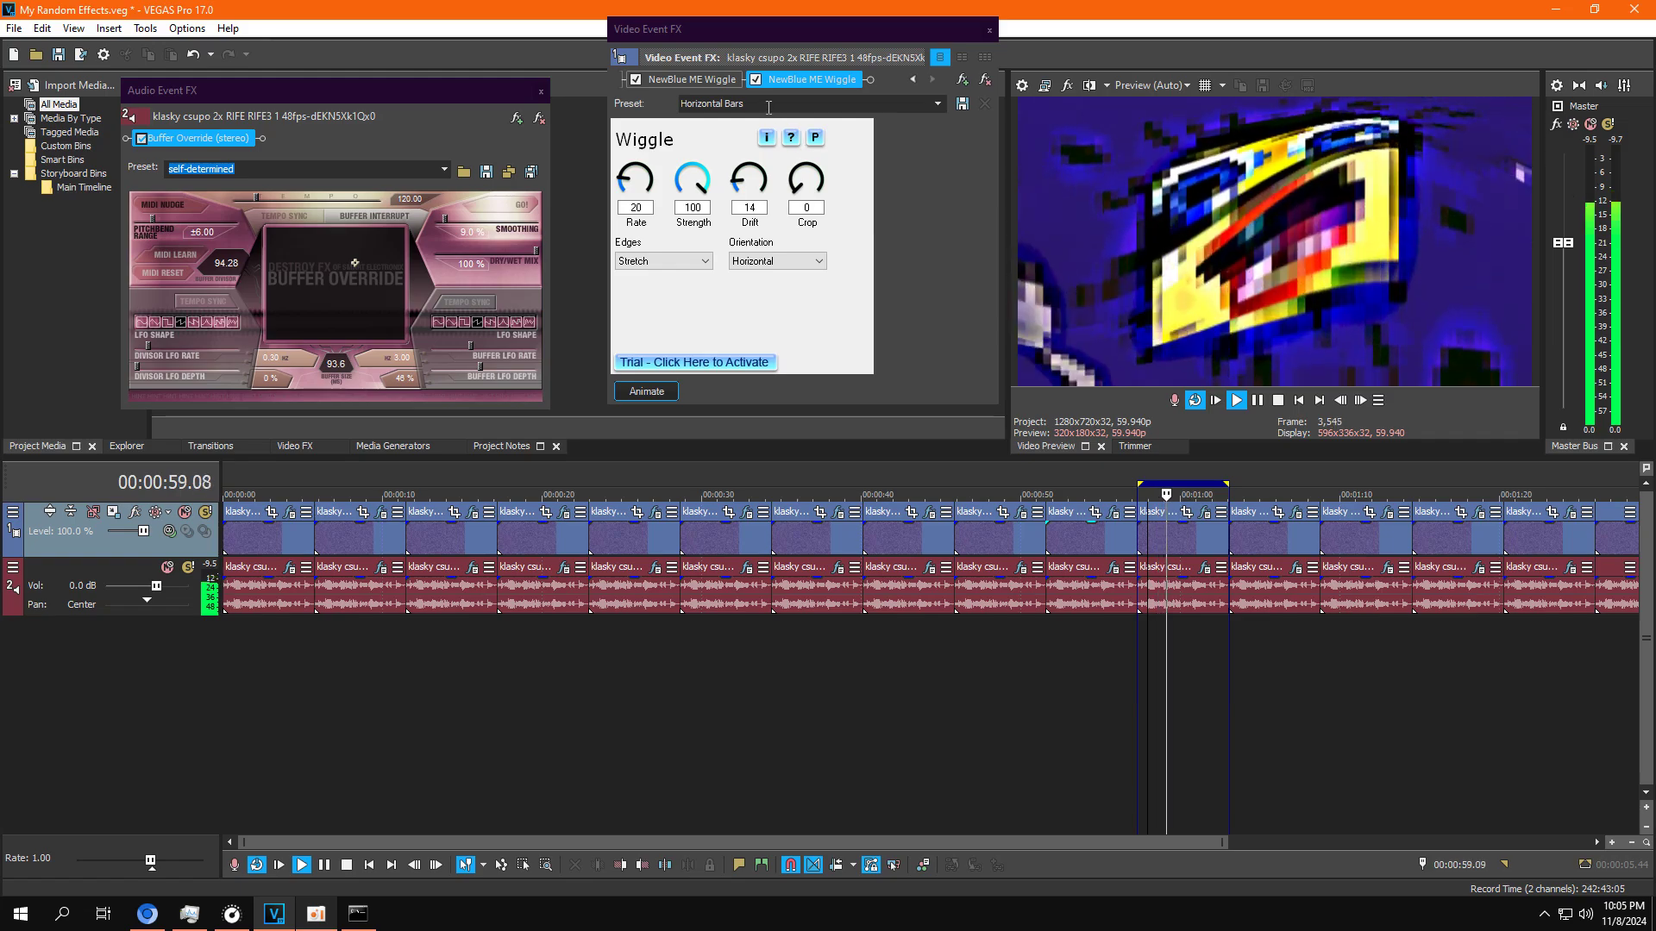
Step: Review the eleventh clip's Unsharp Mask while replaying the clip from its start, and close the video effects
left_click(912, 79)
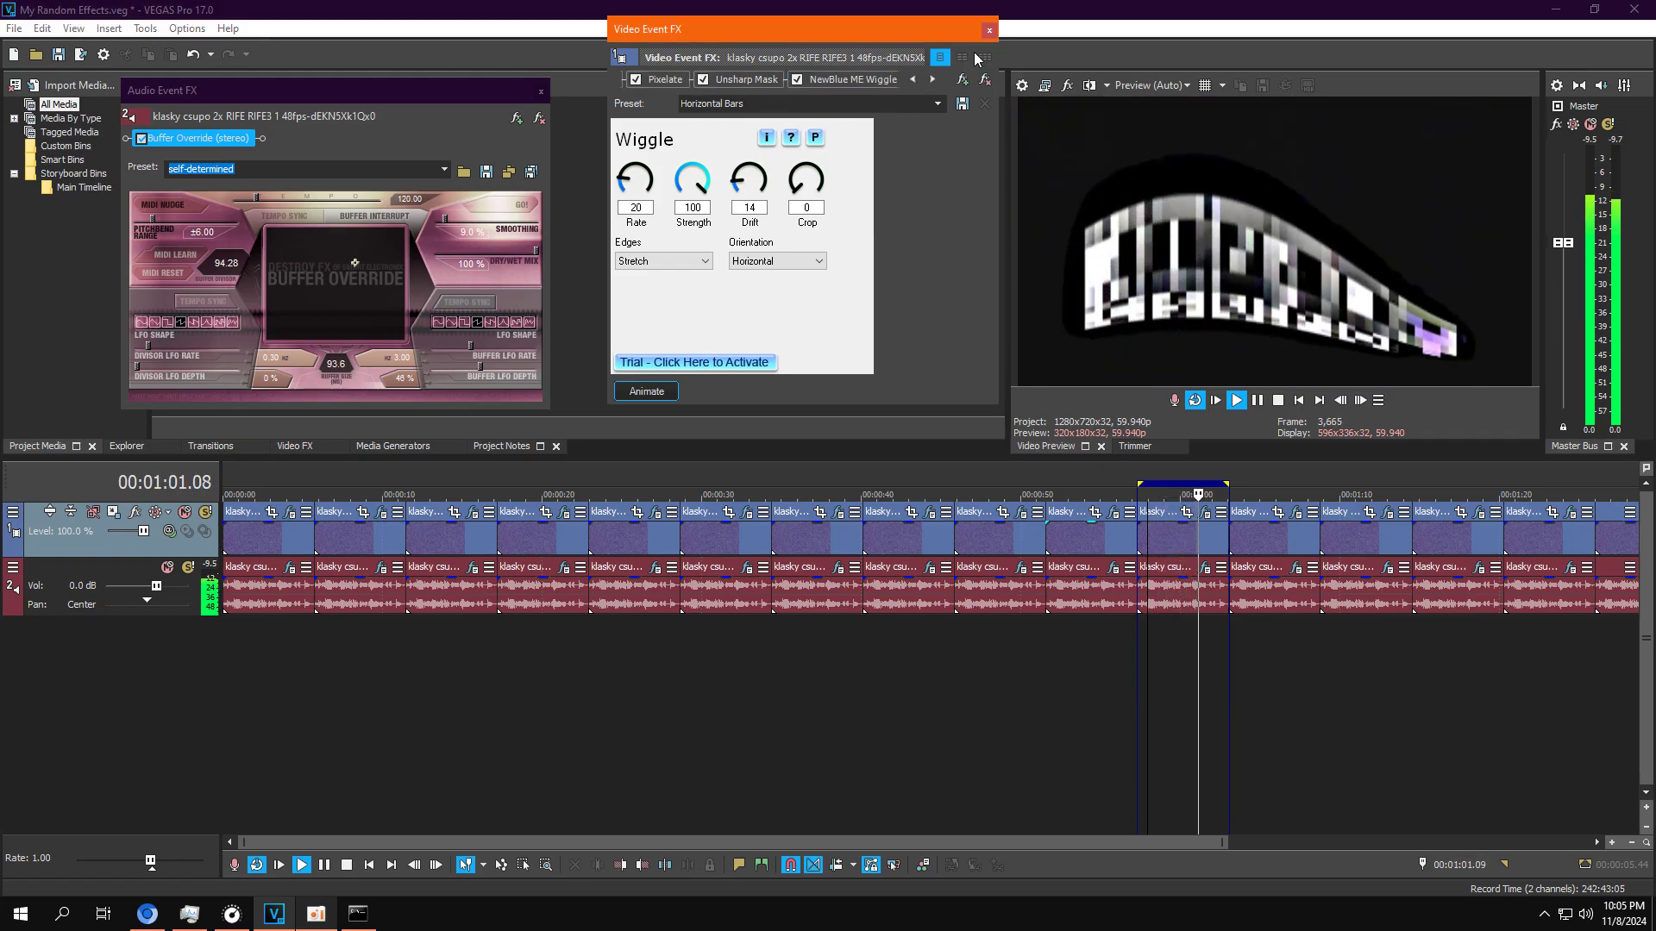
left_click(745, 79)
left_click(1154, 627)
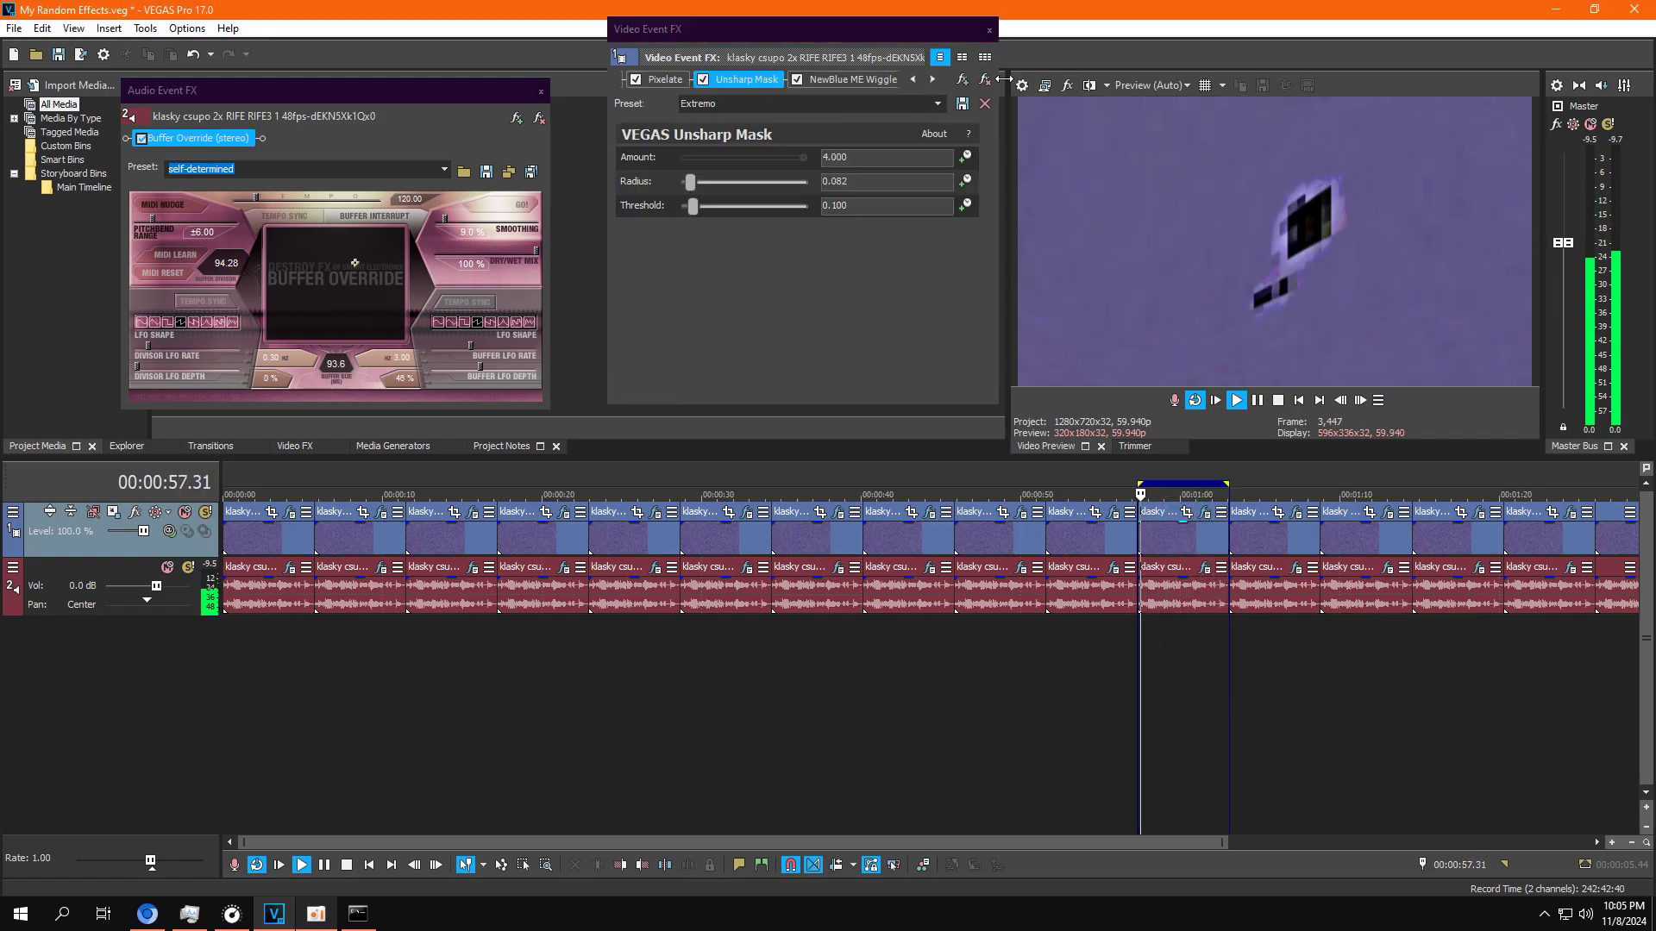
left_click(989, 30)
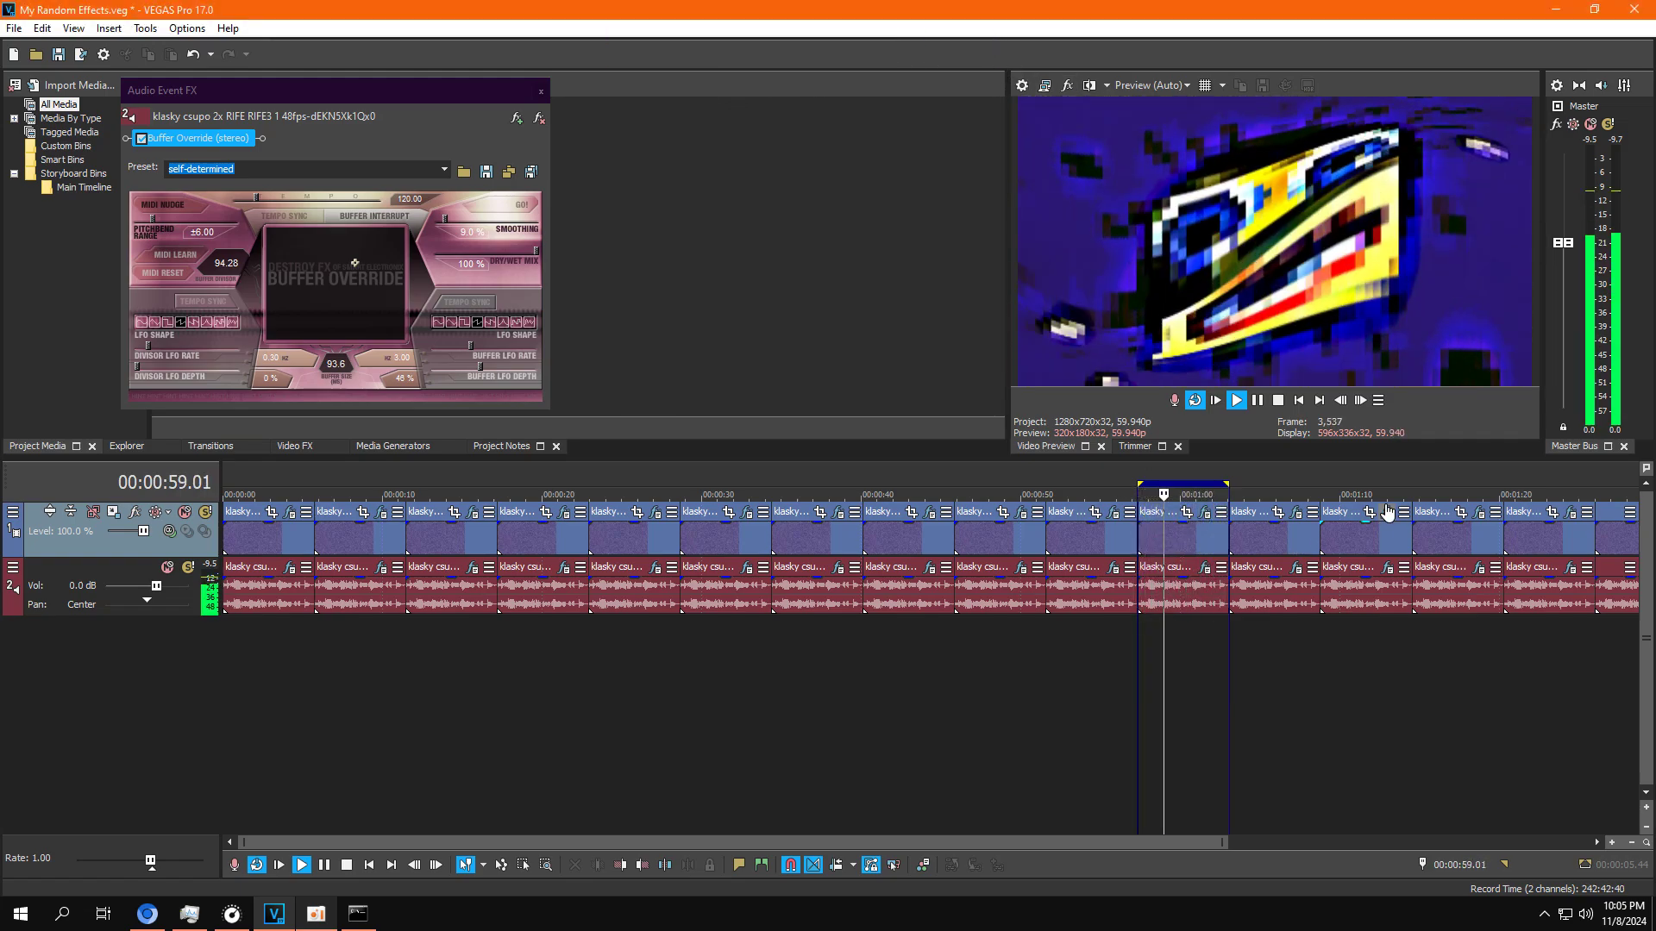
Step: Select the twelfth clip, open its video and audio effects, and pause playback
double_click(1239, 539)
left_click(1295, 511)
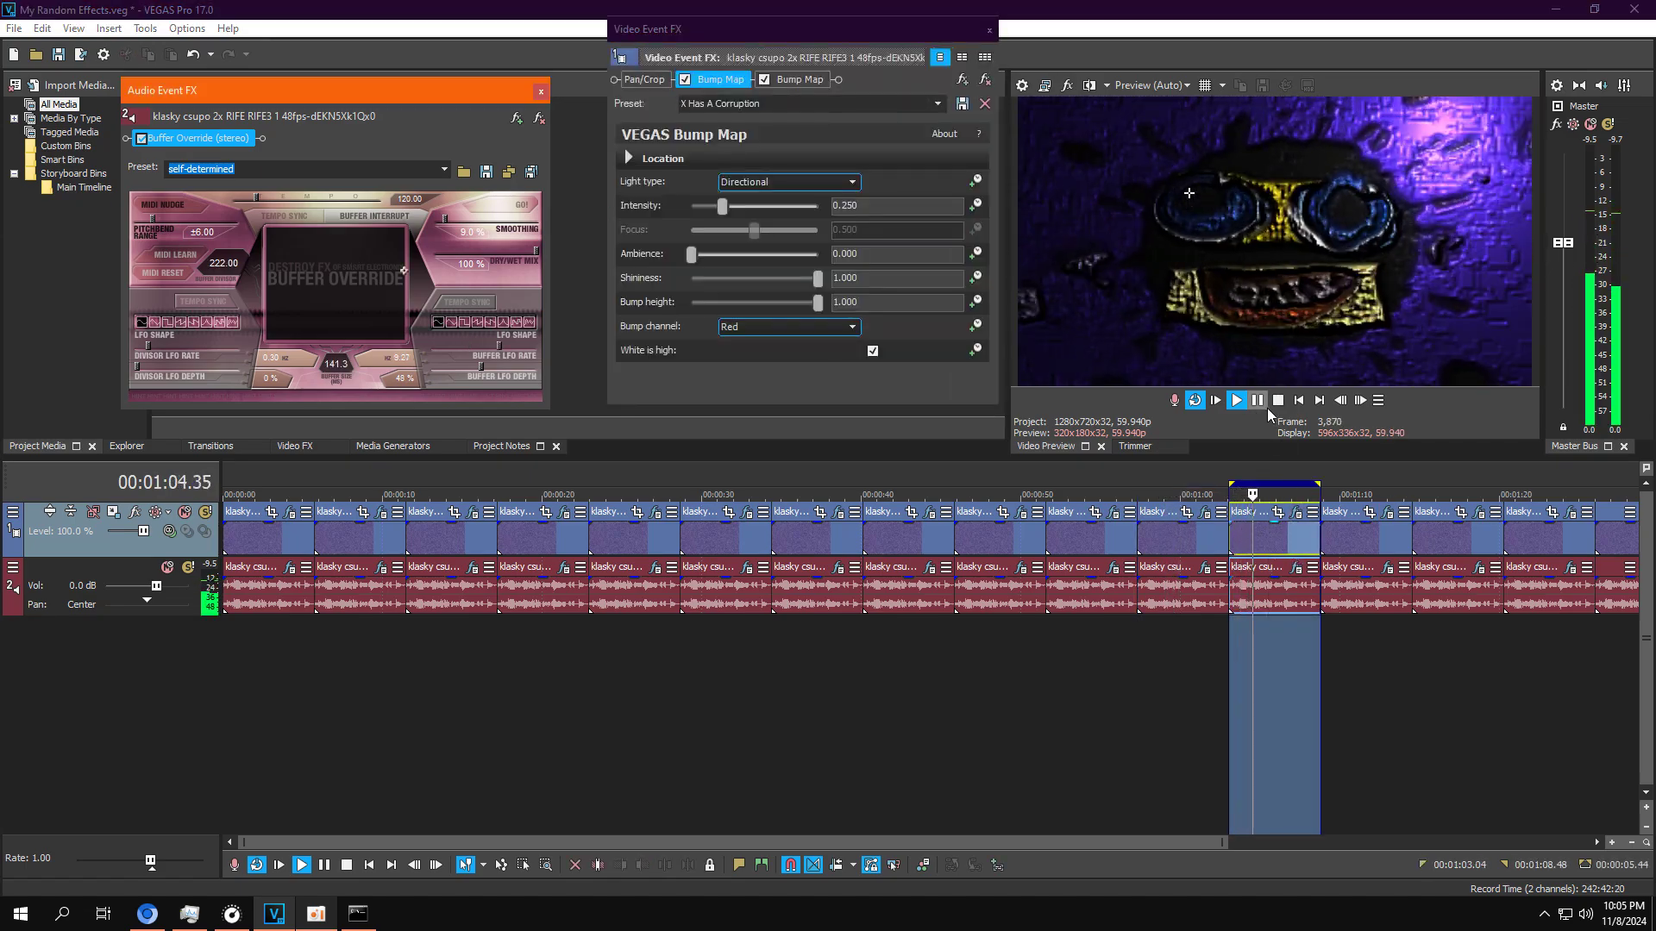
left_click(1259, 401)
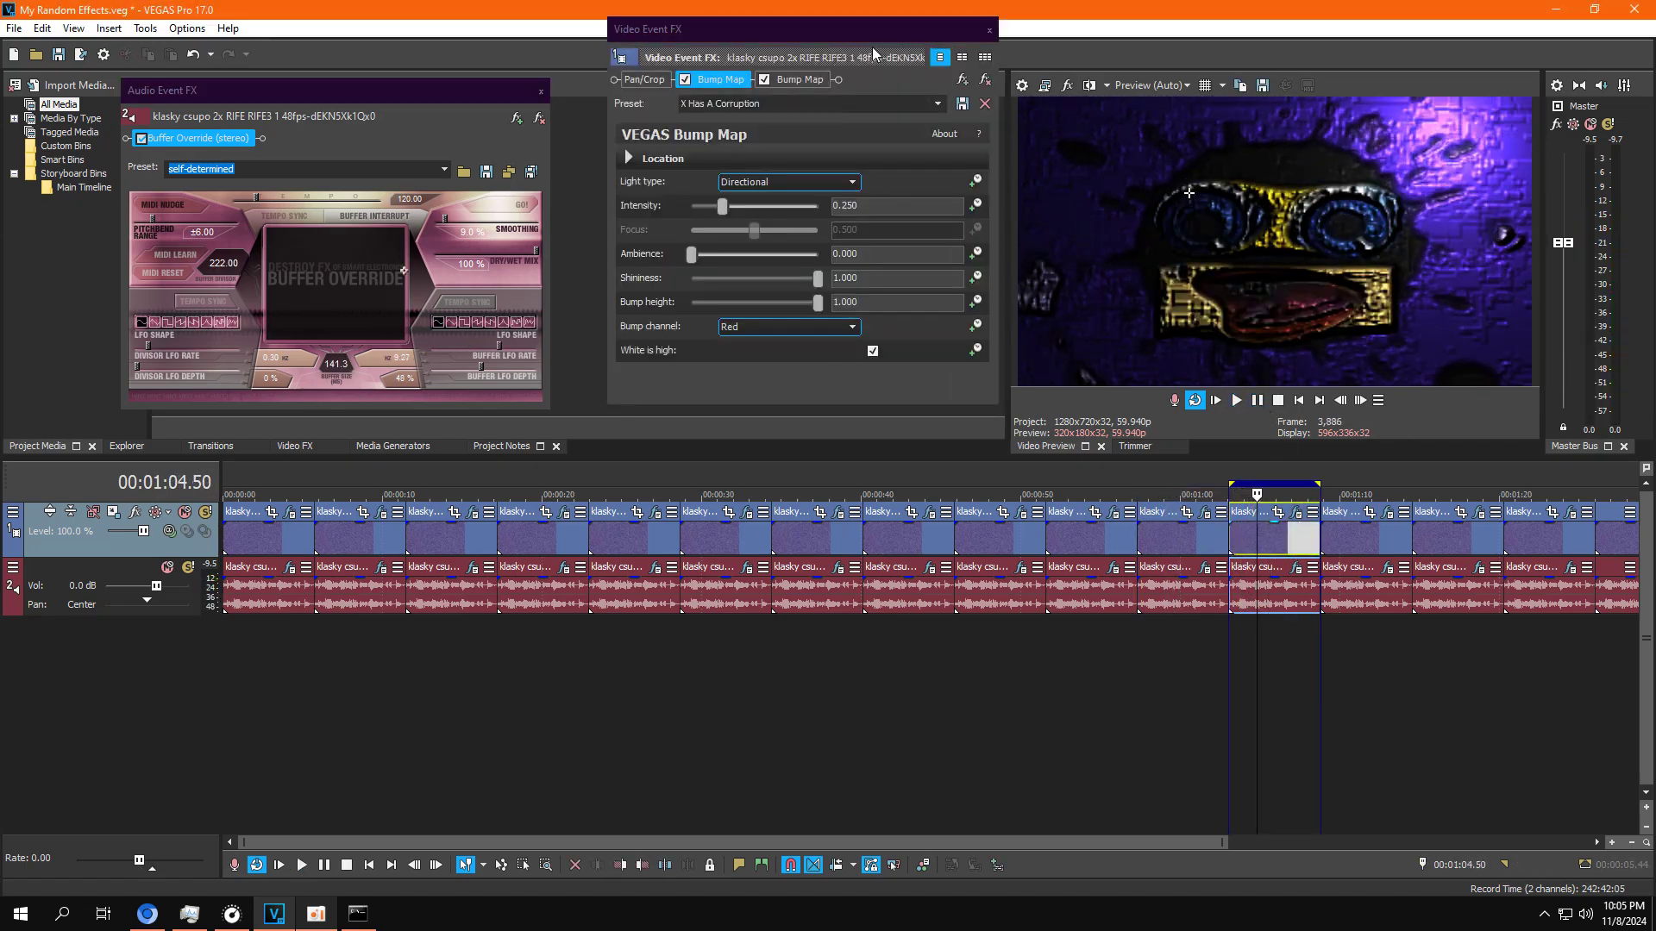
Step: Play the twelfth clip and apply the Upper-Right Glow preset to its second Bump Map
left_click(805, 79)
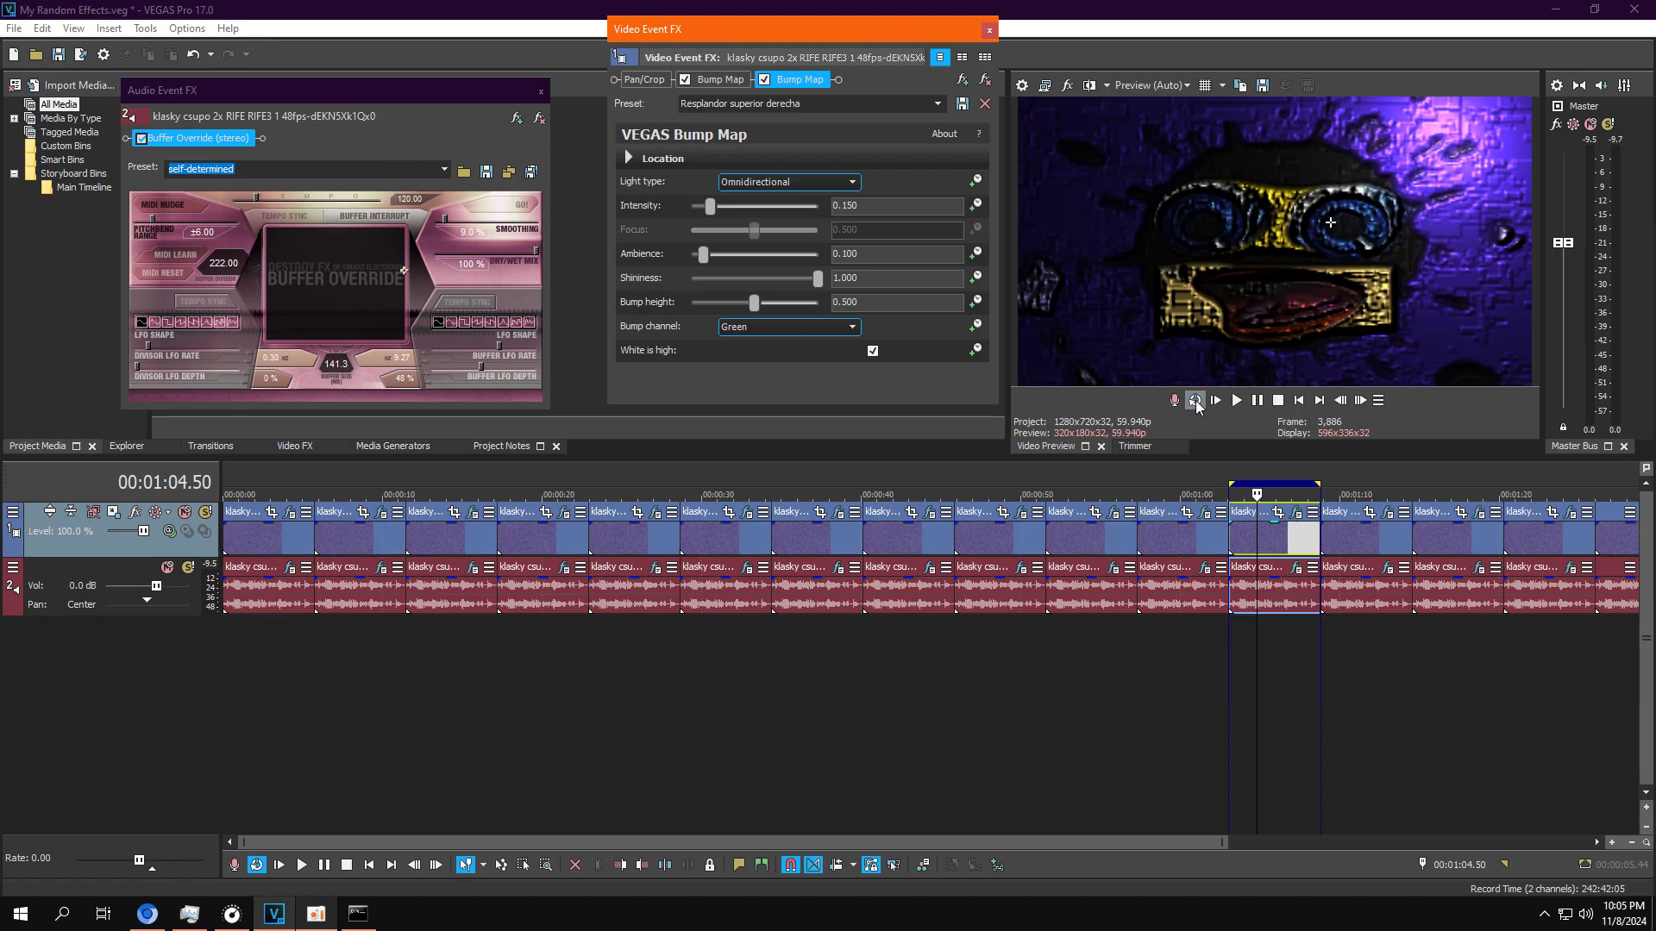
left_click(1233, 399)
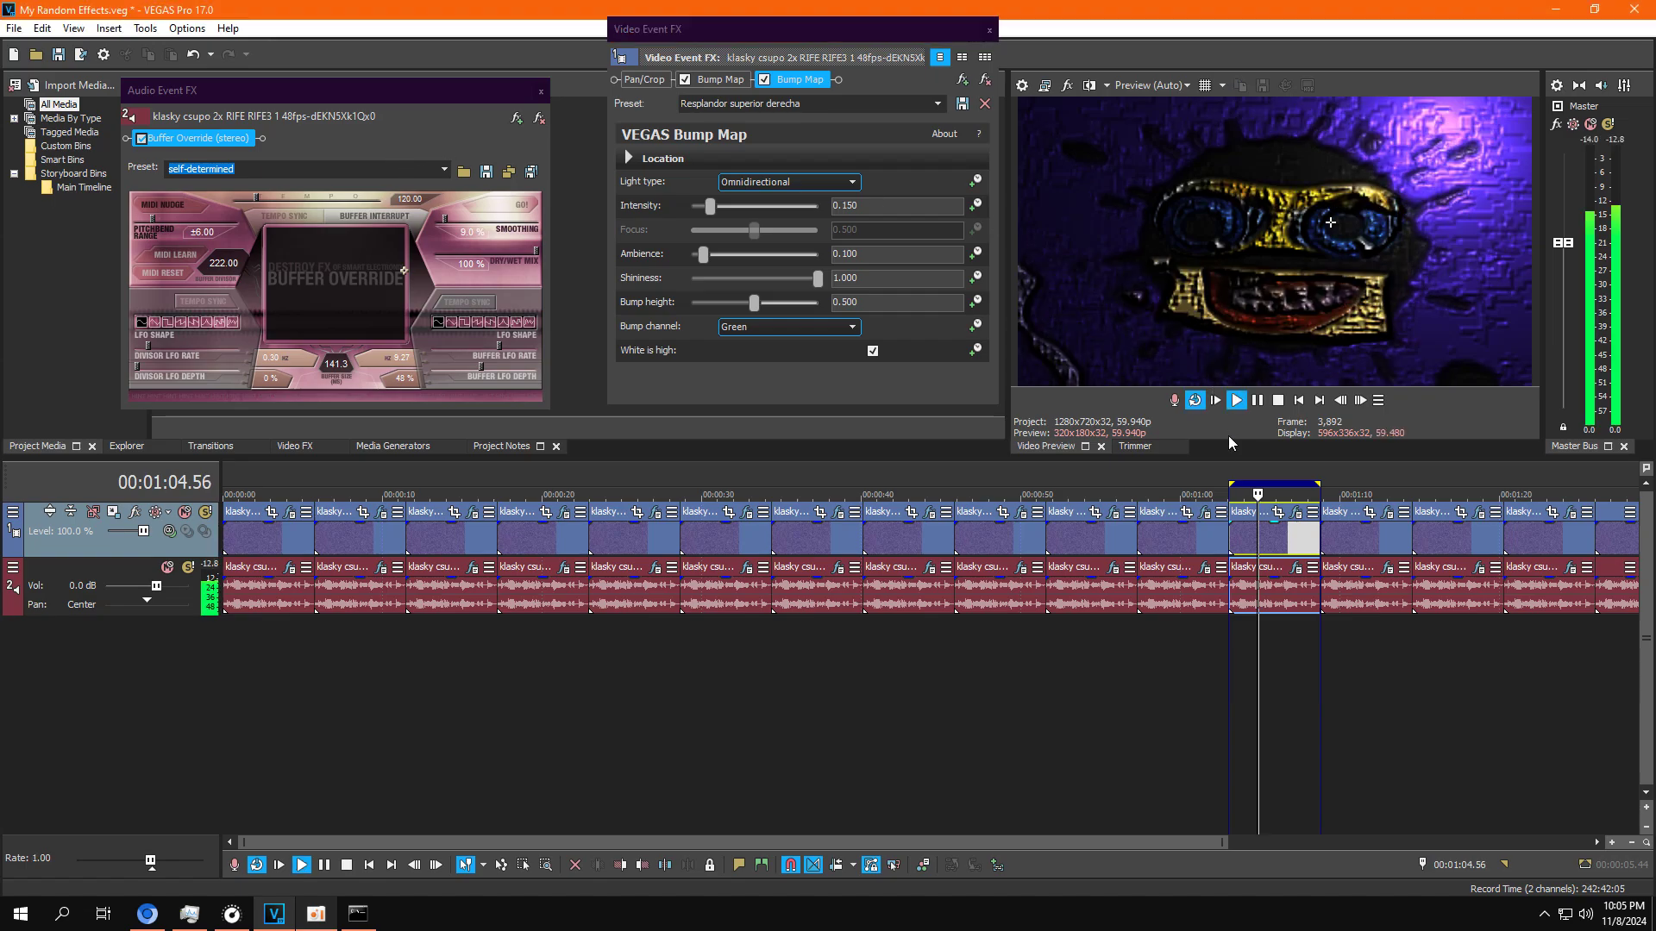
left_click(937, 103)
left_click(889, 152)
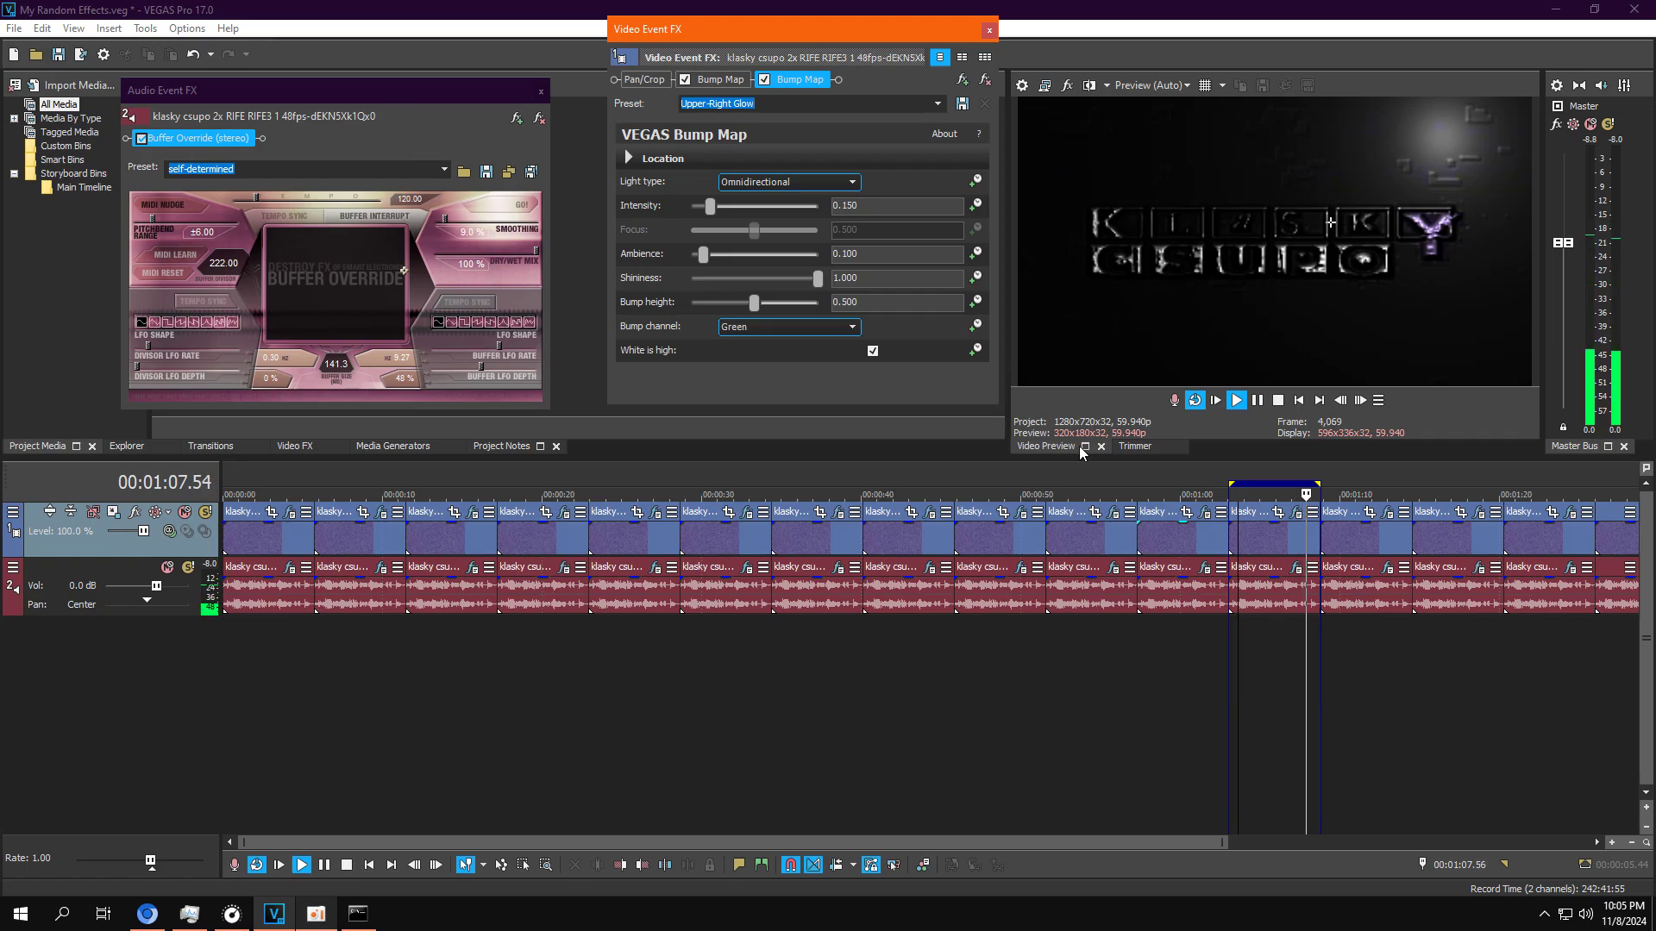
Step: Select the thirteenth clip, pause playback, and open its video and audio effects
scroll(1286, 676, "down", 3)
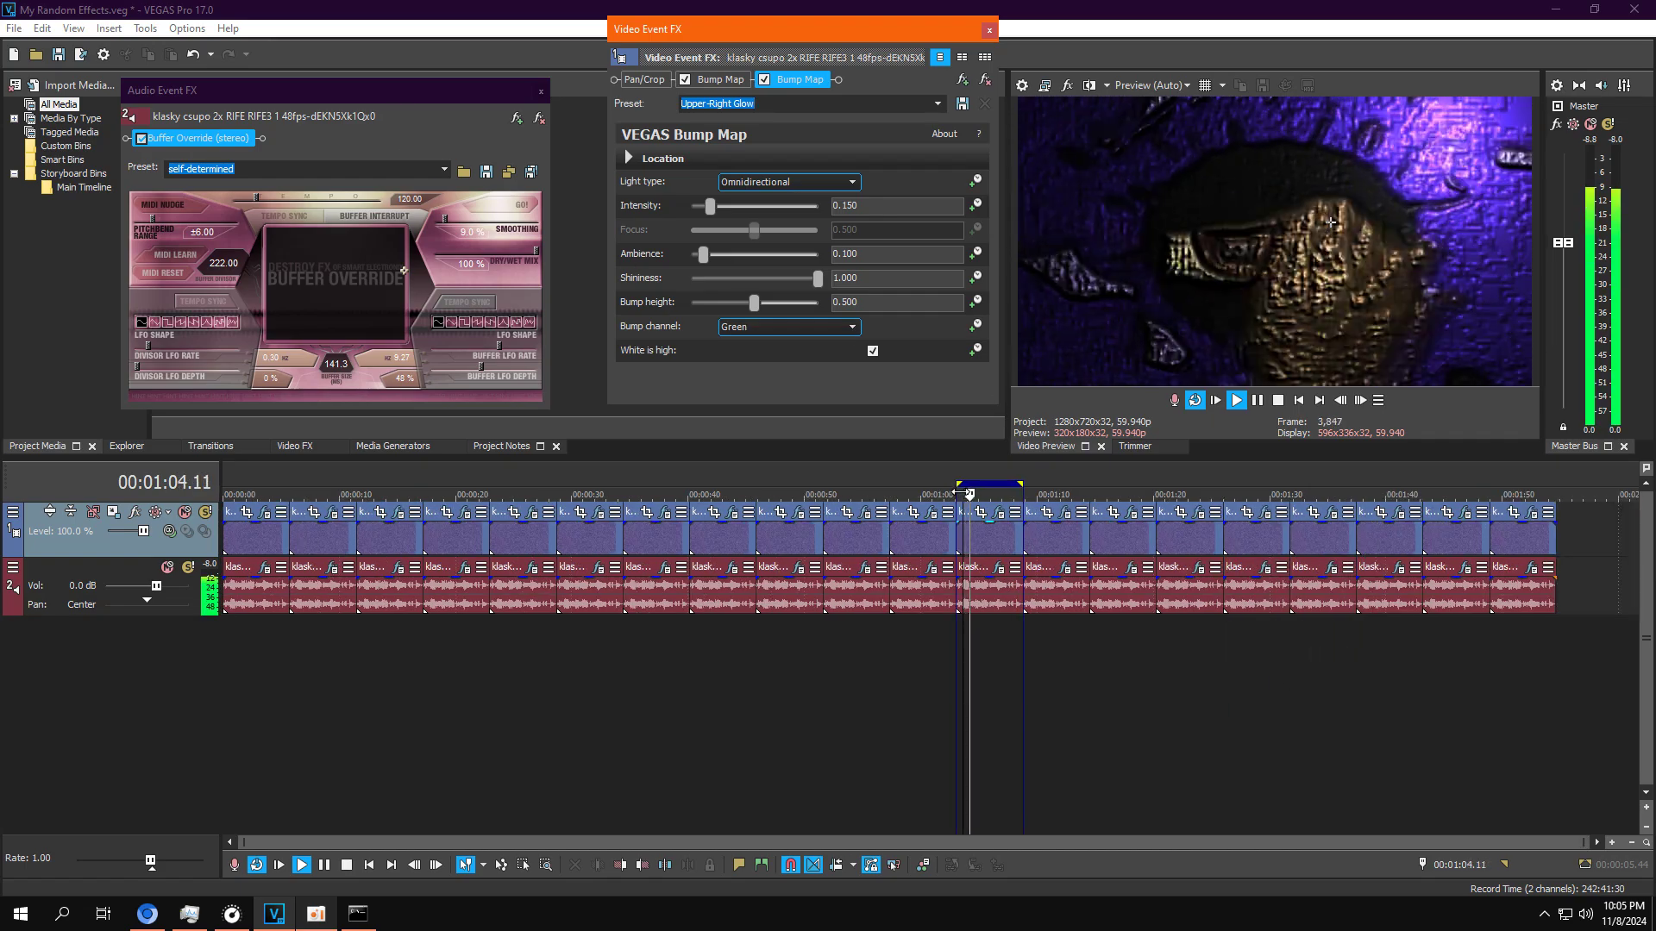
double_click(1064, 544)
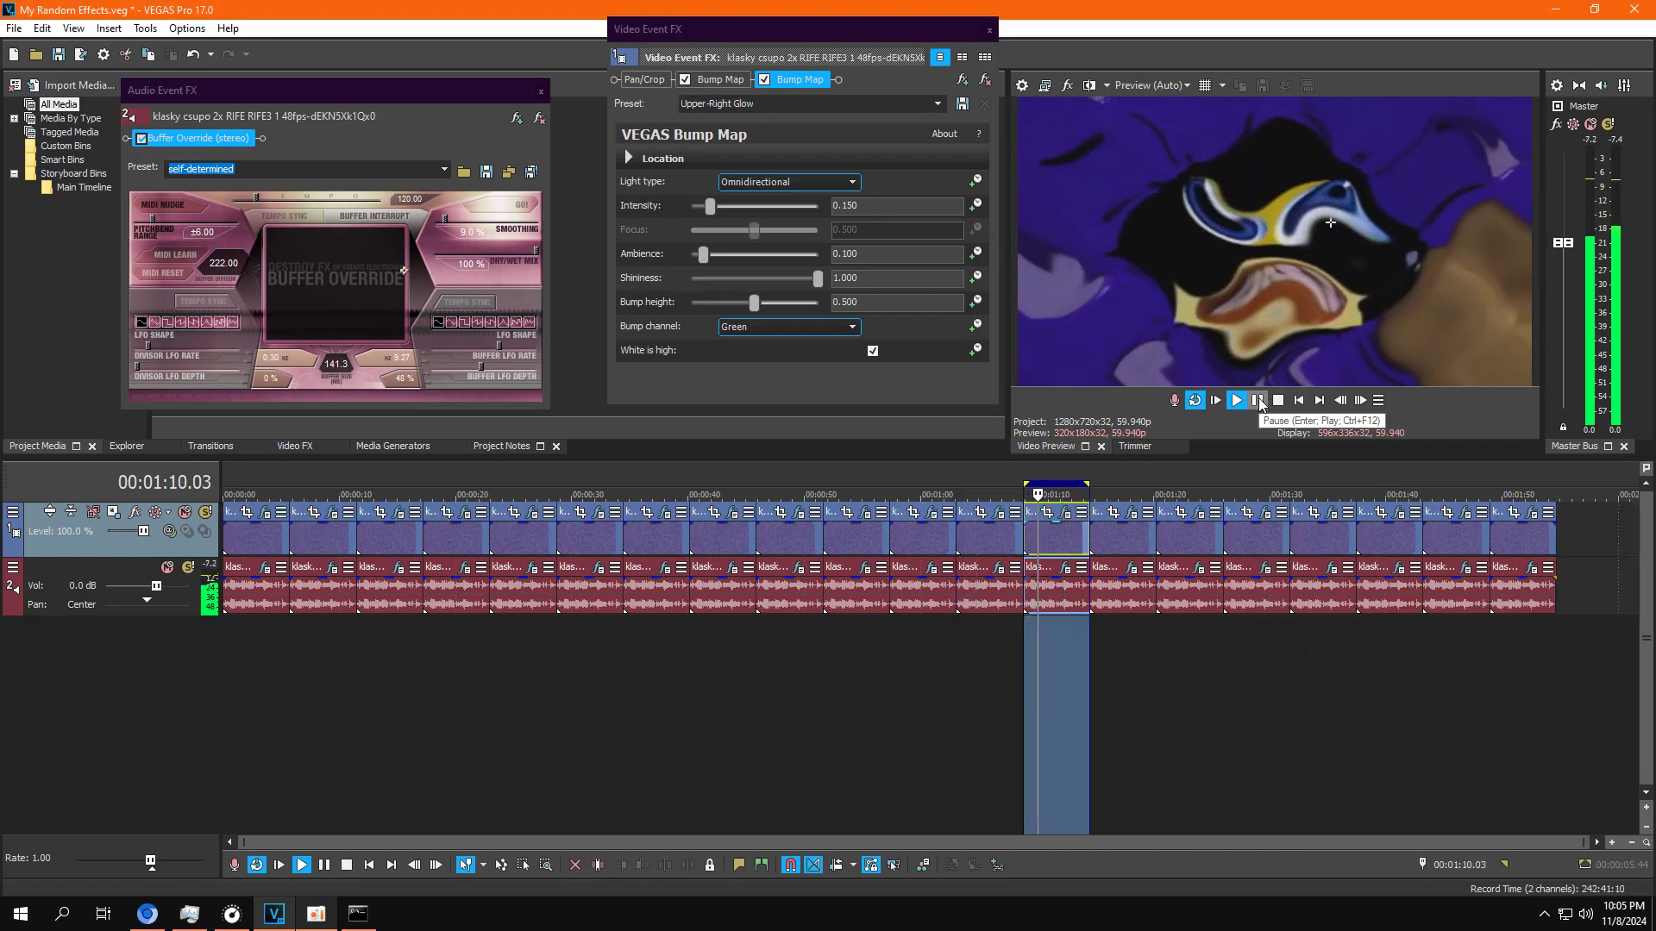
left_click(1256, 400)
left_click(1065, 515)
left_click(1064, 569)
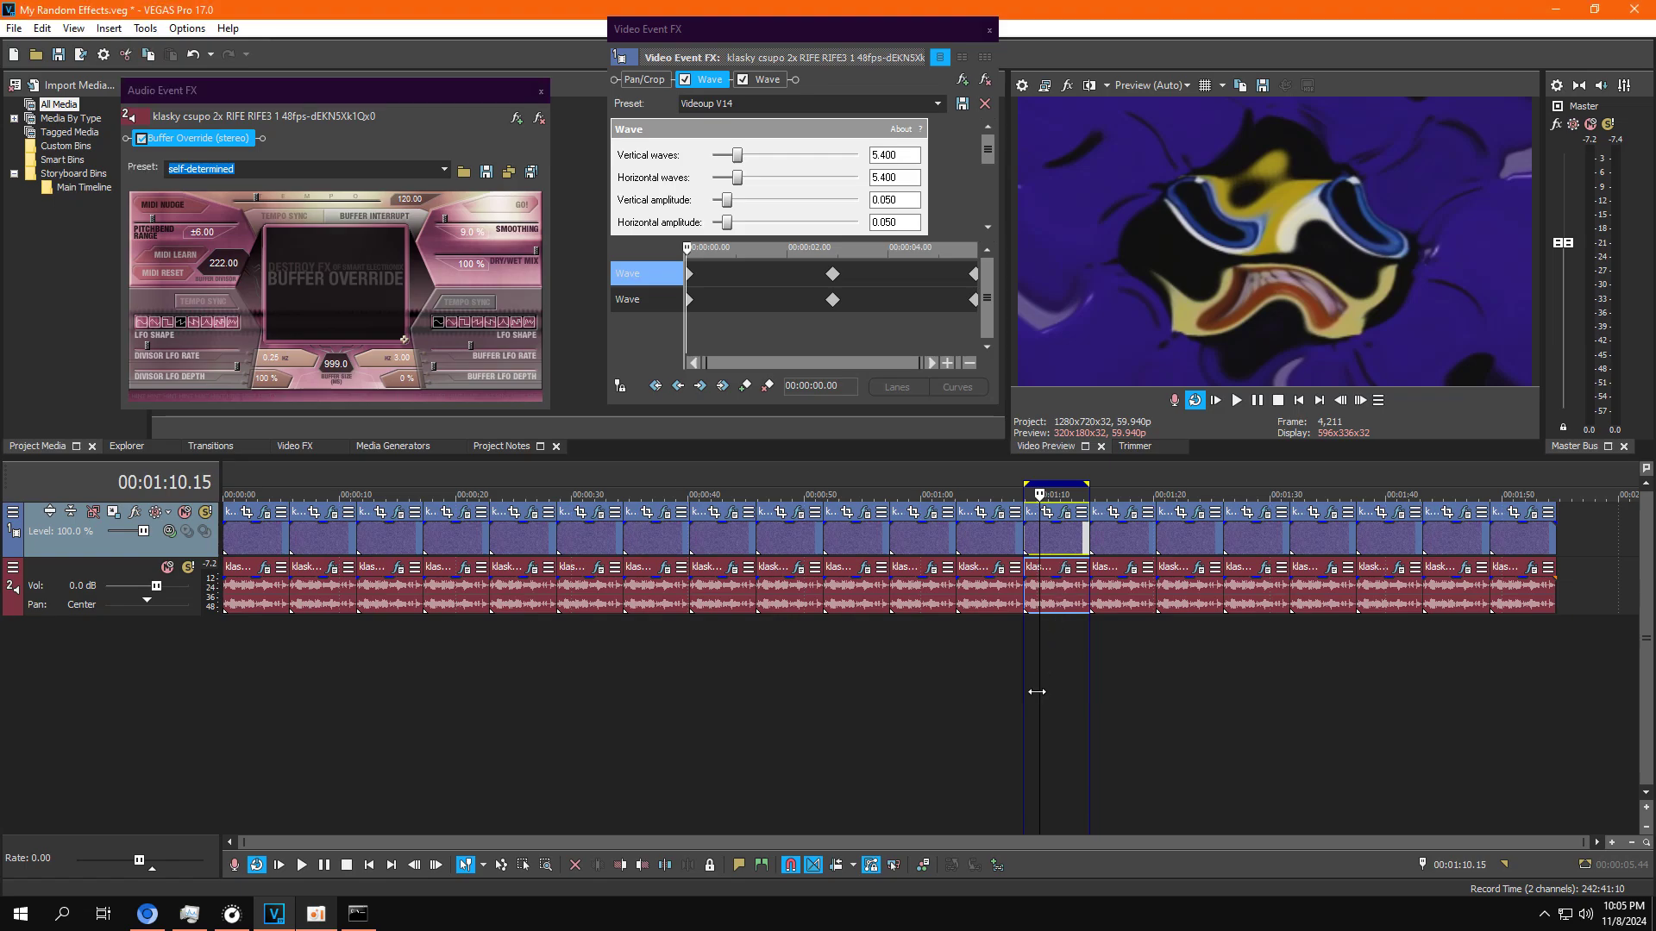
Step: Return the playhead to the thirteenth clip's start and view the first Wave effect's middle keyframe
left_click(1036, 692)
left_click(1027, 707)
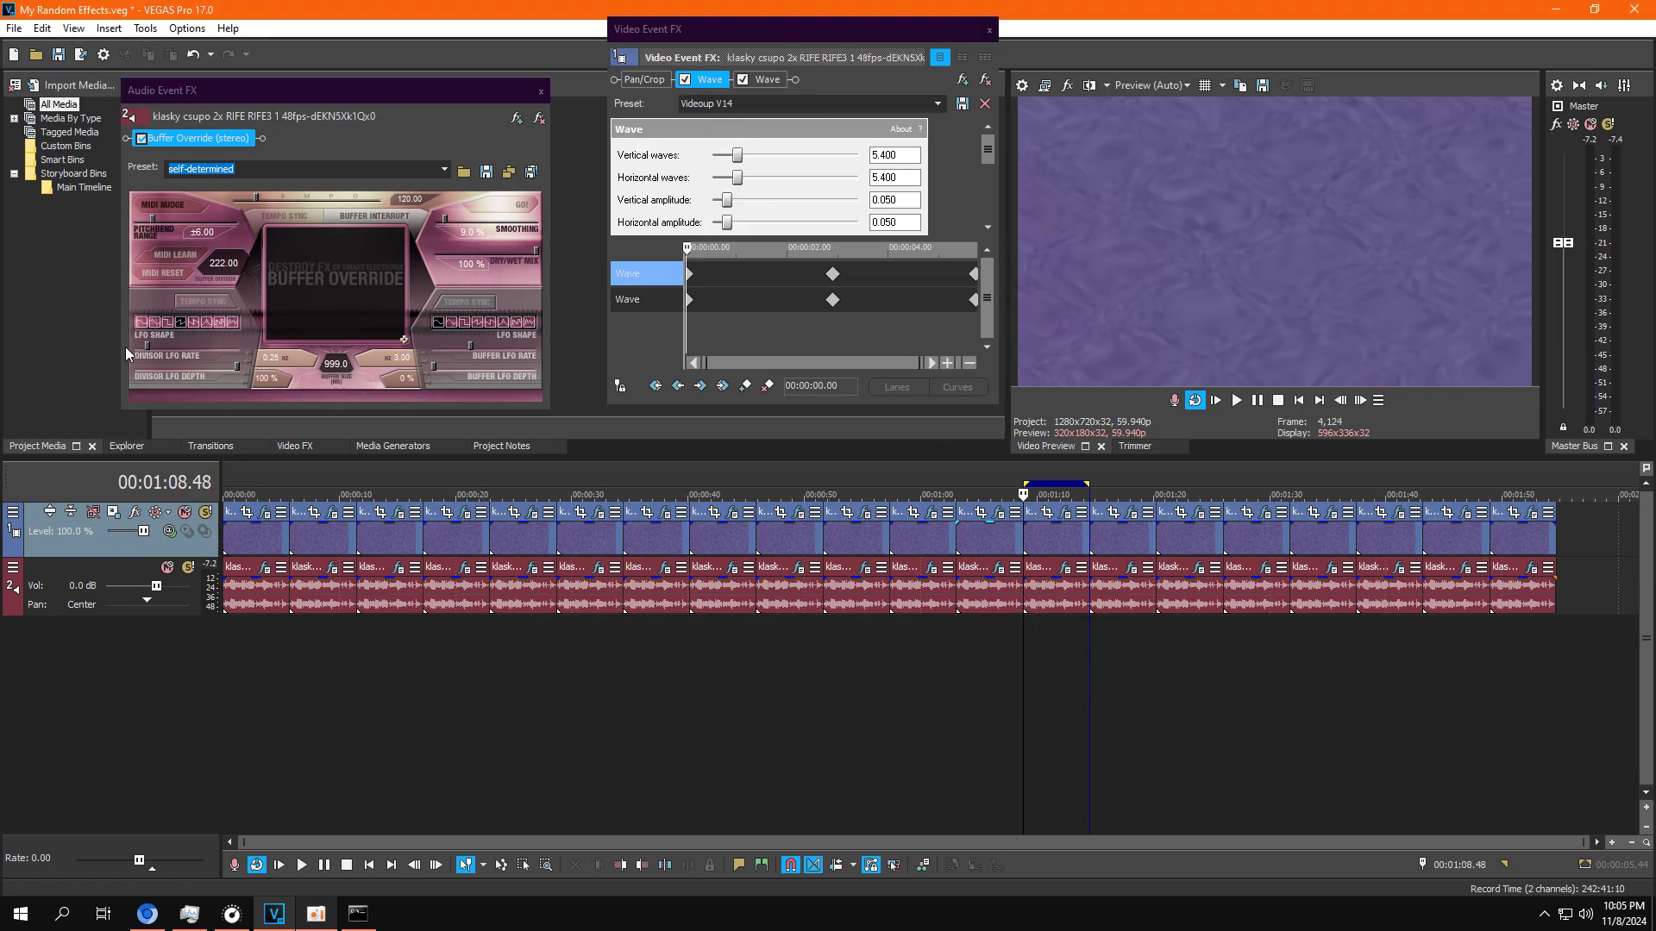
left_click(844, 50)
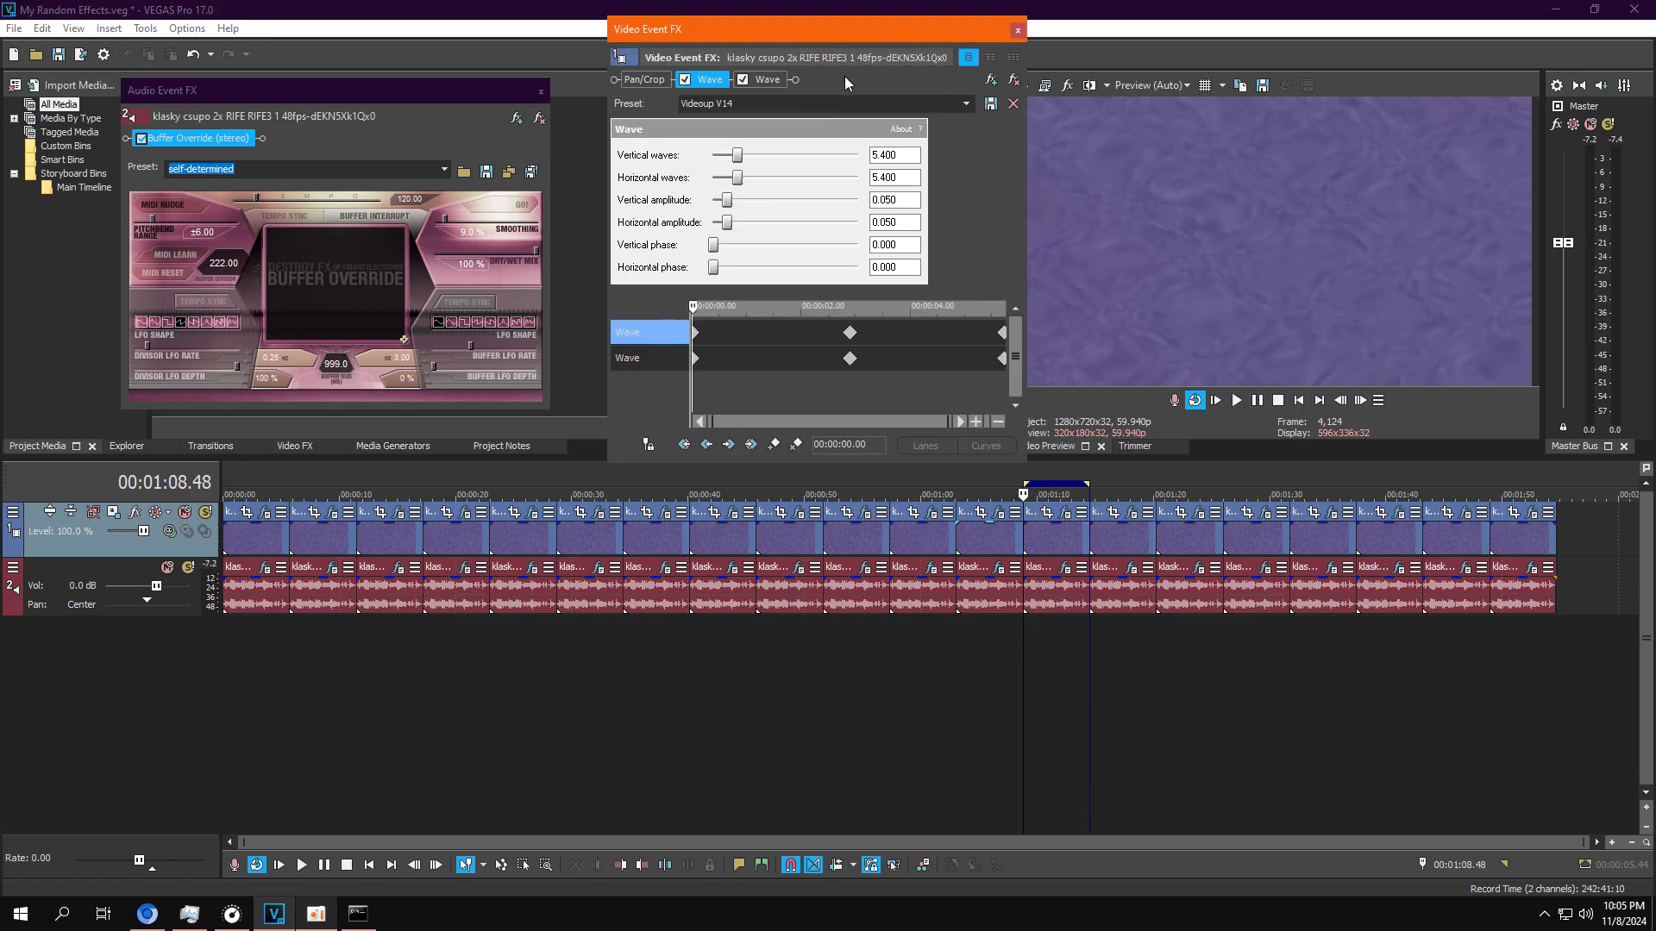
left_click(849, 333)
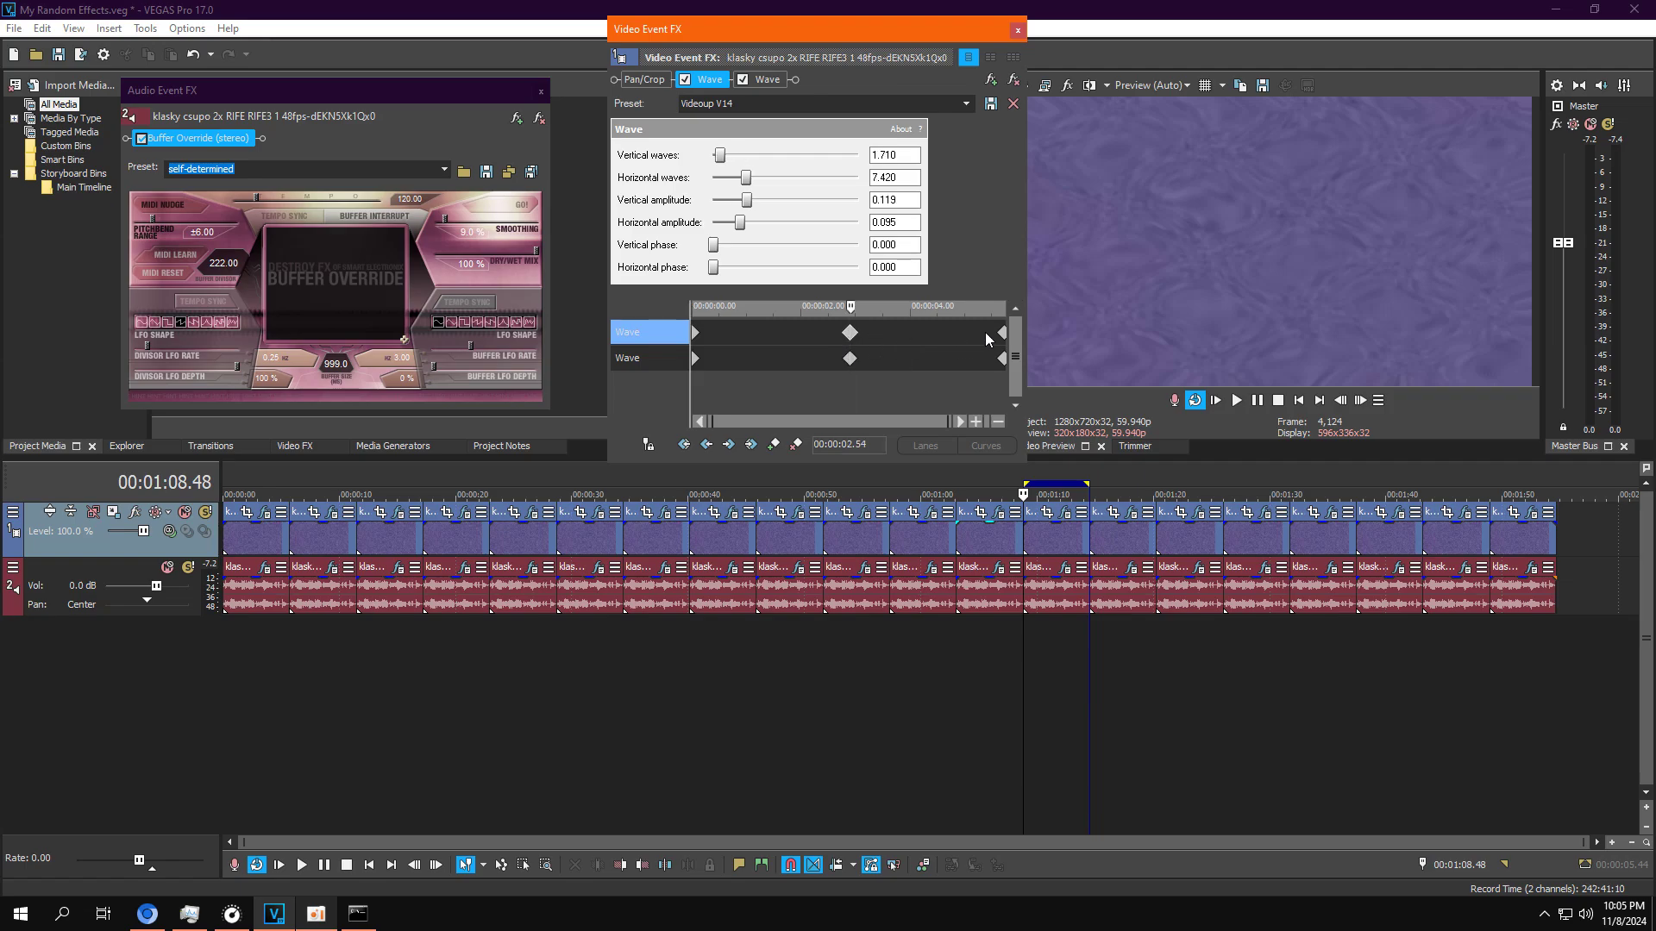
Step: Step through the keyframes of the thirteenth clip's second Wave effect and play the clip
left_click(778, 81)
left_click(697, 358)
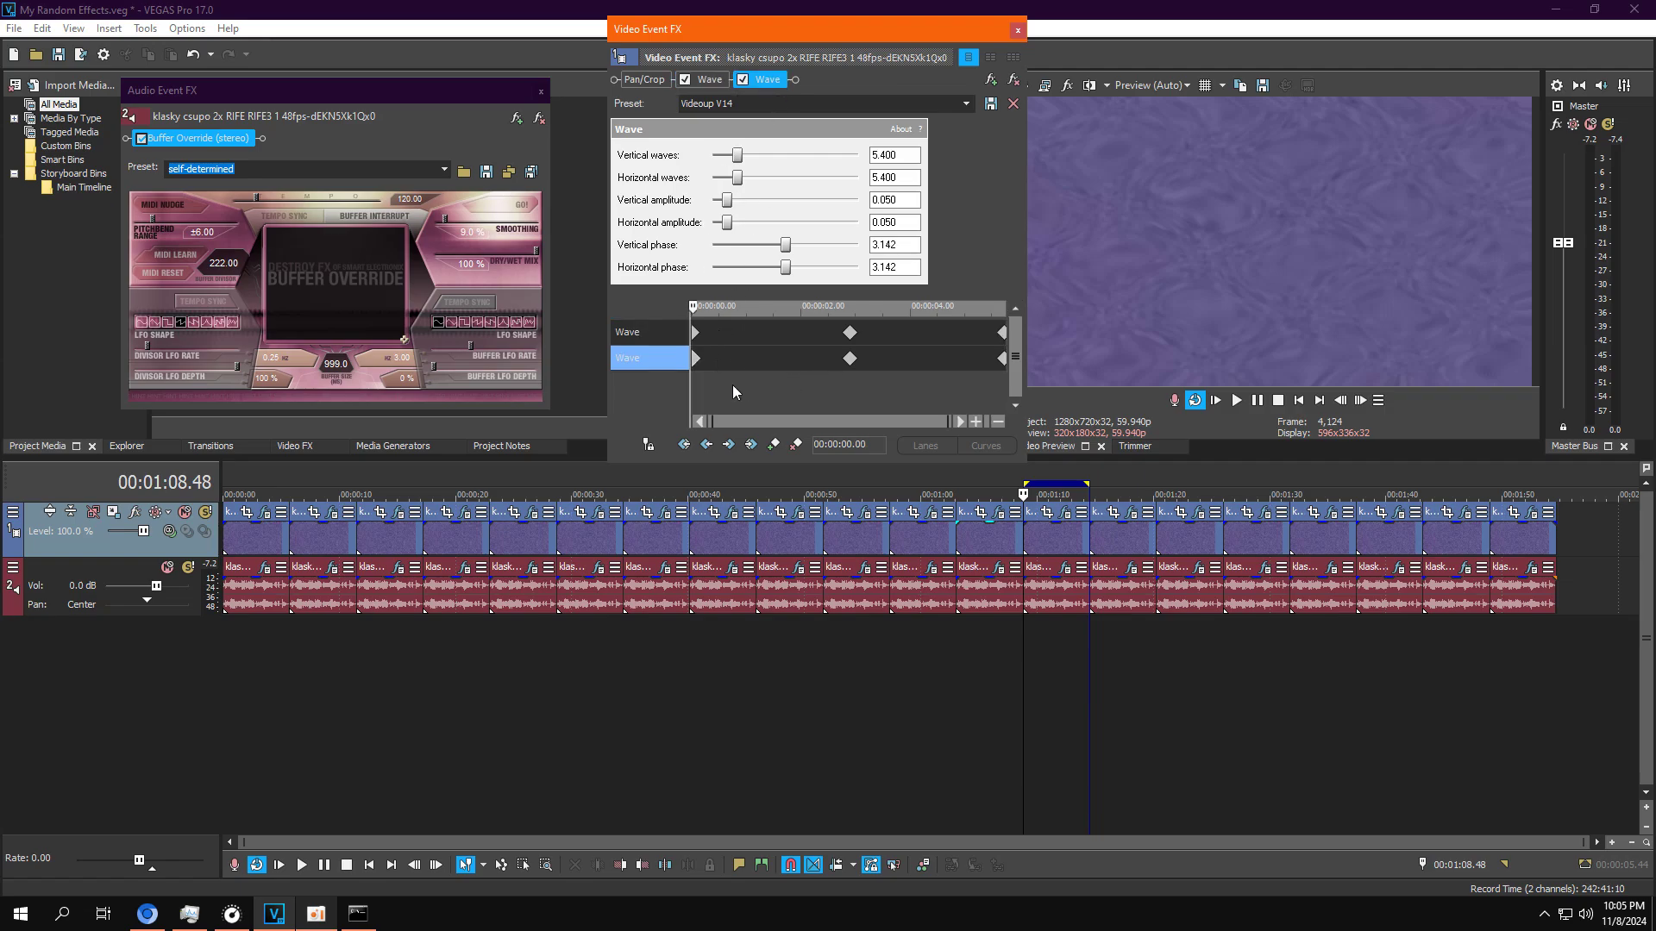
left_click(849, 358)
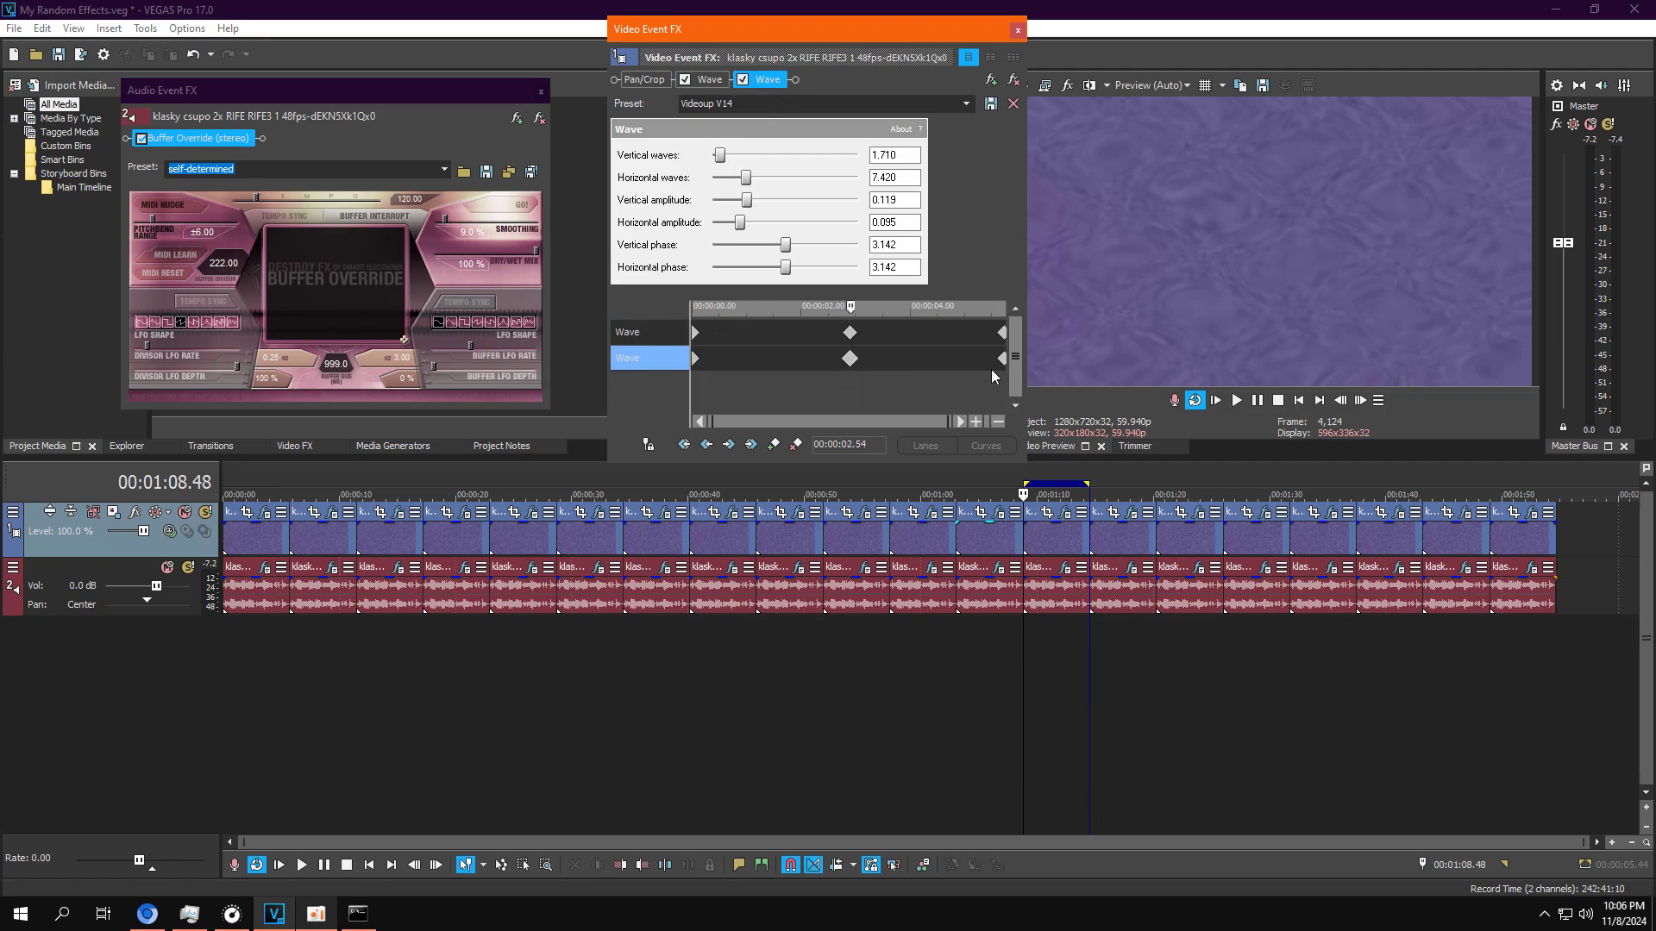
left_click(1236, 400)
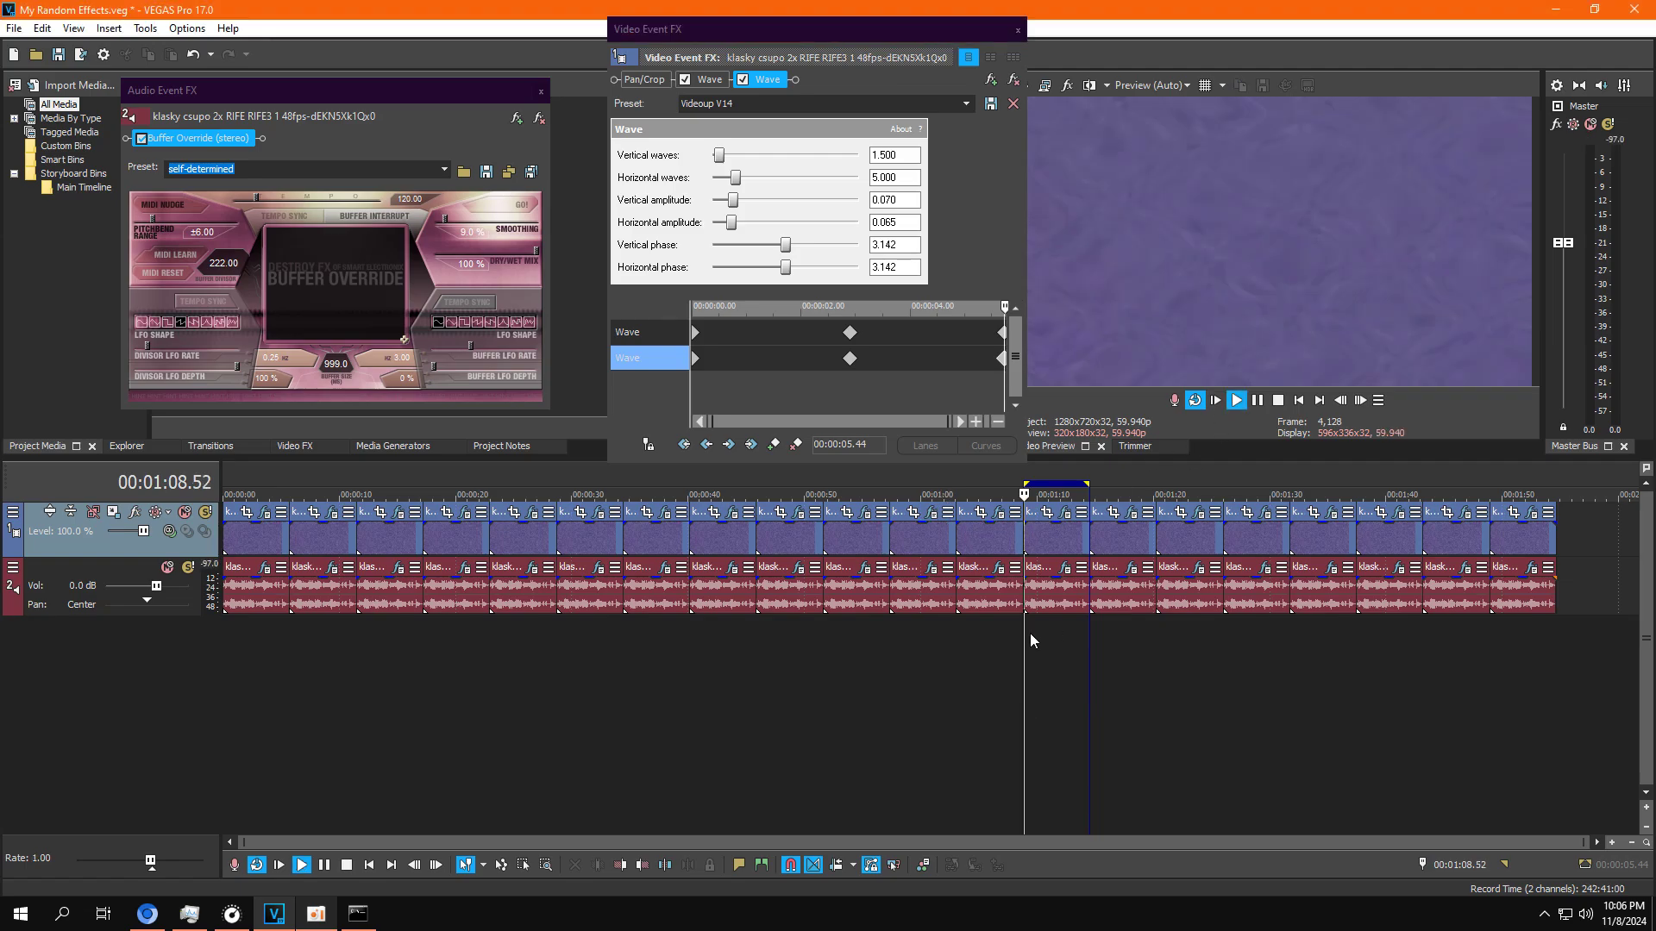
Step: Finish previewing the thirteenth clip and open the fourteenth clip's video and audio effects
left_click(1018, 31)
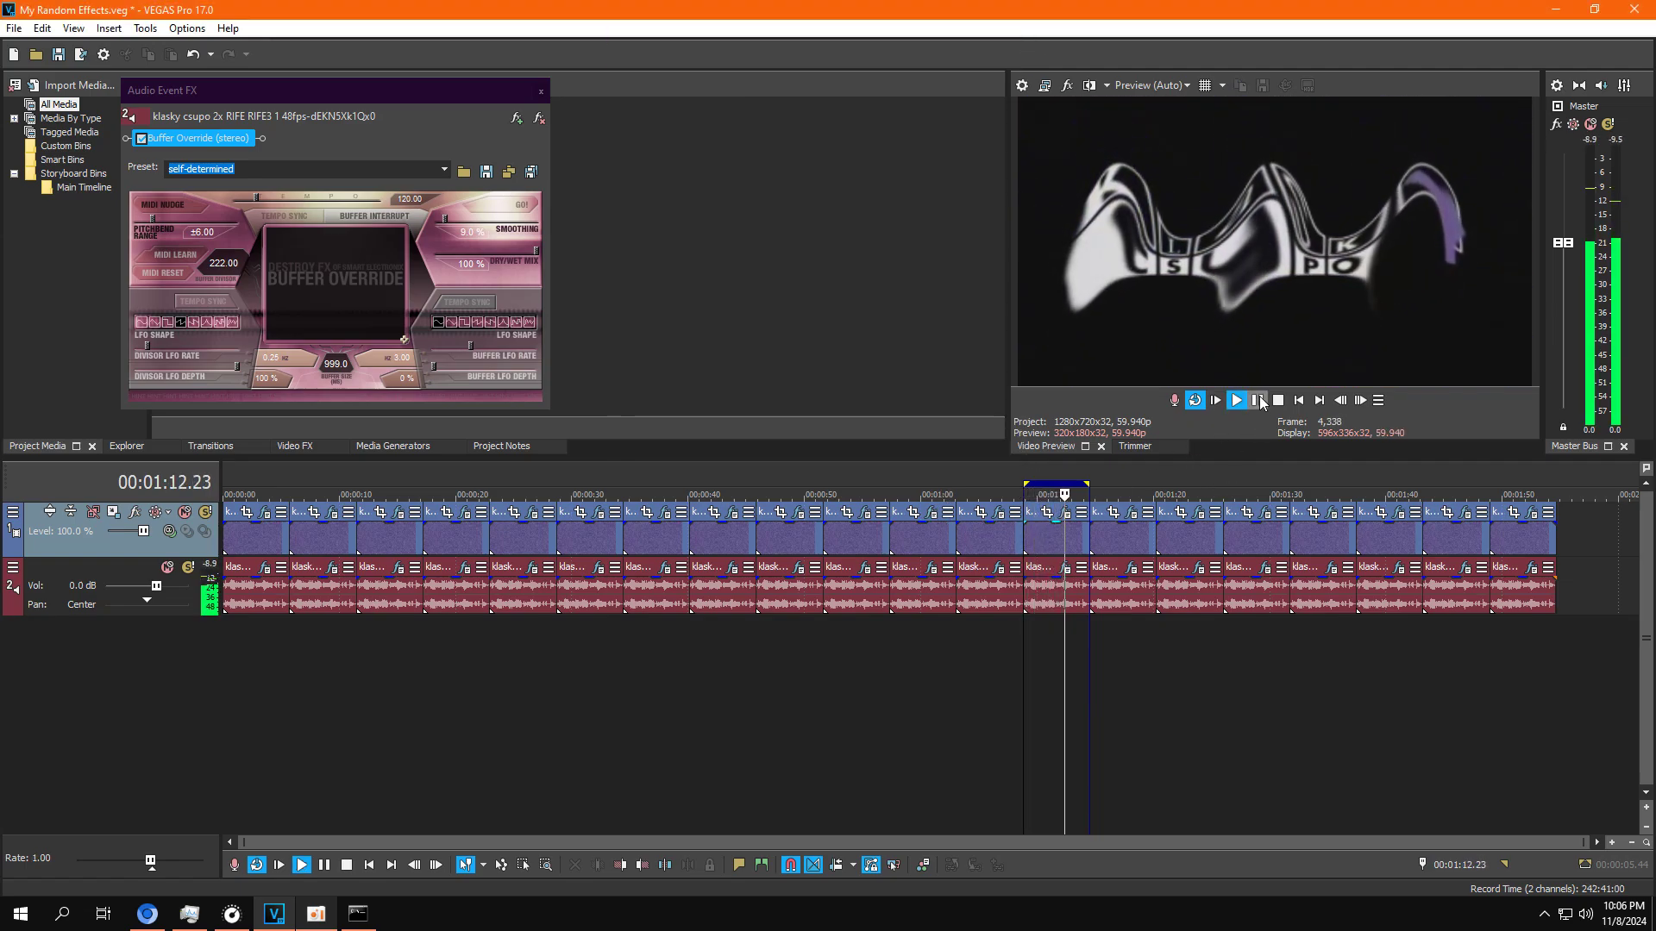
left_click(1258, 400)
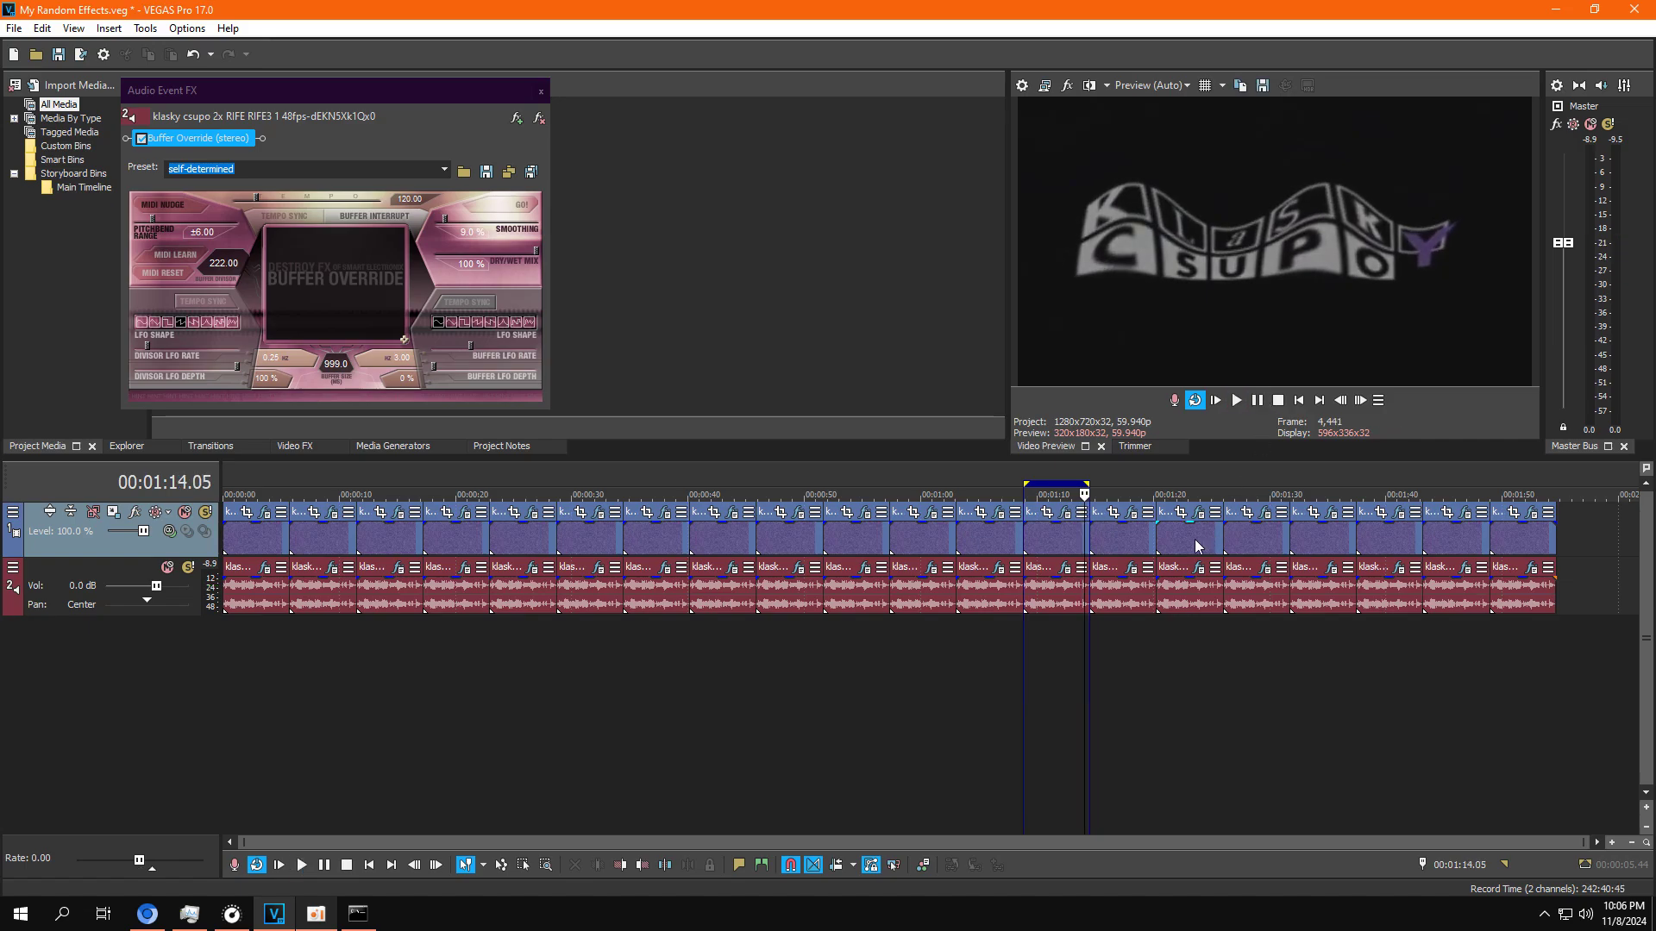
left_click(1121, 539)
left_click(1132, 512)
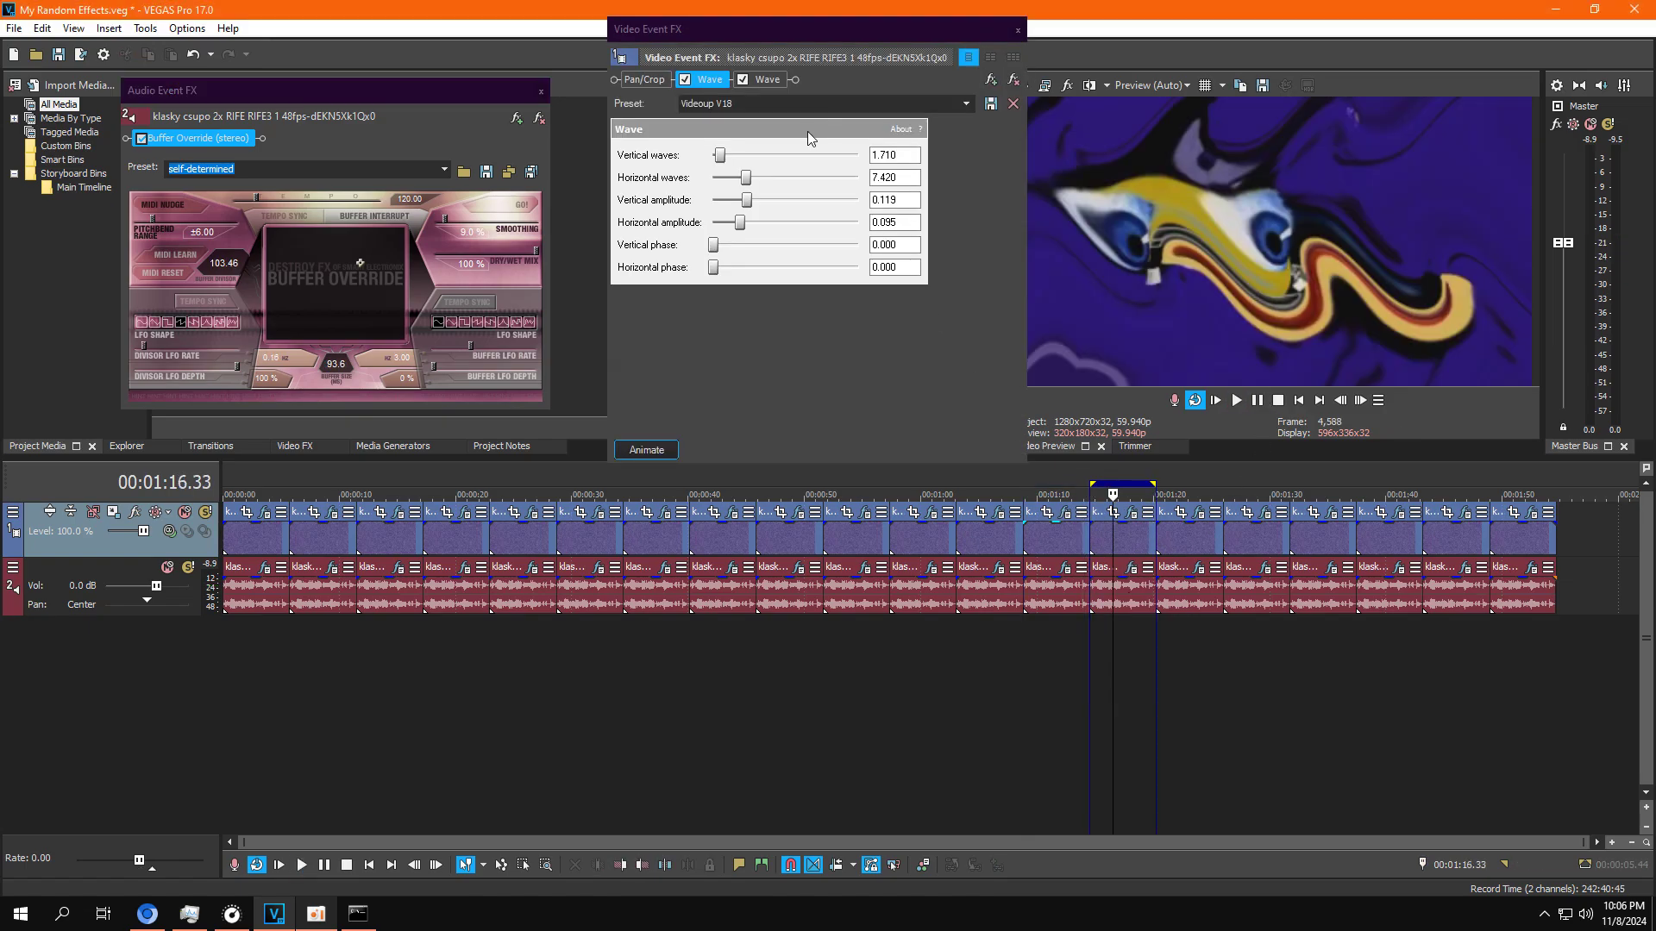
Step: View the fourteenth clip's second Wave effect and play the clip with its video effects closed
left_click(774, 80)
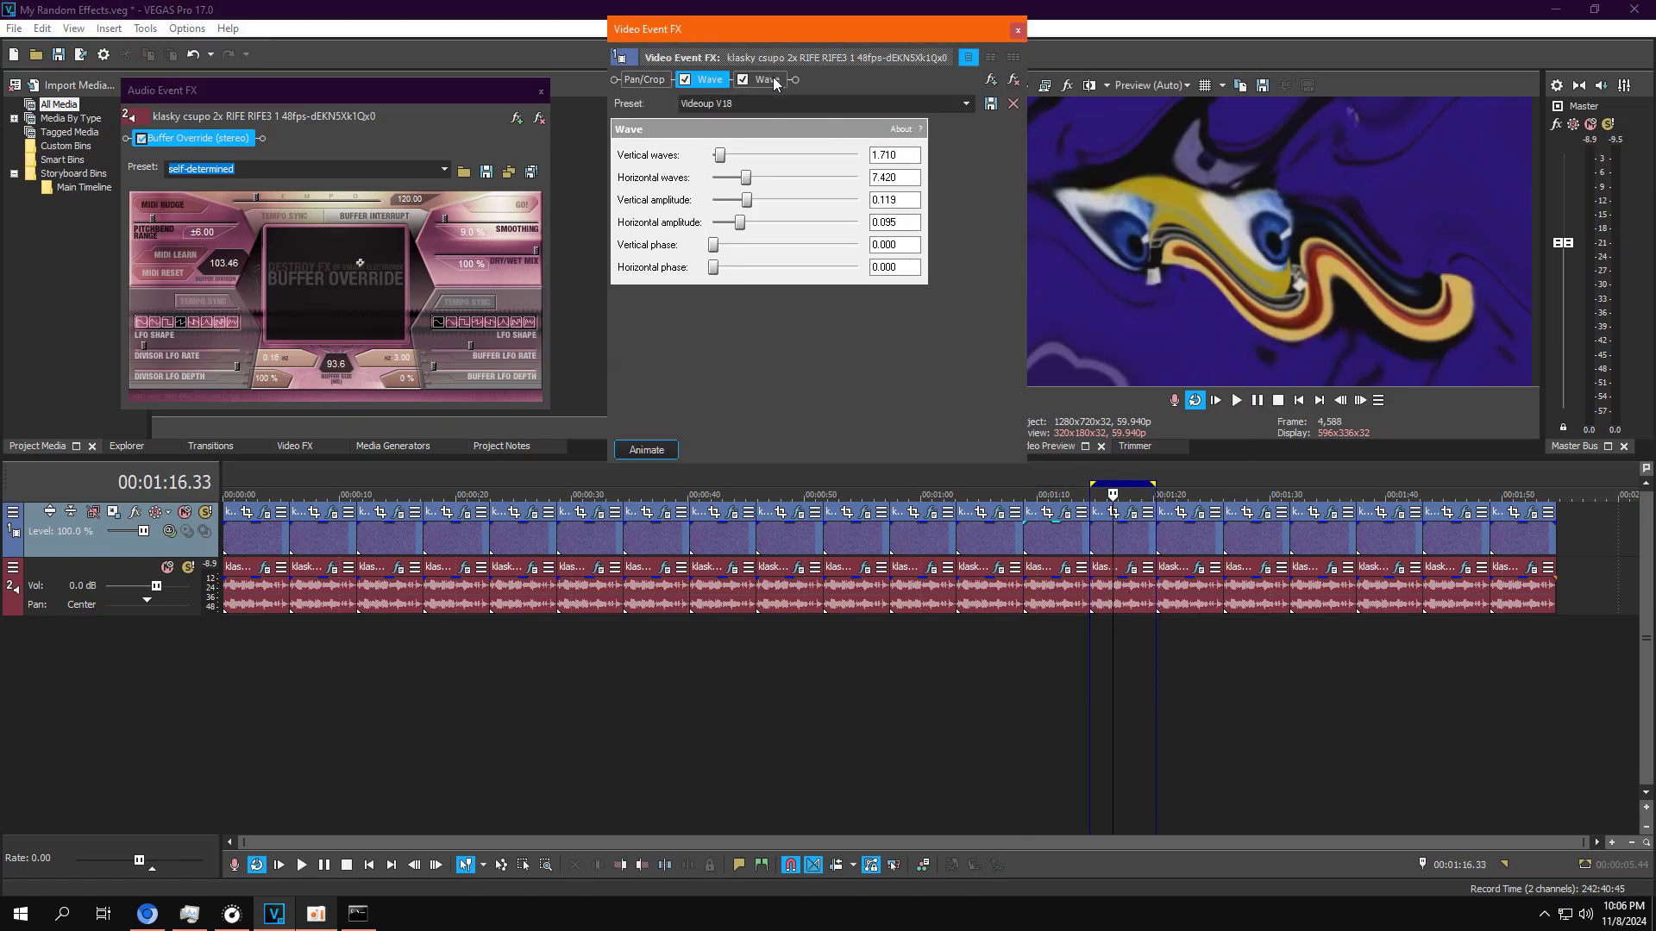
left_click(1235, 402)
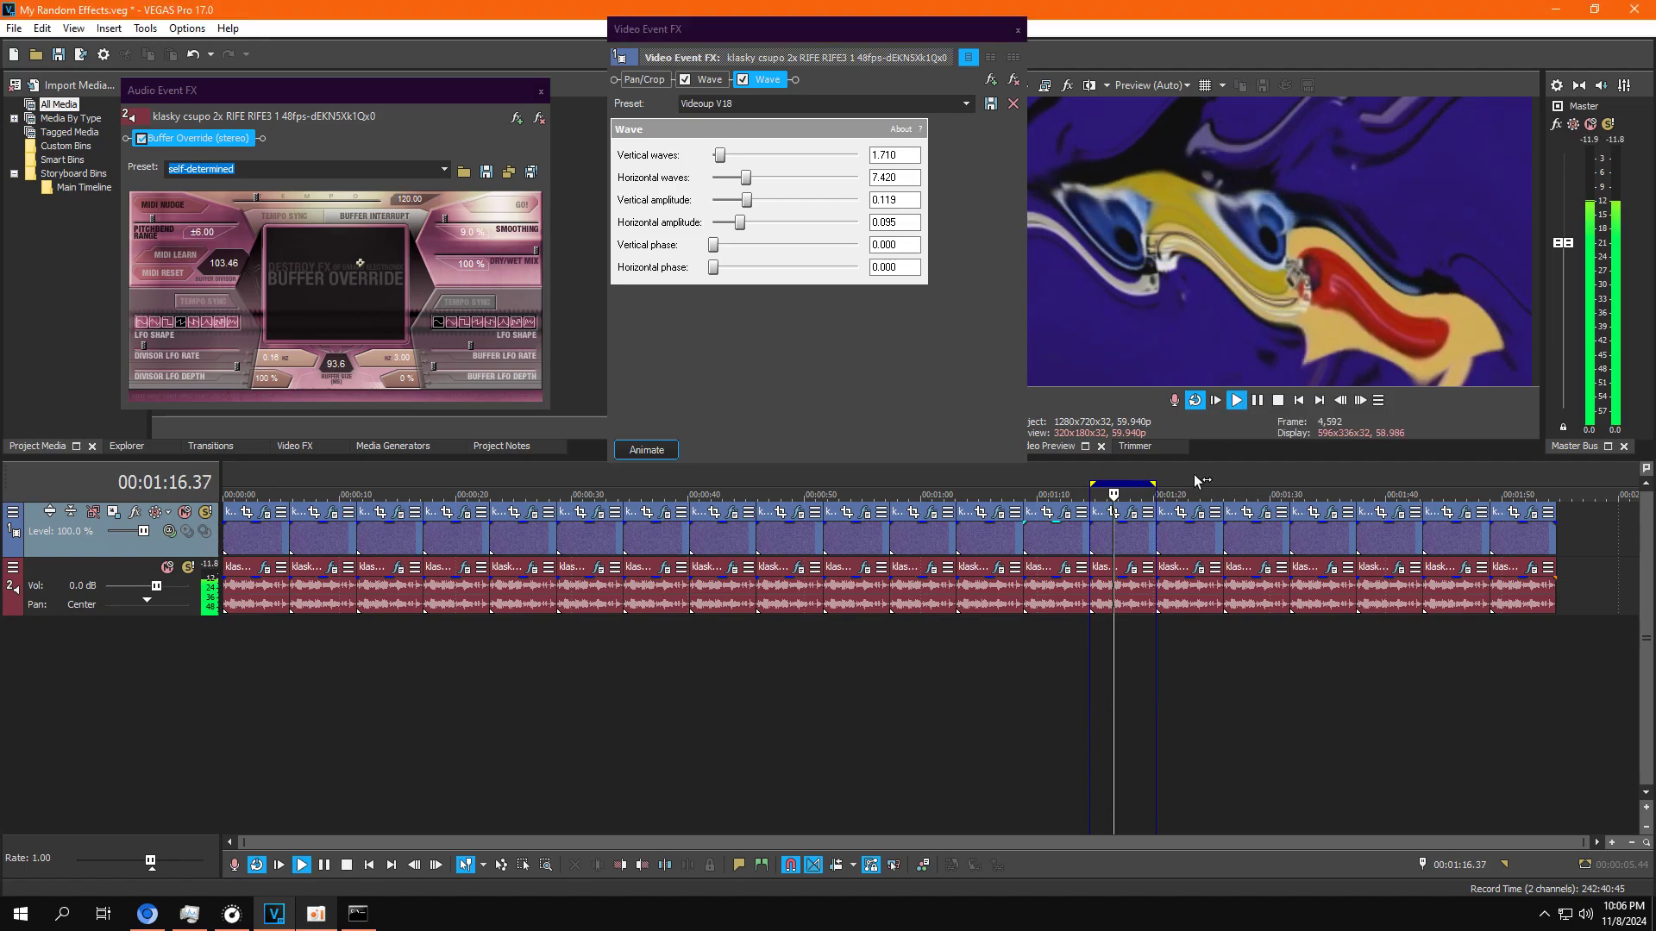
left_click(1015, 29)
Step: Open the fifteenth clip's video and audio effects, view its second Wave effect, and play the clip
double_click(1184, 547)
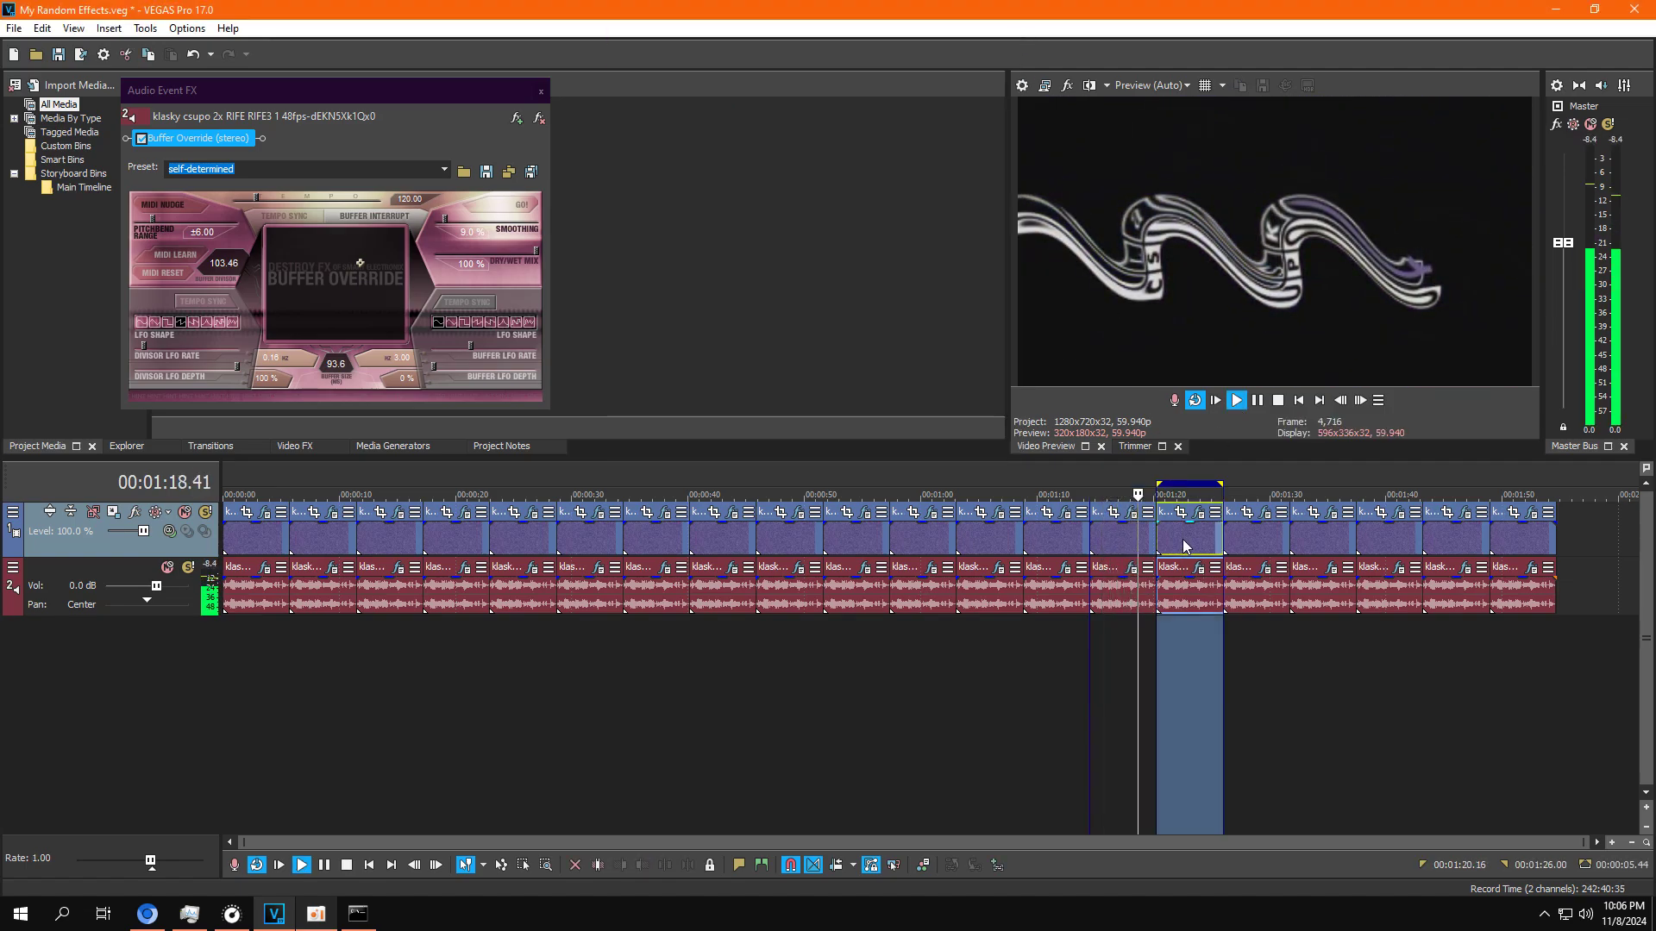
left_click(1257, 402)
left_click(1198, 512)
left_click(1171, 665)
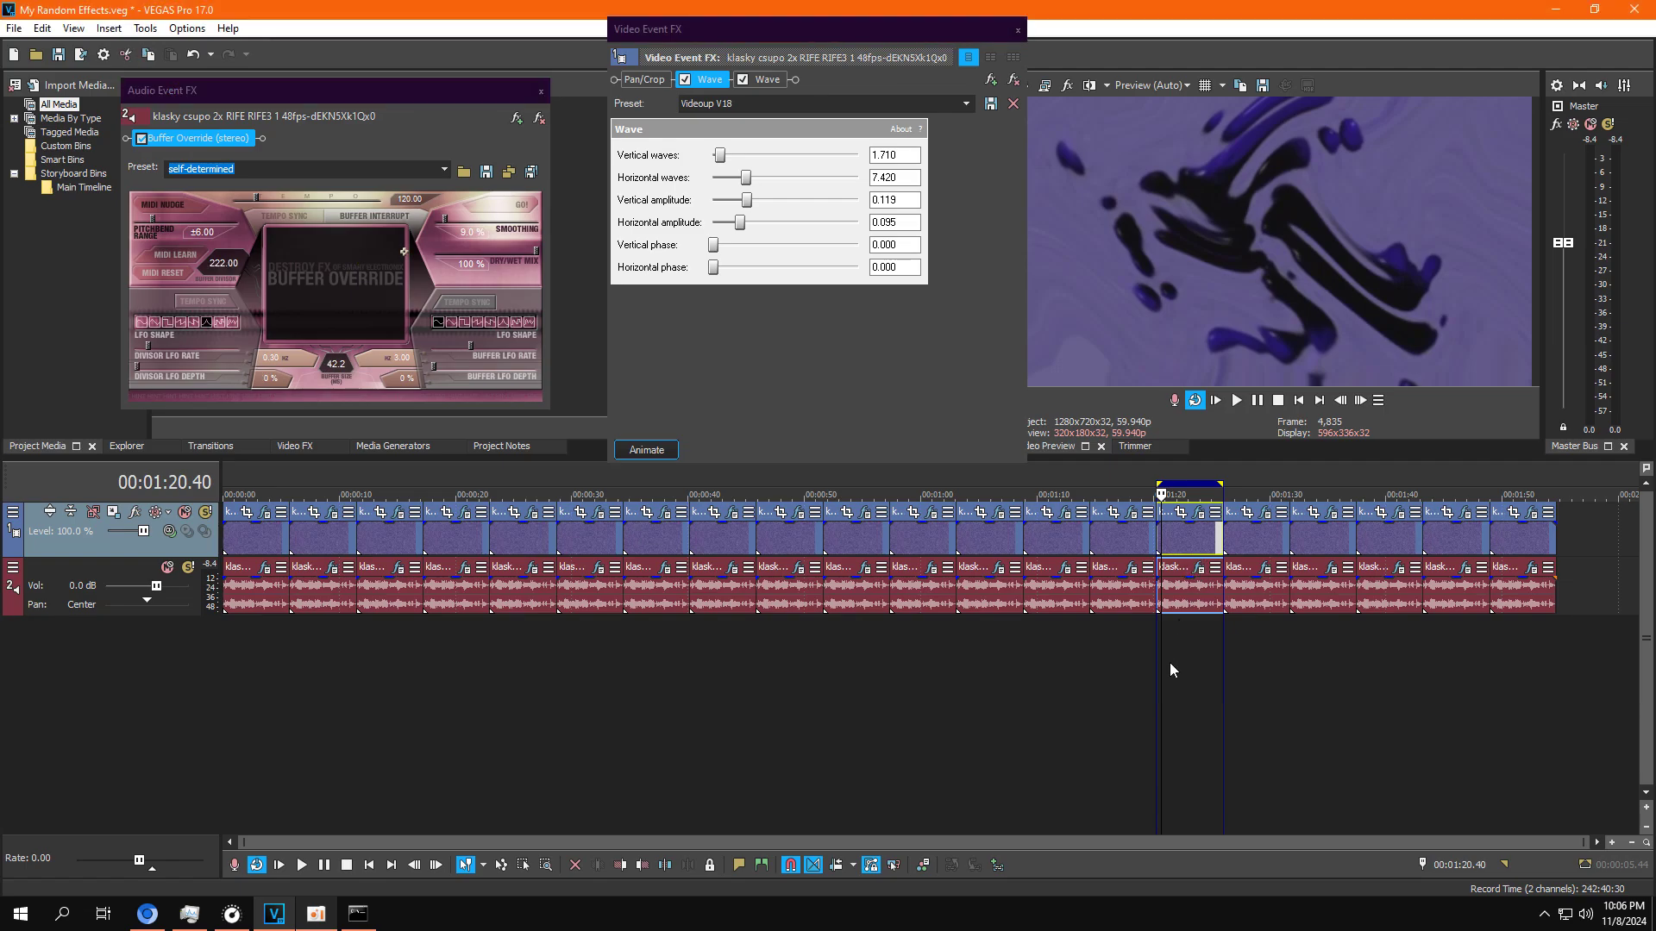
left_click(765, 80)
left_click(1236, 400)
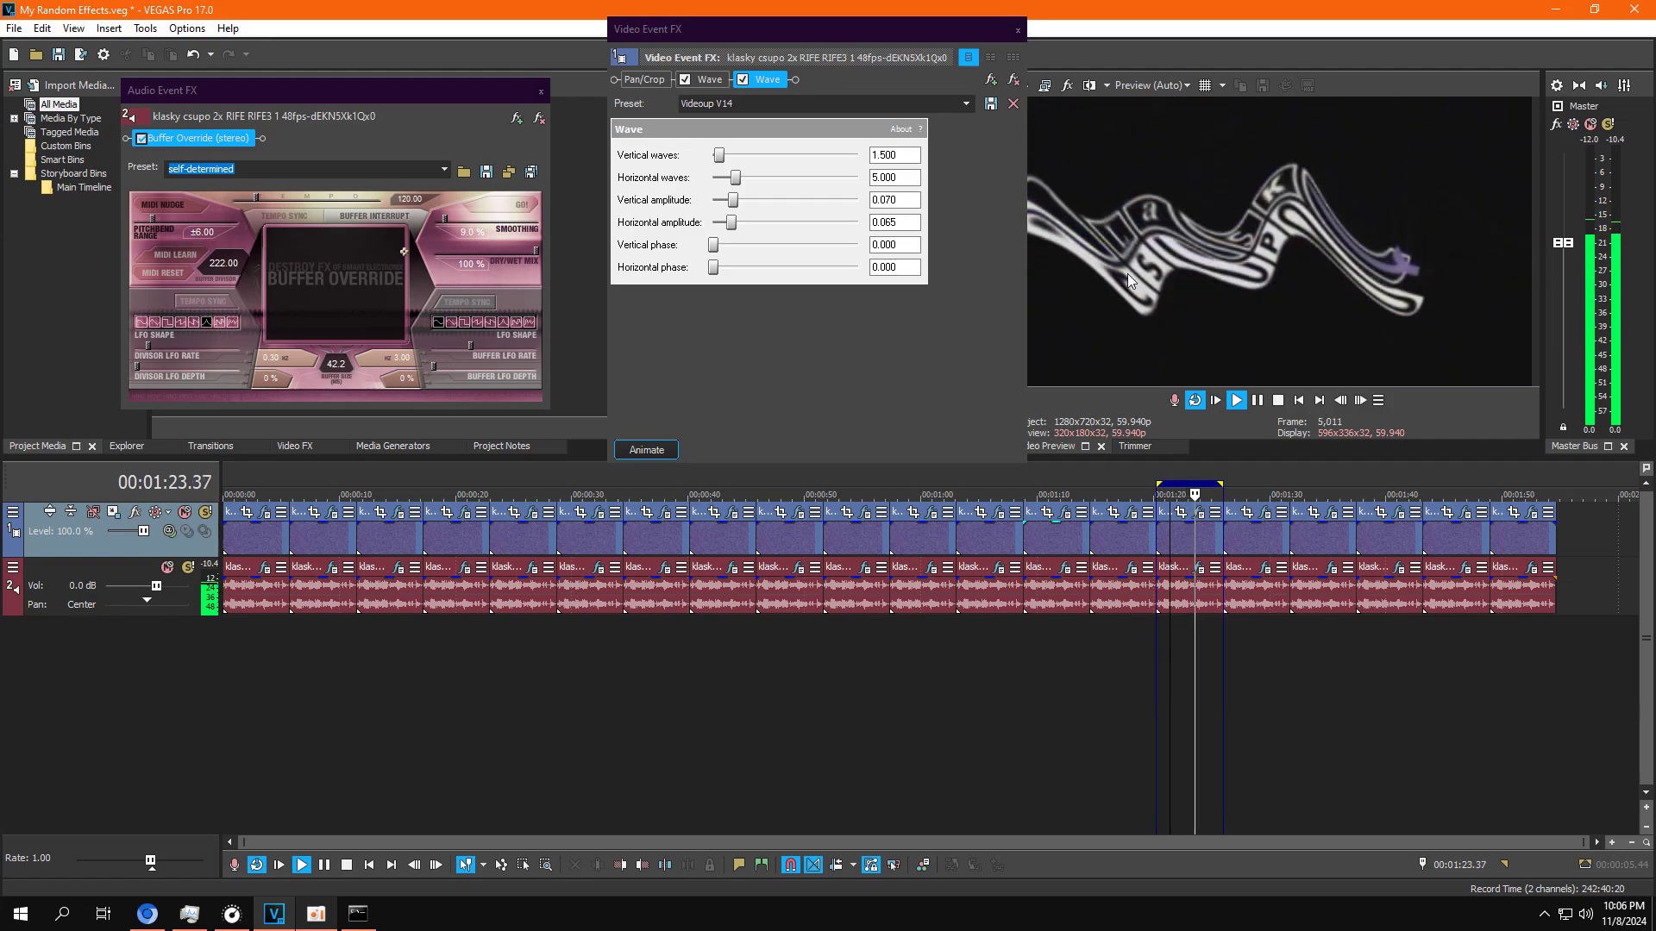
Step: Open the sixteenth clip's effects, view its second Wave effect, and play the clip from its start
left_click(1265, 530)
left_click(1265, 567)
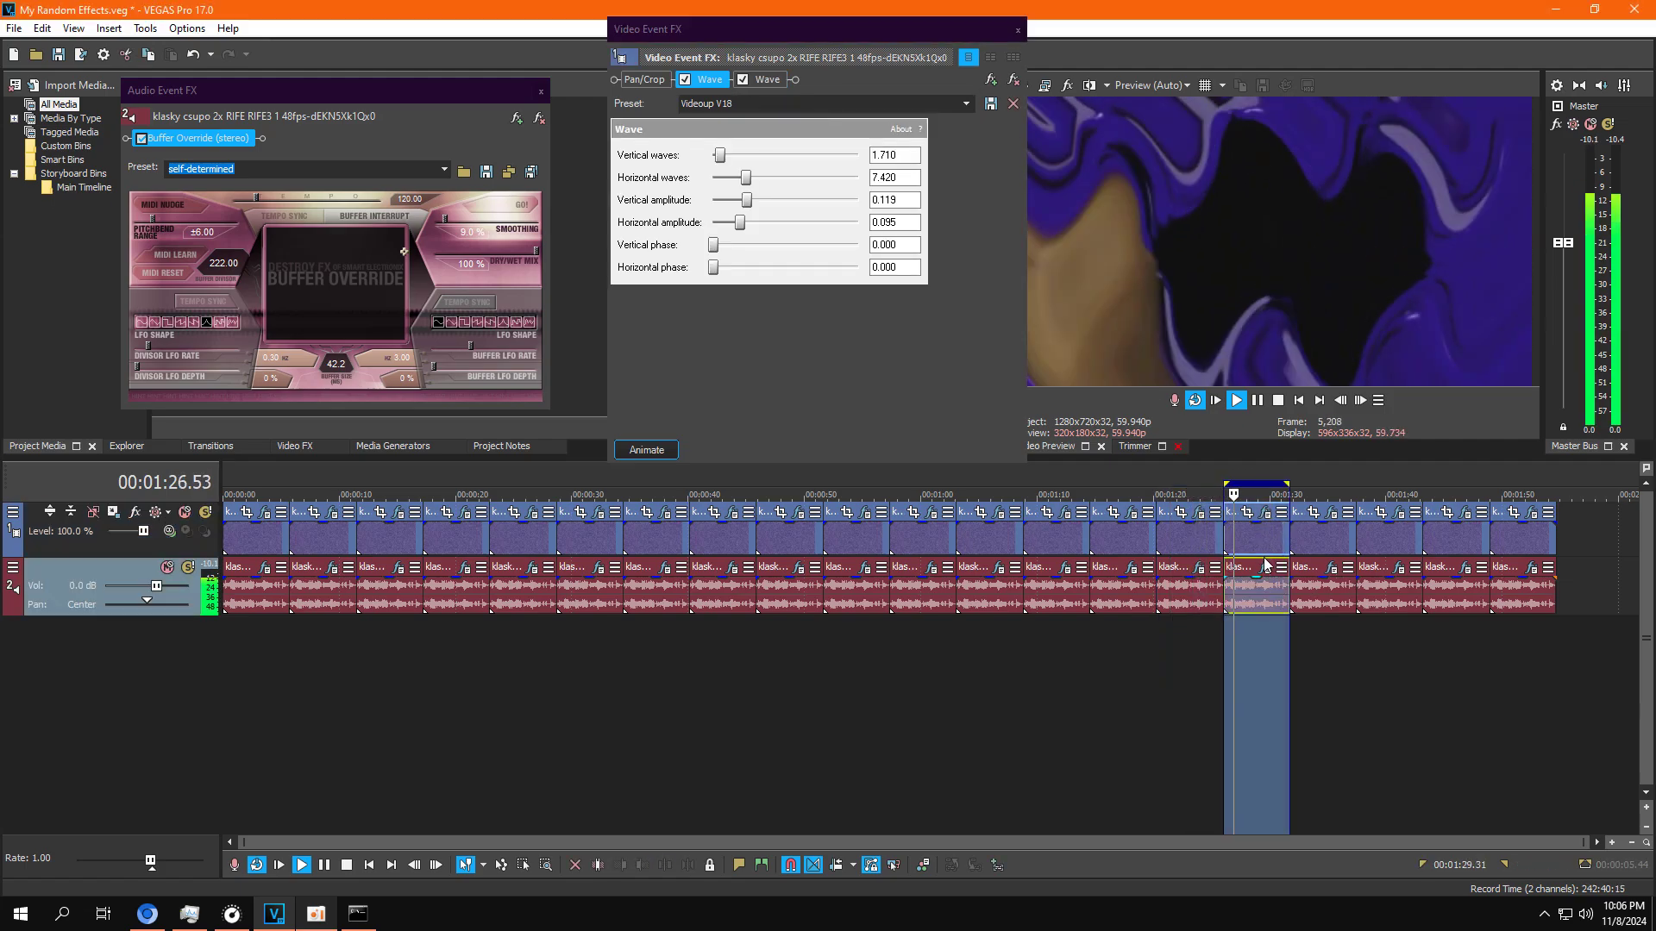
left_click(1257, 400)
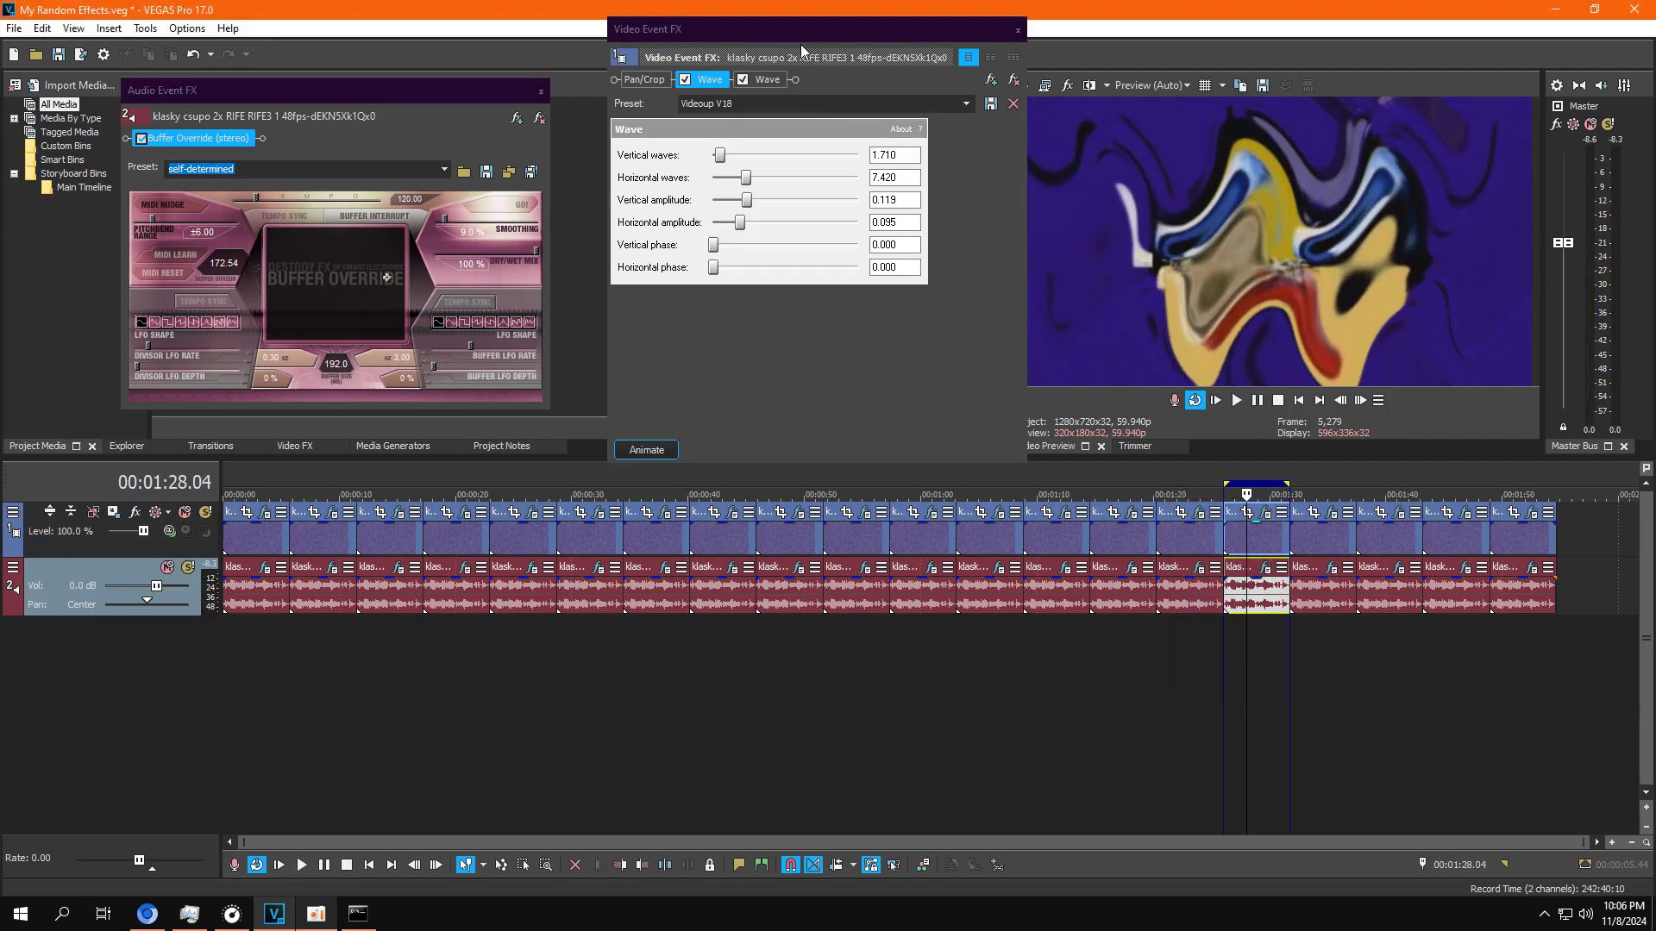
left_click(770, 82)
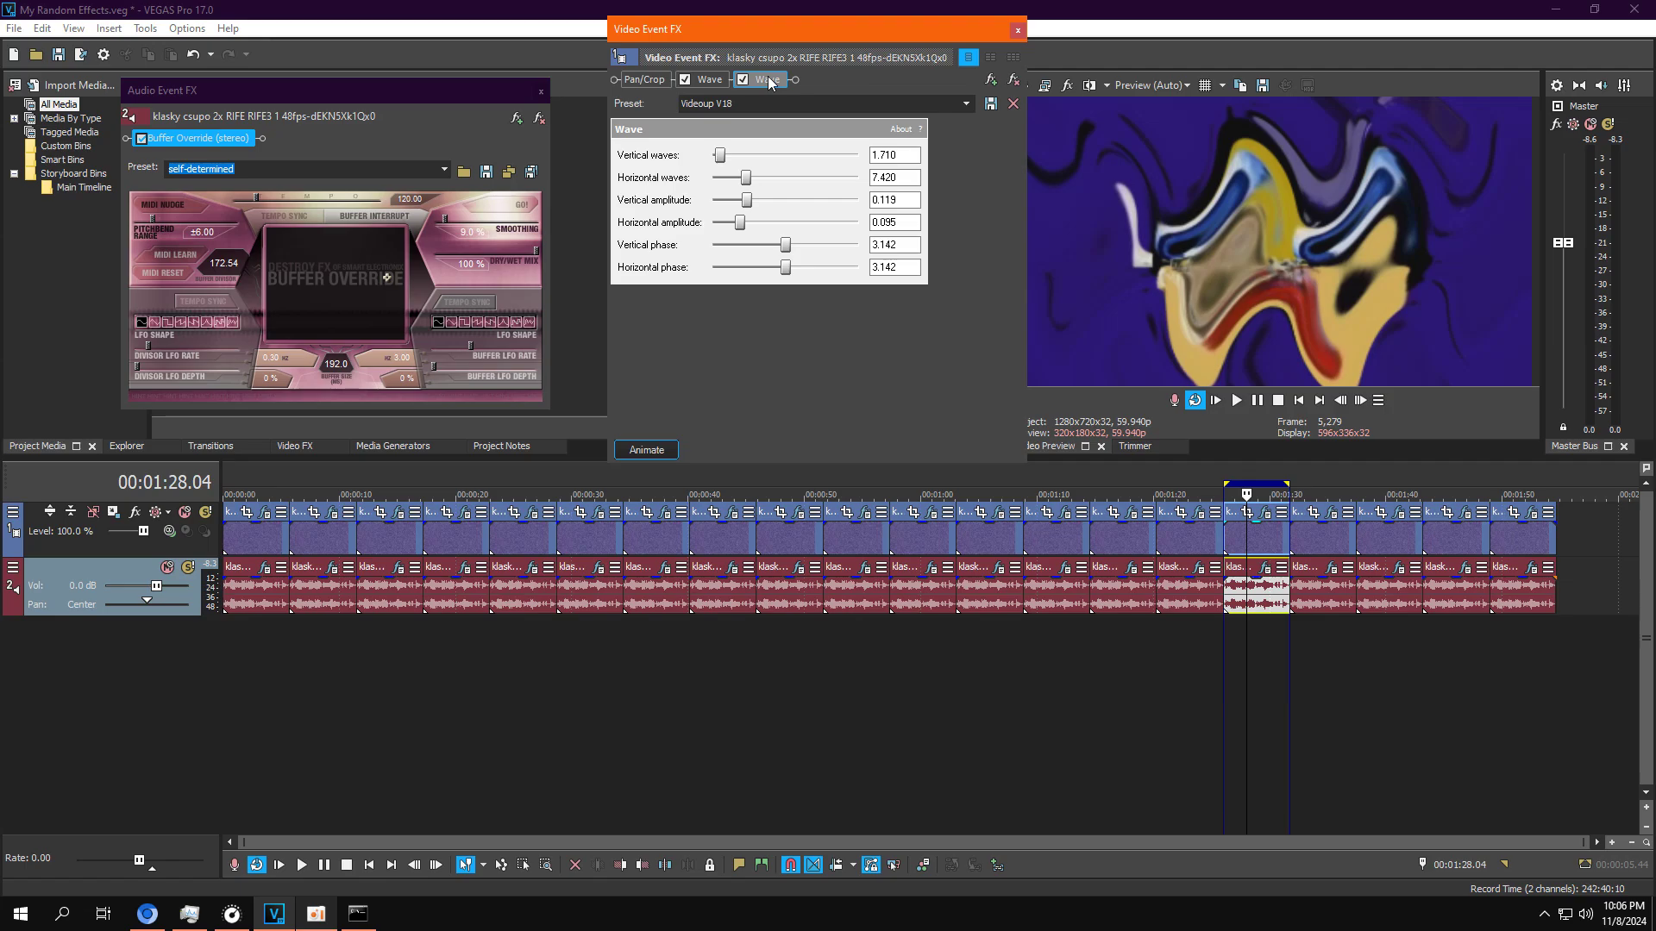
left_click(1228, 640)
left_click(1235, 402)
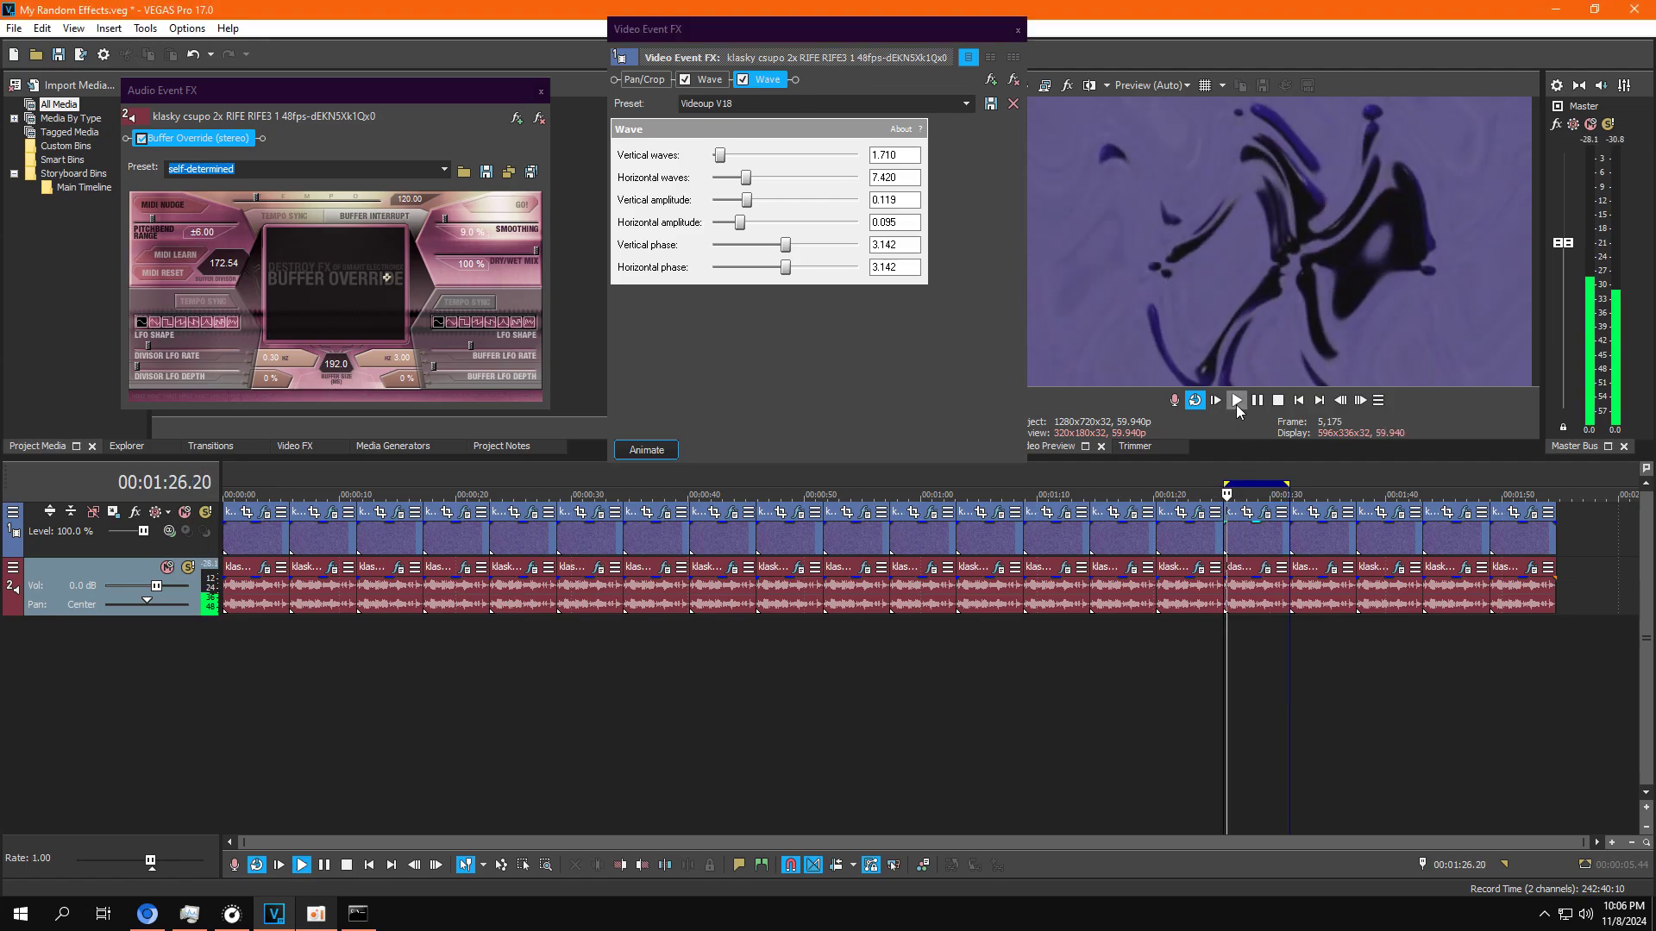
Step: Select the seventeenth clip, open its video and audio effects, and play the clip
double_click(1316, 546)
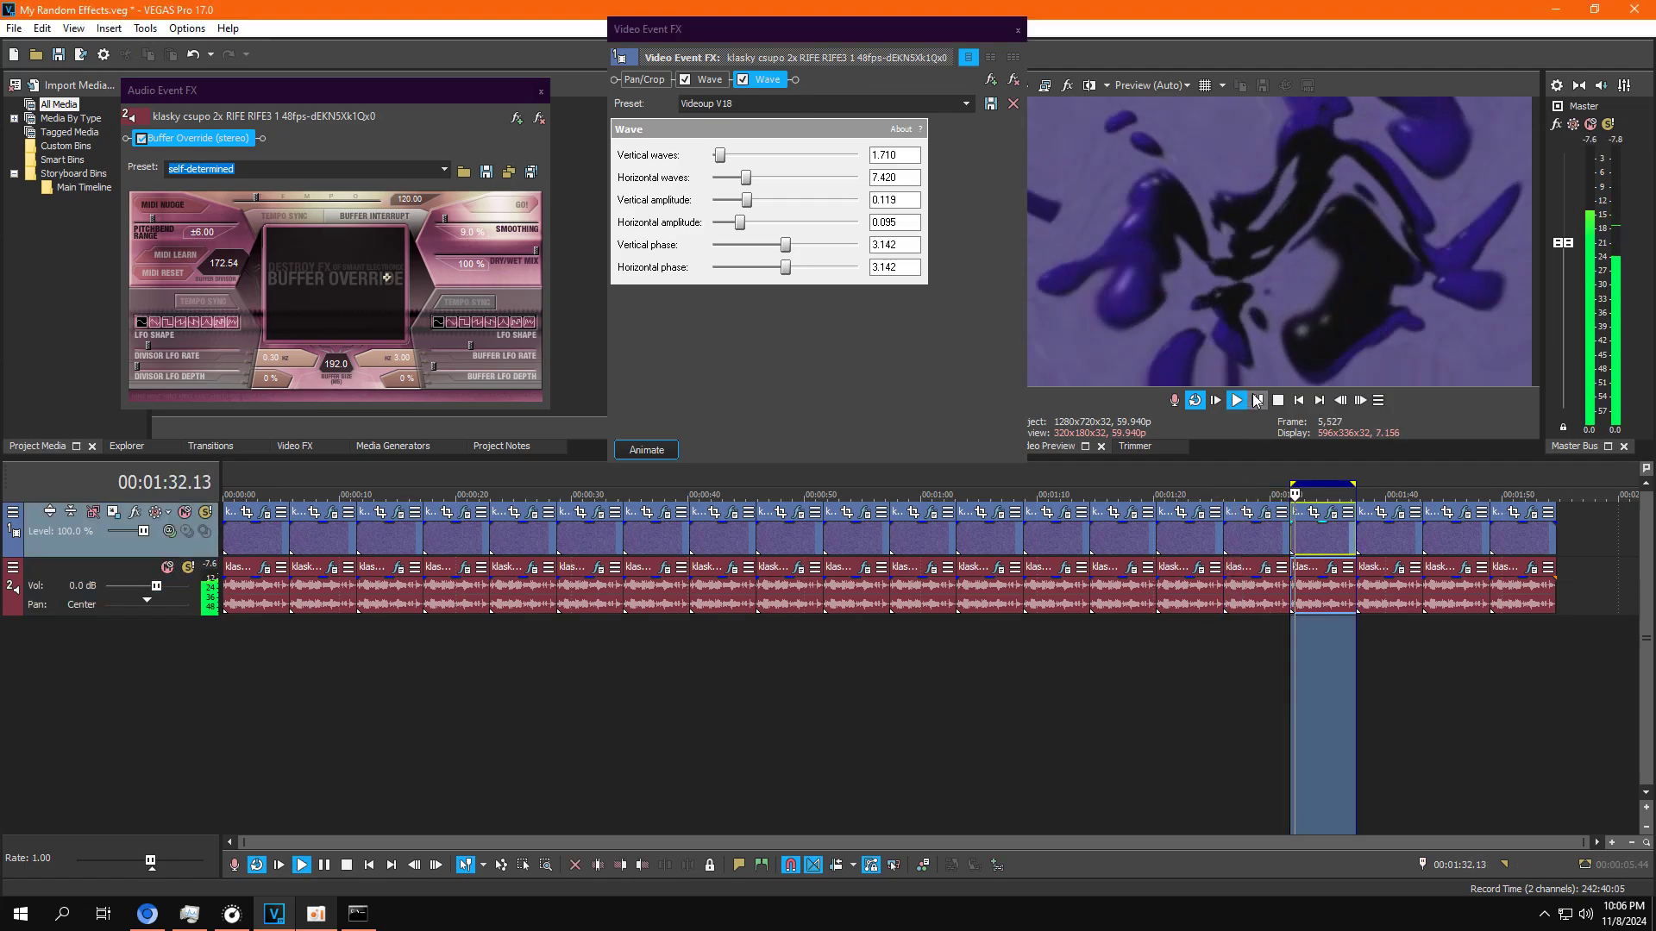
left_click(1329, 513)
left_click(1331, 513)
left_click(1305, 660)
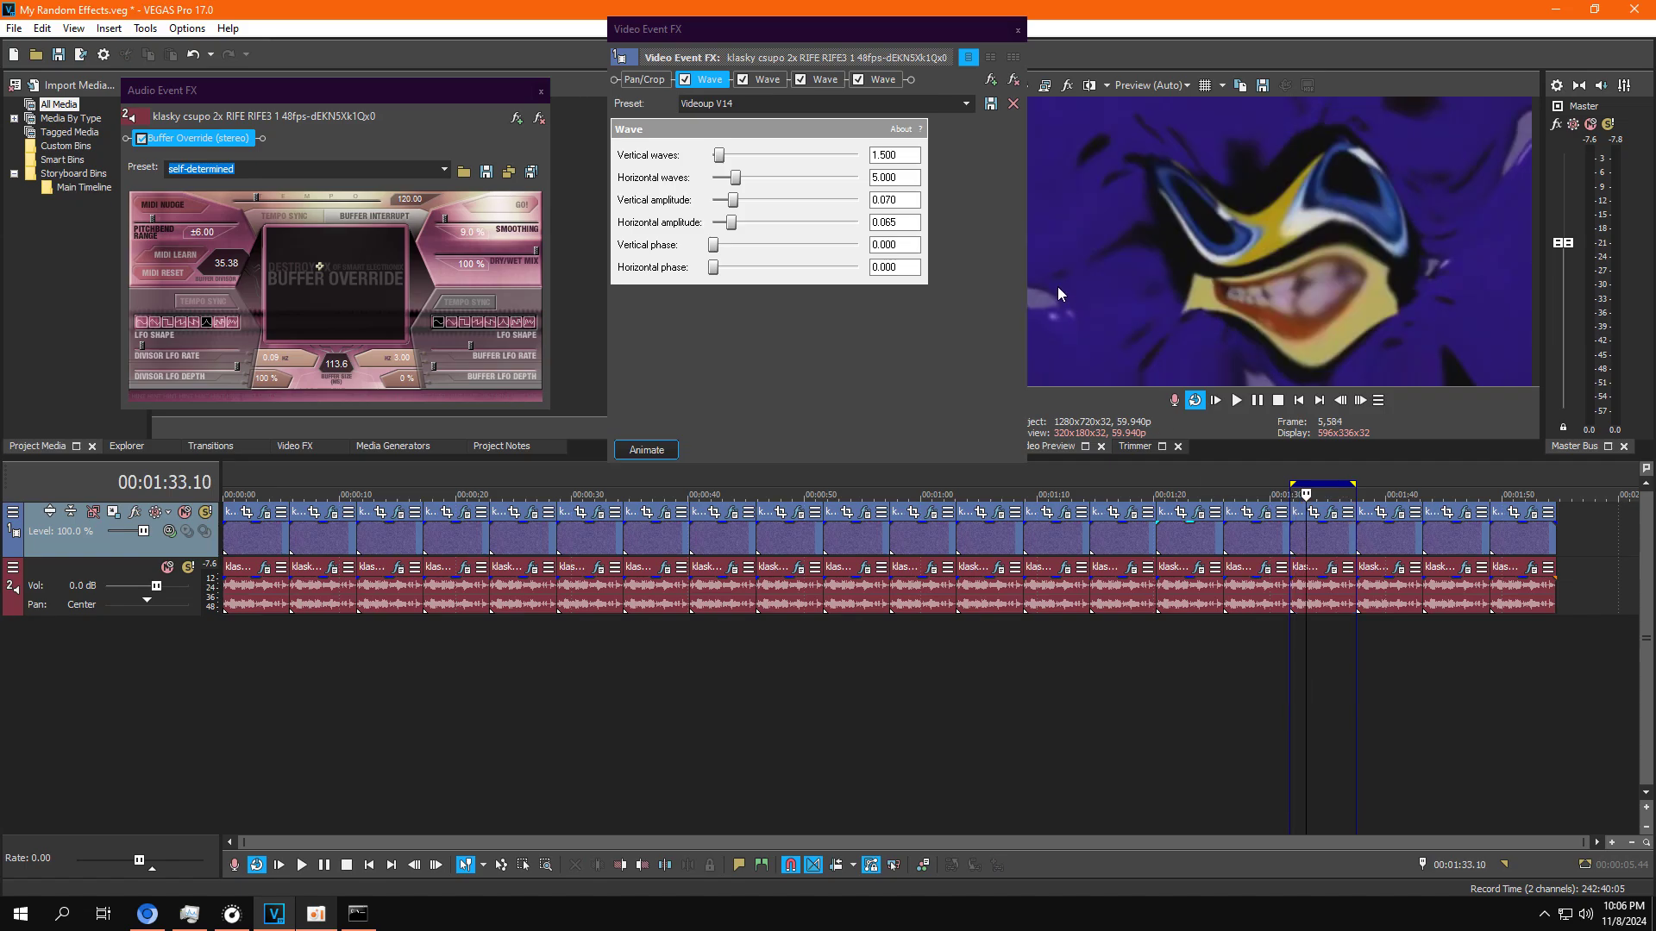
left_click(1235, 401)
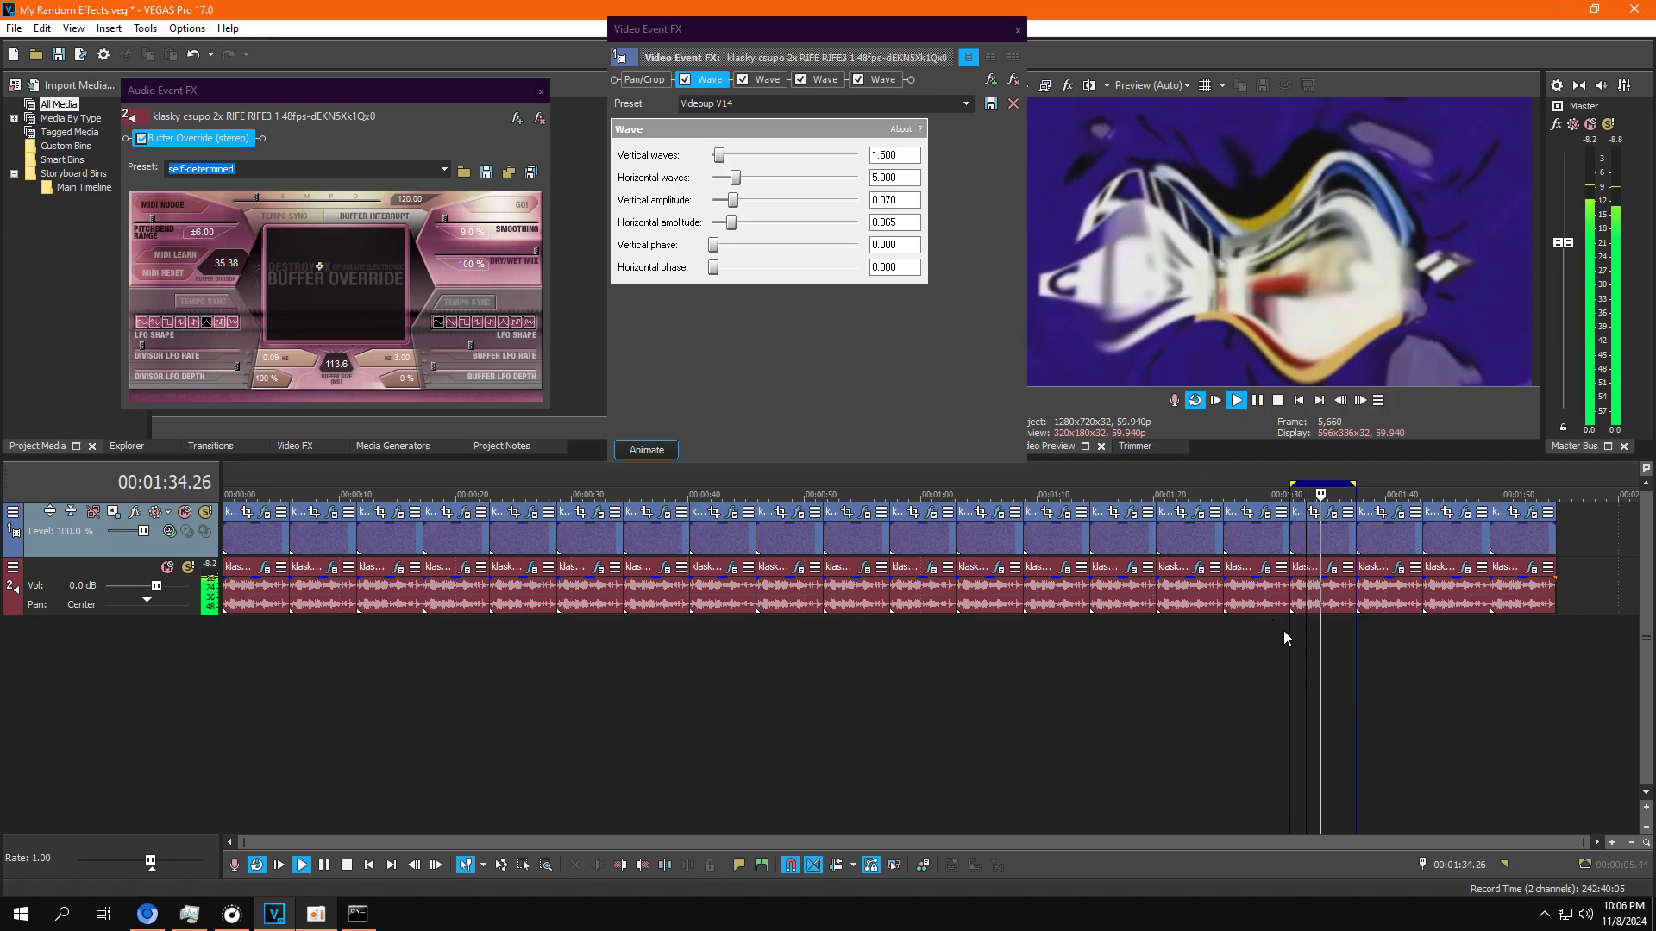
Step: View the seventeenth clip's second, third, and fourth Wave effects during playback, and pause
left_click(762, 80)
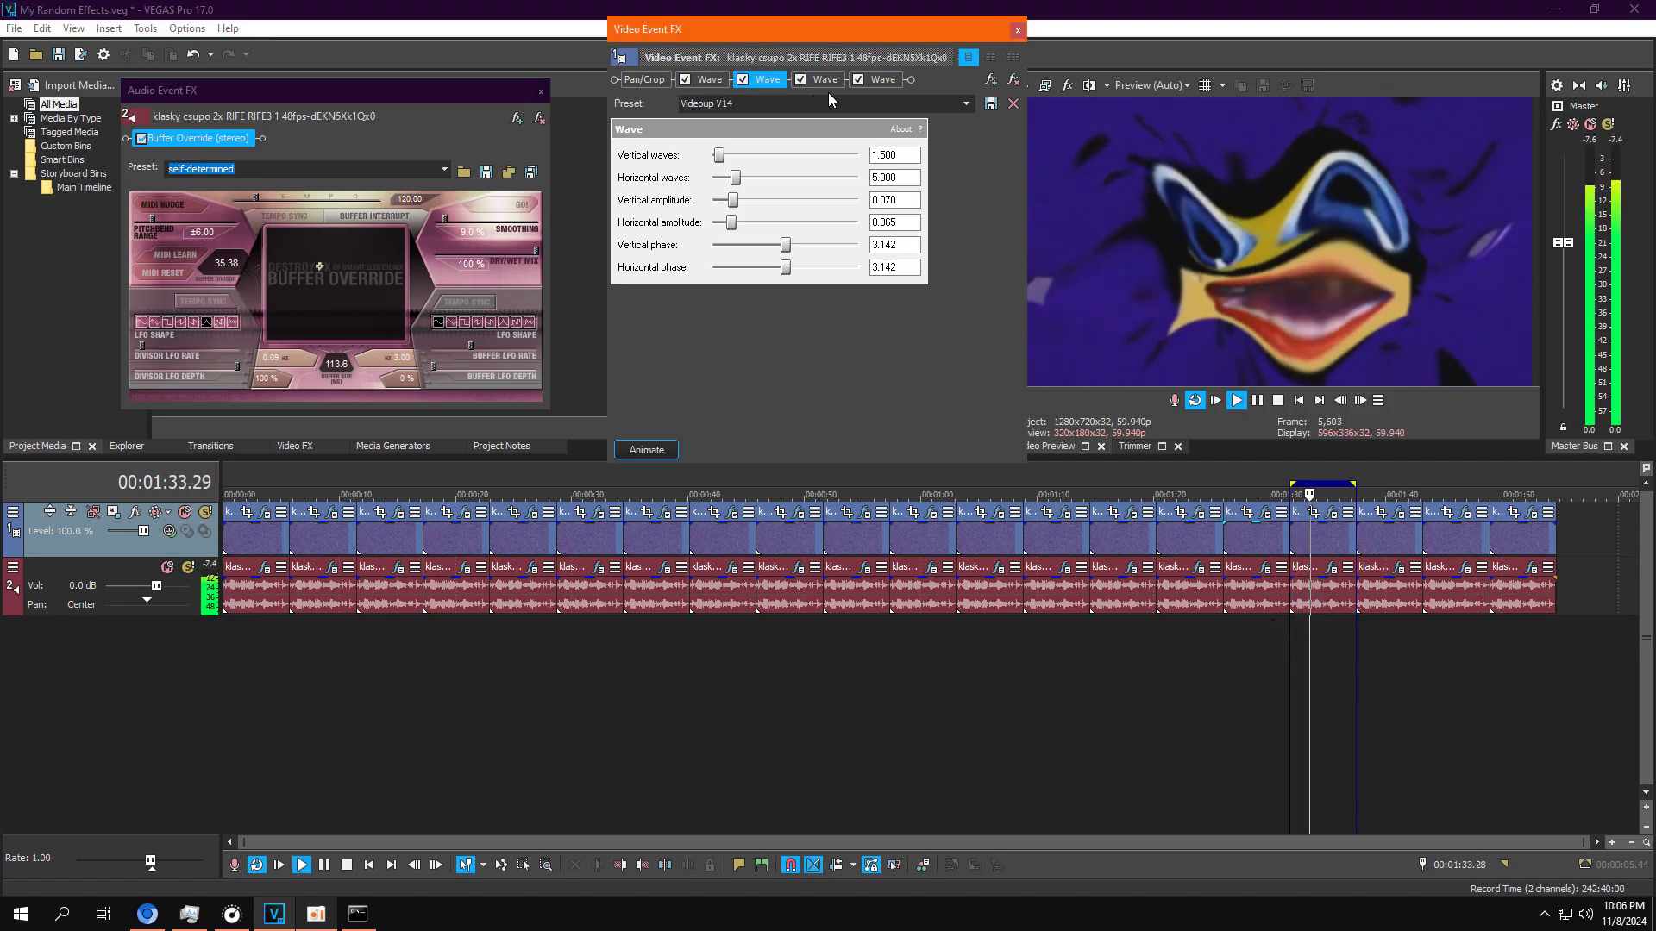
left_click(825, 80)
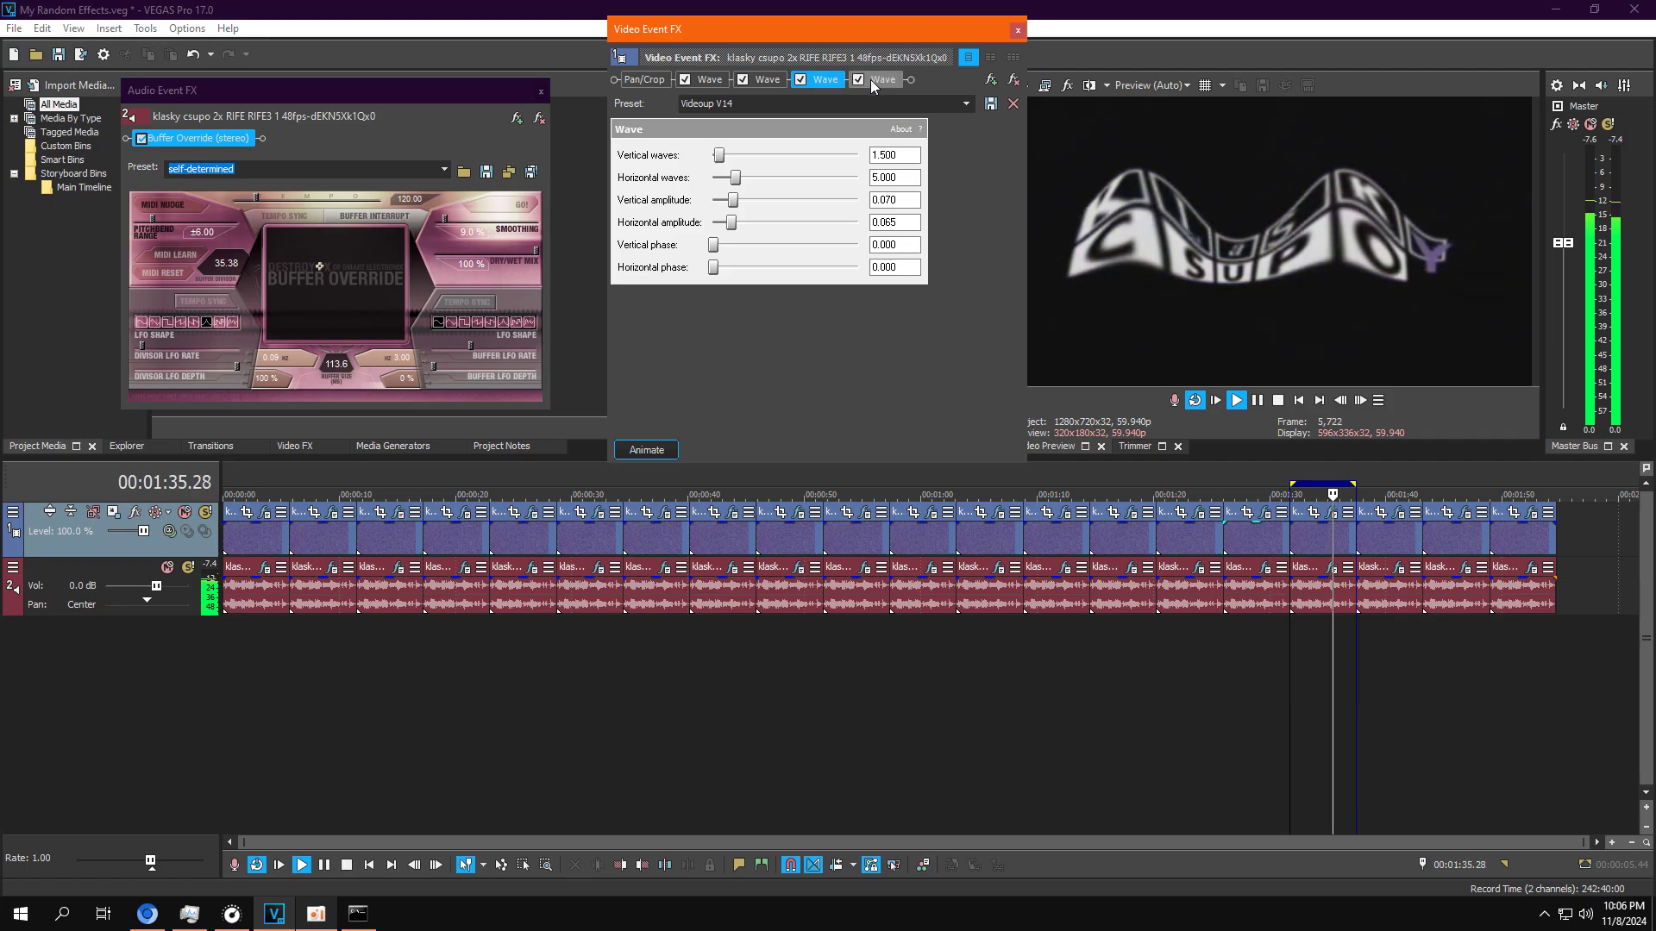
left_click(871, 80)
left_click(1260, 400)
Step: Open the eighteenth clip's effects, view its Wave effect's start and end keyframes, and play the clip
double_click(1405, 585)
left_click(1375, 652)
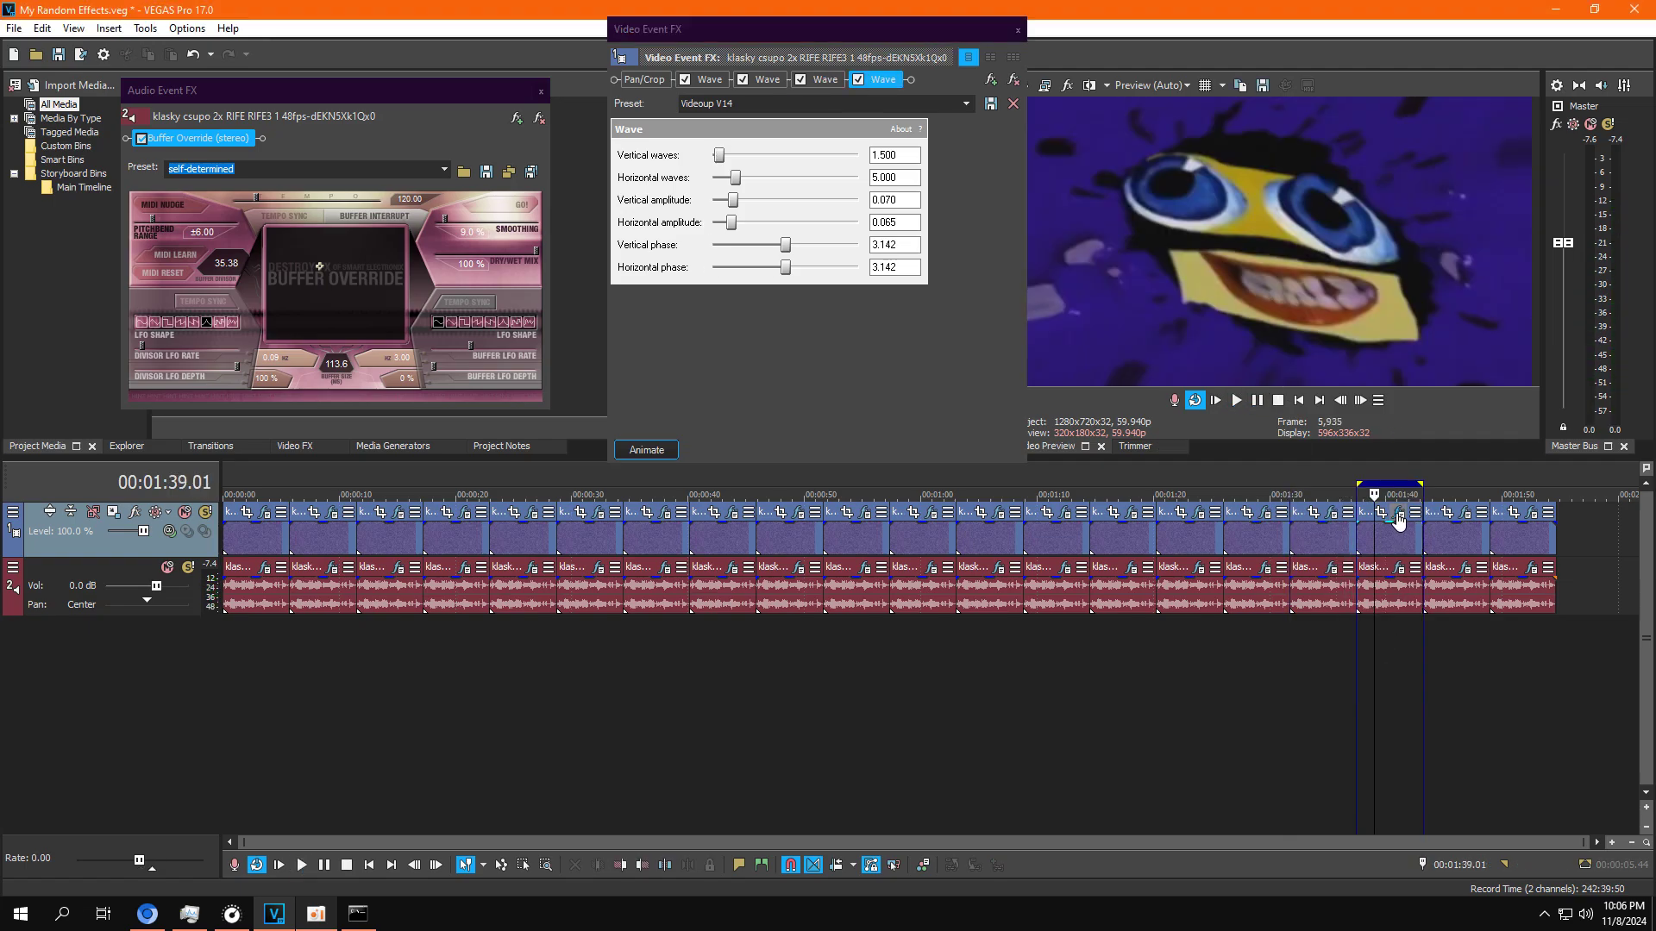
left_click(1398, 512)
left_click(1398, 569)
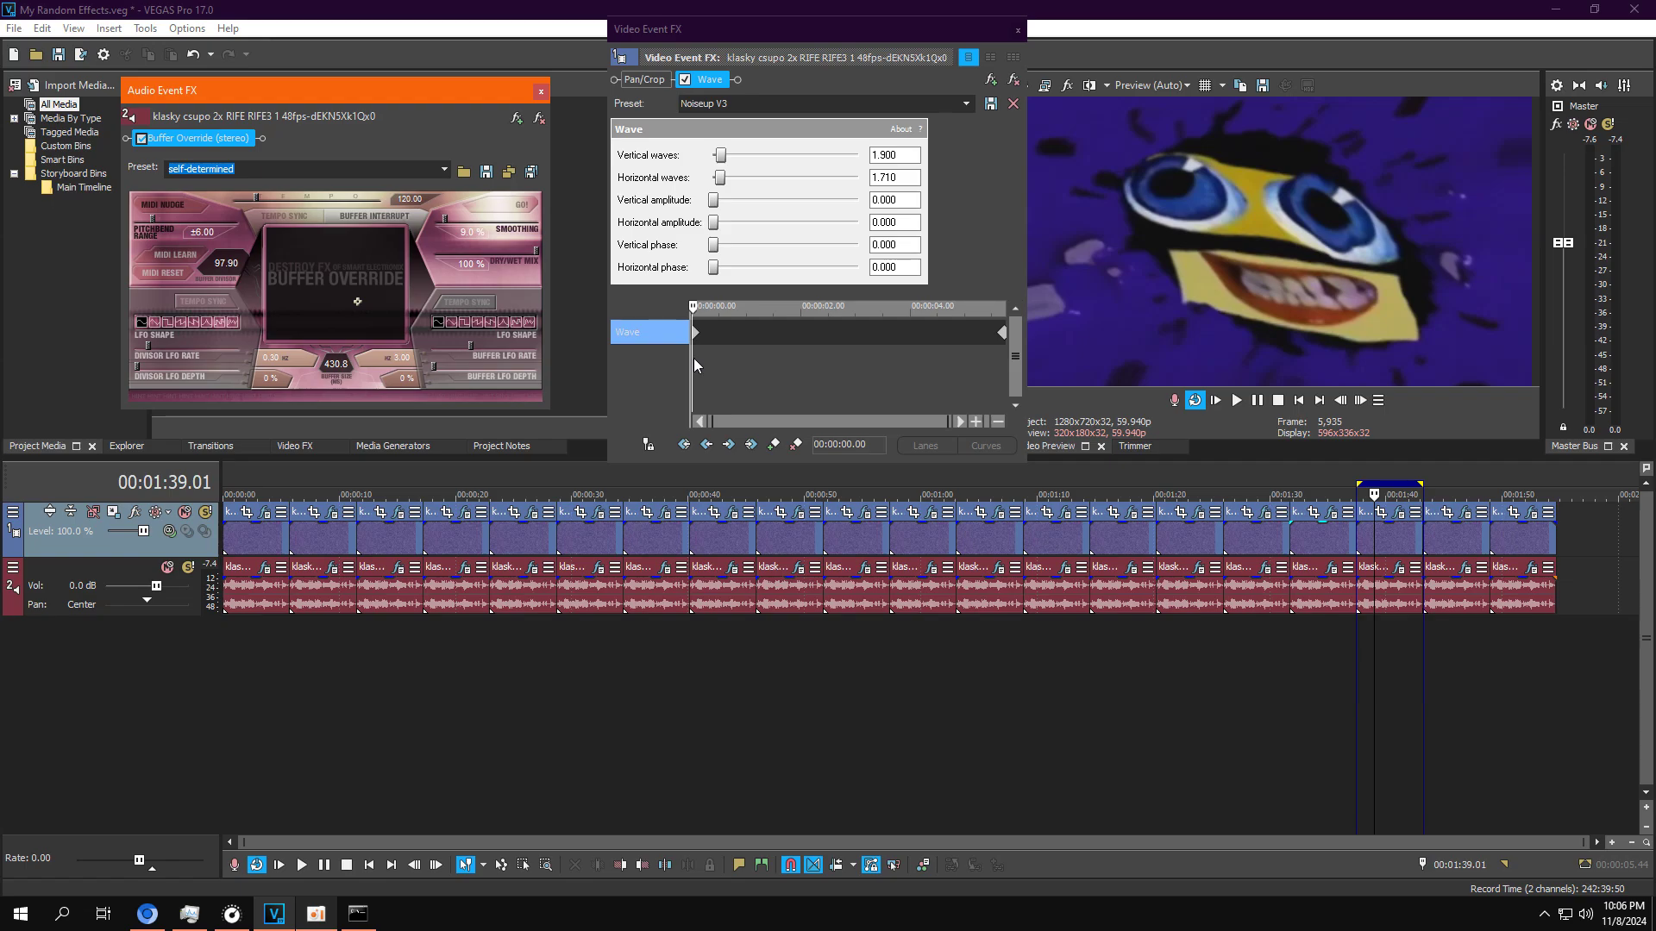
left_click_drag(695, 359, 1384, 569)
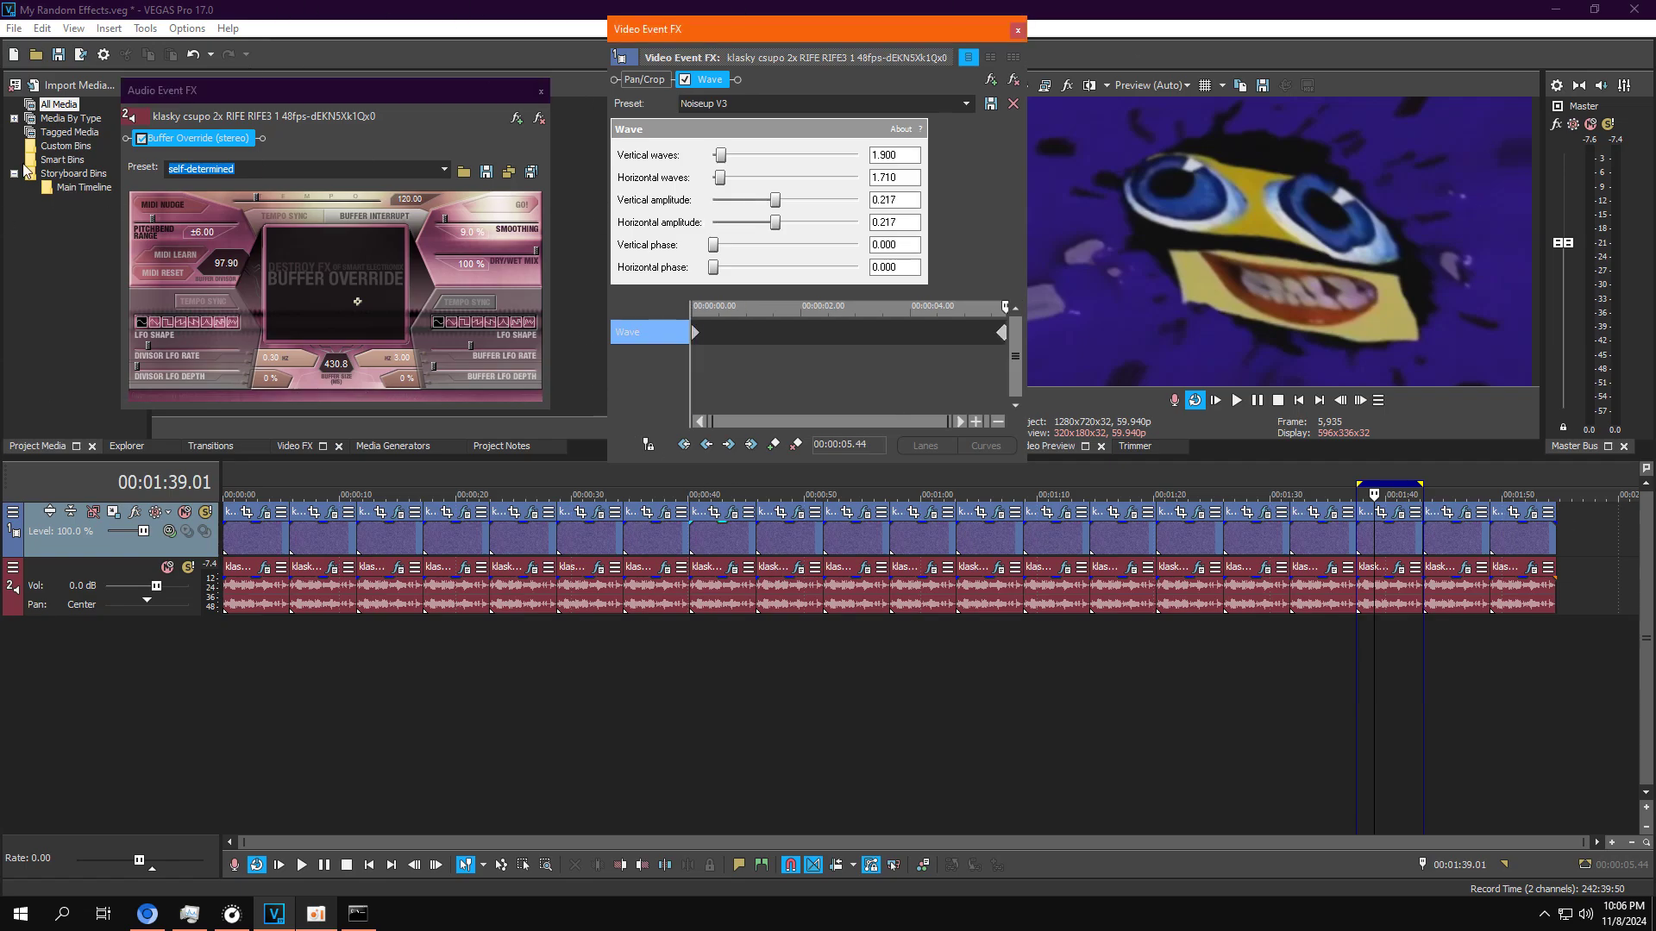
left_click(1235, 400)
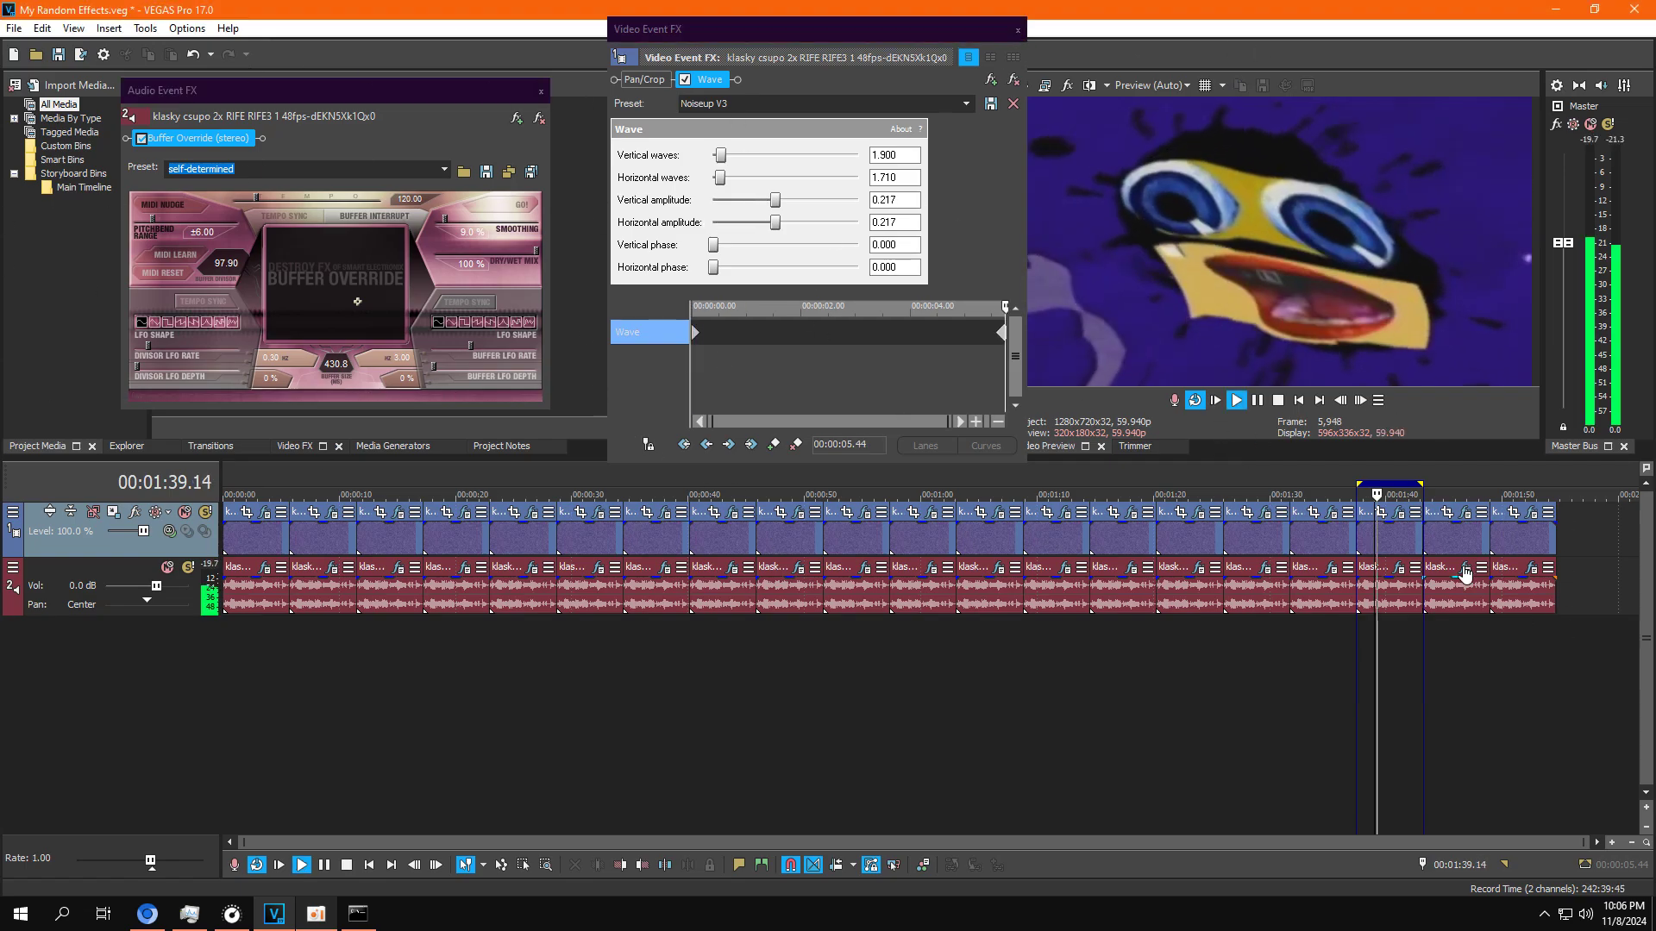
Step: Pause on the nineteenth clip and view the start and end keyframes of both its Wave effects
left_click(1261, 401)
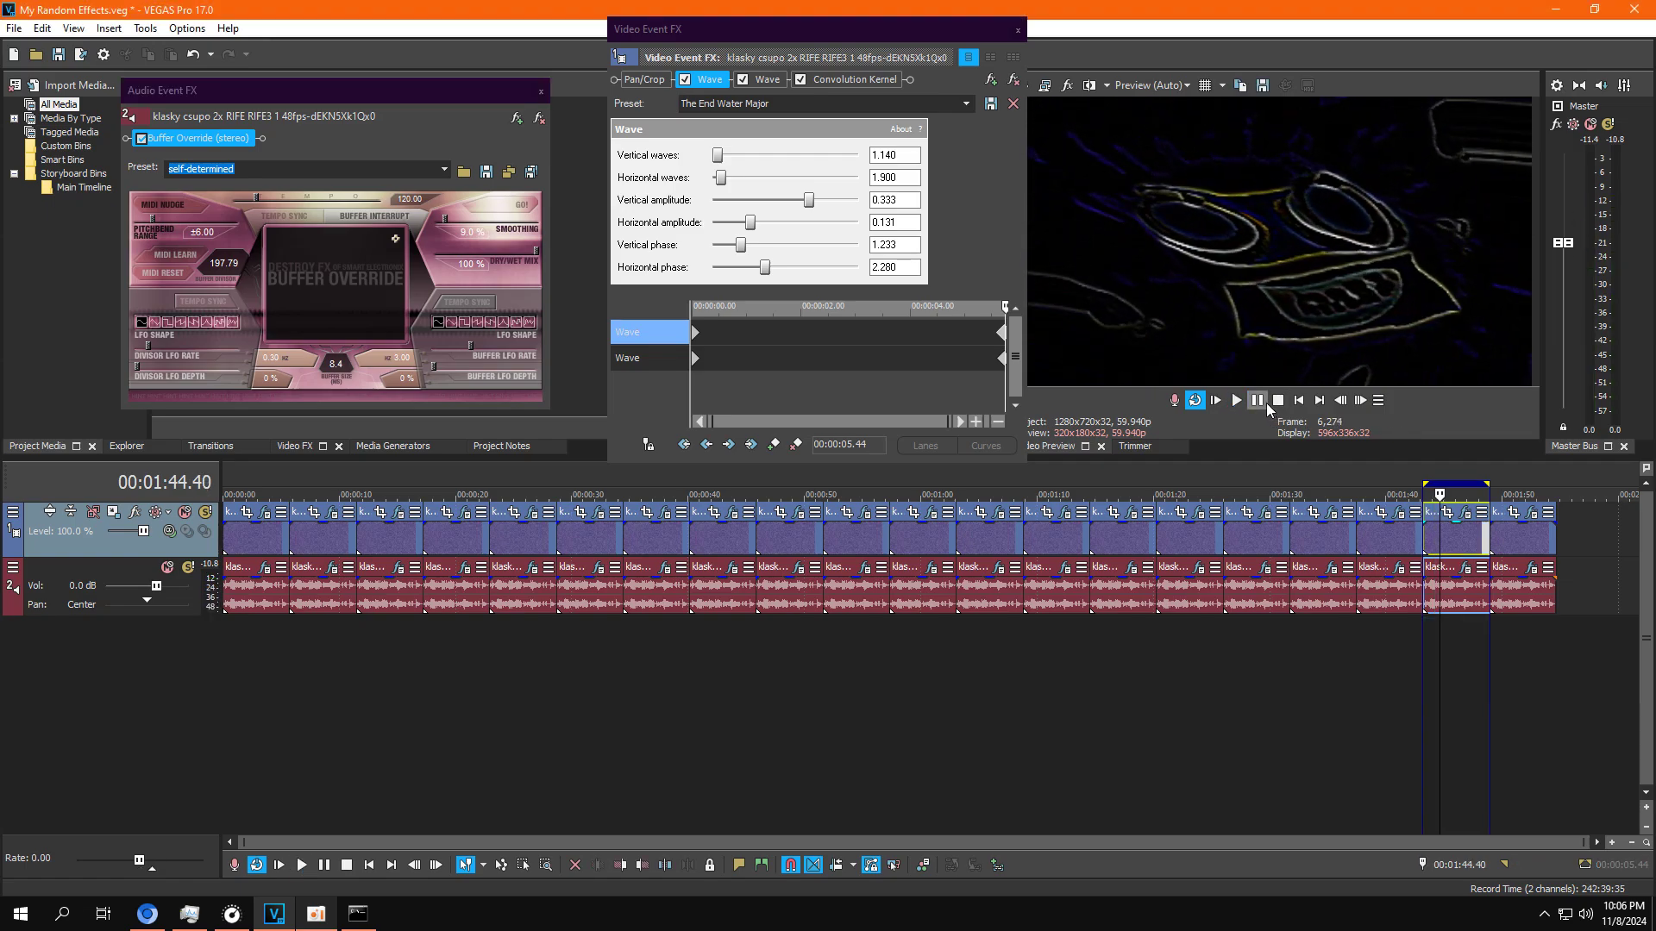
left_click(681, 361)
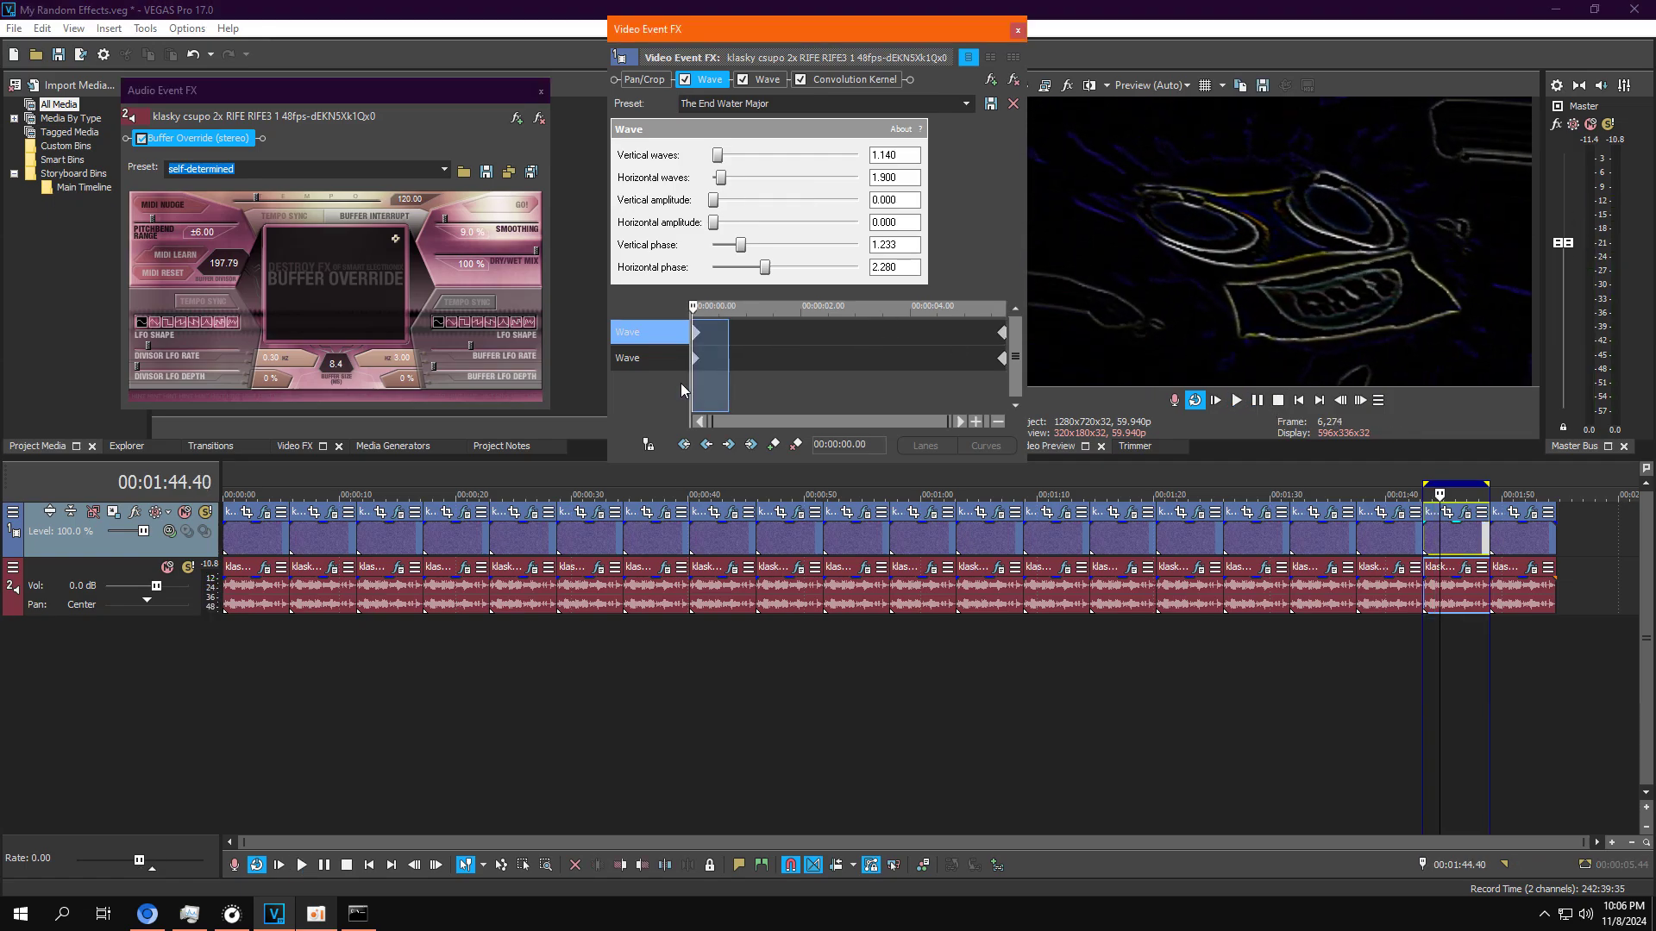
key("End")
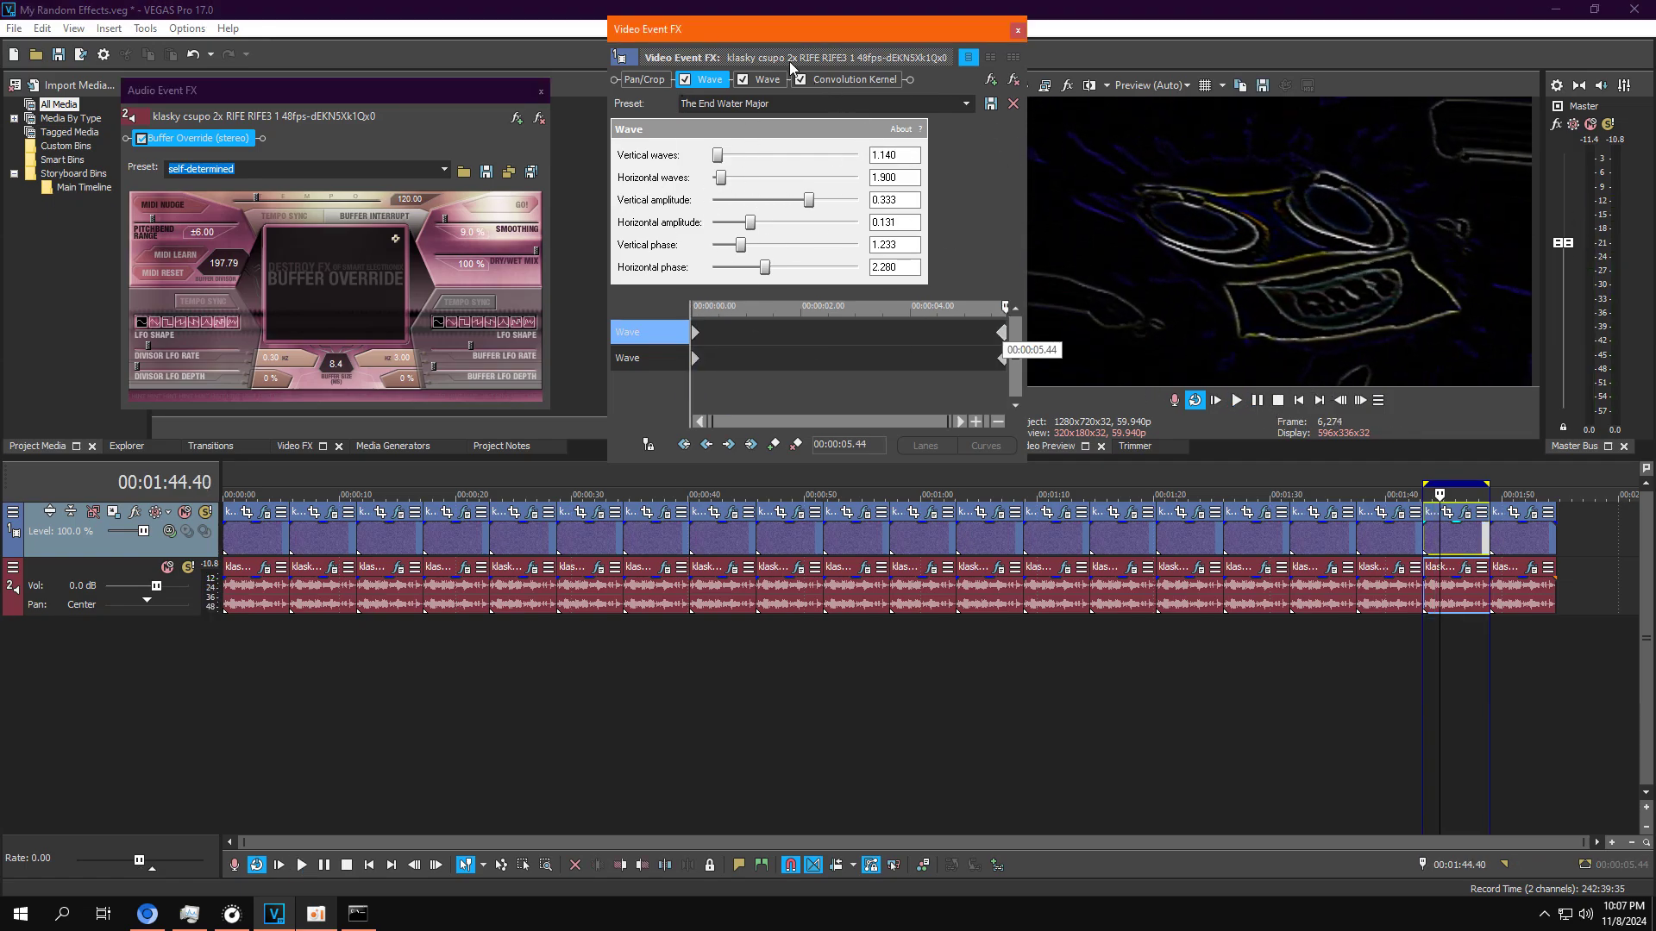
left_click(766, 79)
key("Home")
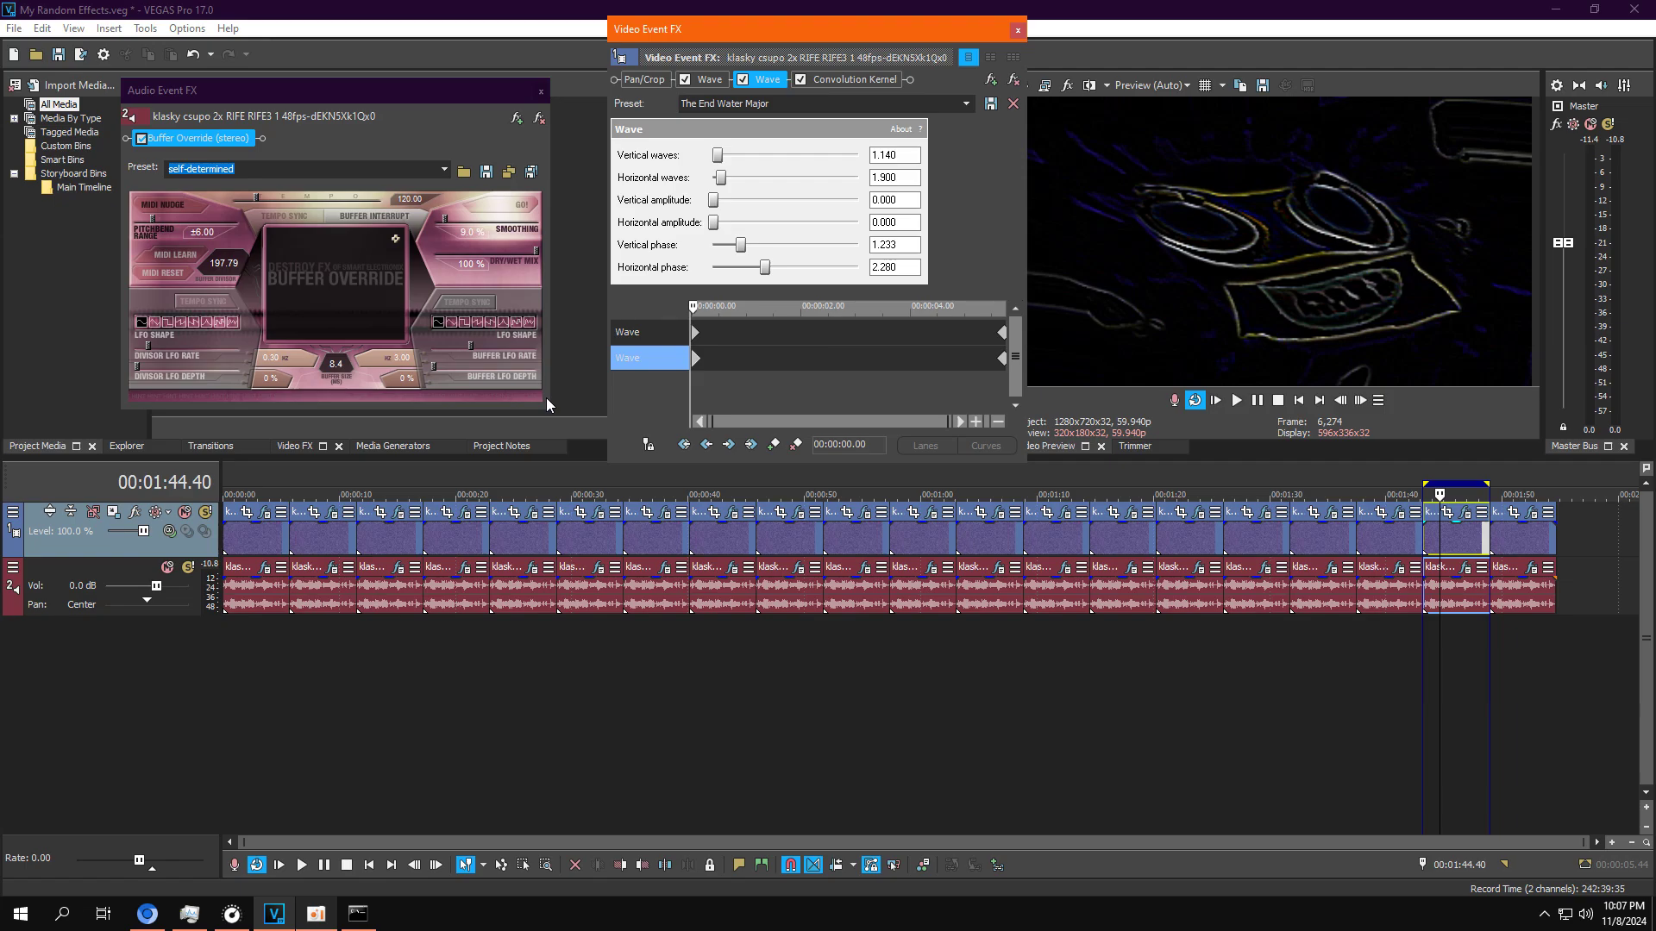
key("End")
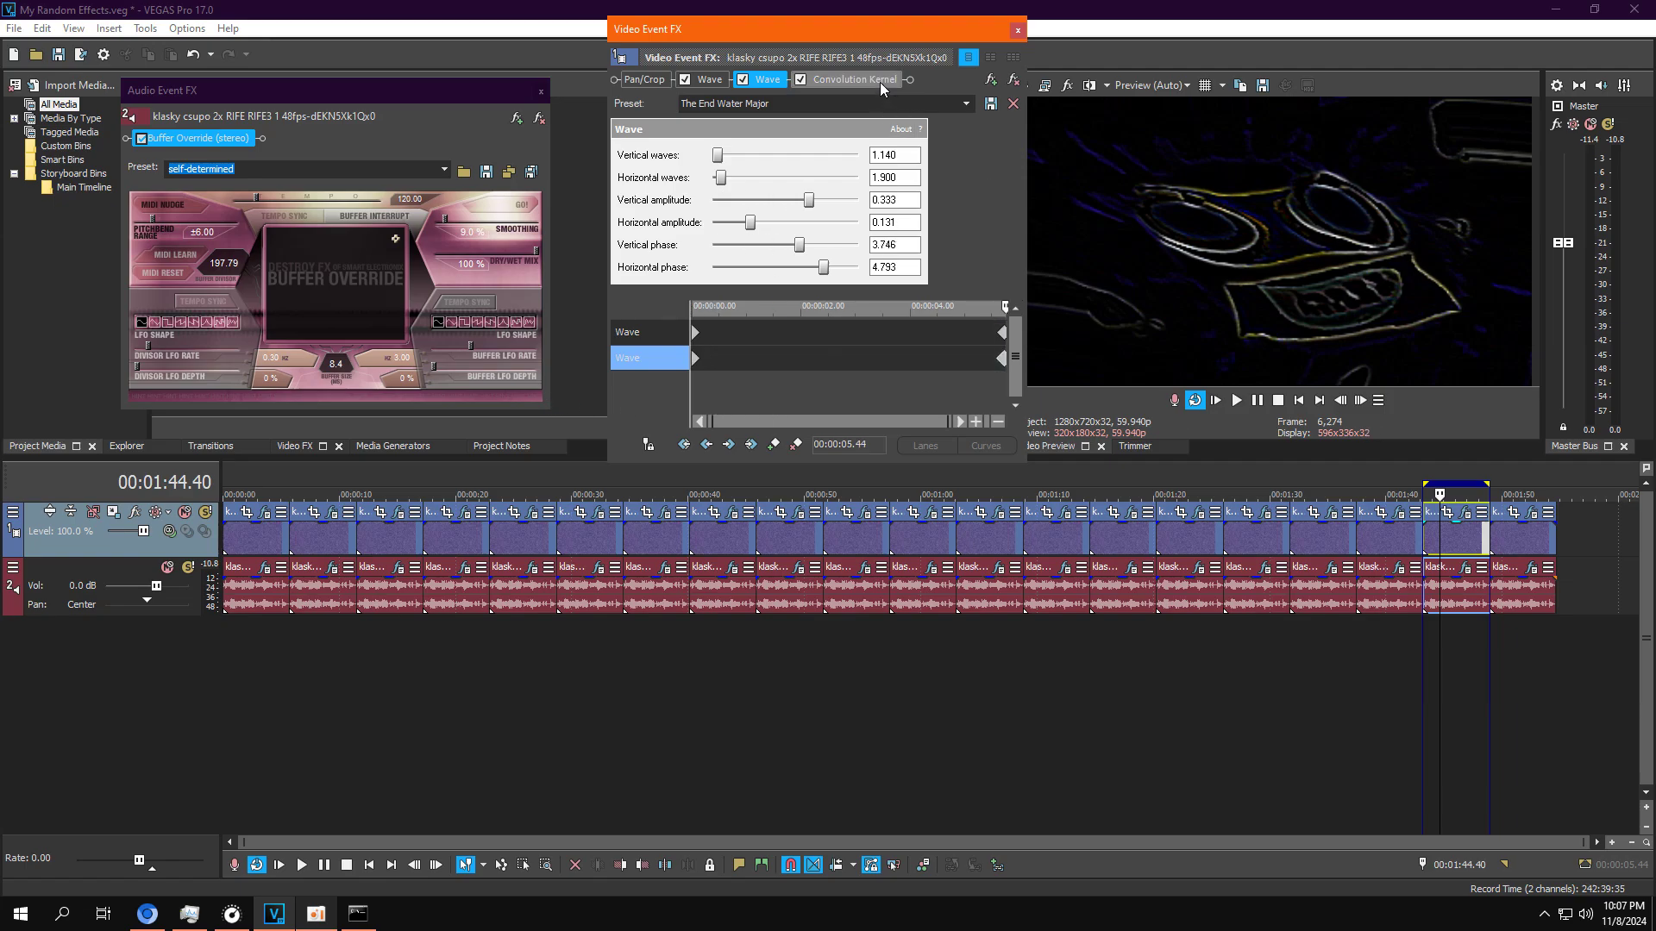
Step: Apply the Find Edges preset to the nineteenth clip's Convolution Kernel and play the clip from its start
left_click(880, 79)
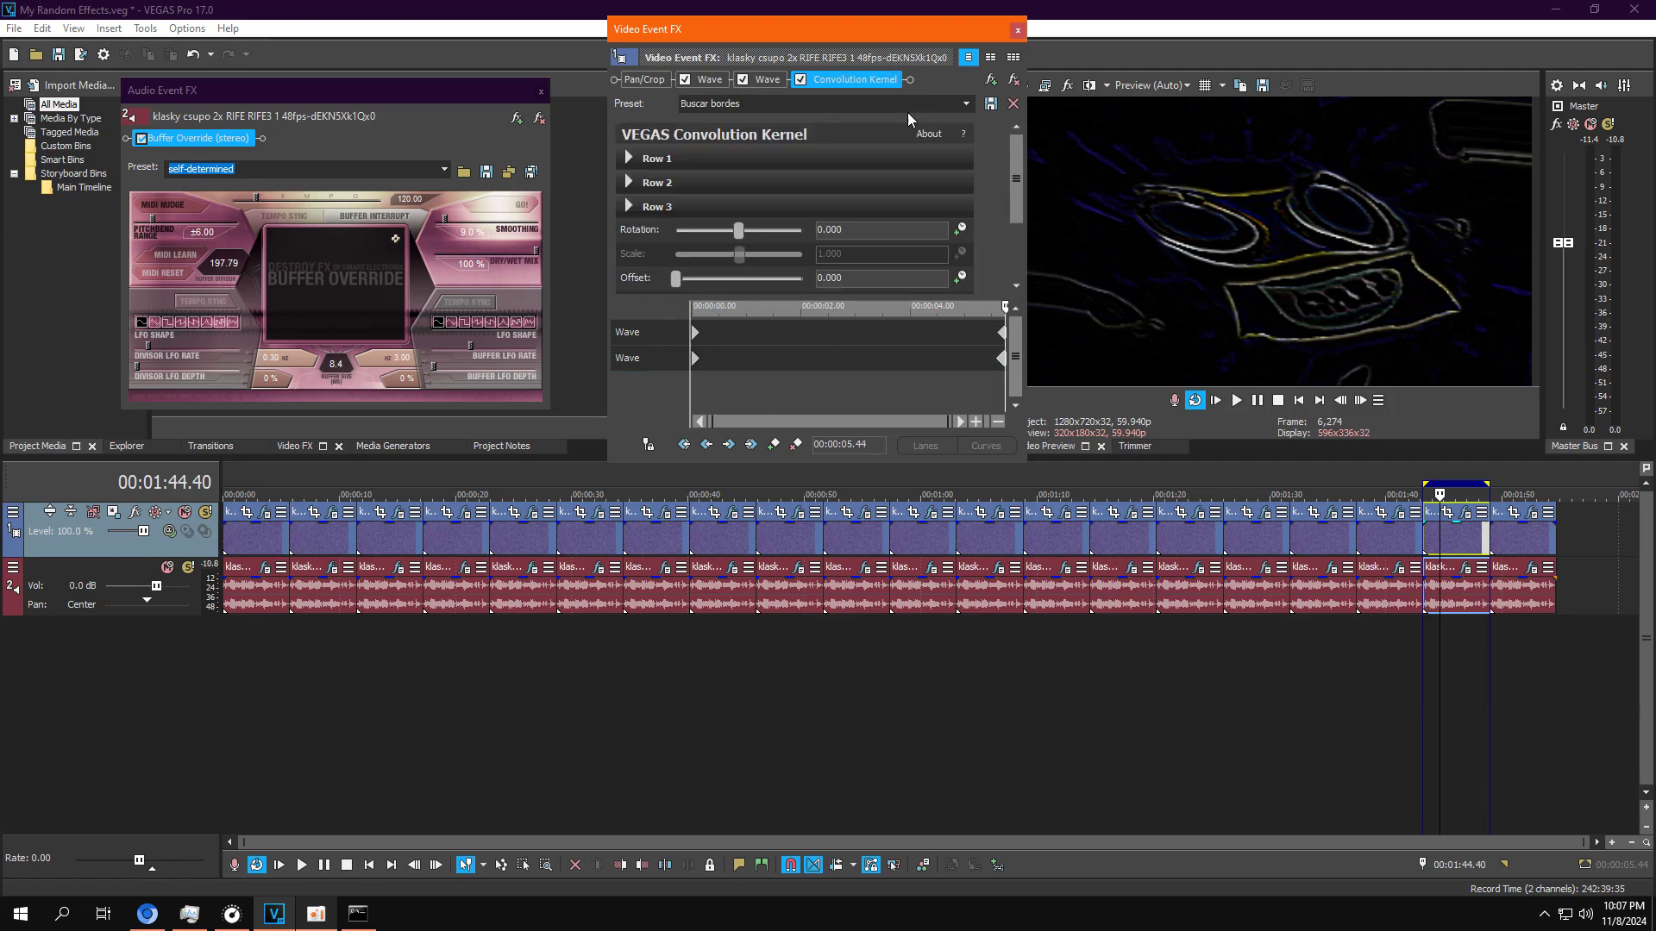
left_click(966, 104)
left_click(892, 163)
key("space")
left_click(1431, 620)
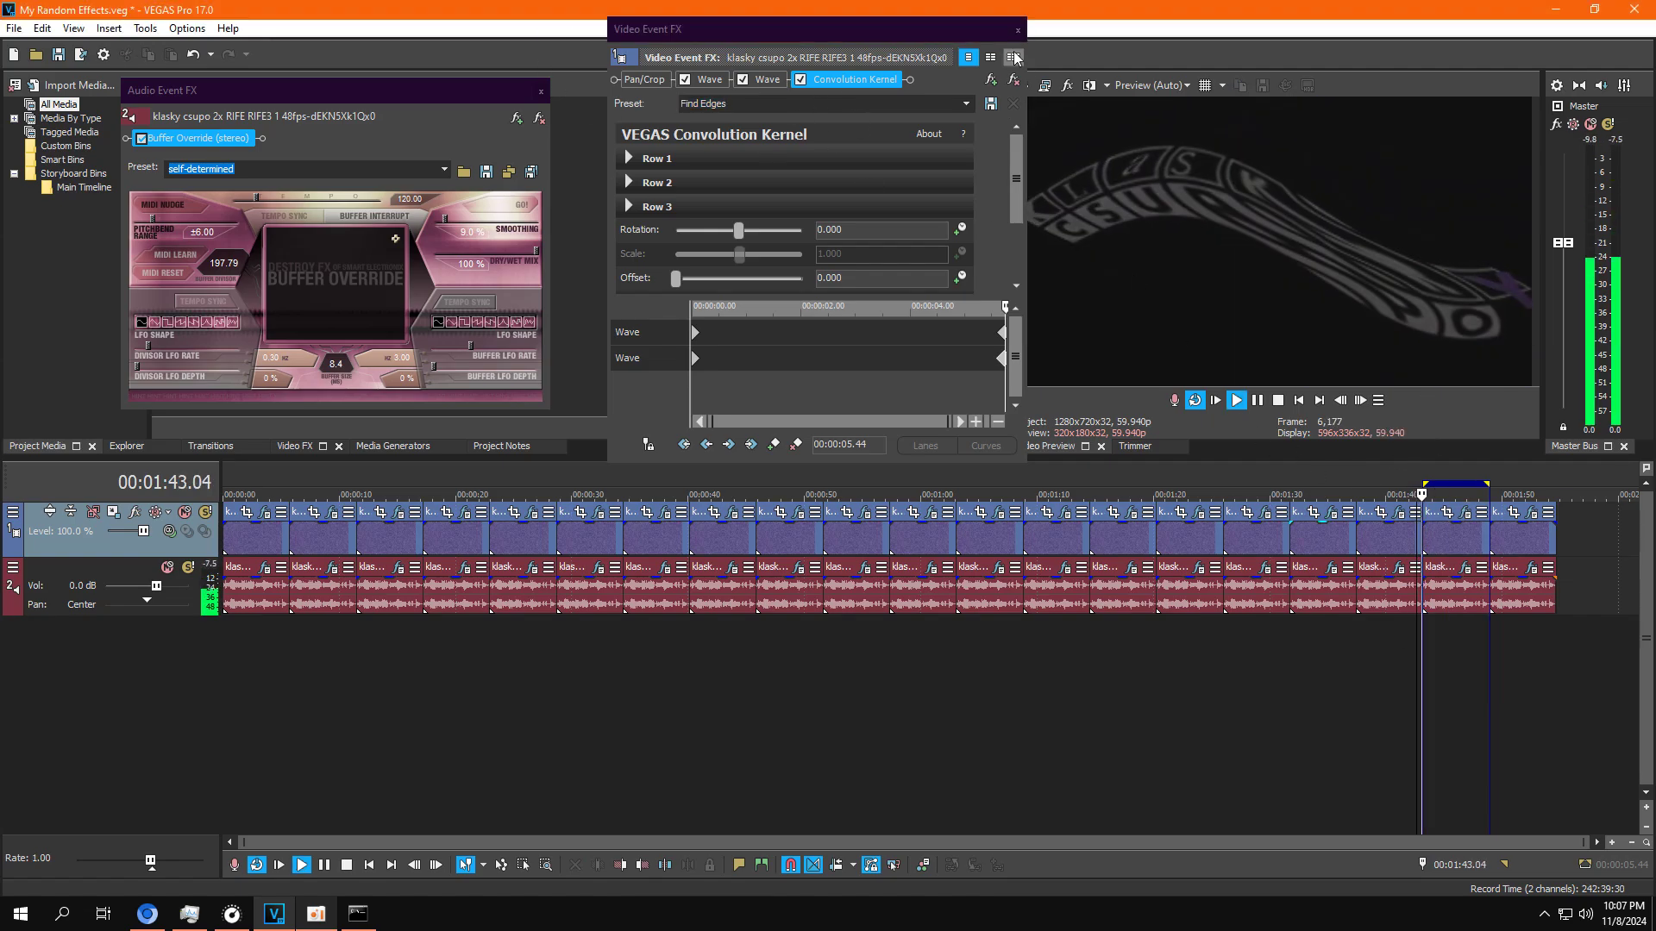
Step: Close the nineteenth clip's effect windows and open the selected twentieth clip's video and audio effects
left_click(1018, 29)
left_click(540, 91)
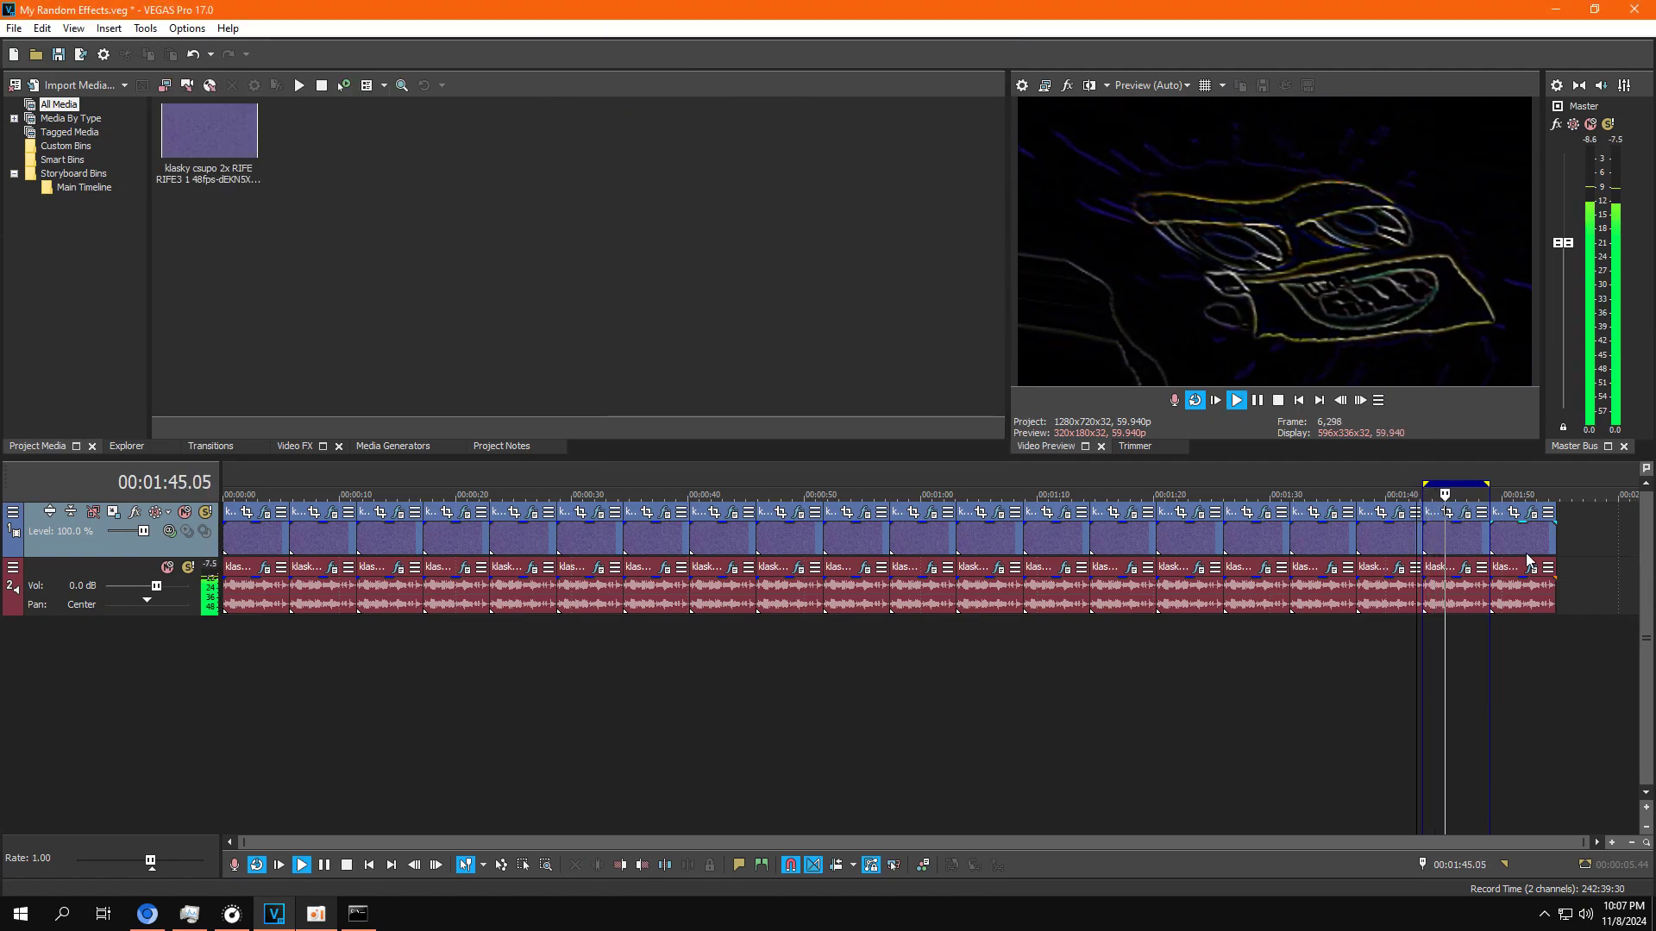
left_click(1529, 516)
left_click(1531, 567)
double_click(1528, 545)
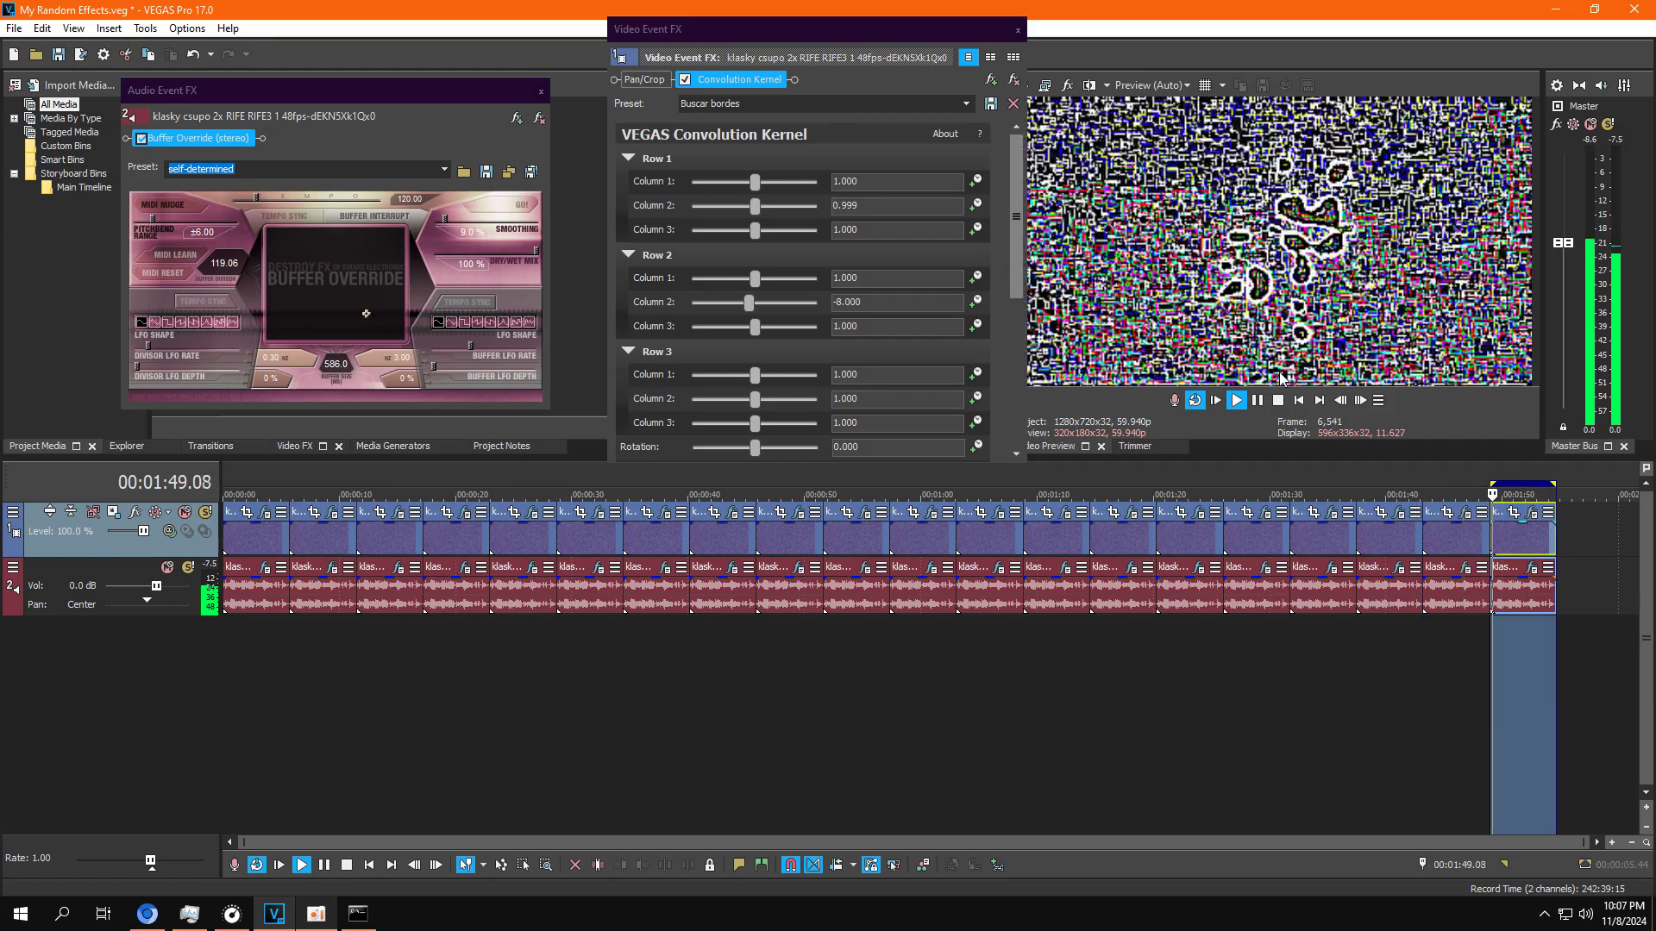
Step: Pause playback, reposition the video effects window to show the full Convolution Kernel settings, and play the twentieth clip
left_click(1261, 401)
left_click_drag(812, 34, 809, 19)
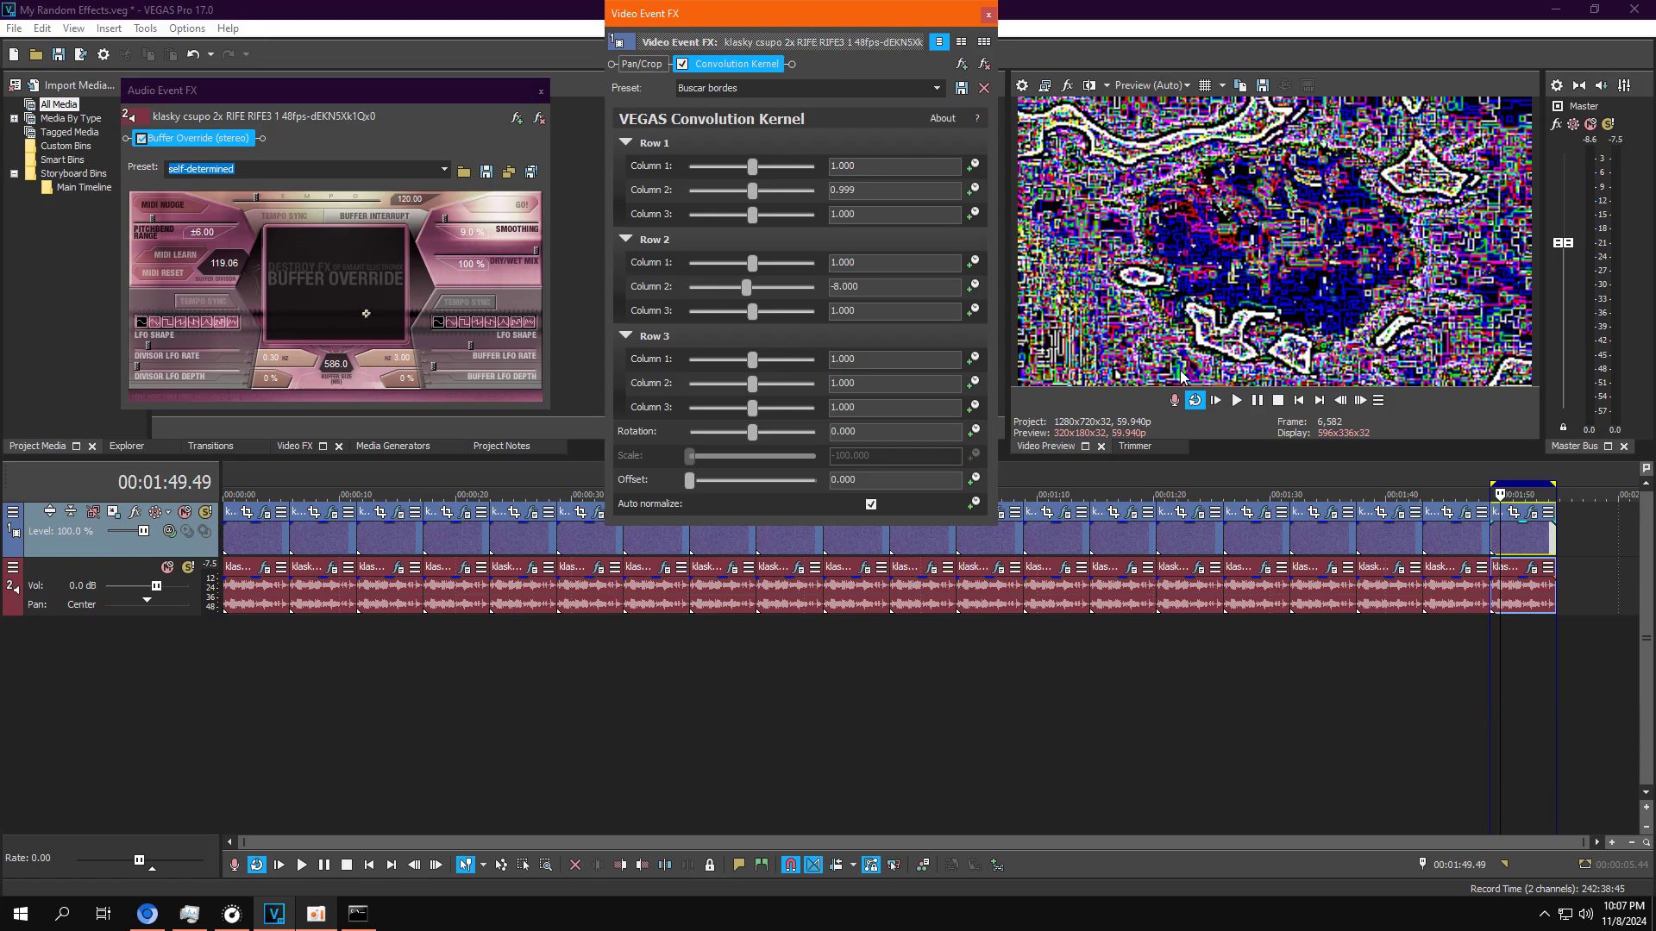
left_click(1217, 398)
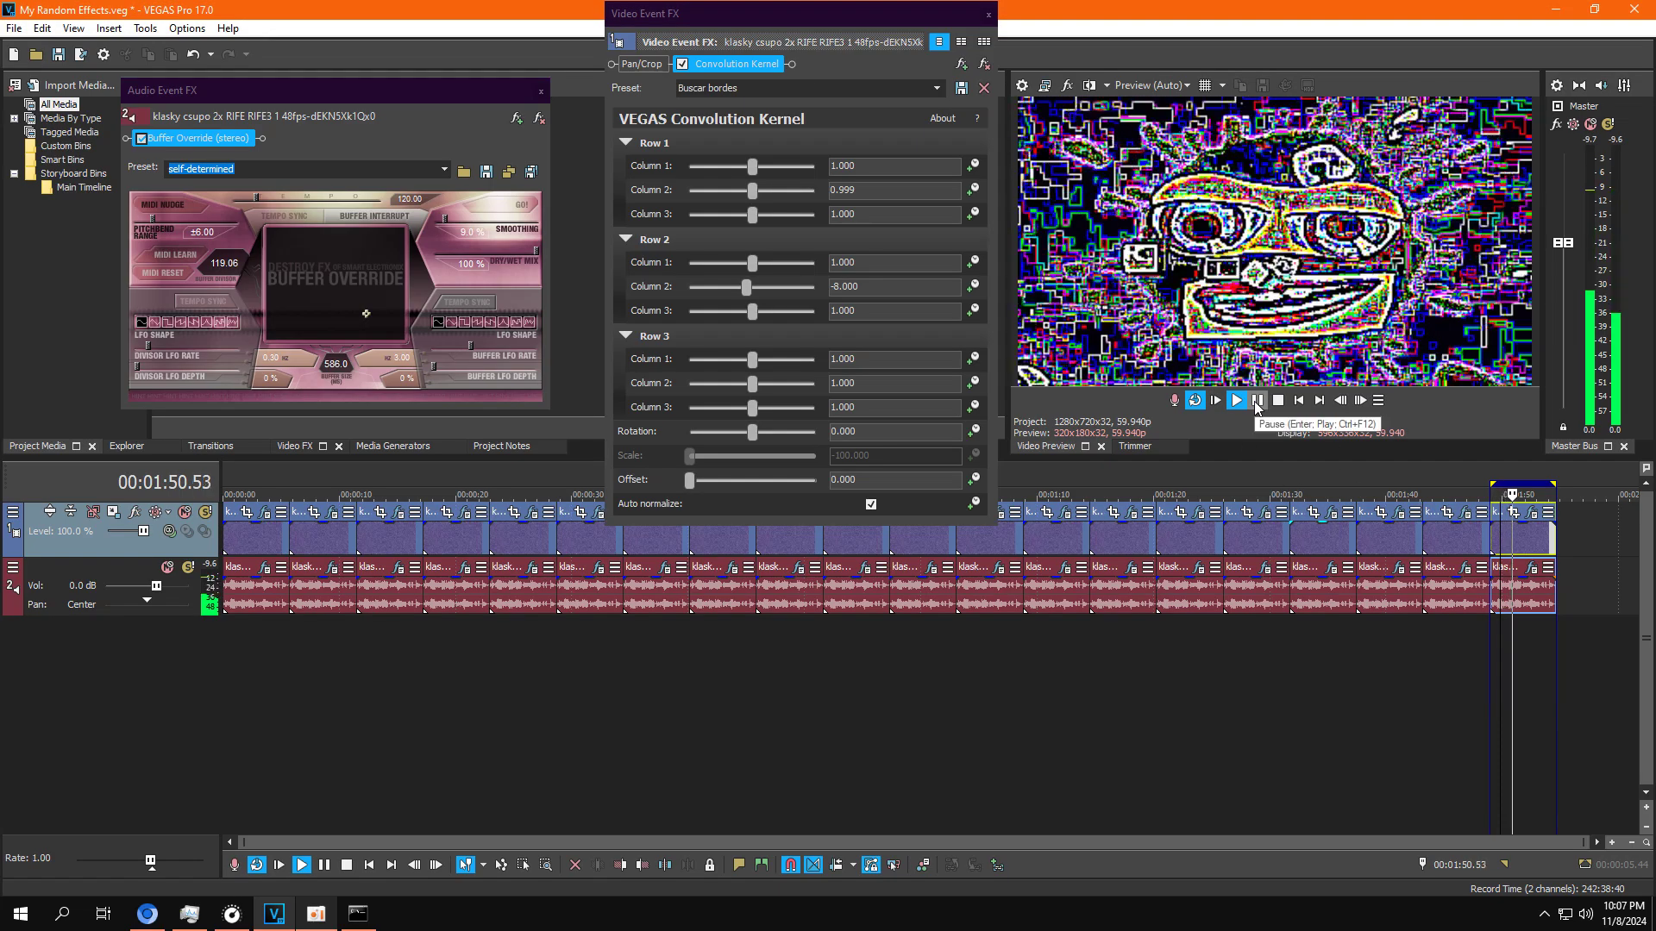